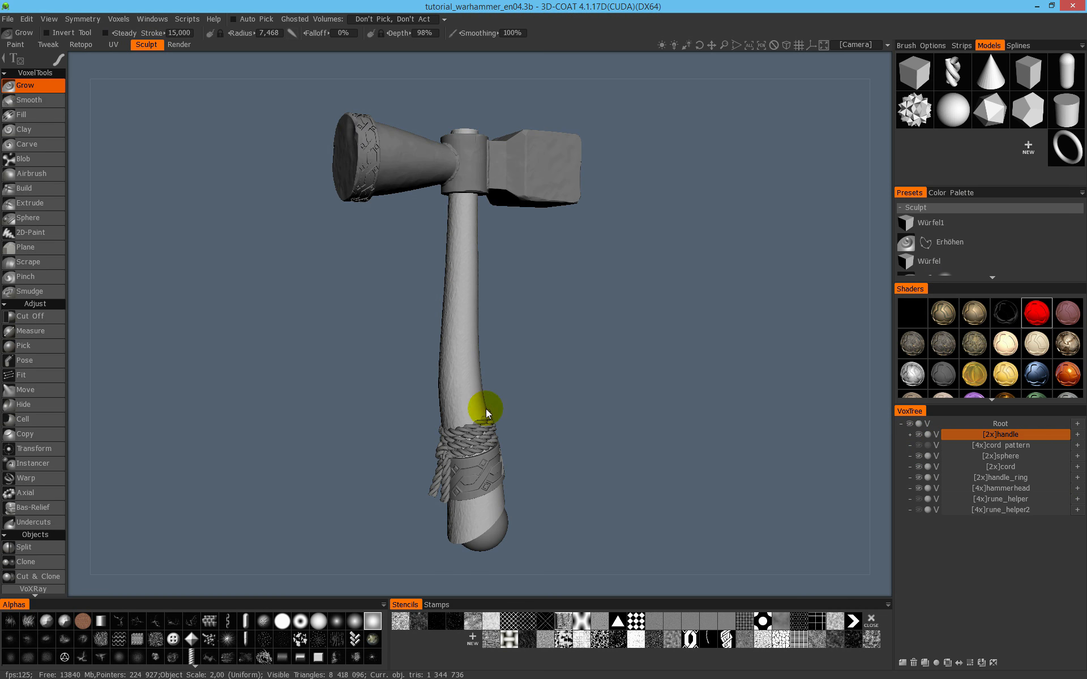
Hide all sculpt volumes from the root and switch to the Paint room
left_click_drag(451, 163, 530, 229)
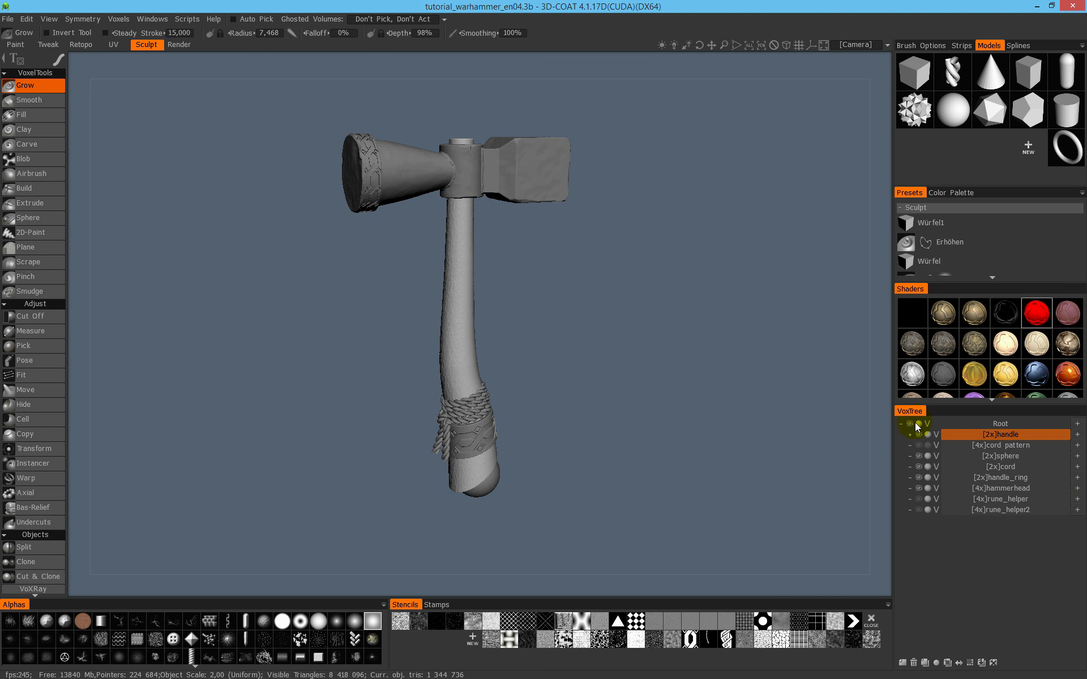
left_click(910, 424)
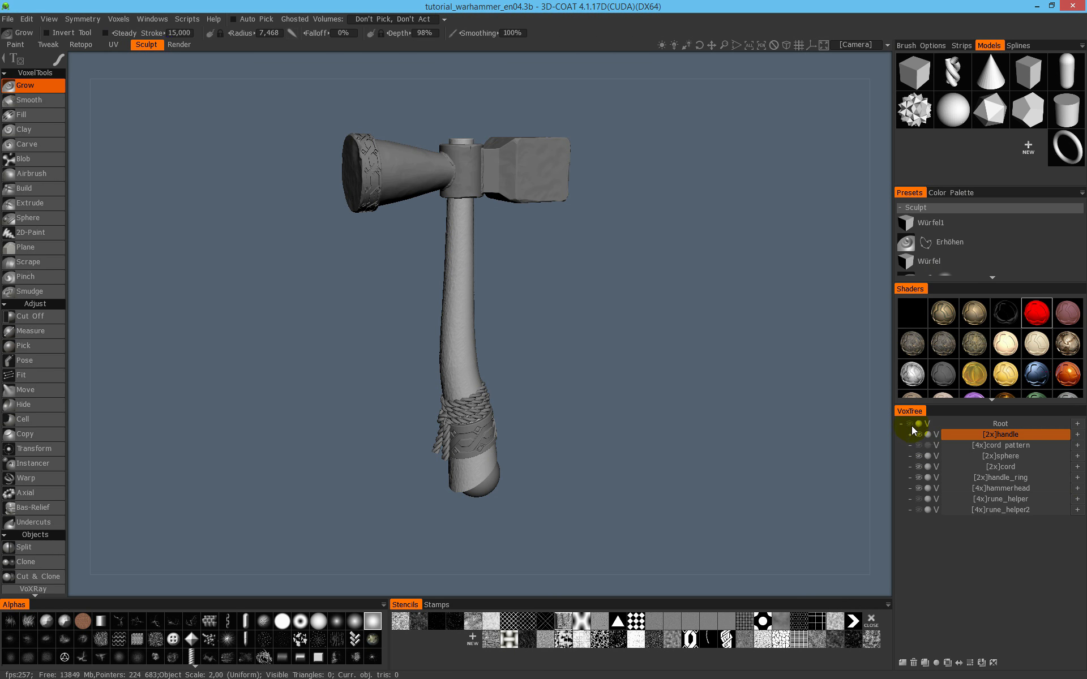
left_click(15, 44)
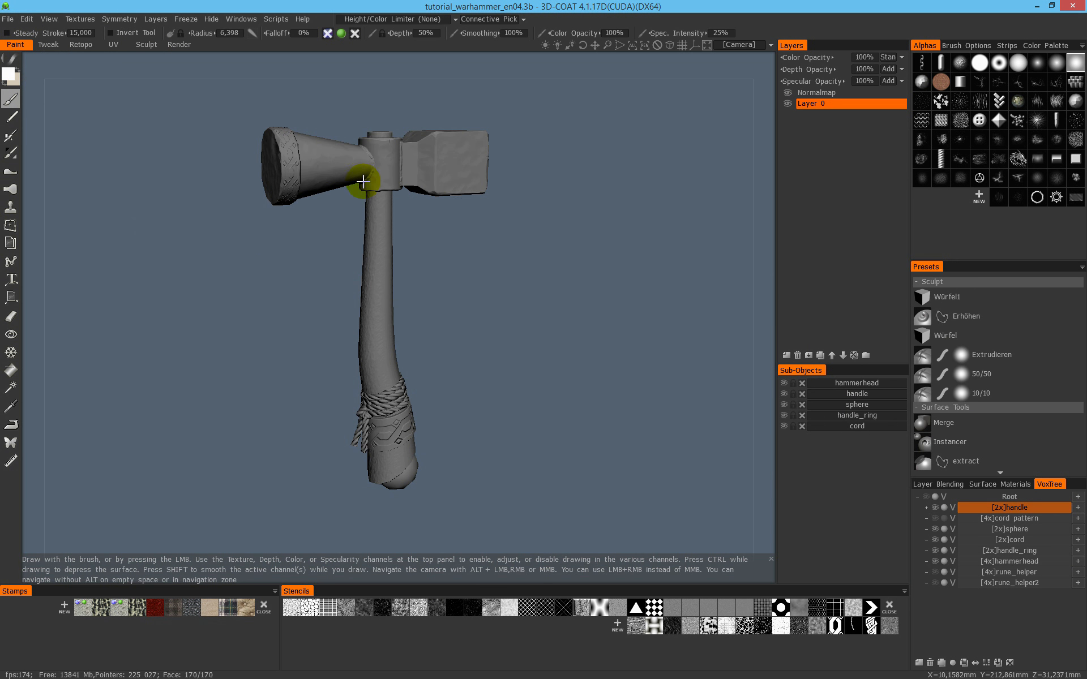
Examine the low-poly hammer with its normal map from several sides, including the head and its wireframe
scroll(373, 187, "up", 4)
middle_click_drag(400, 143, 393, 284)
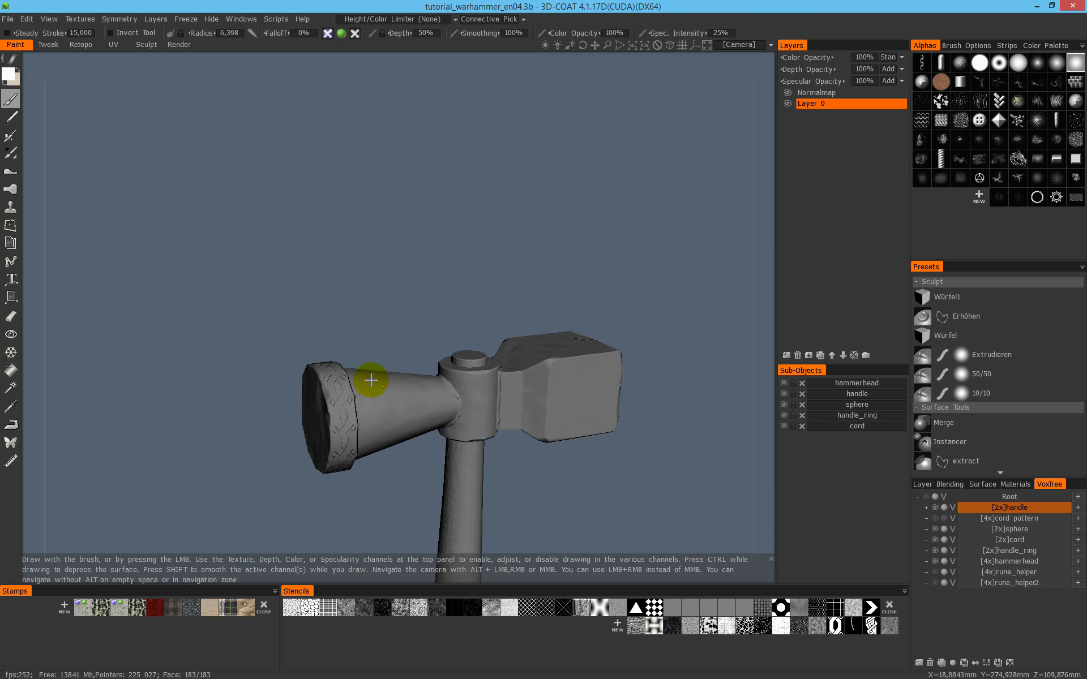
scroll(368, 359, "up", 3)
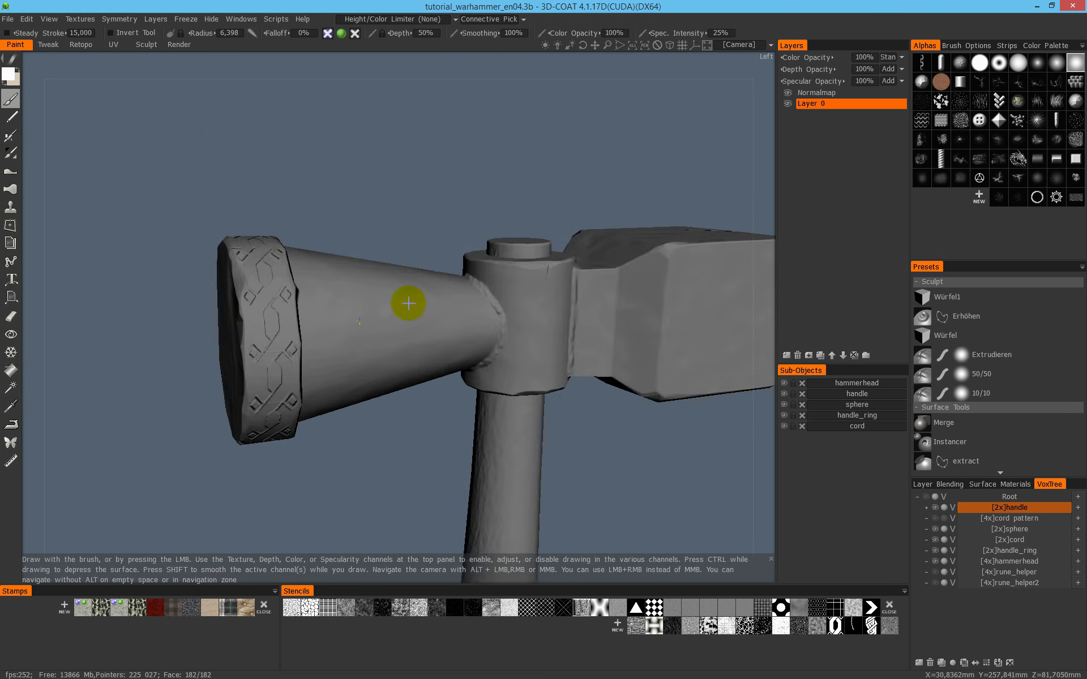
left_click_drag(408, 303, 367, 320, "alt")
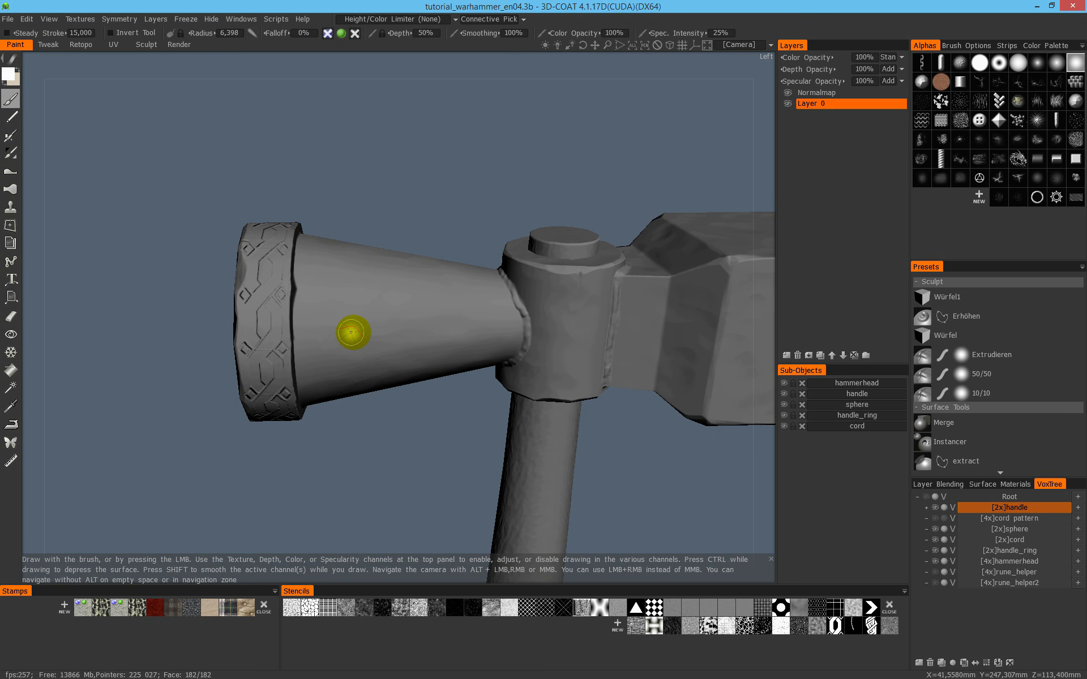
scroll(400, 317, "down", 6)
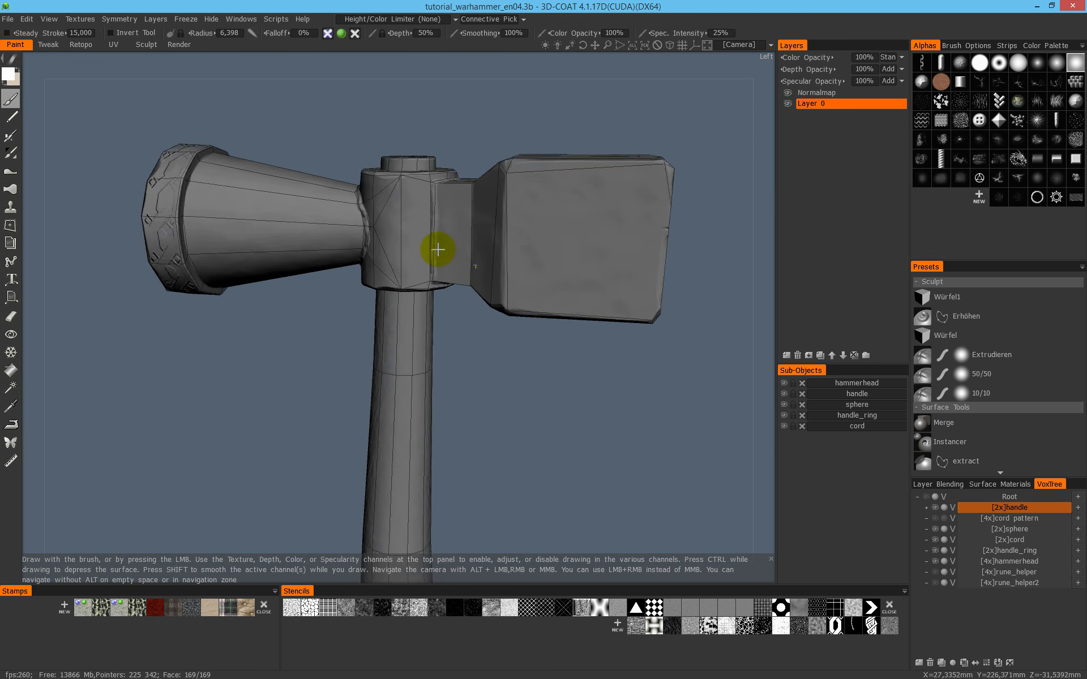
left_click_drag(438, 249, 352, 279, "alt")
scroll(457, 267, "down", 4)
scroll(455, 223, "down", 3)
left_click_drag(456, 222, 358, 215, "alt")
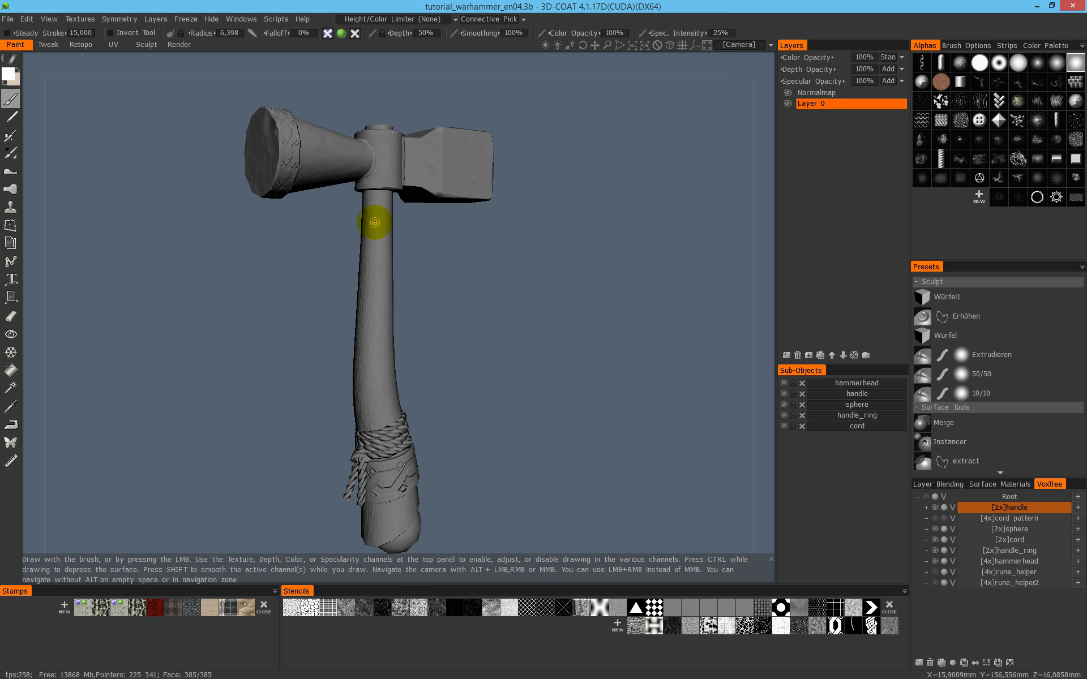
Open the Texture Editor and display the Normals channel of the my_uvs UV set
key("t")
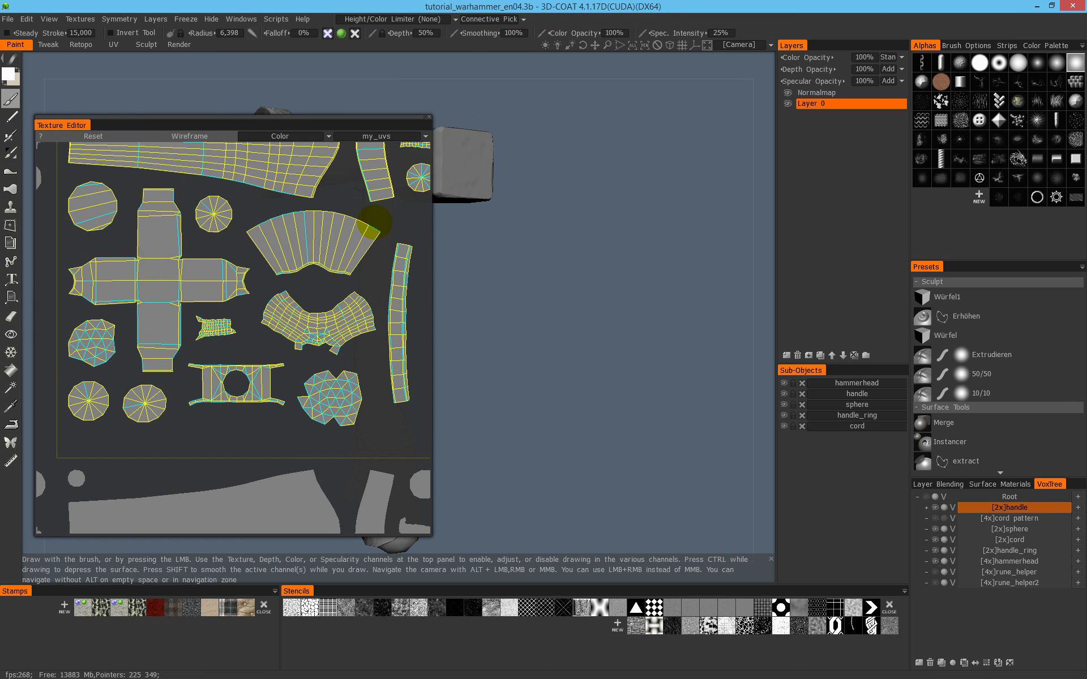
left_click(300, 137)
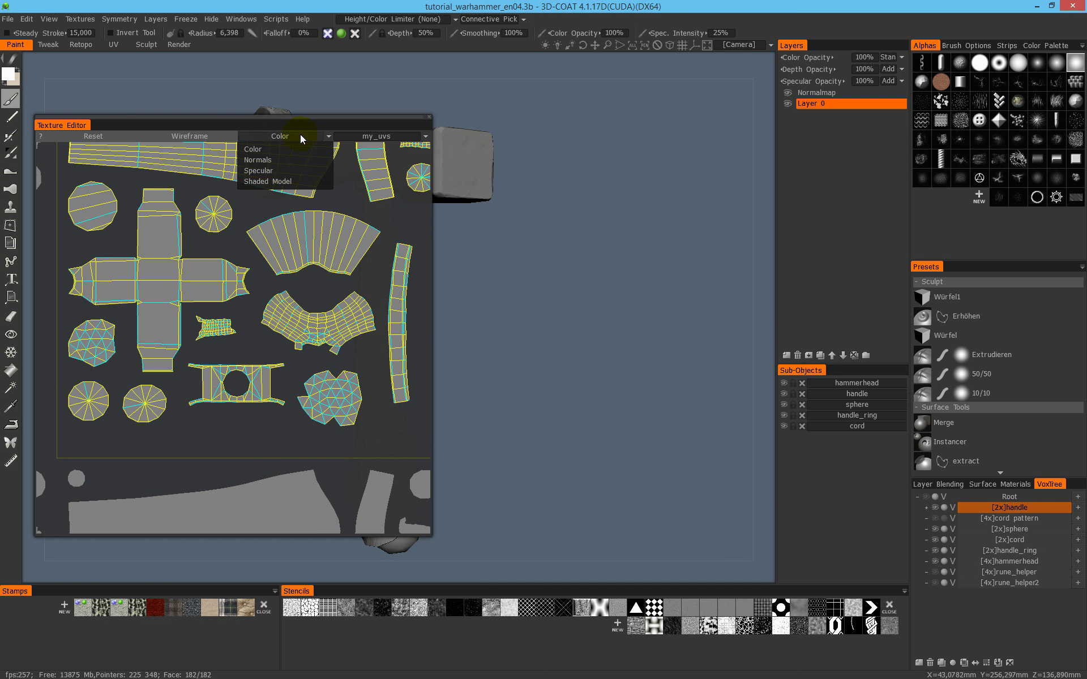
left_click(286, 160)
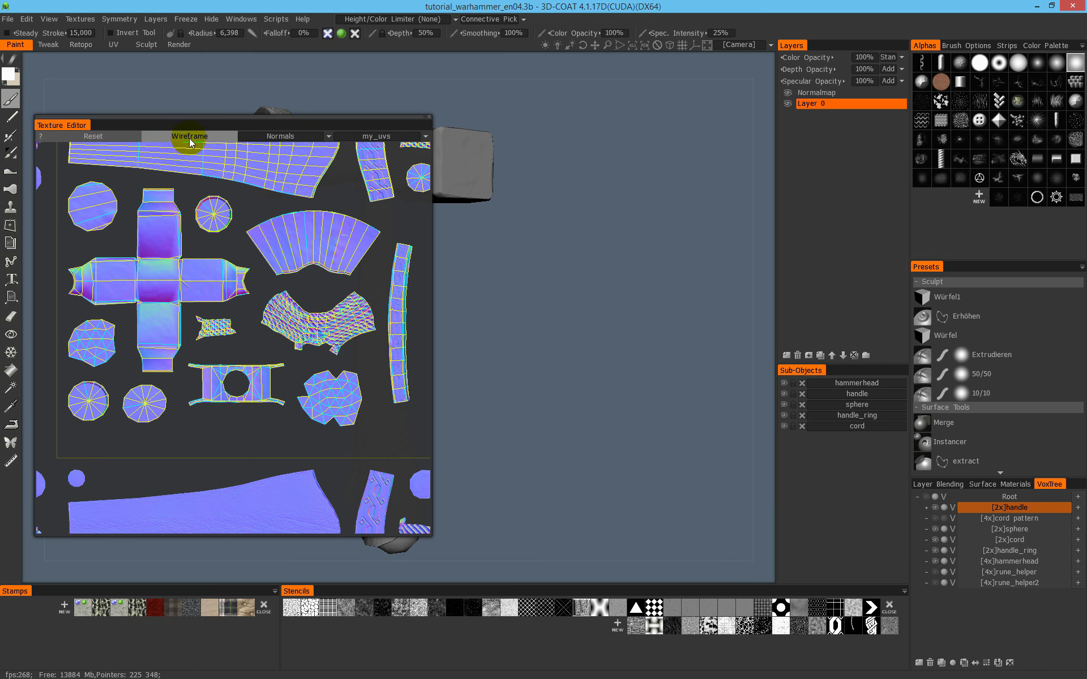
left_click(121, 141)
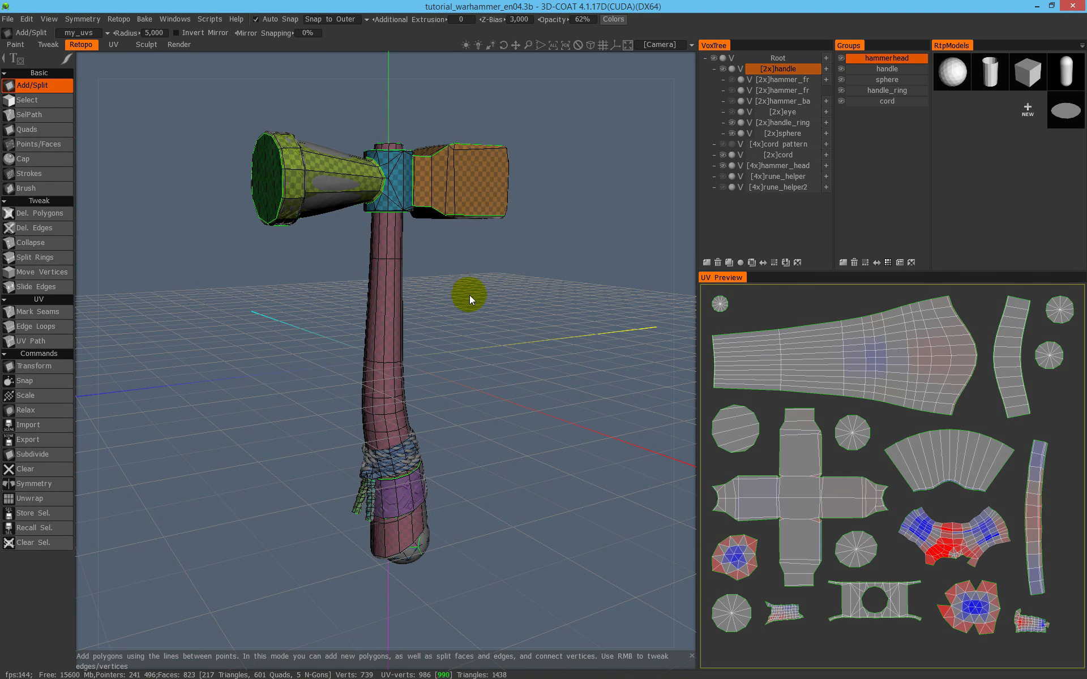
Switch to the Sculpt room and examine the high-poly hammer head and its joints with the eye and handle
mouse_move(433, 264)
left_mouse_down()
mouse_move(450, 247)
mouse_move(428, 272)
mouse_move(444, 226)
mouse_move(444, 267)
left_mouse_up()
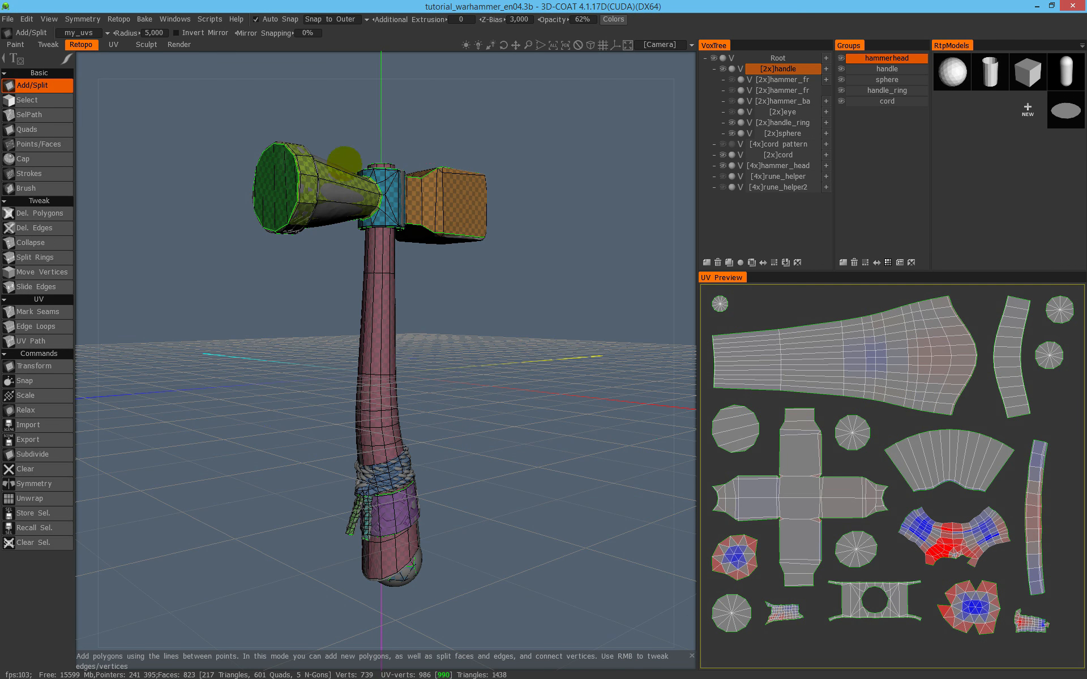
left_click(144, 44)
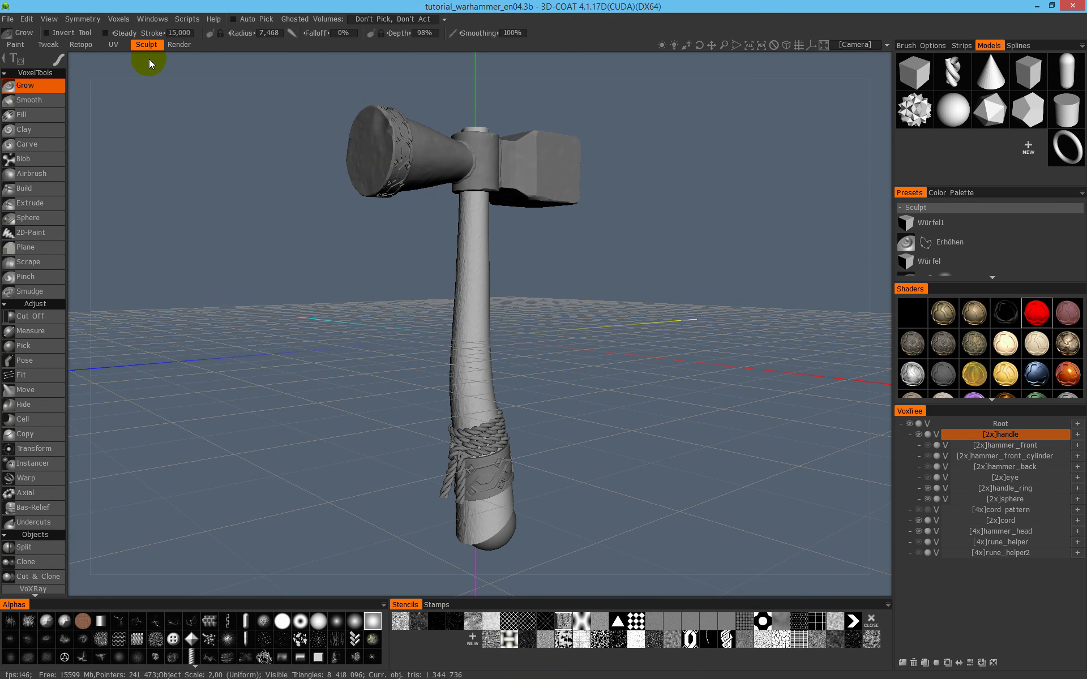
right_click_drag(361, 189, 476, 435)
scroll(464, 178, "up", 10)
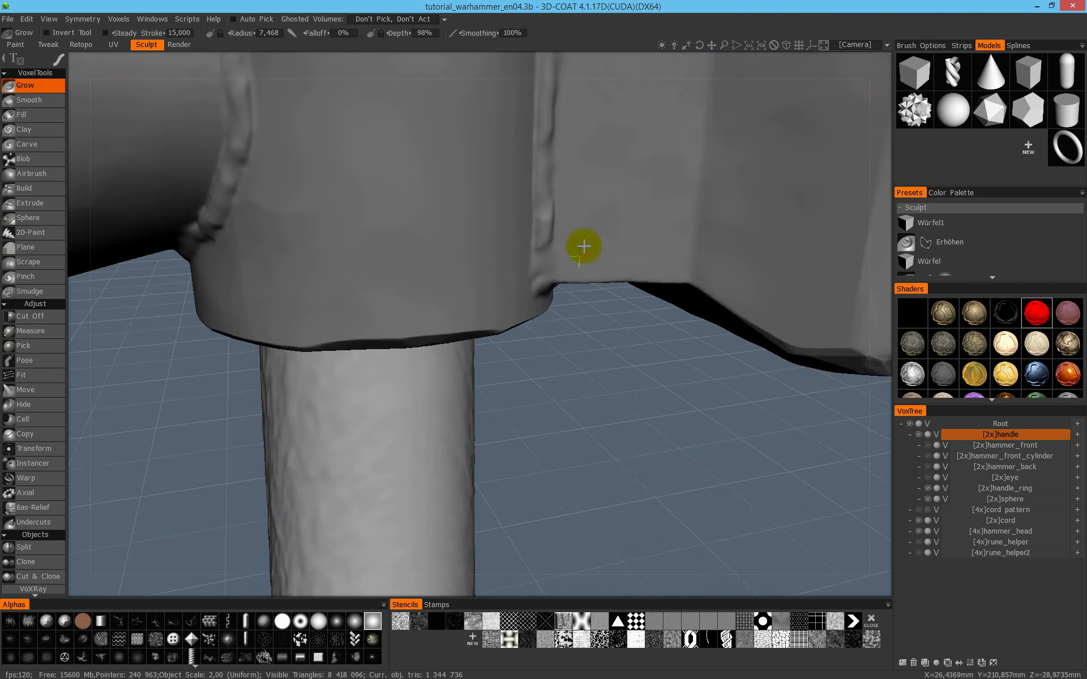
scroll(584, 246, "down", 10)
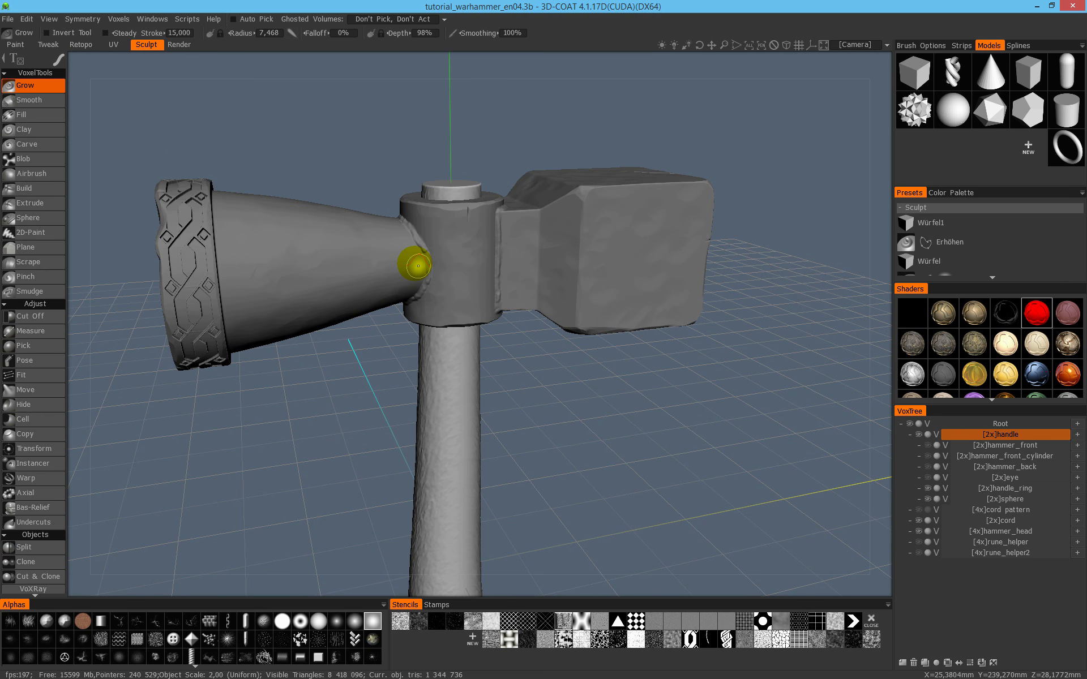
right_click_drag(182, 236, 223, 249)
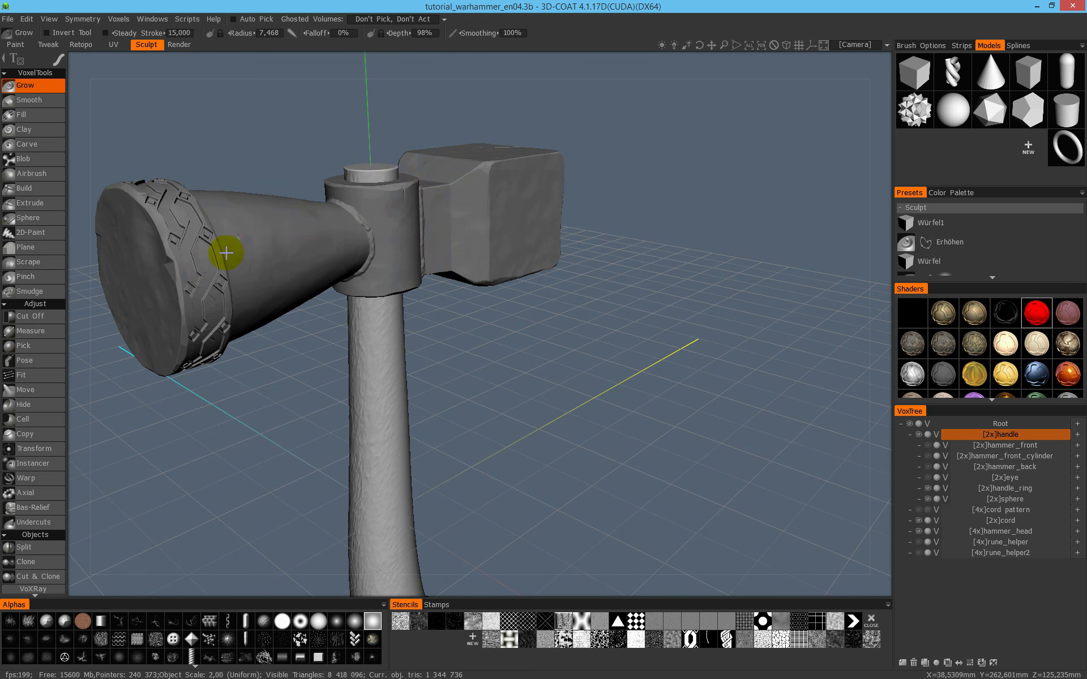
right_click_drag(299, 262, 386, 218)
Return to the Retopo room and review the available retopology and baking commands
left_click(80, 48)
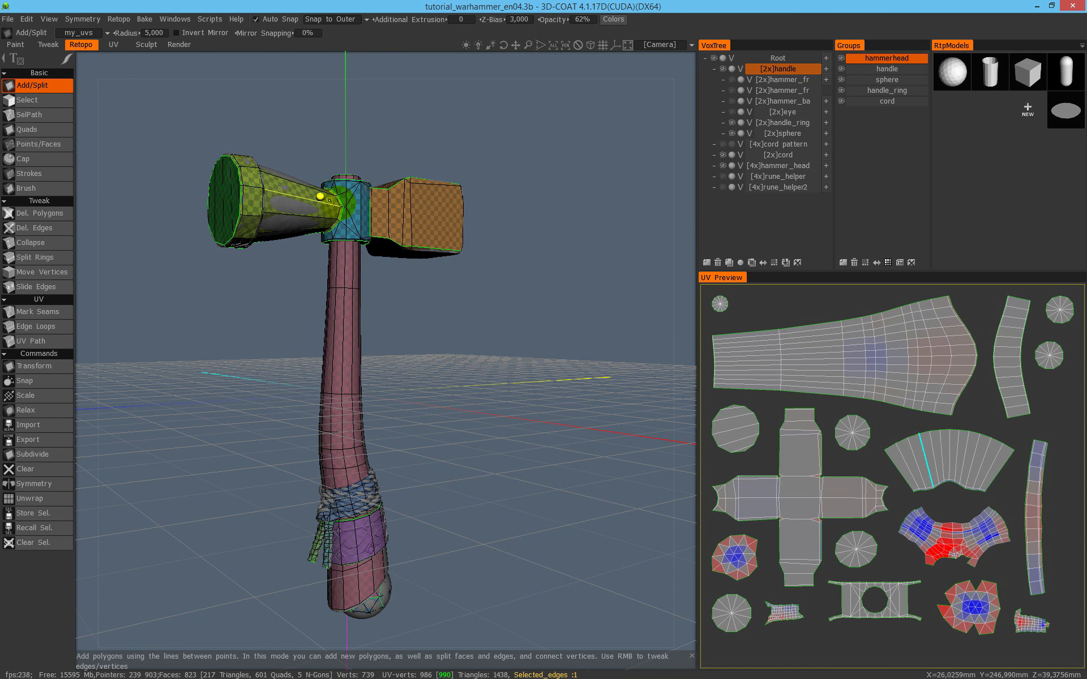
right_click_drag(474, 214, 328, 170)
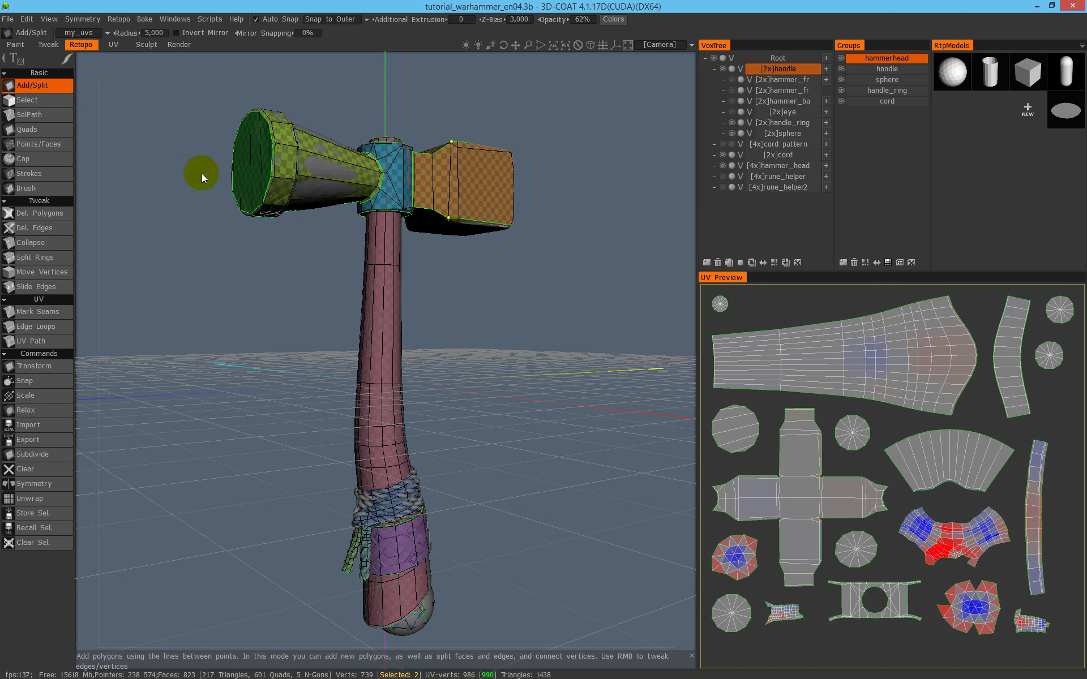
left_click(120, 18)
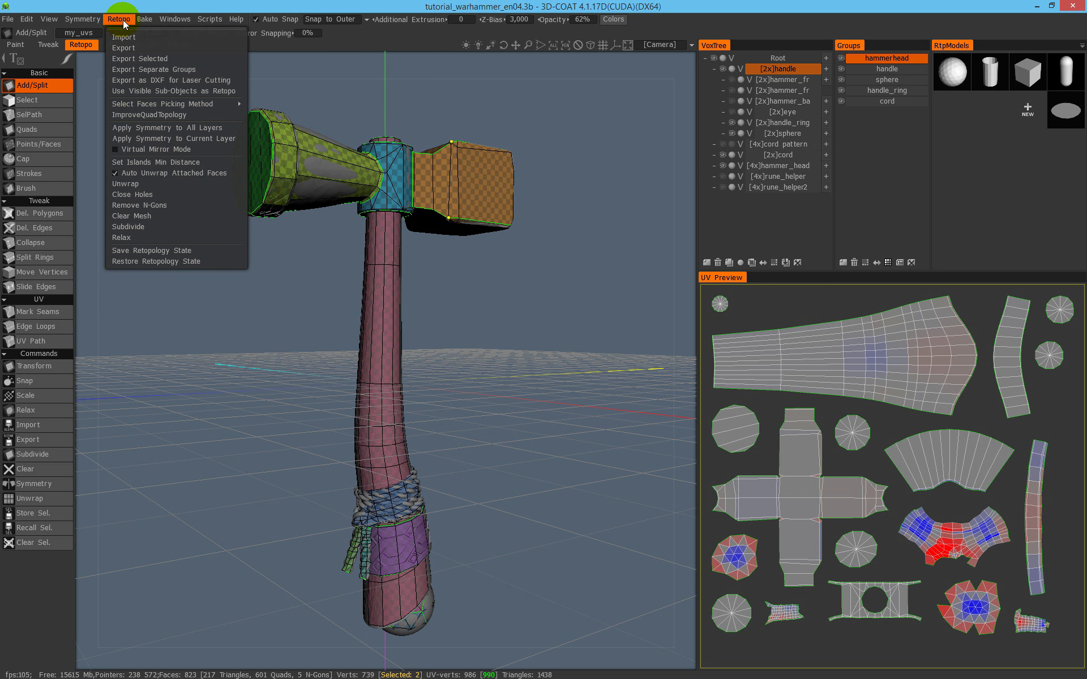
mouse_move(145, 20)
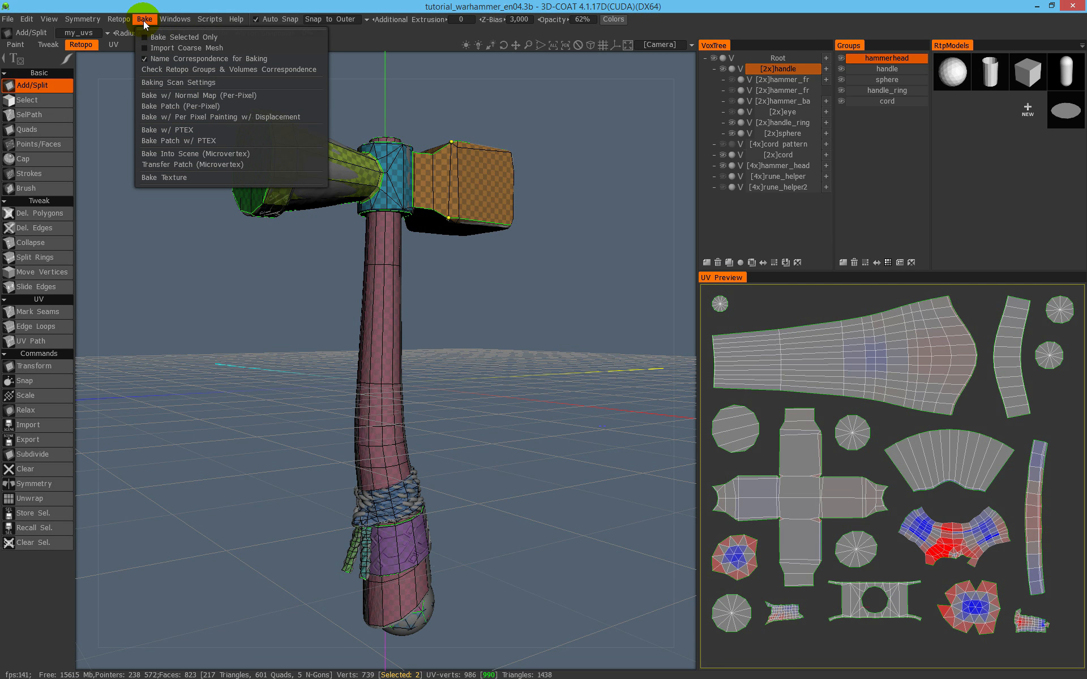
left_click(123, 19)
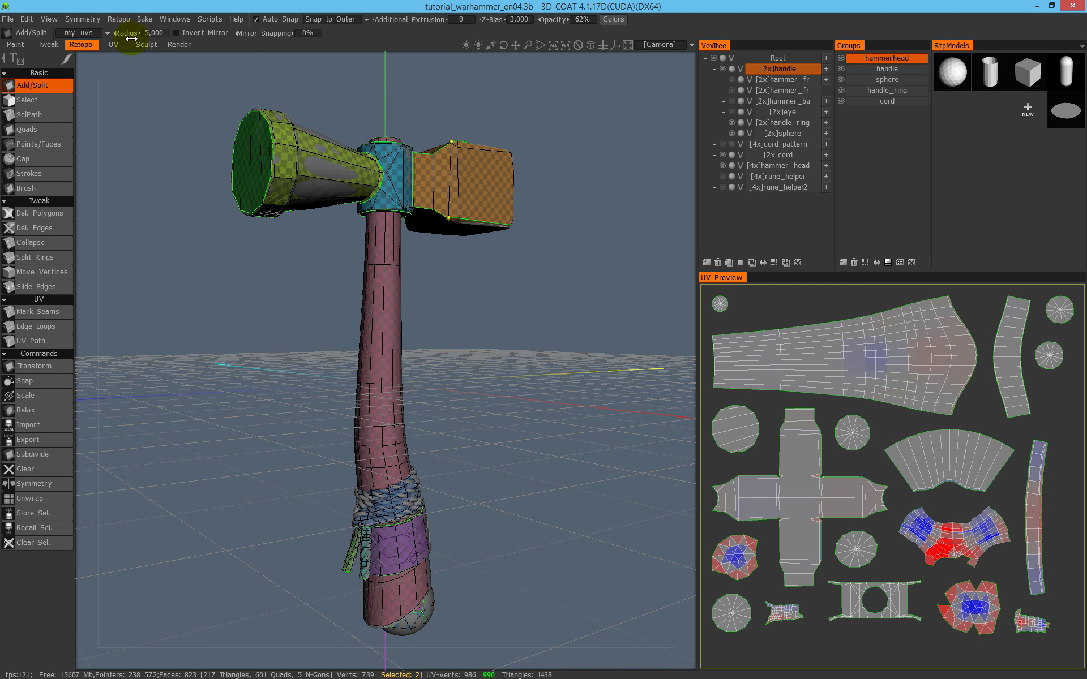
left_click(118, 20)
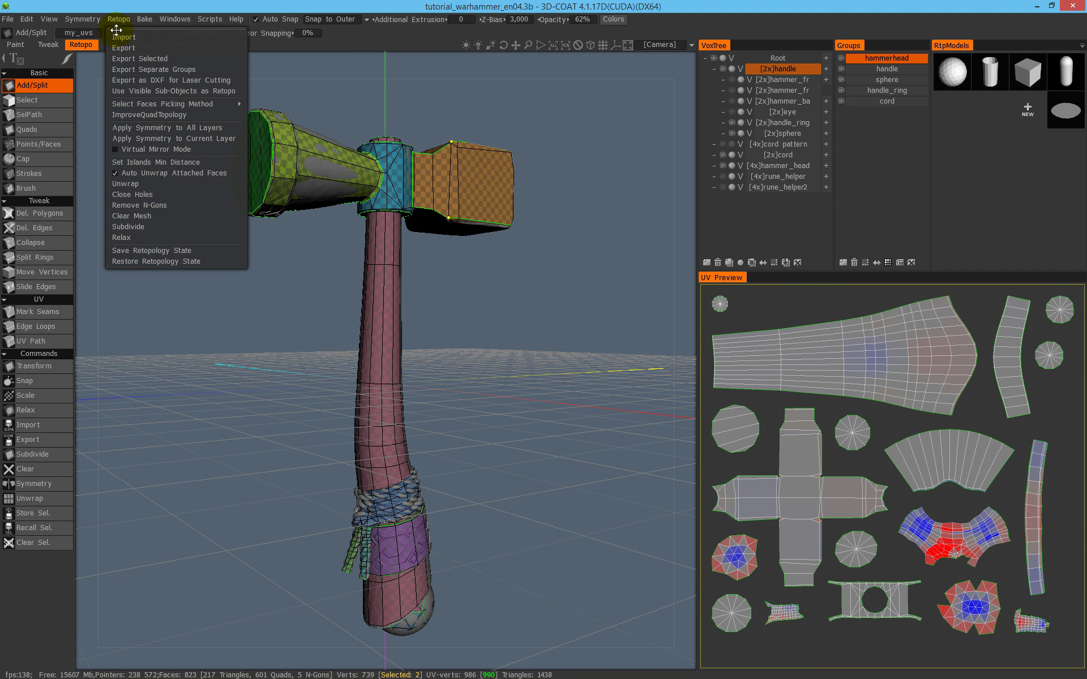
left_click(124, 21)
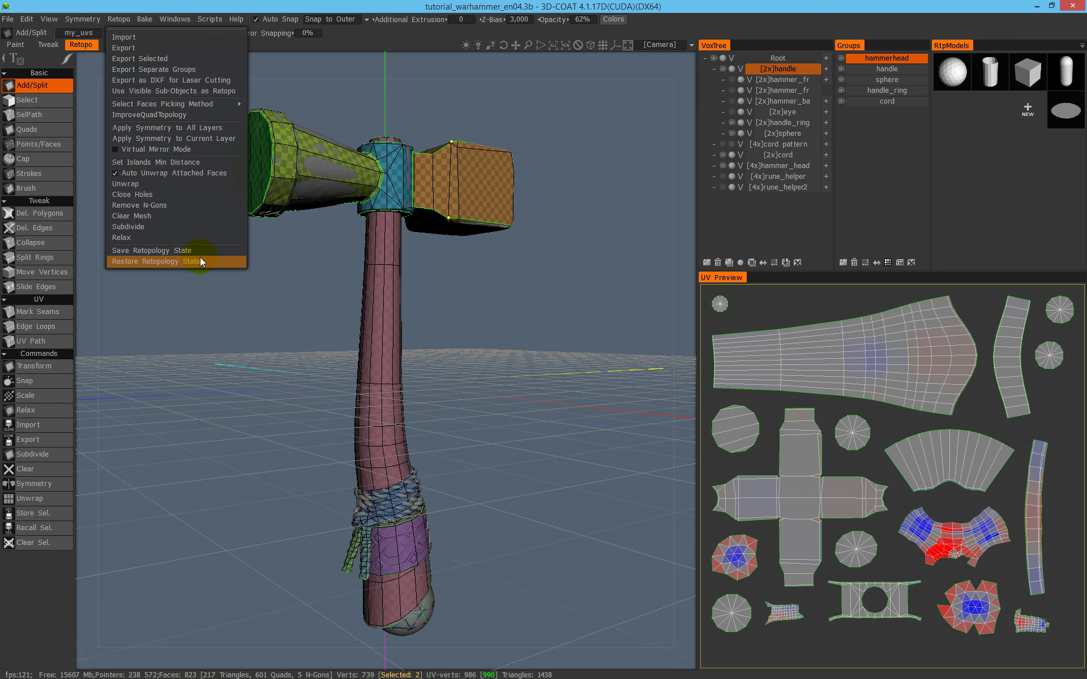
mouse_move(143, 22)
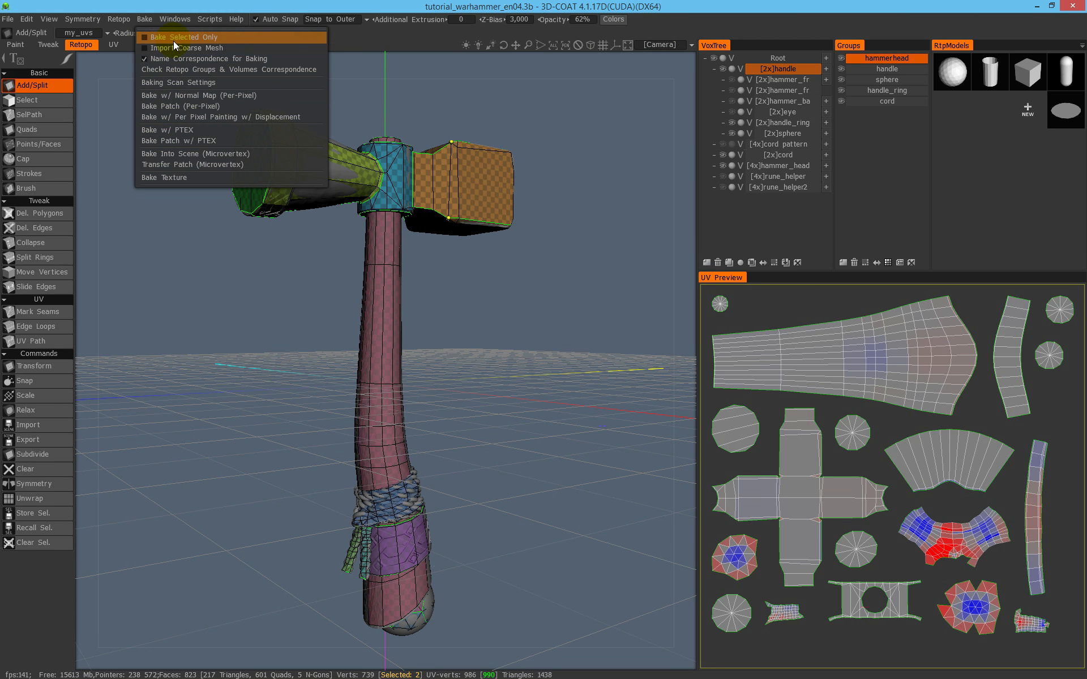
mouse_move(449, 283)
left_mouse_down()
mouse_move(413, 300)
mouse_move(436, 288)
mouse_move(441, 298)
left_mouse_up()
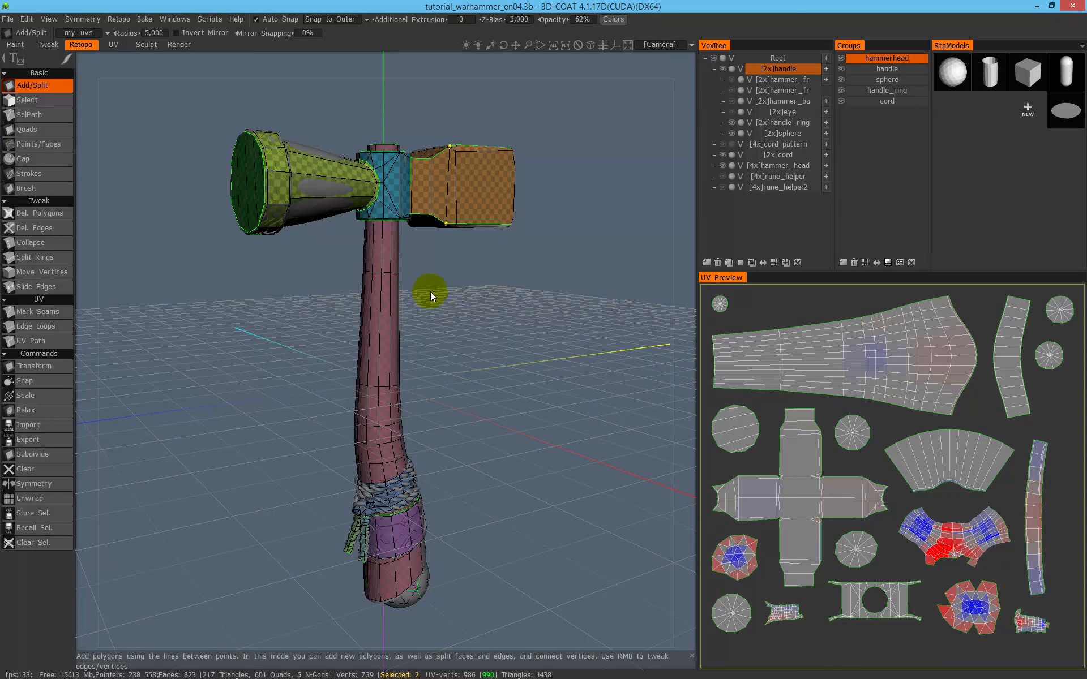
Activate Mark Seams and re-unwrap the two UV islands of the sphere at the handle's end with the GU method
left_click(55, 314)
scroll(40, 453, "down", 3)
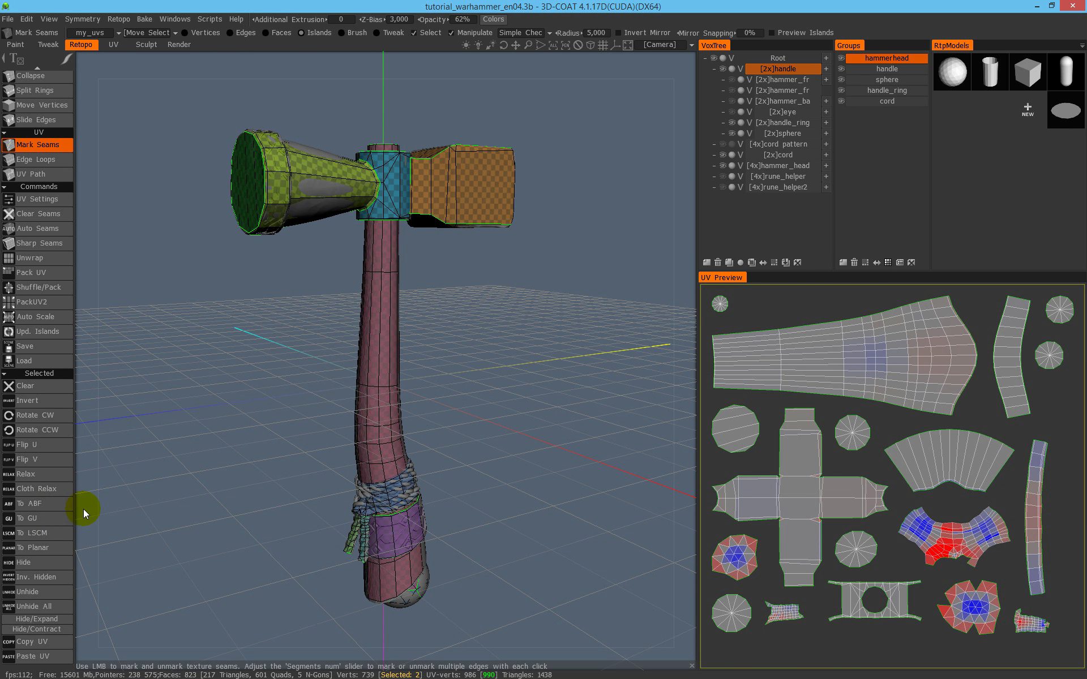
left_click(59, 509)
left_click(36, 504)
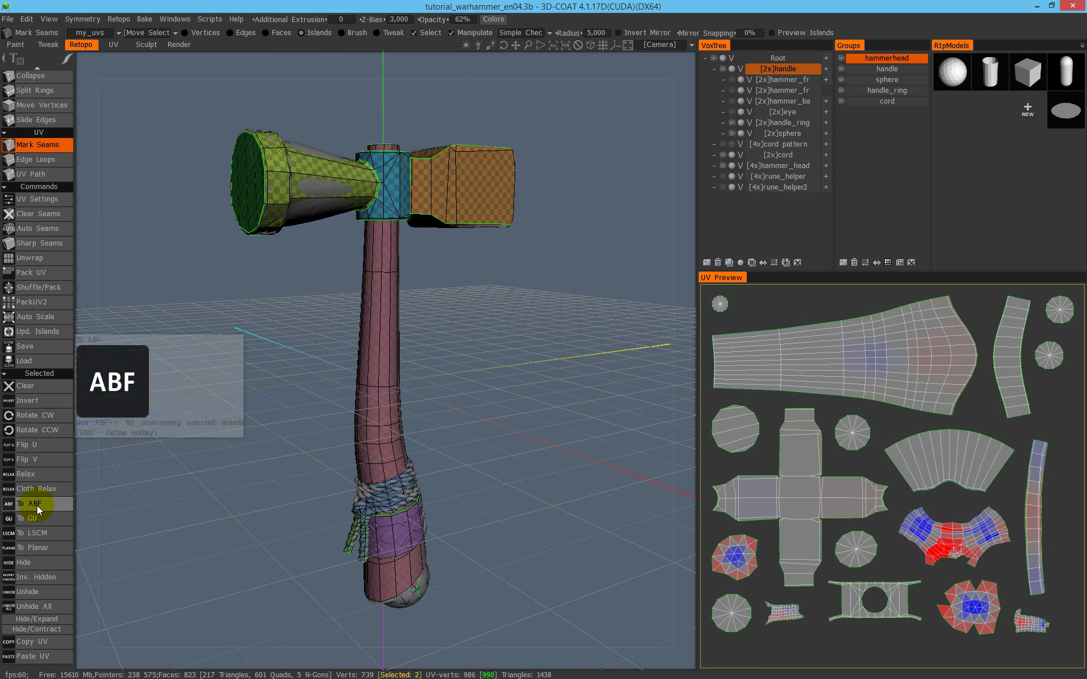
left_click(49, 535)
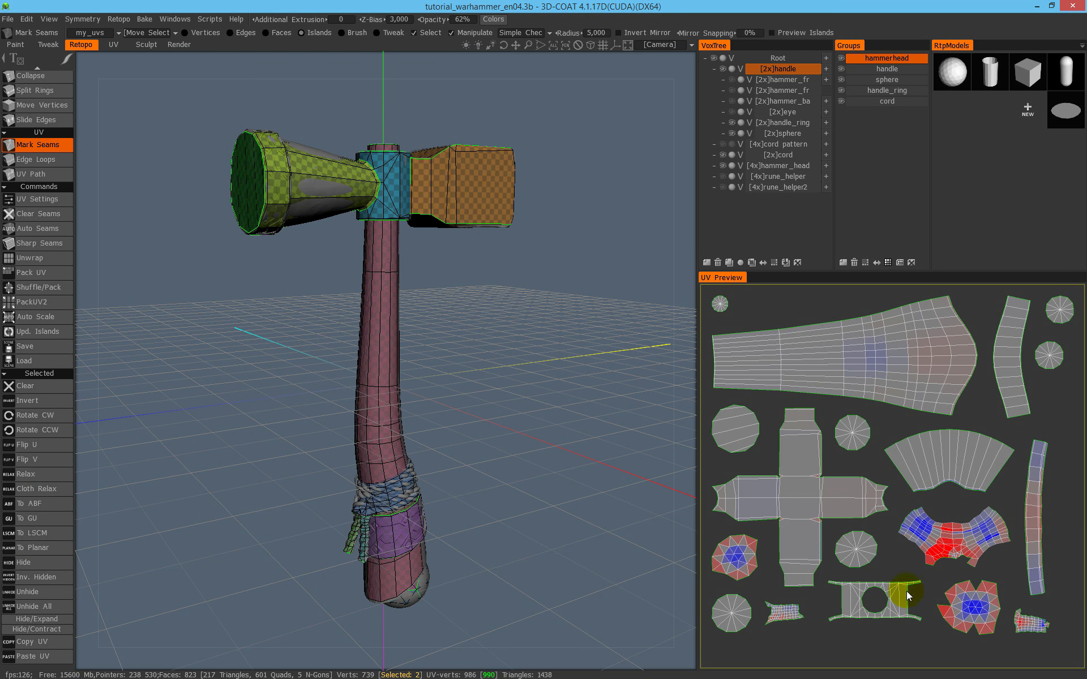
left_click(753, 559)
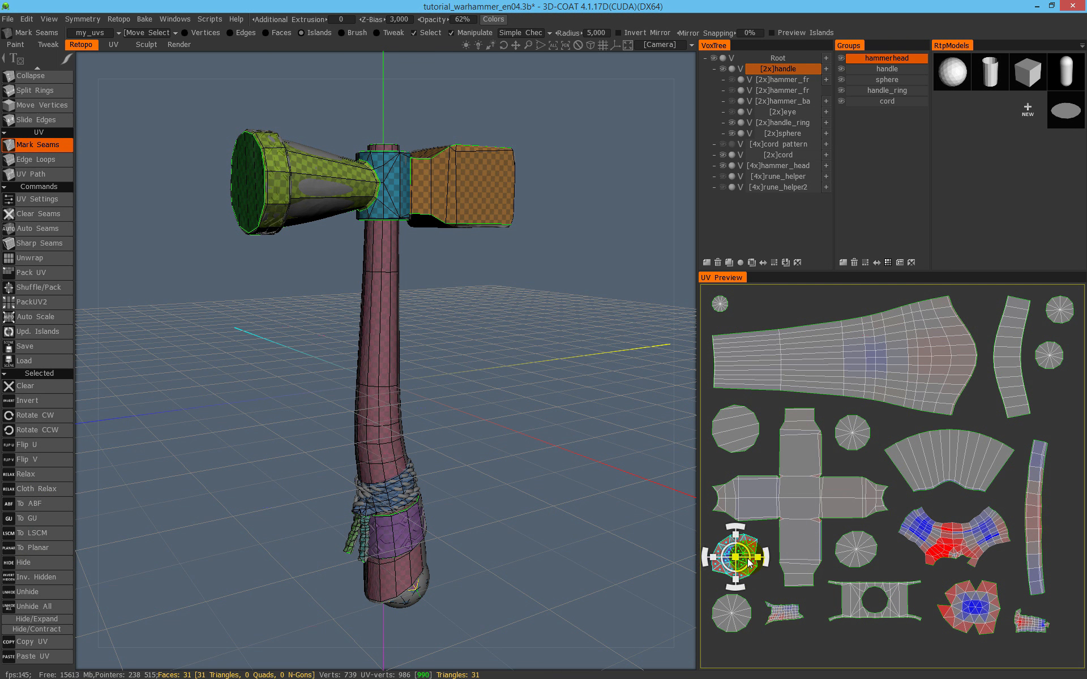
left_click(969, 603, "shift")
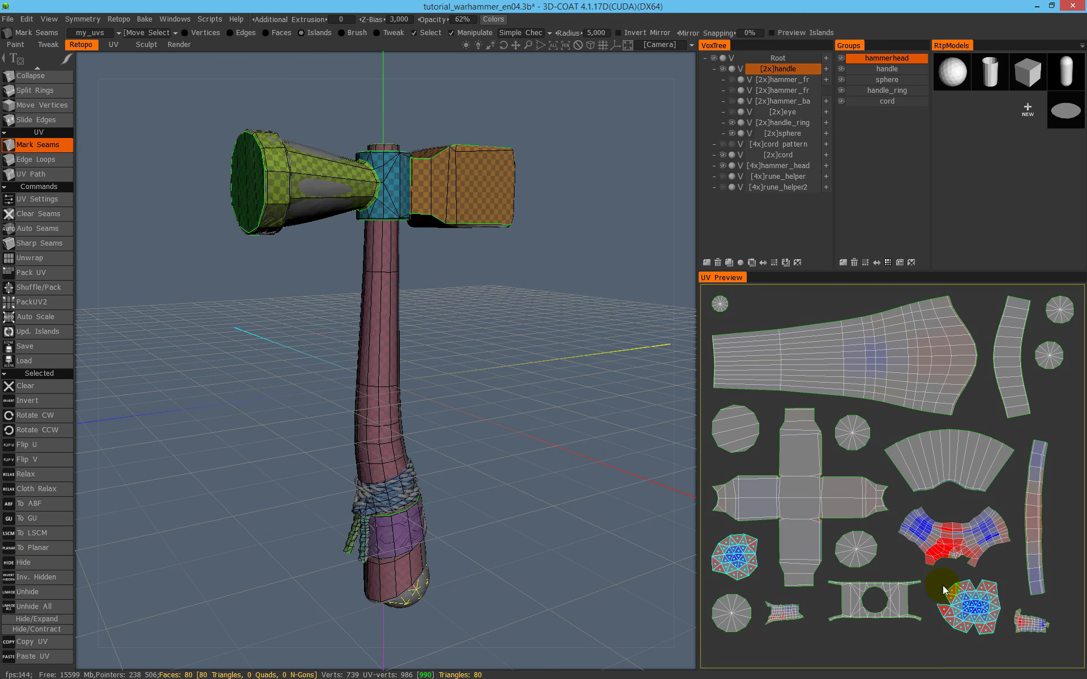
left_click(43, 518)
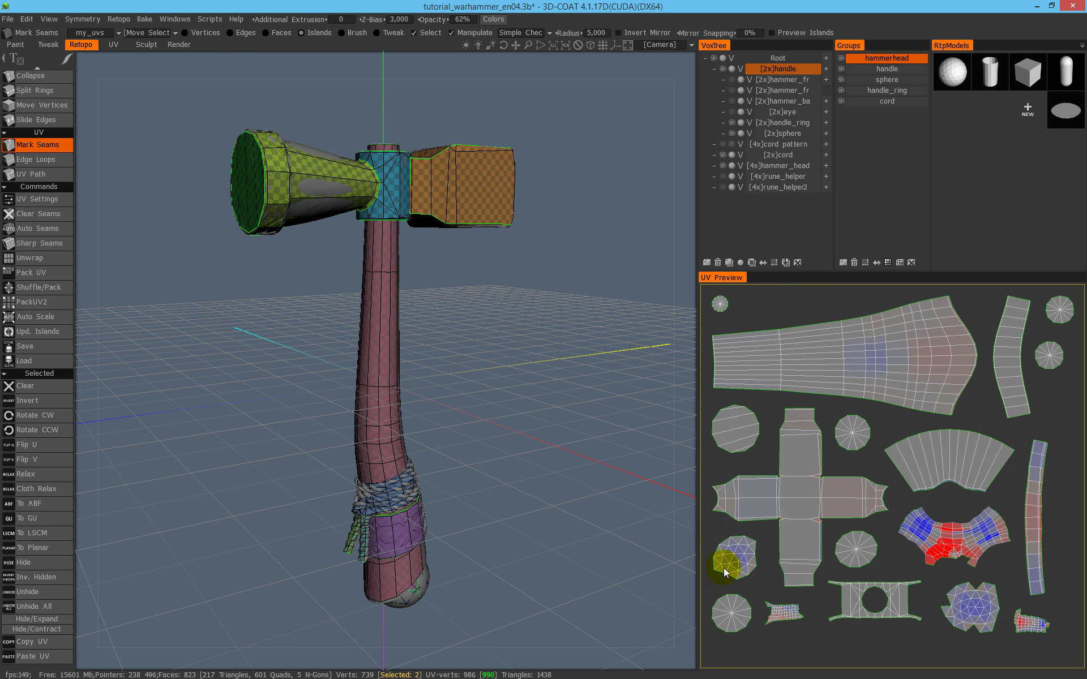
Re-unwrap the UV island of the cord wrapped around the handle with the GU method
left_click(1034, 624)
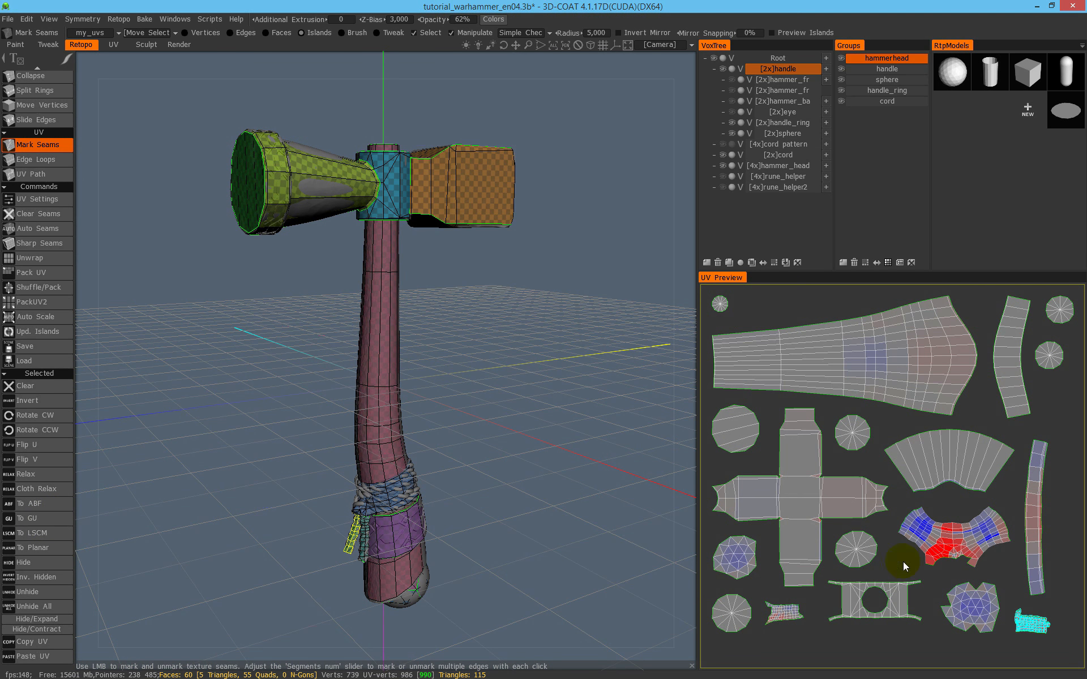
left_click(986, 558)
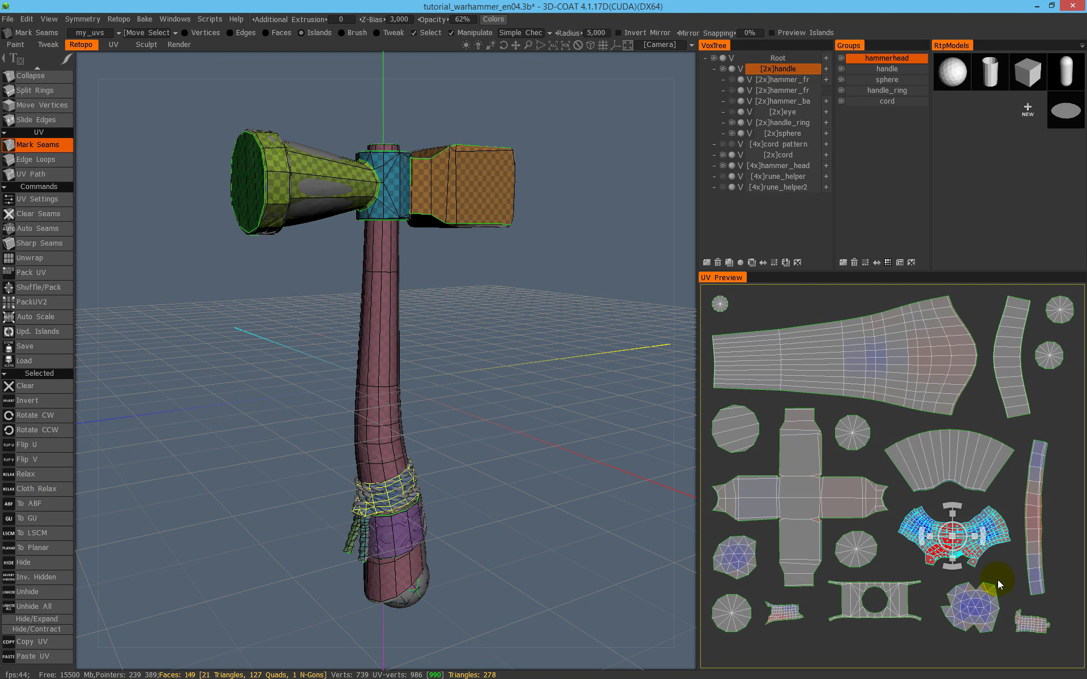
left_click(49, 516)
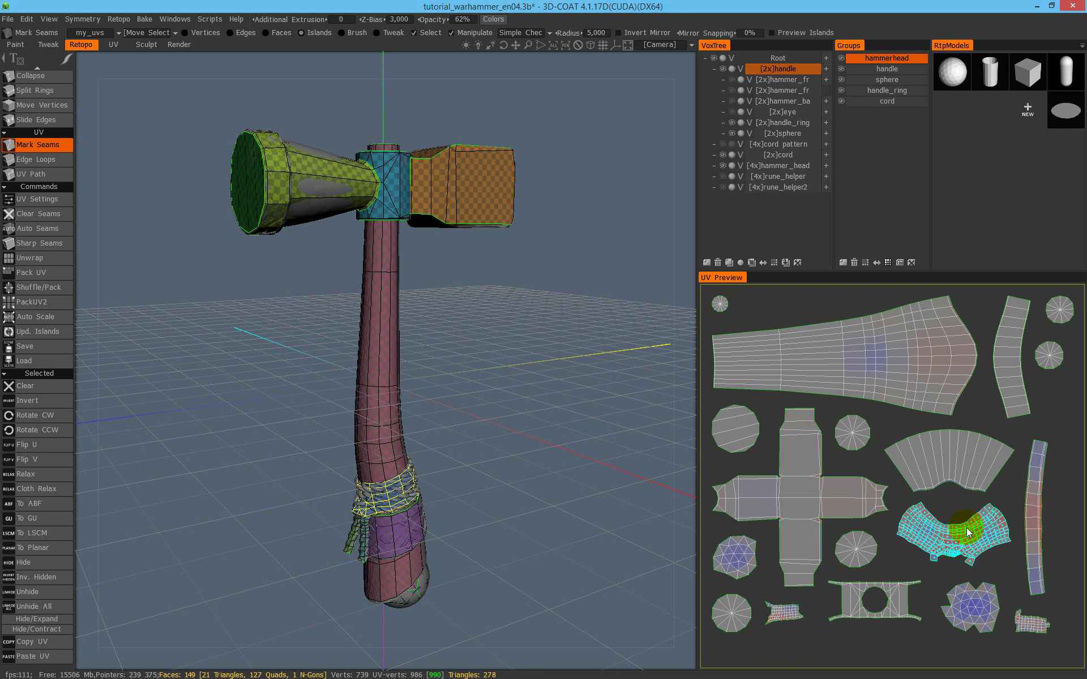
Re-unwrap the large UV island of the handle, comparing the unwrapping methods and finishing with LSCM
left_click(949, 547)
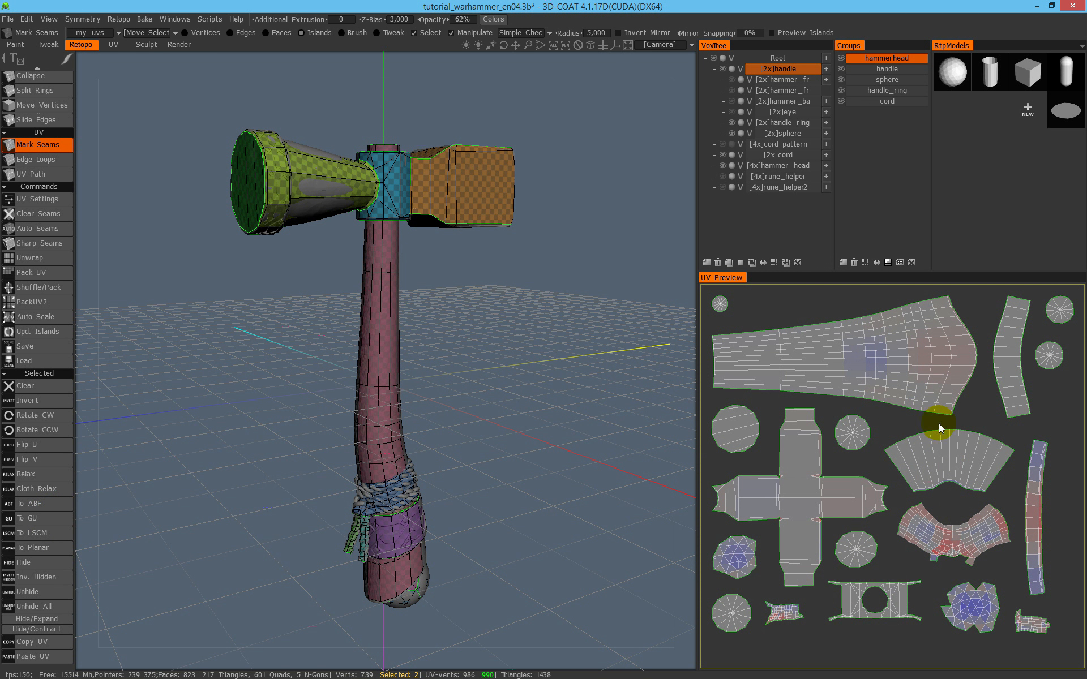
left_click(935, 390)
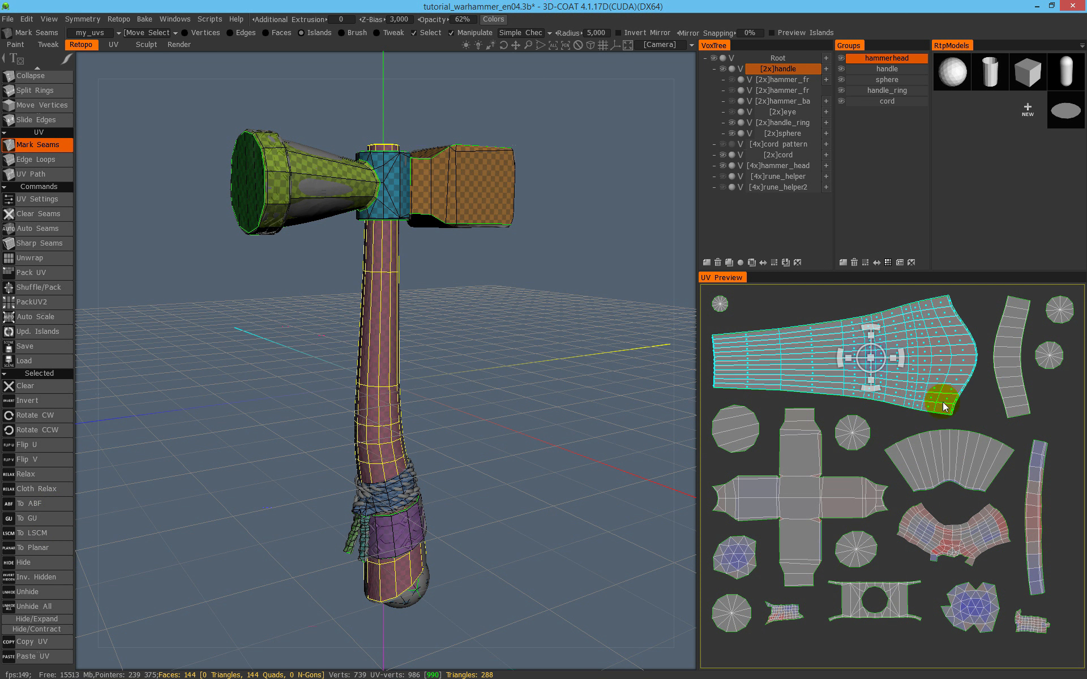
left_click(42, 536)
left_click(965, 369)
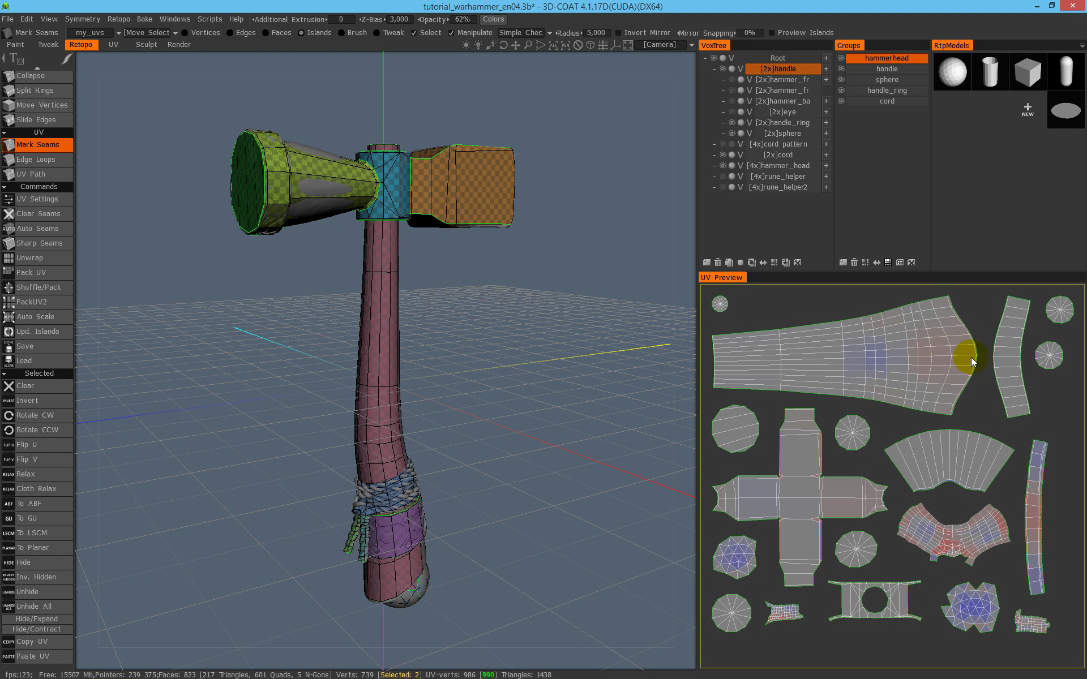
left_click(970, 358)
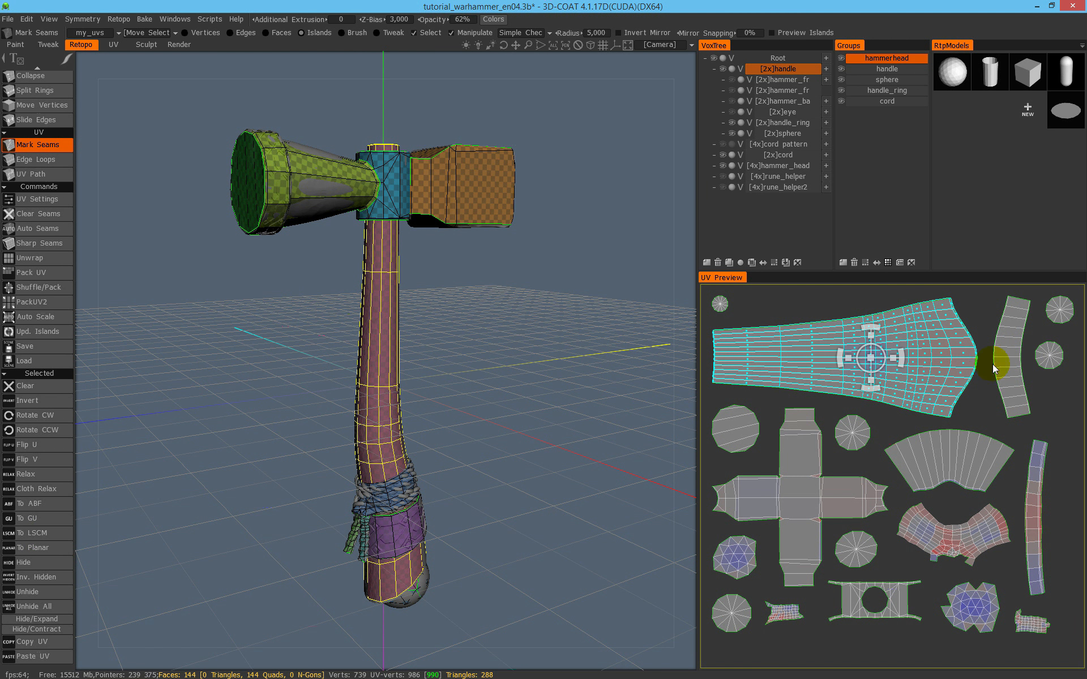
left_click(953, 365)
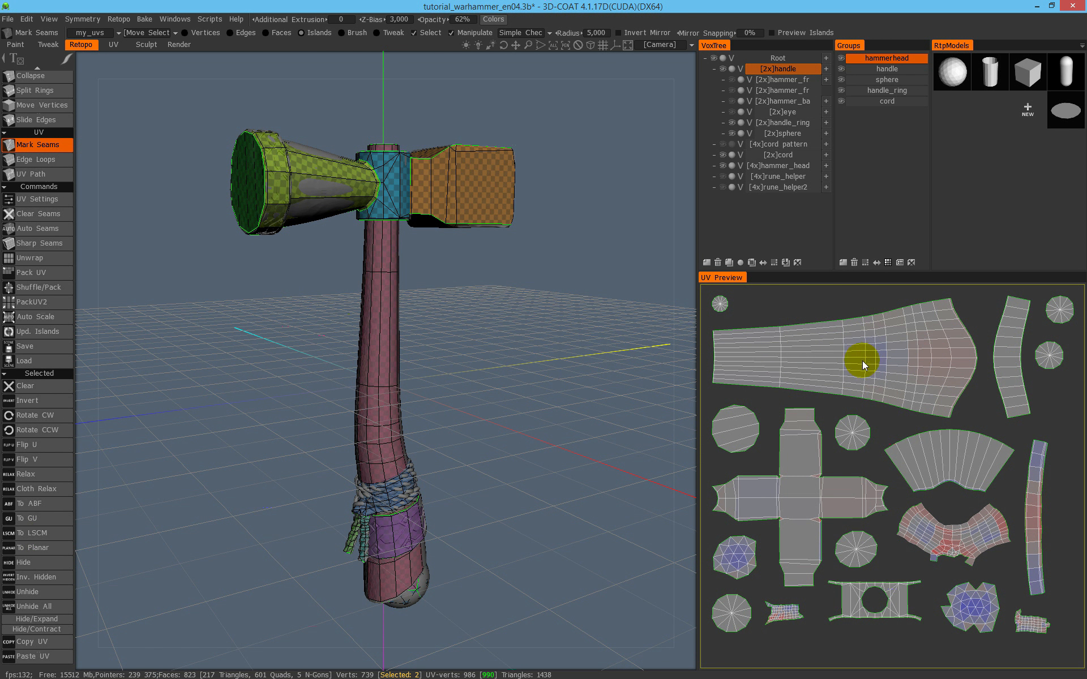
left_click(917, 373)
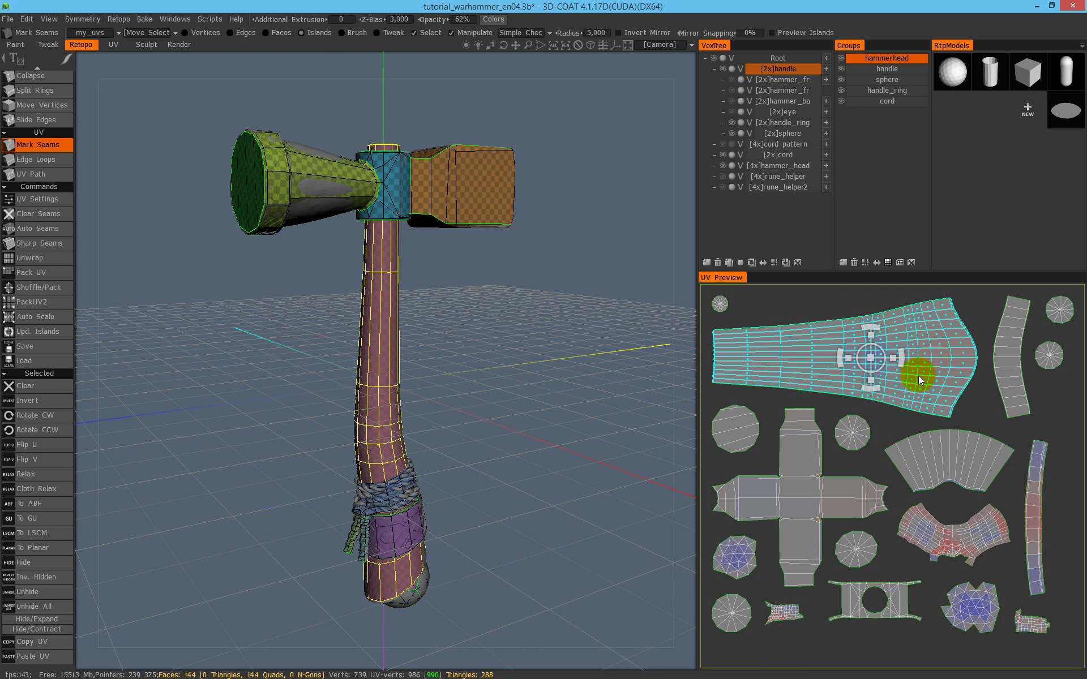
left_click(56, 532)
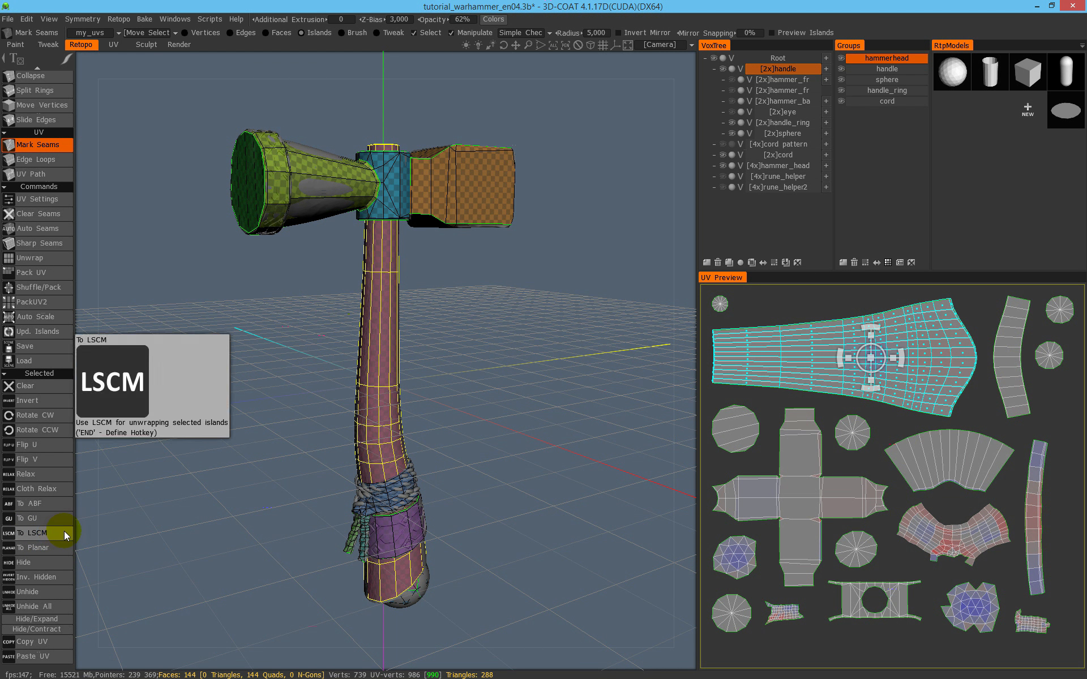
left_click(956, 365)
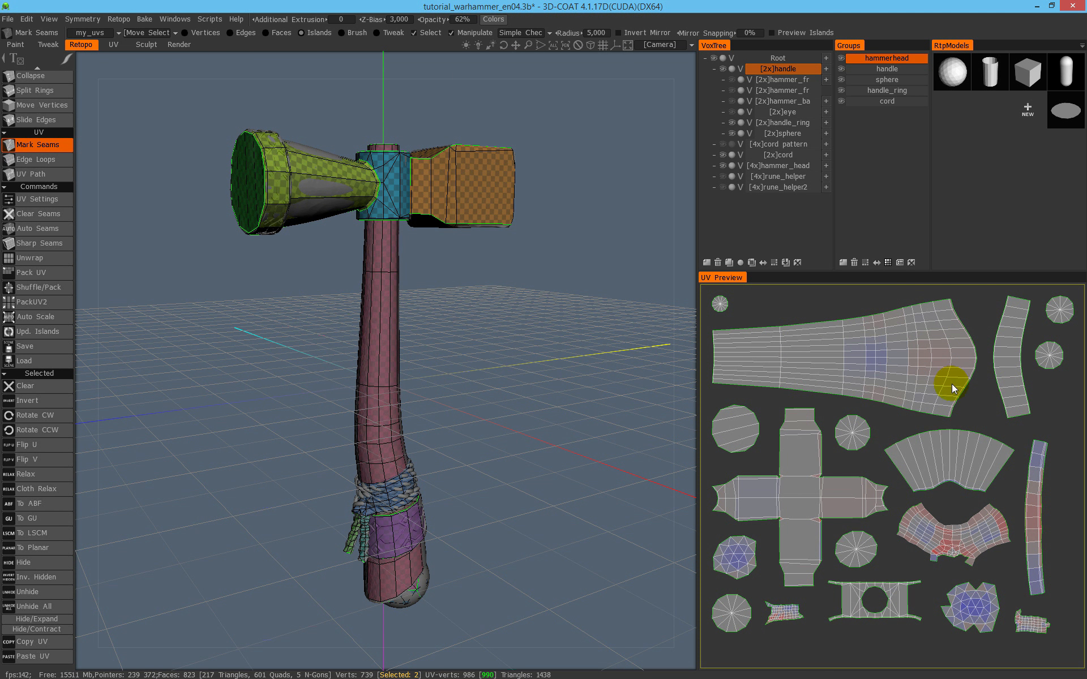
Auto-scale and repack the UV islands of the whole hammer, and save the scene
left_click(1042, 521)
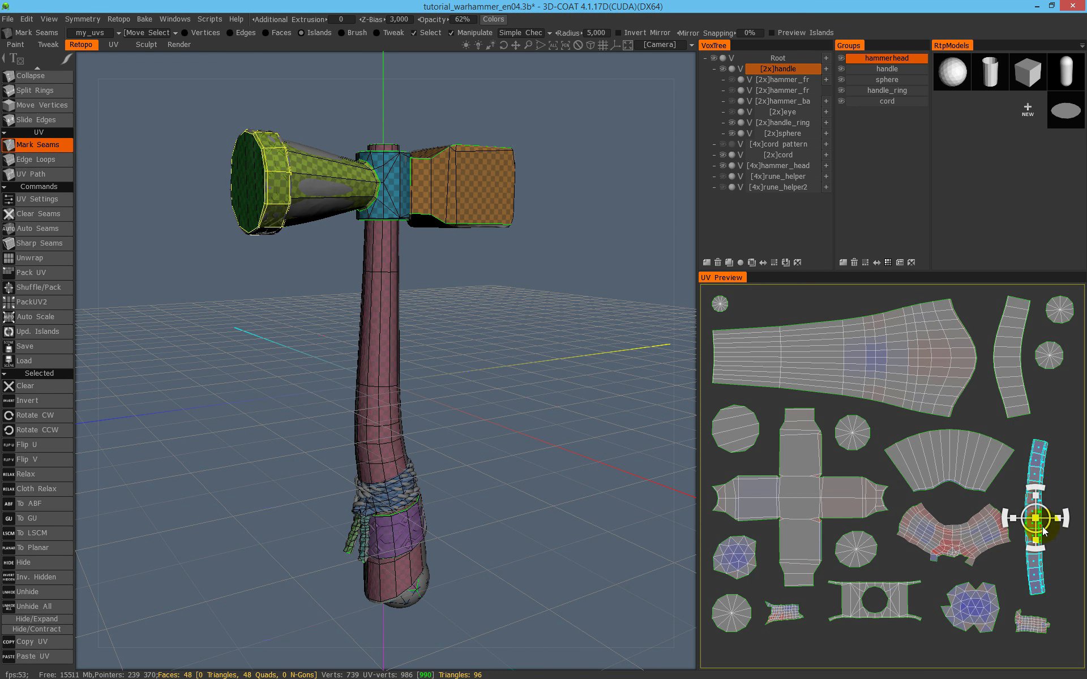
left_click(1035, 481)
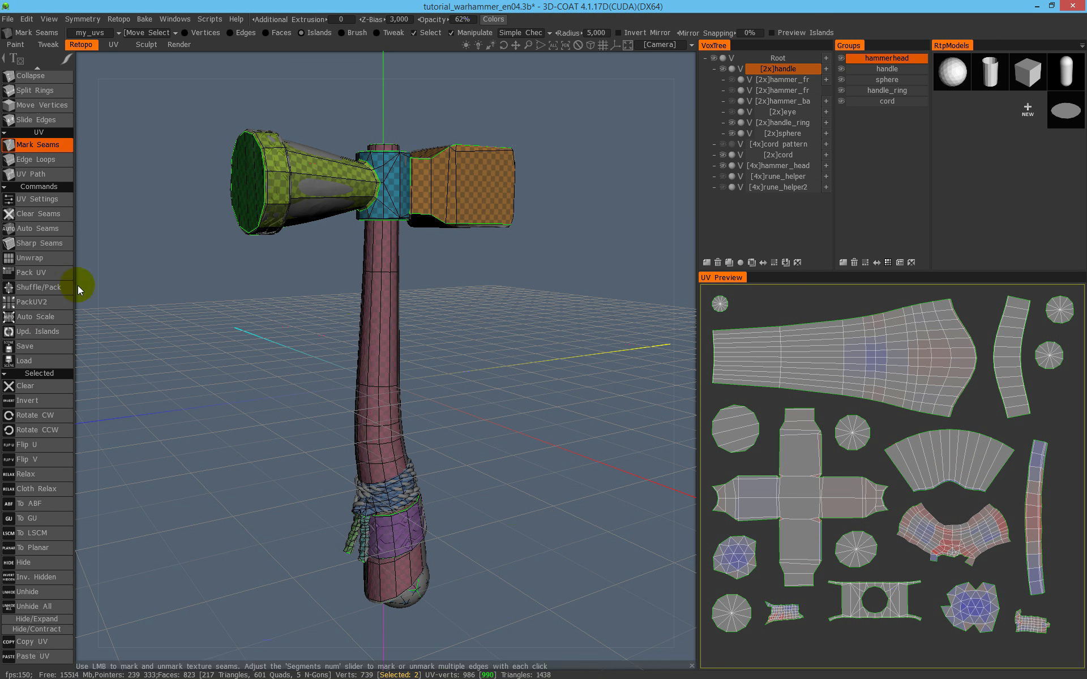
left_click(48, 318)
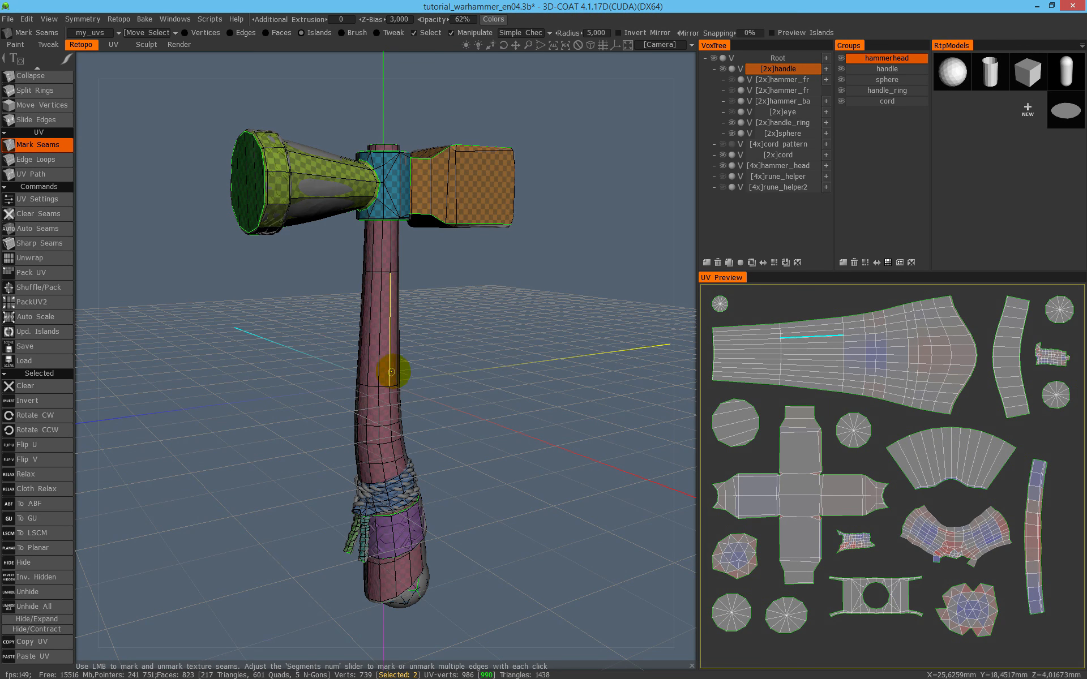
key("ctrl+s")
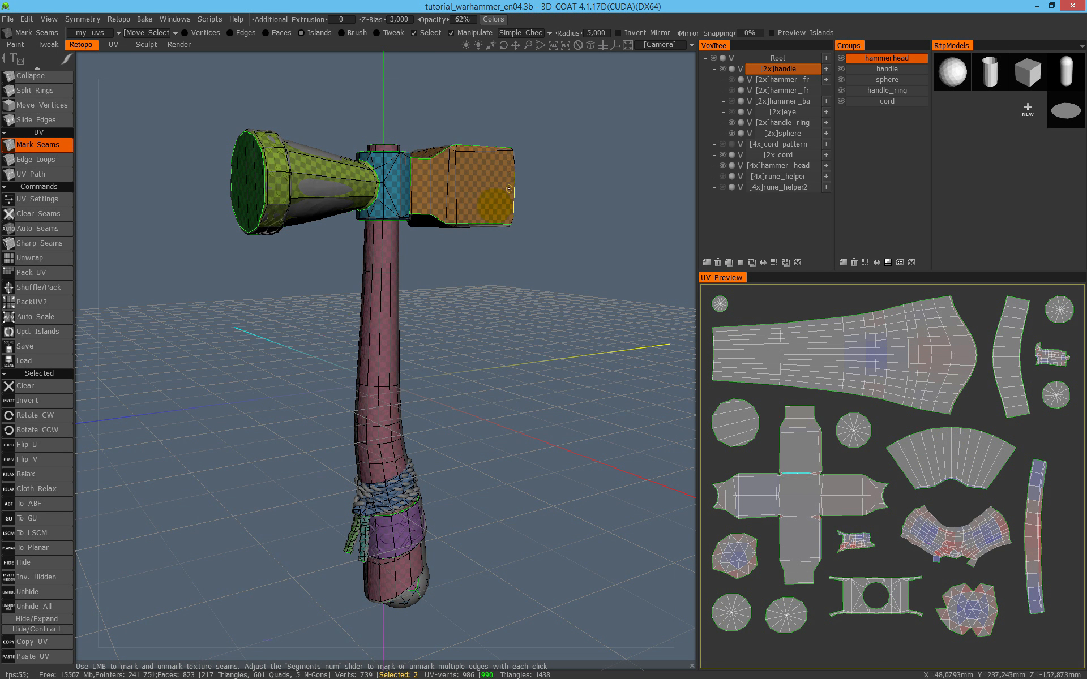
Start a per-pixel bake with normal map and place its scan settings dialog clear of the hammer
left_click(143, 19)
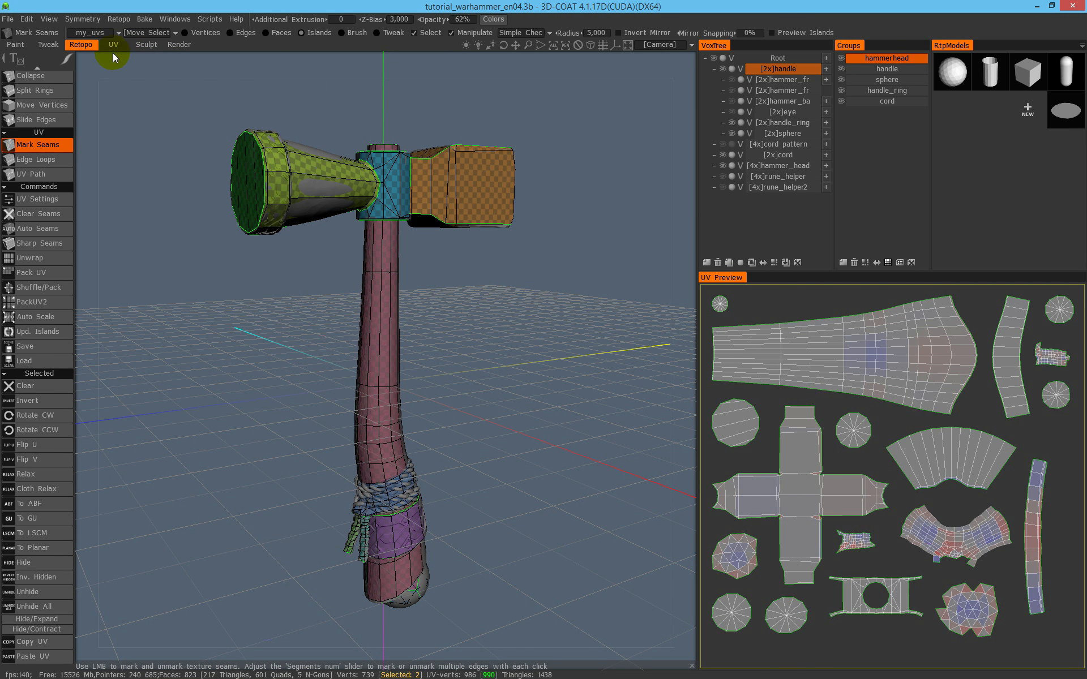
left_click(164, 79)
left_click(142, 21)
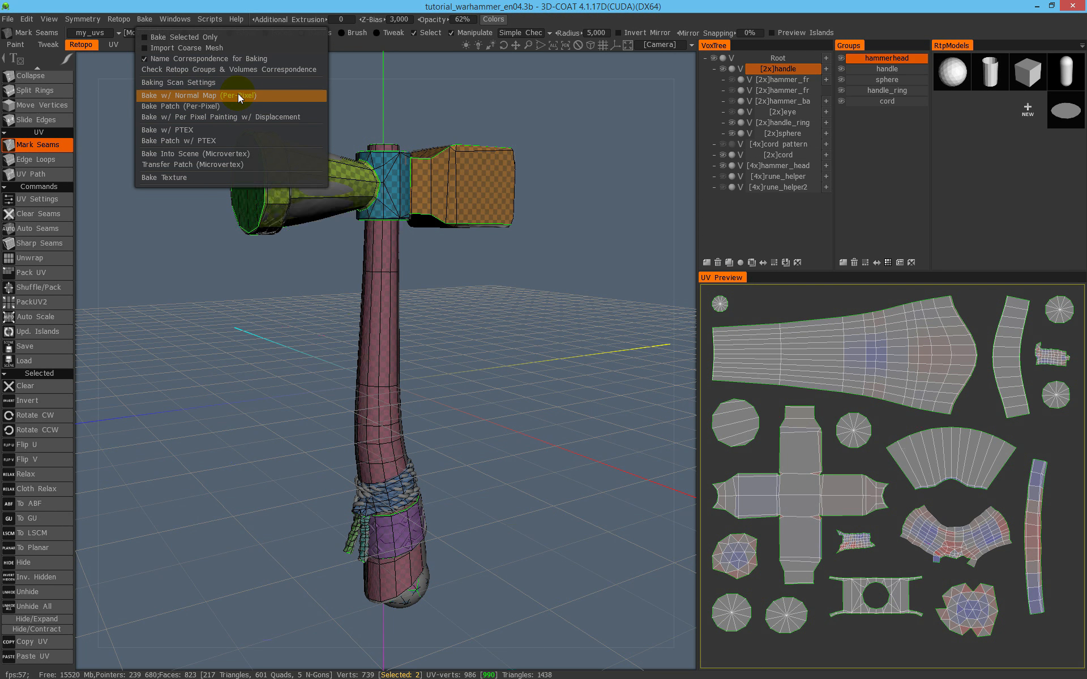
left_click(202, 97)
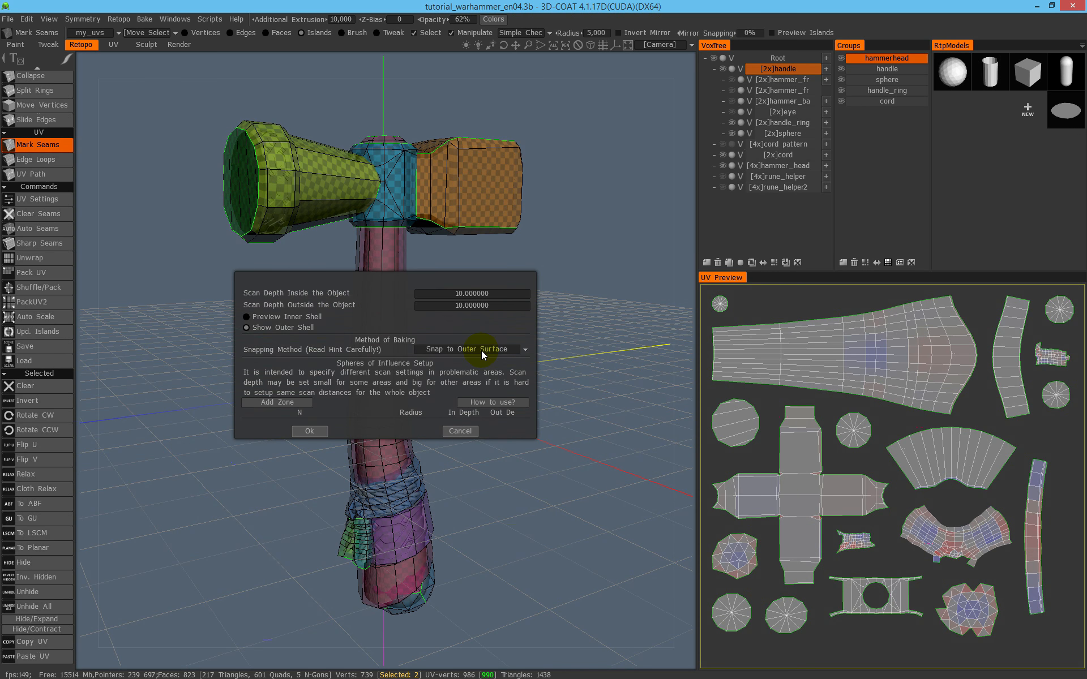
left_click_drag(442, 277, 677, 340)
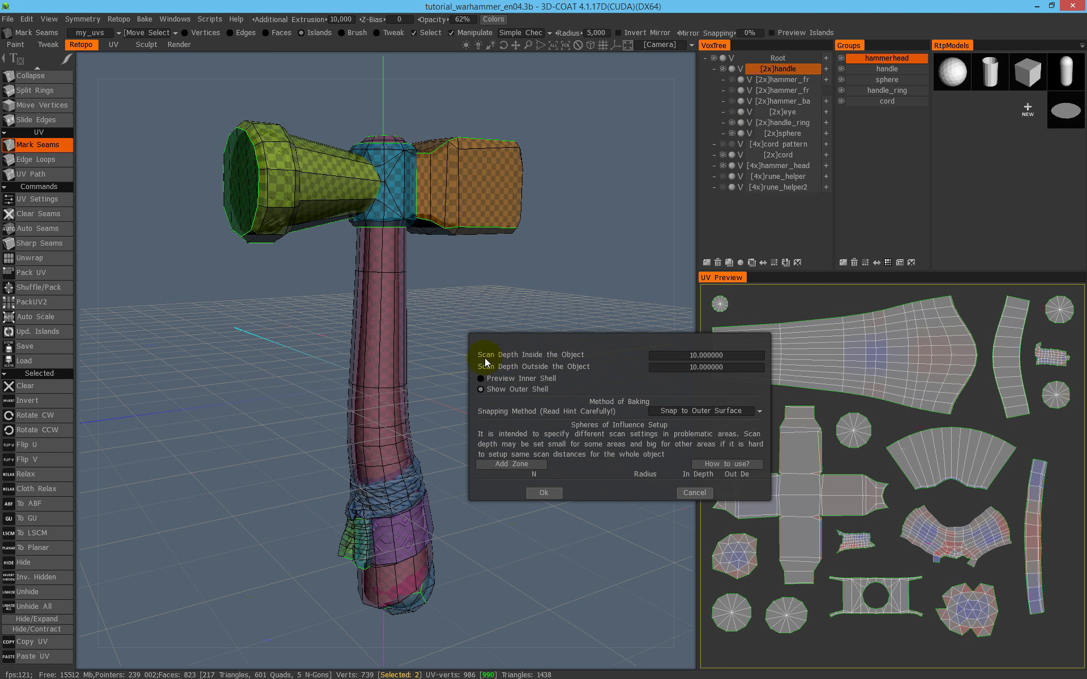
Examine how the outer scan shell encloses the hammer head, the handle, the cord with its loose ends and the handle ring
mouse_move(513, 359)
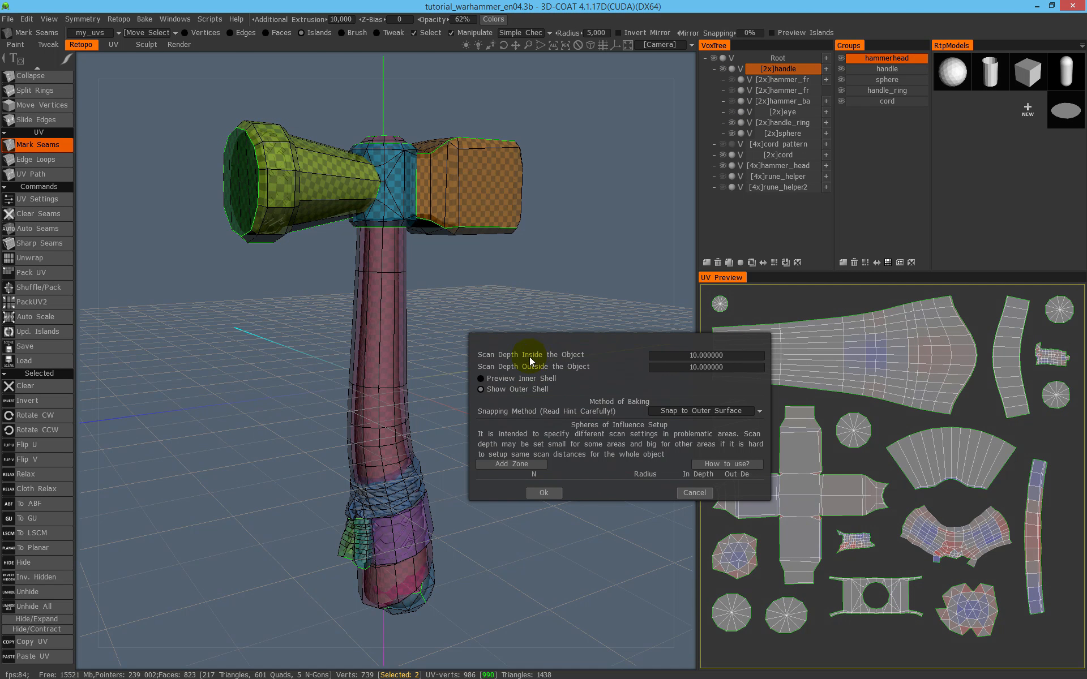
right_click_drag(460, 219, 518, 350)
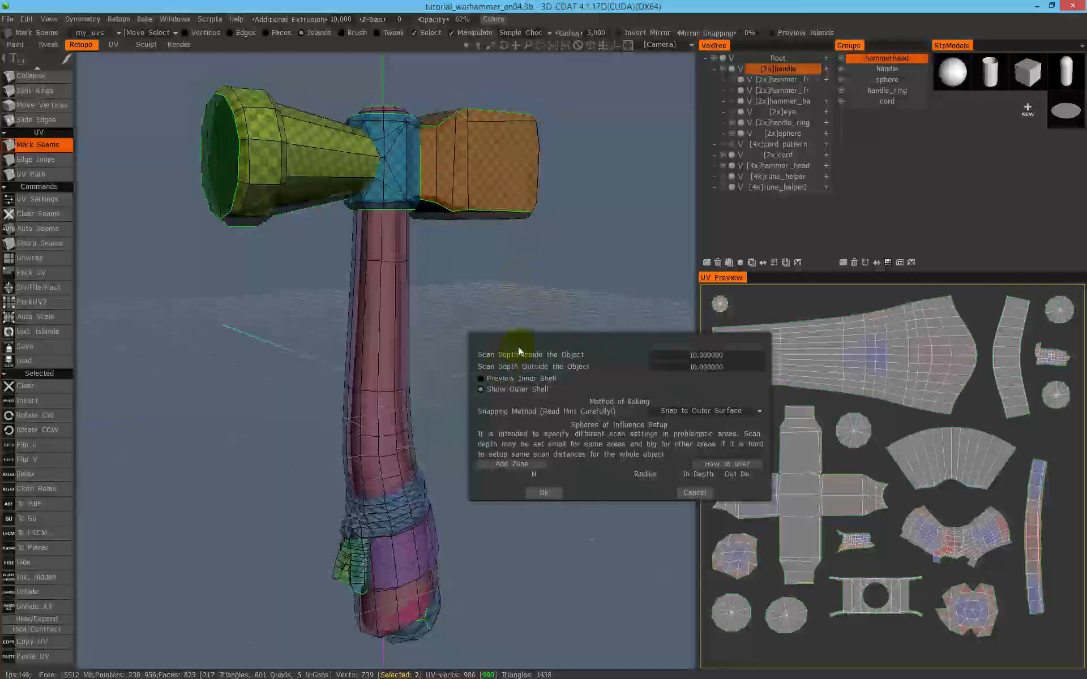
right_click_drag(433, 280, 471, 293)
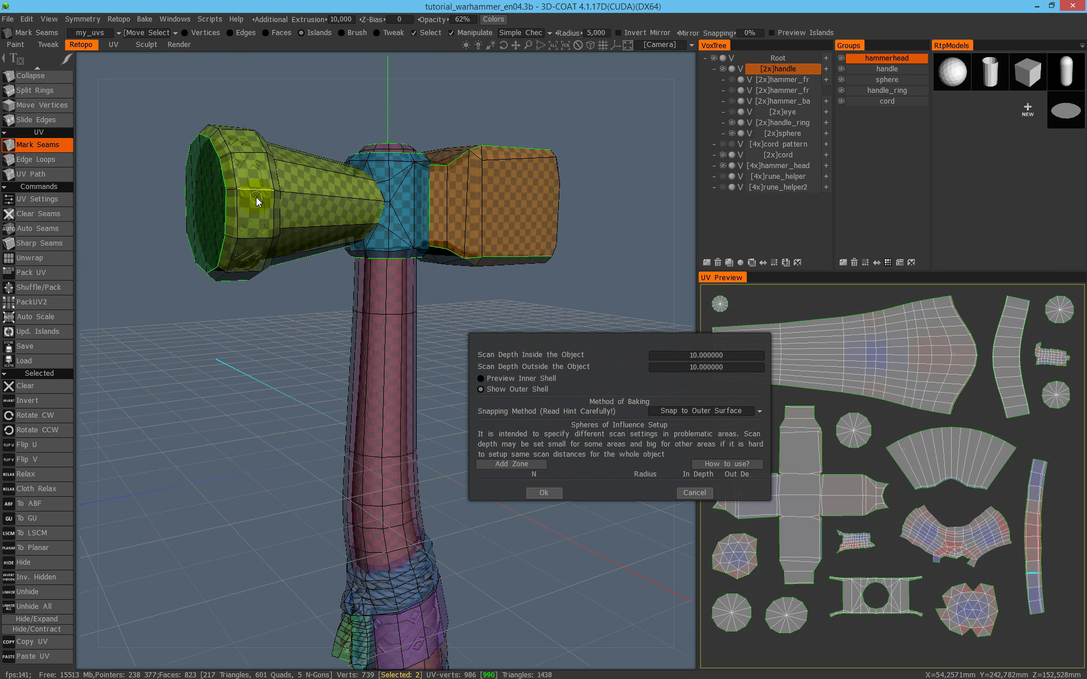
middle_click_drag(367, 391, 373, 256)
middle_click_drag(372, 323, 383, 175)
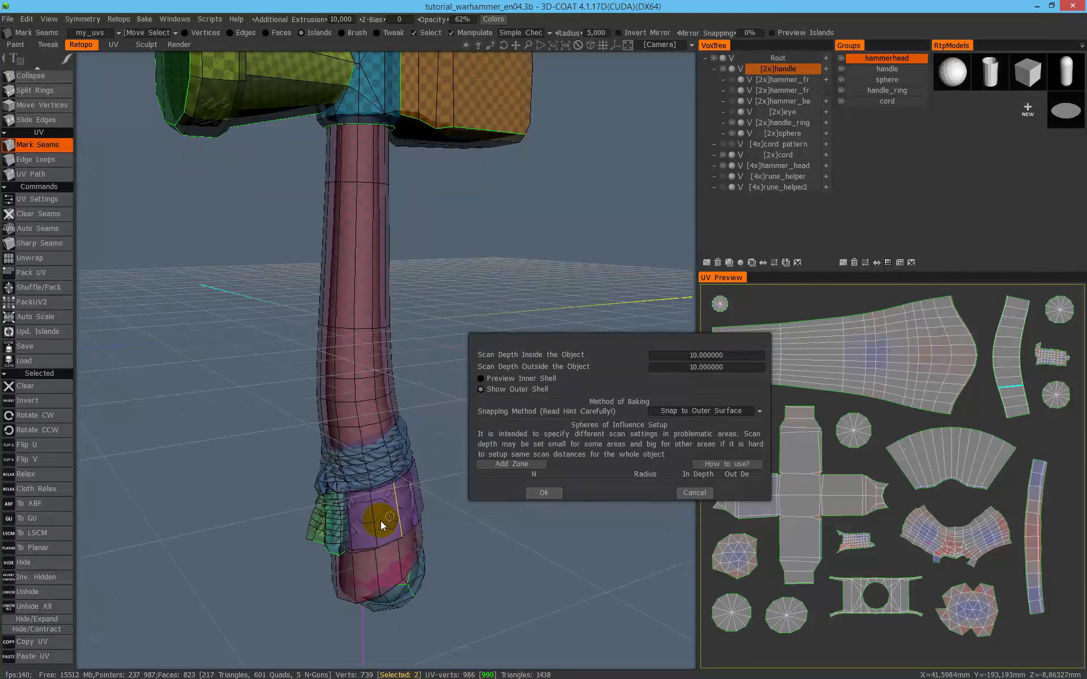
right_click_drag(373, 447, 493, 347)
right_click_drag(415, 369, 405, 313)
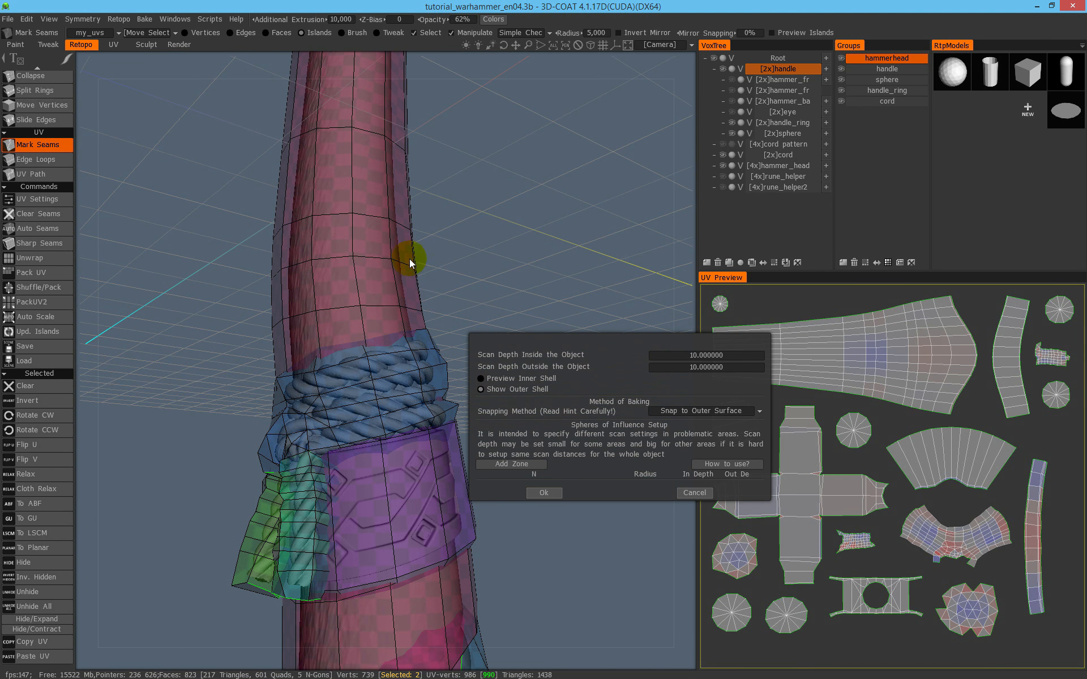
middle_click_drag(387, 252, 365, 307)
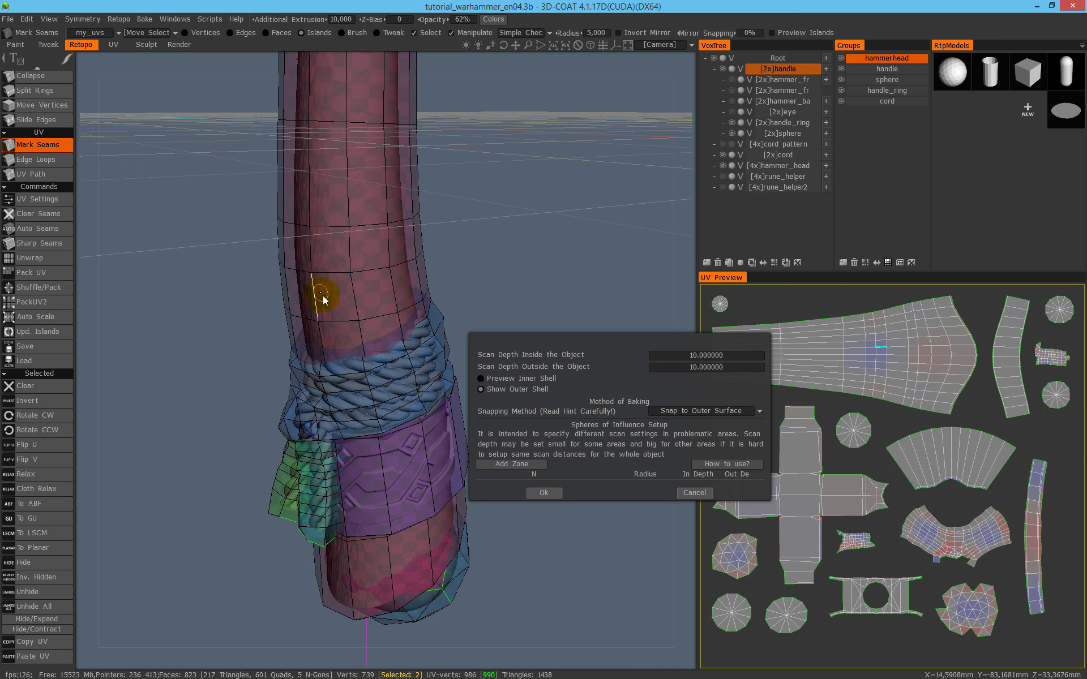
mouse_move(369, 317)
middle_mouse_down()
mouse_move(421, 280)
mouse_move(356, 307)
middle_mouse_up()
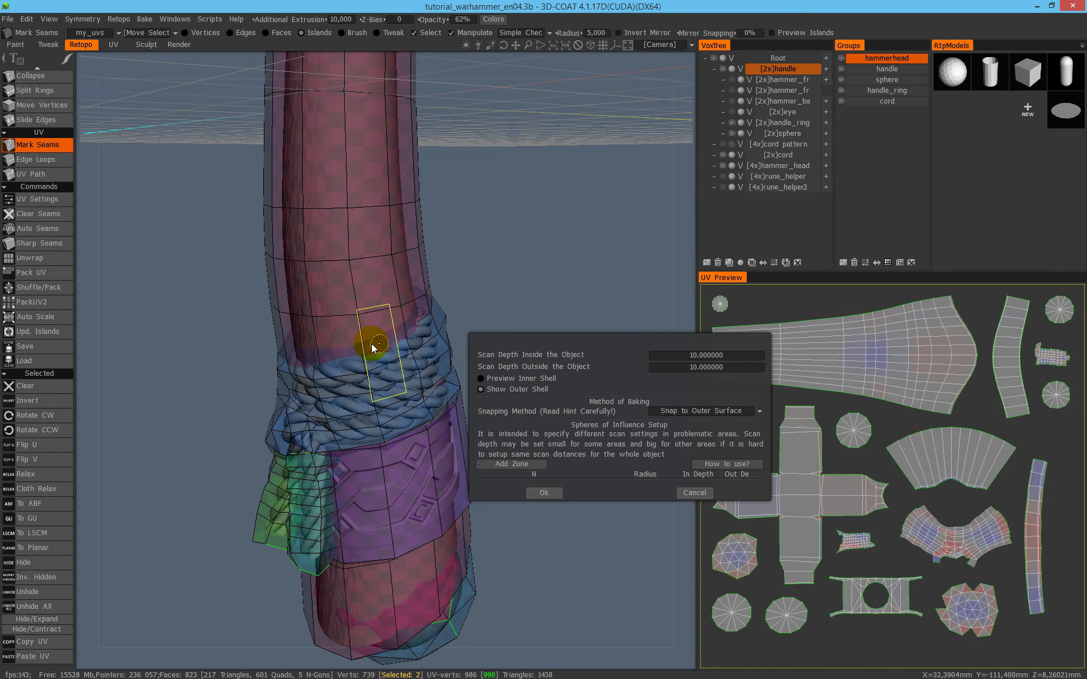
middle_click_drag(369, 306, 354, 341)
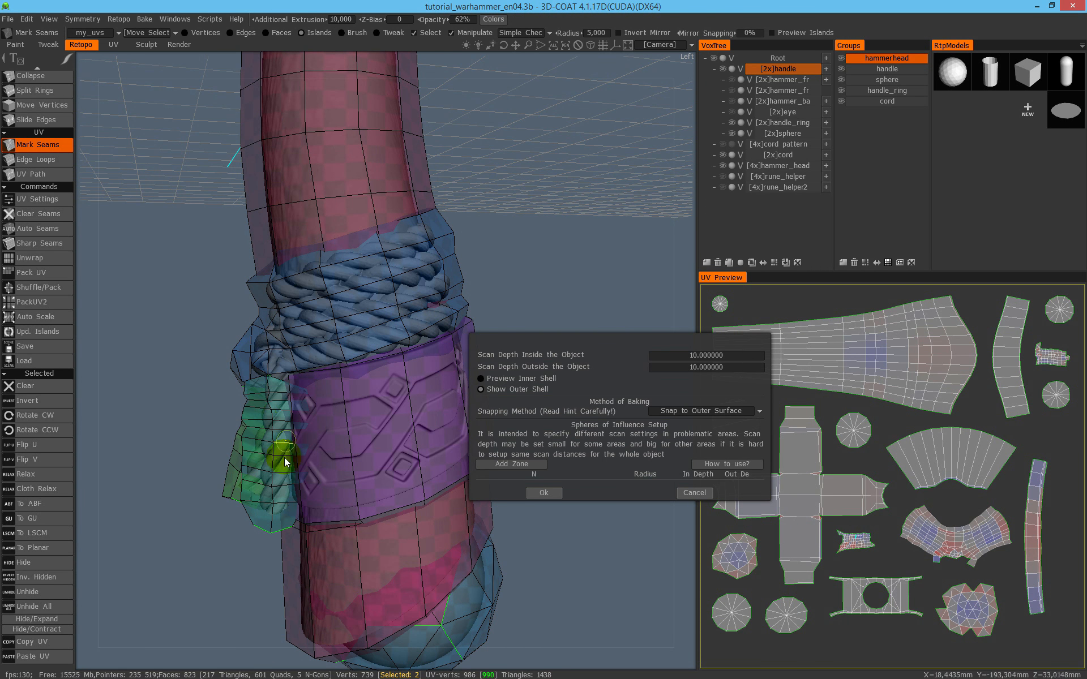
middle_click_drag(267, 460, 283, 407)
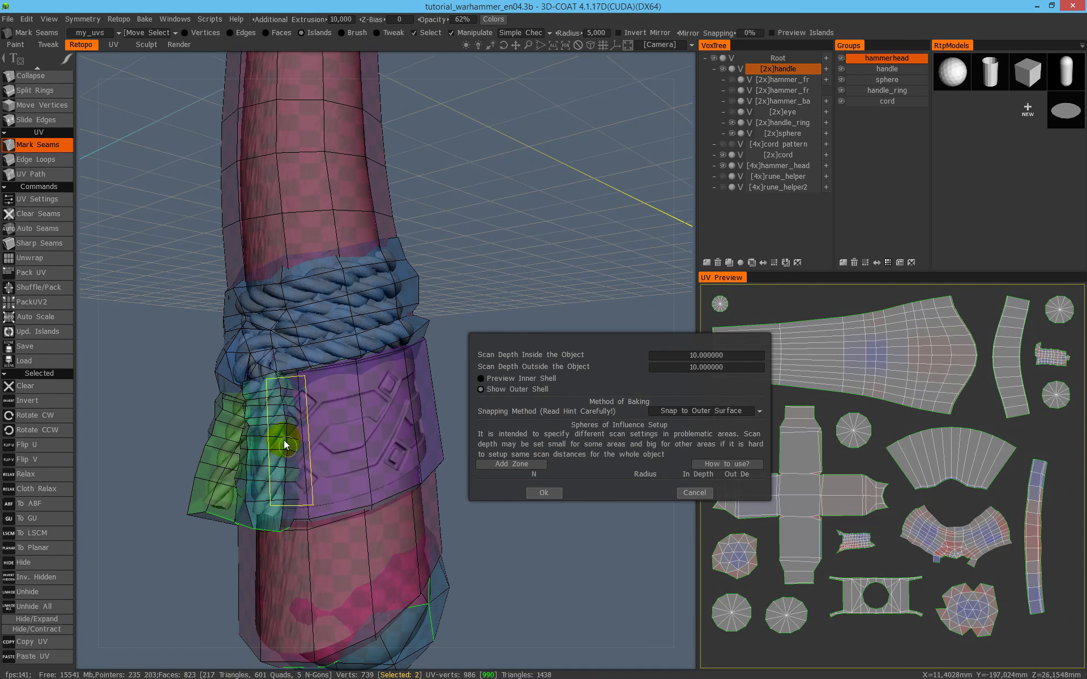
middle_click_drag(347, 155, 328, 371)
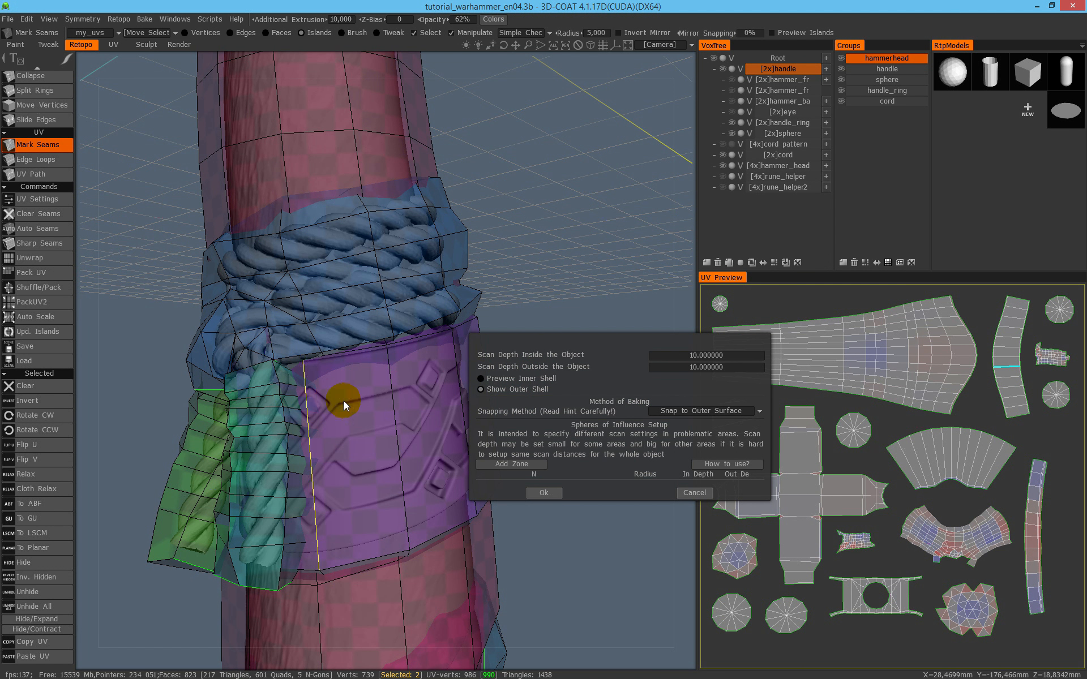
left_click_drag(345, 398, 324, 270, "alt")
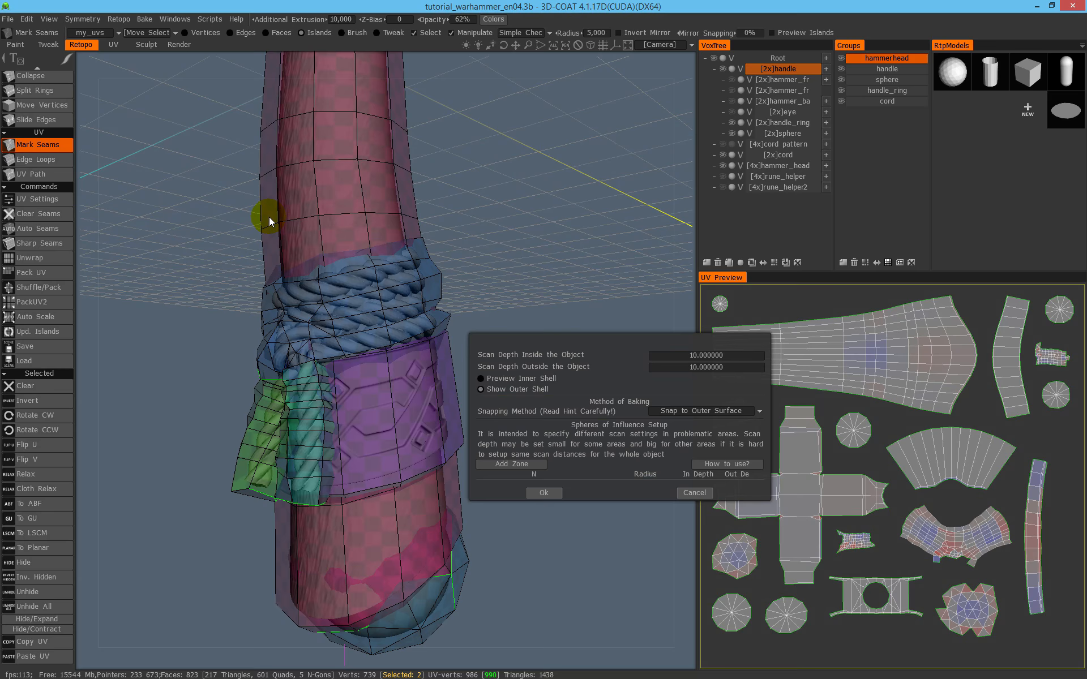
Preview the inner shell instead of the outer one and inspect it around the cord and the handle ring
left_click(514, 382)
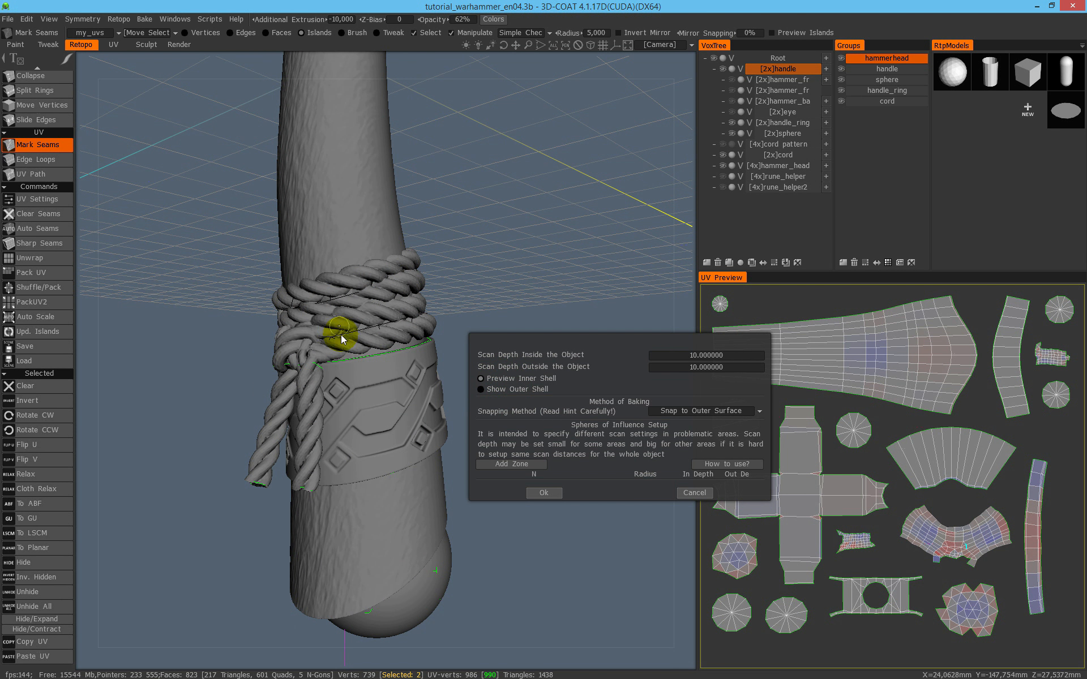
right_click_drag(399, 276, 347, 221)
right_click_drag(317, 392, 365, 338)
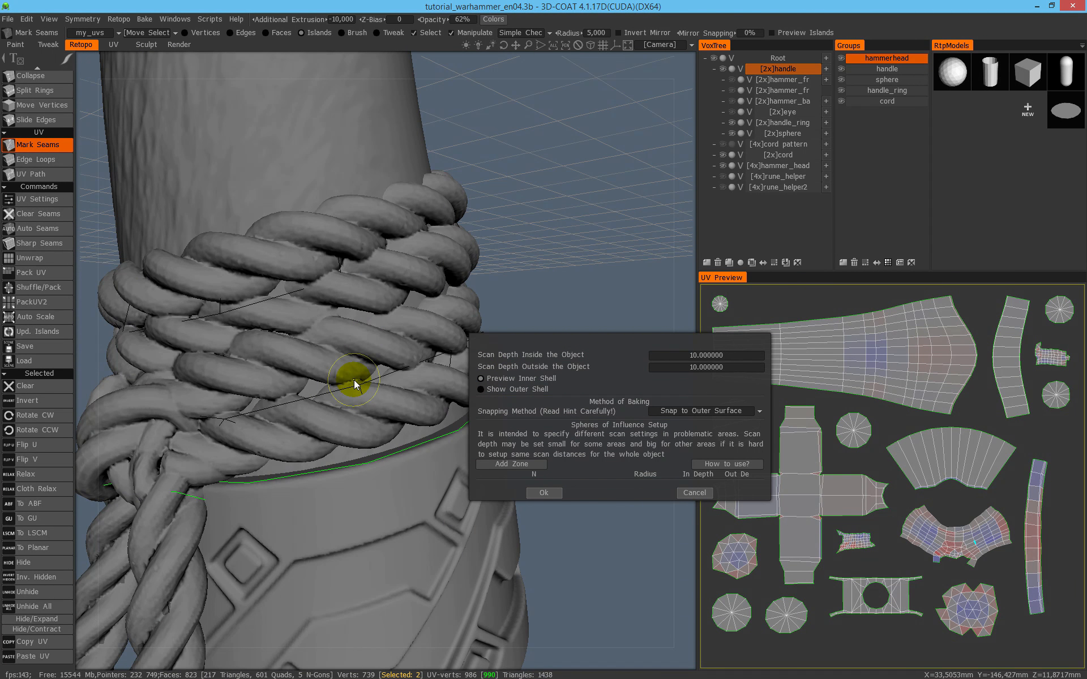
right_click_drag(250, 407, 304, 403)
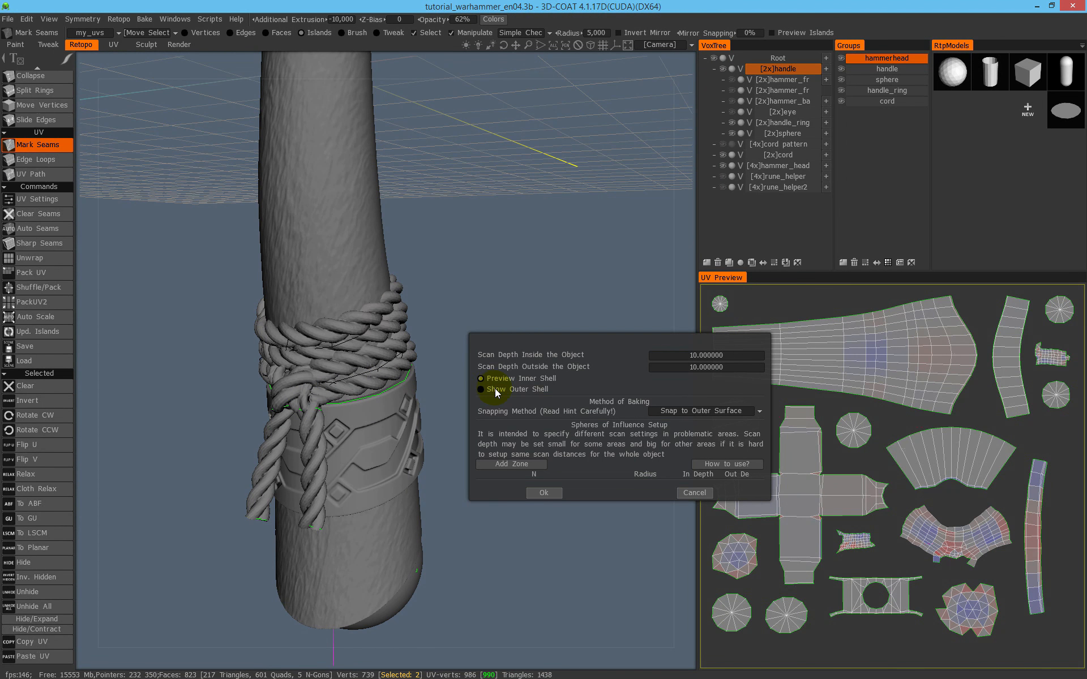
right_click_drag(376, 306, 432, 323)
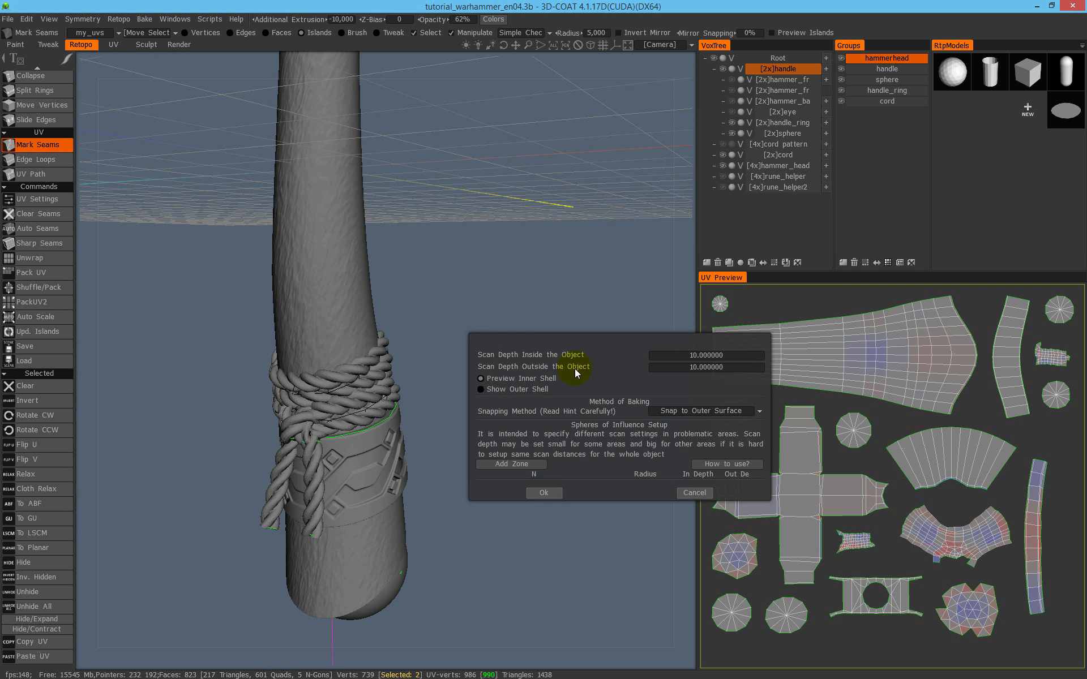
Set the scan depth inside the object to 5 and check the inner shell at the hammer head's joints
left_click(697, 356)
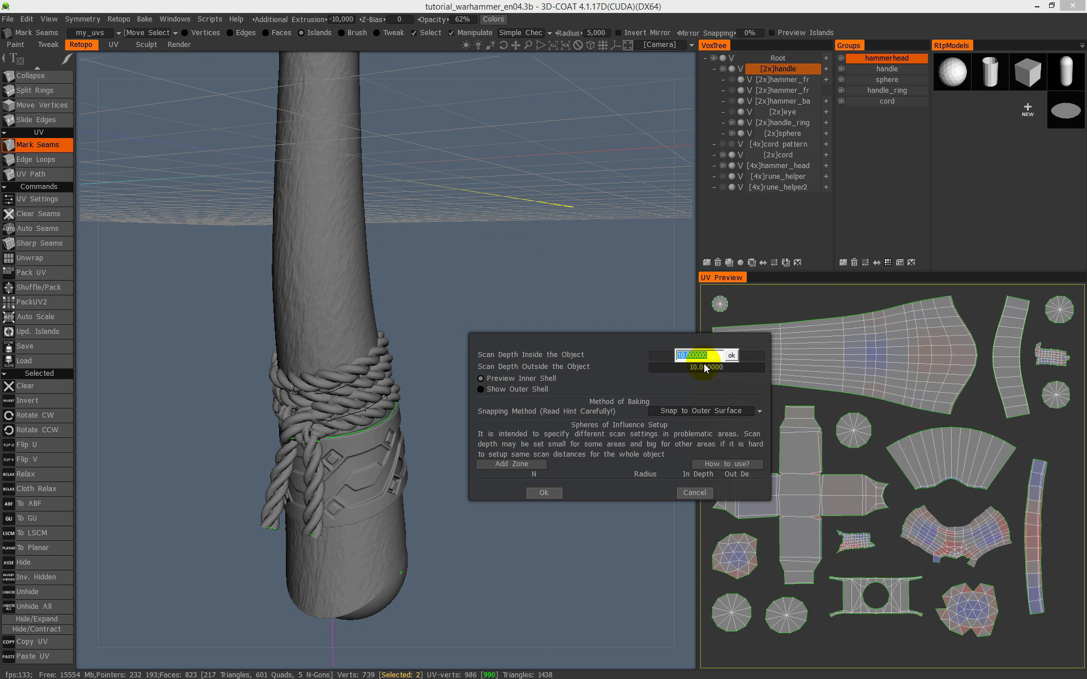
type("5")
key("Return")
right_click_drag(572, 368, 266, 238)
Set the scan depth inside the object to 1 and check the inner shell on the conical side of the hammer head
left_click(724, 355)
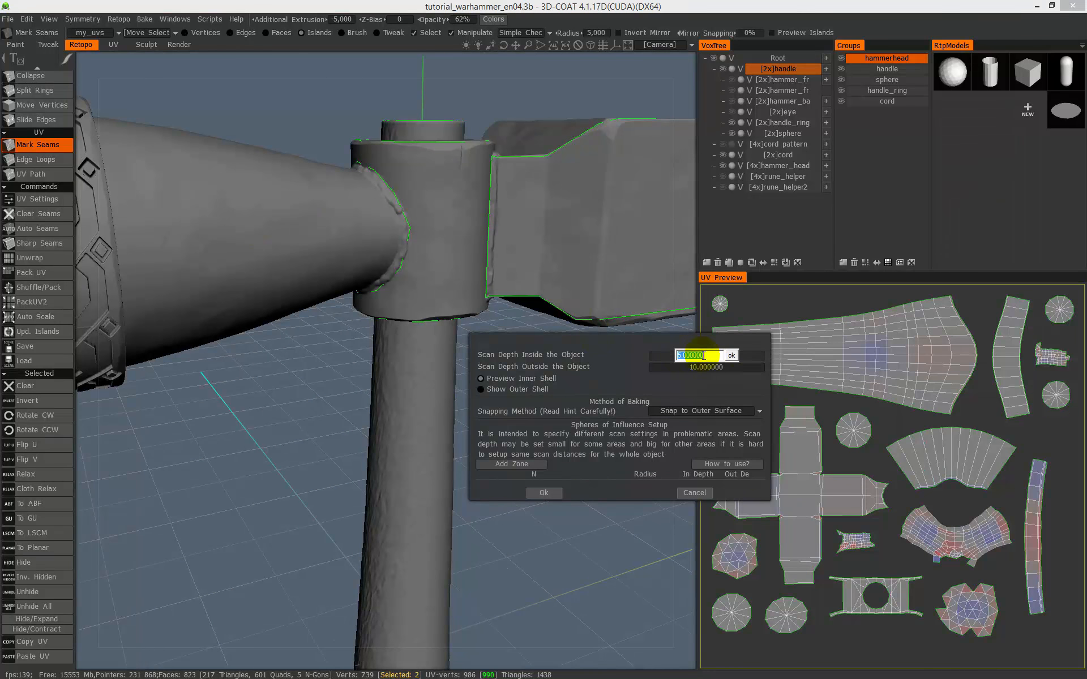
type("1")
key("Return")
right_click_drag(412, 318, 345, 276)
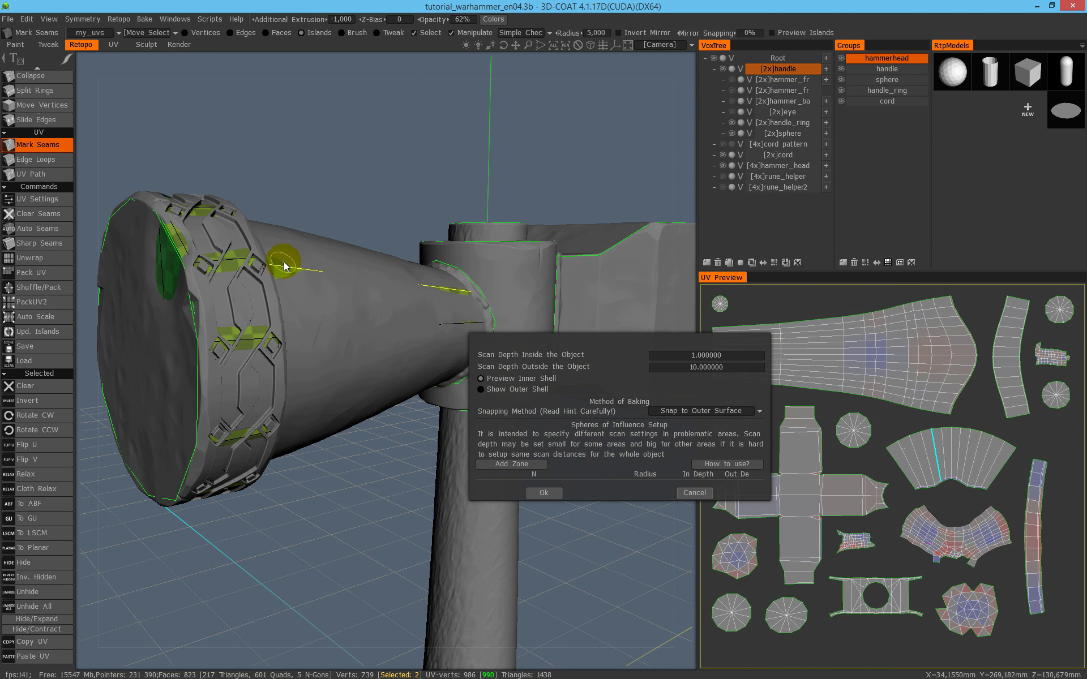
right_click_drag(317, 270, 215, 259)
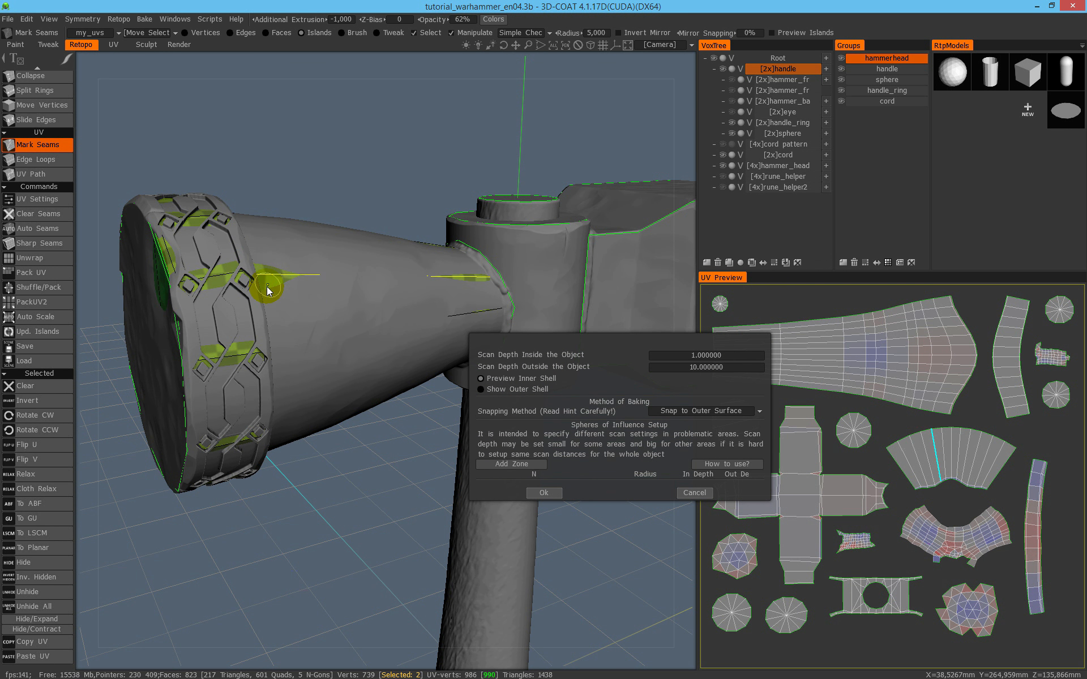
Try a scan depth inside the object of 2 and check the inner shell on the conical side of the hammer head
left_click(710, 355)
type("2")
key("Return")
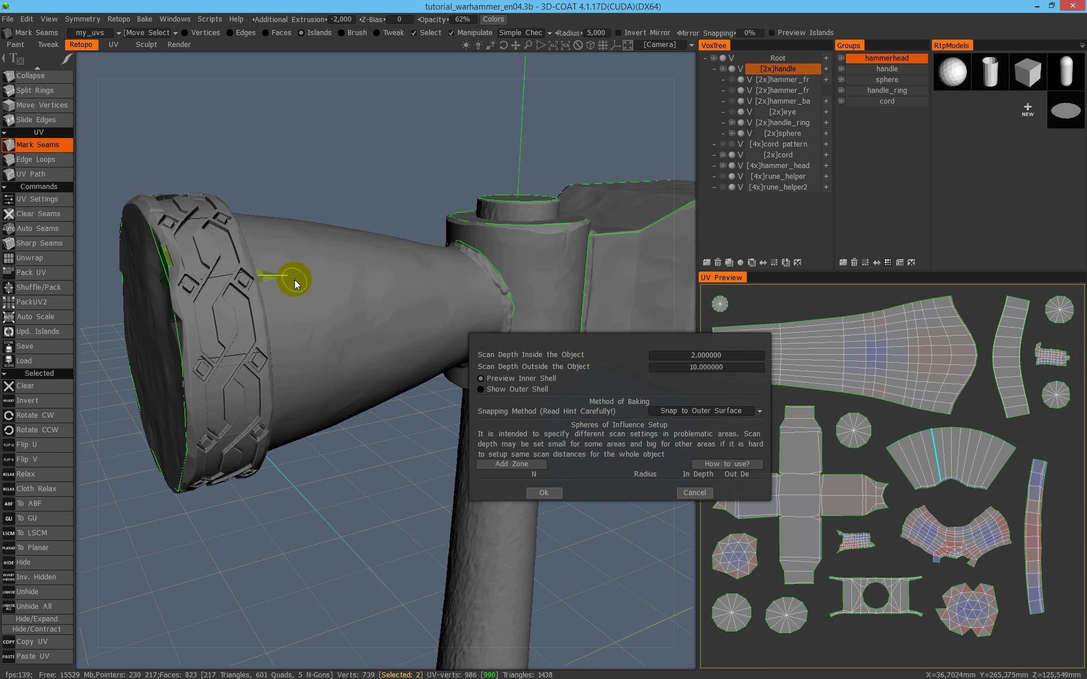
left_click_drag(317, 250, 240, 283, "alt")
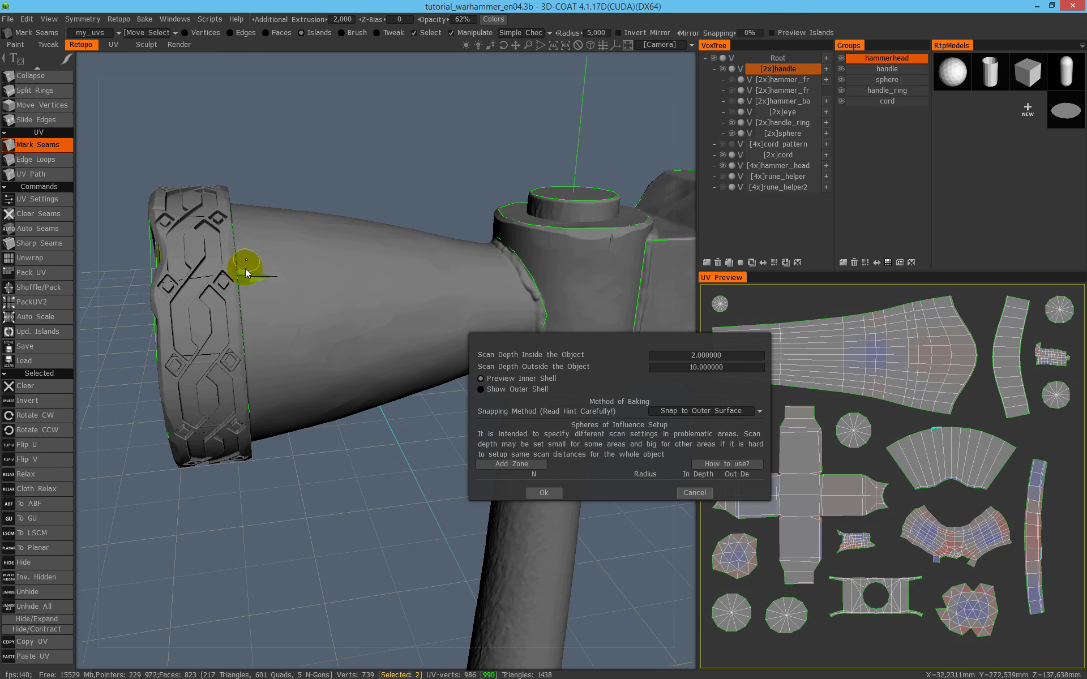
Try a scan depth inside the object of 3 and check the inner shell at the hammer head and the cord
left_click(706, 355)
type("3")
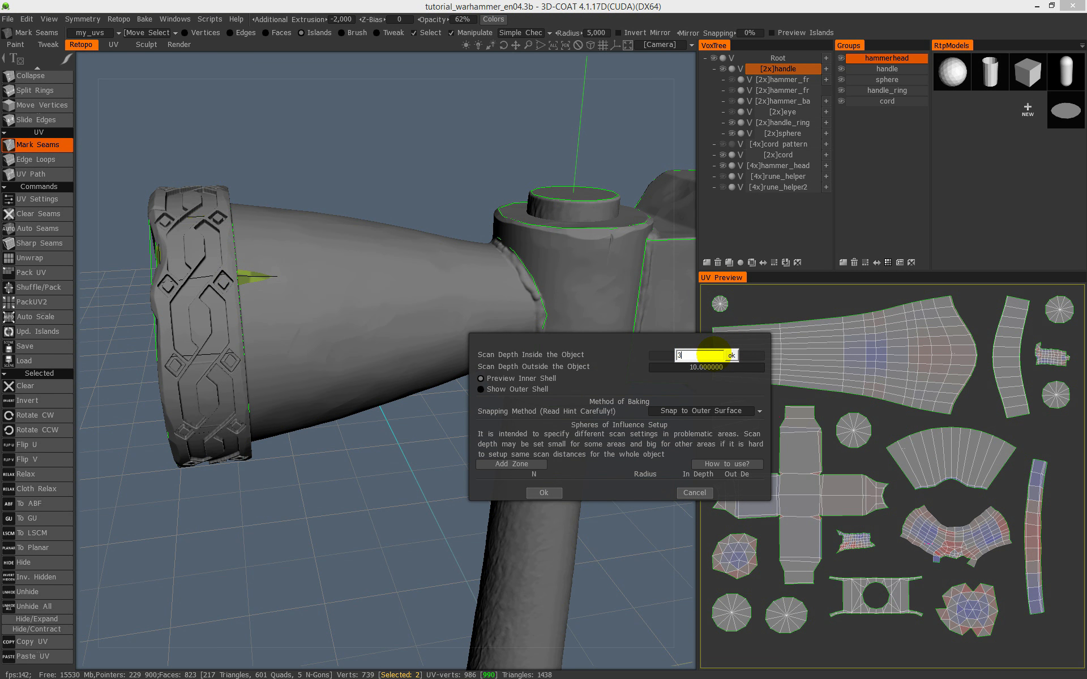
key("Return")
left_click_drag(453, 328, 524, 323, "alt")
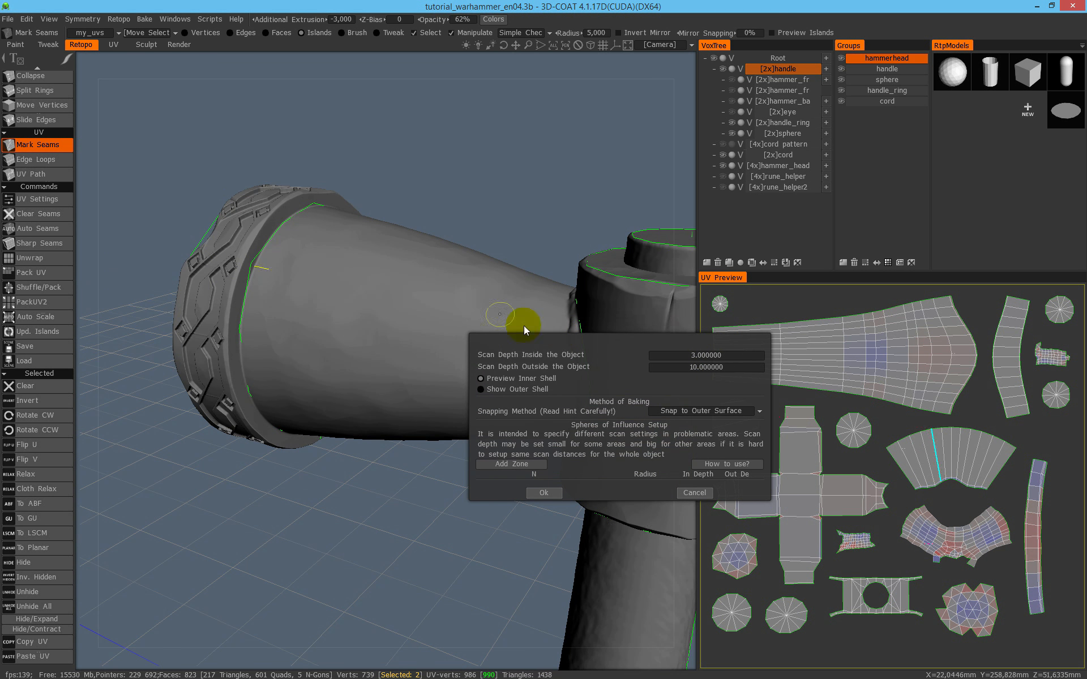
mouse_move(402, 281)
left_mouse_down("alt+shift")
mouse_move(477, 262)
mouse_move(428, 226)
mouse_move(353, 212)
mouse_move(335, 305)
mouse_move(297, 263)
mouse_move(352, 383)
mouse_move(388, 395)
mouse_move(357, 356)
mouse_move(406, 434)
mouse_move(291, 383)
left_mouse_up("alt+shift")
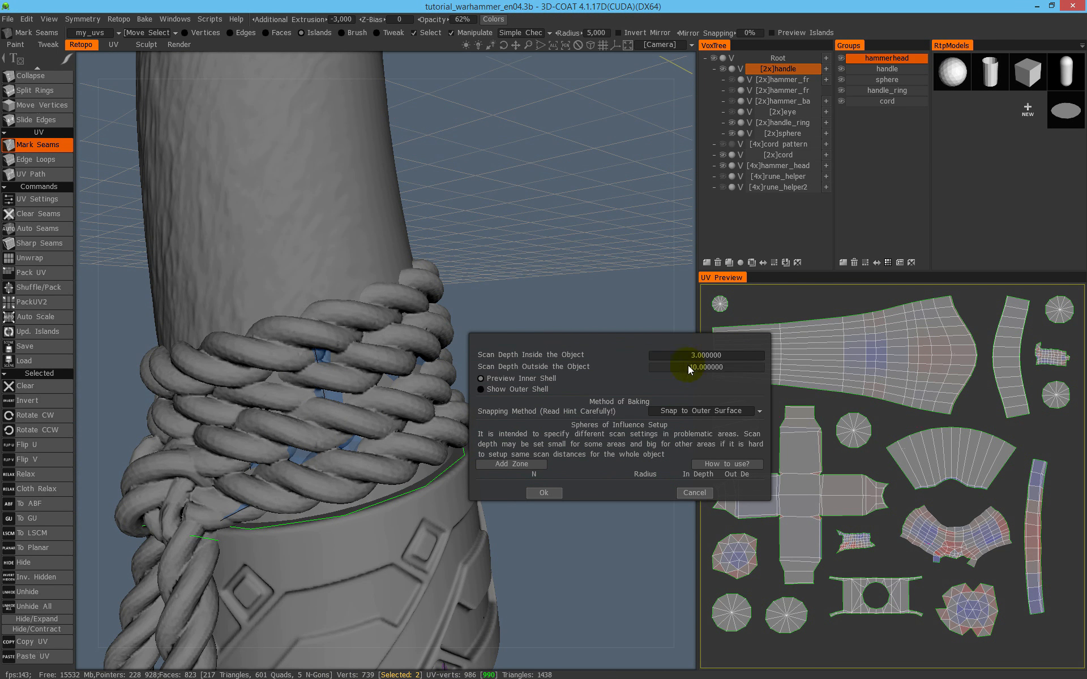
Raise the scan depth inside the object to 4 and finally to 5, checking the inner shell around the cord and handle ring
left_click(706, 356)
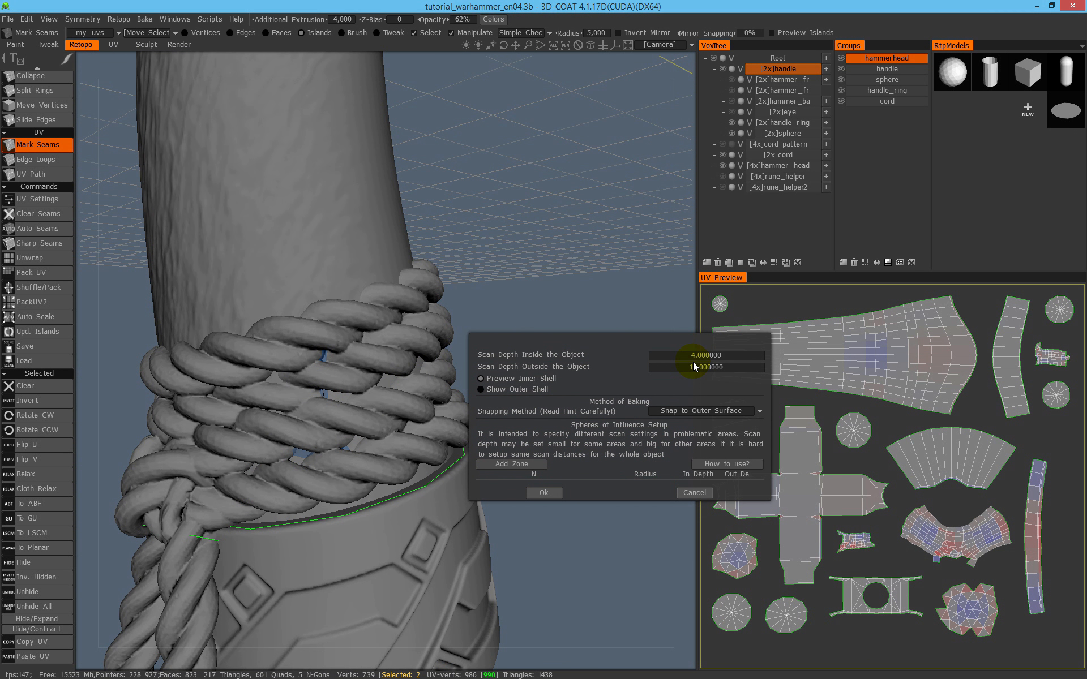
key("Return")
left_click(688, 356)
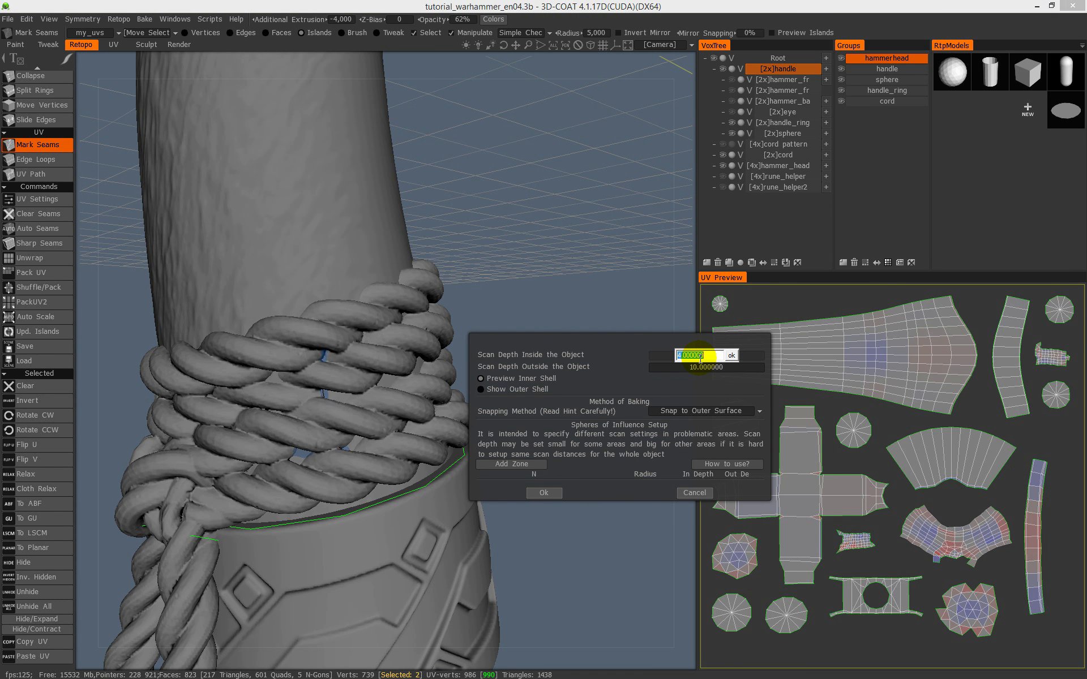
type("5")
key("Return")
scroll(345, 417, "down", 3)
left_click_drag(341, 418, 300, 300)
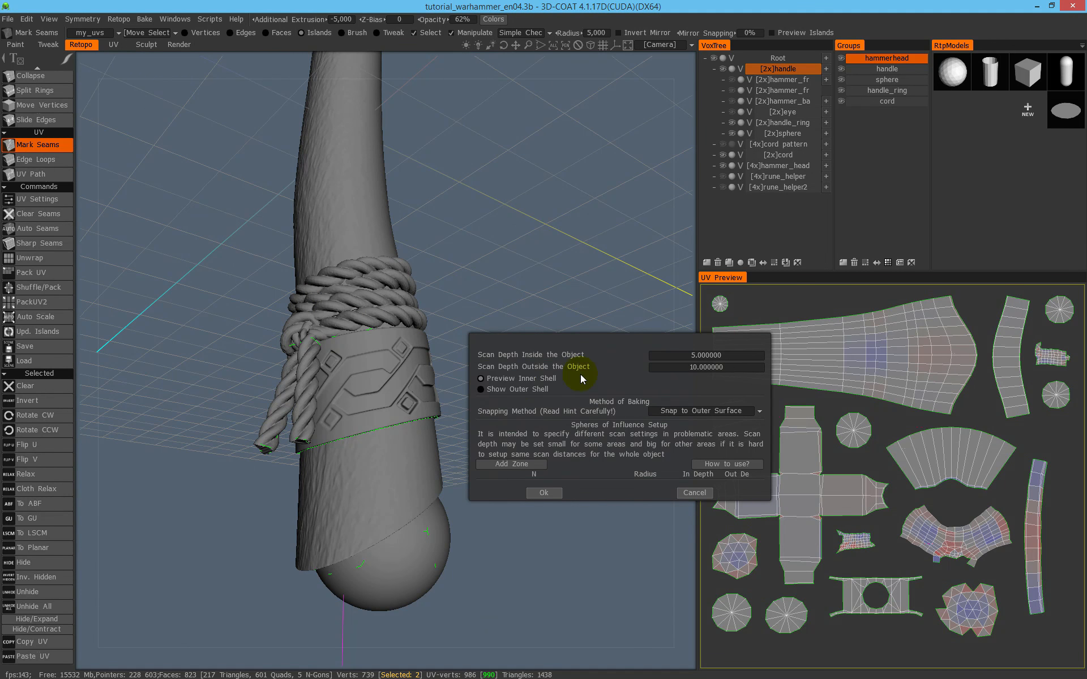
Show the outer shell and set the scan depth outside the object to 5, checking the handle and hammer head
left_click(516, 390)
scroll(357, 380, "up", 3)
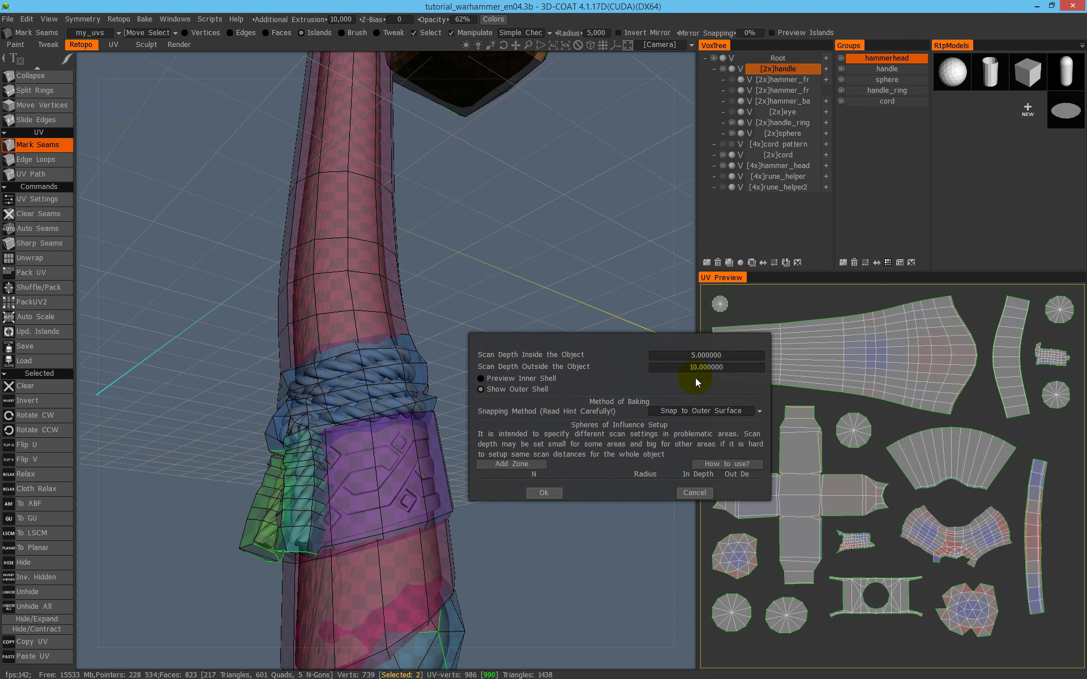
left_click(699, 367)
type("5")
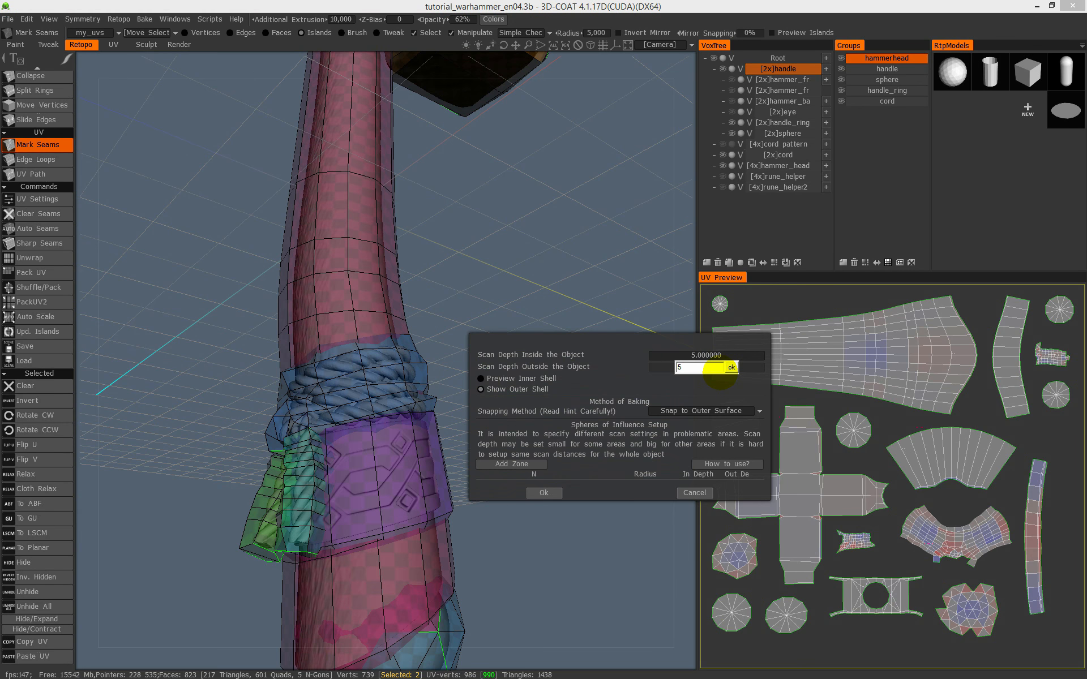
left_click(727, 369)
left_click_drag(317, 518, 261, 386, "alt")
Try a scan depth outside the object of 2 and check the outer shell around the cord and handle ring
left_click(729, 368)
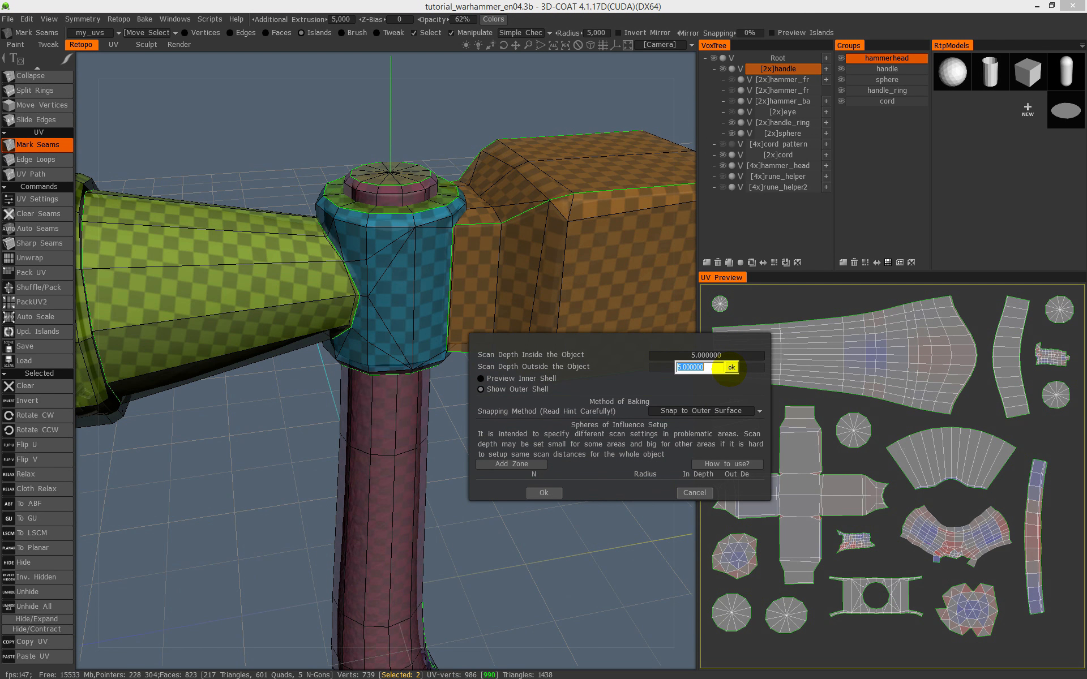
type("2")
key("Return")
left_click_drag(416, 273, 315, 405, "alt")
scroll(315, 399, "up", 8)
left_click_drag(230, 386, 286, 337, "alt")
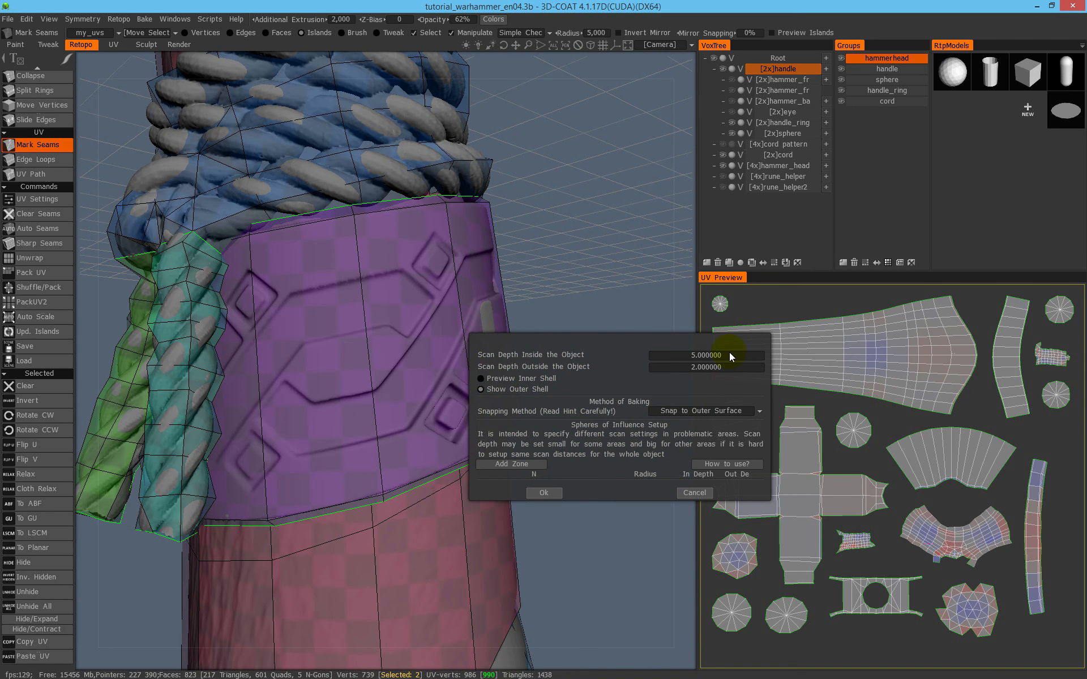
Try a scan depth outside the object of 3 and check the outer shell along the lower handle and the hammer head
left_click(733, 367)
type("3")
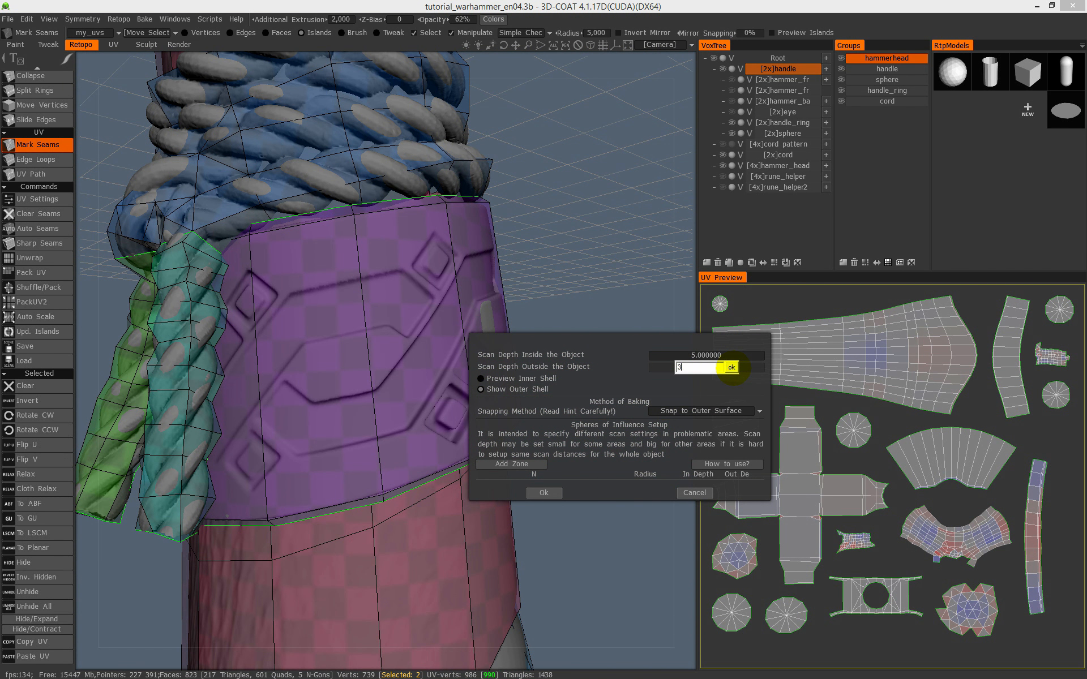
left_click(733, 369)
left_click_drag(228, 344, 211, 316, "alt")
key("KP_5")
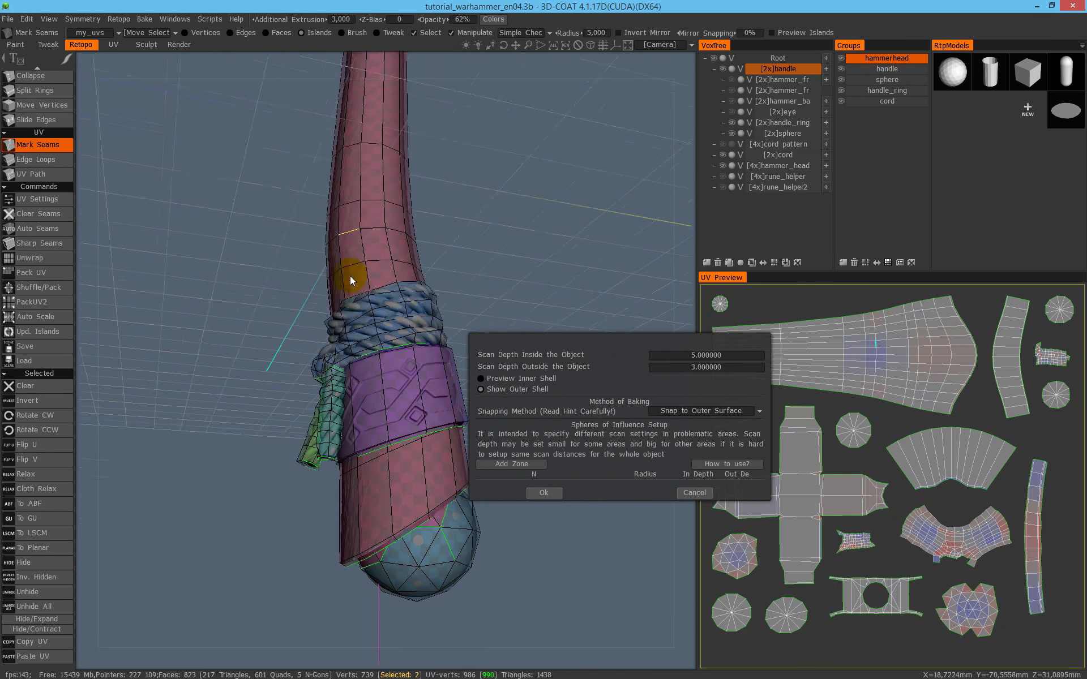
Set the scan depth outside the object back to 5 and check the outer shell around the hammer head
left_click(720, 367)
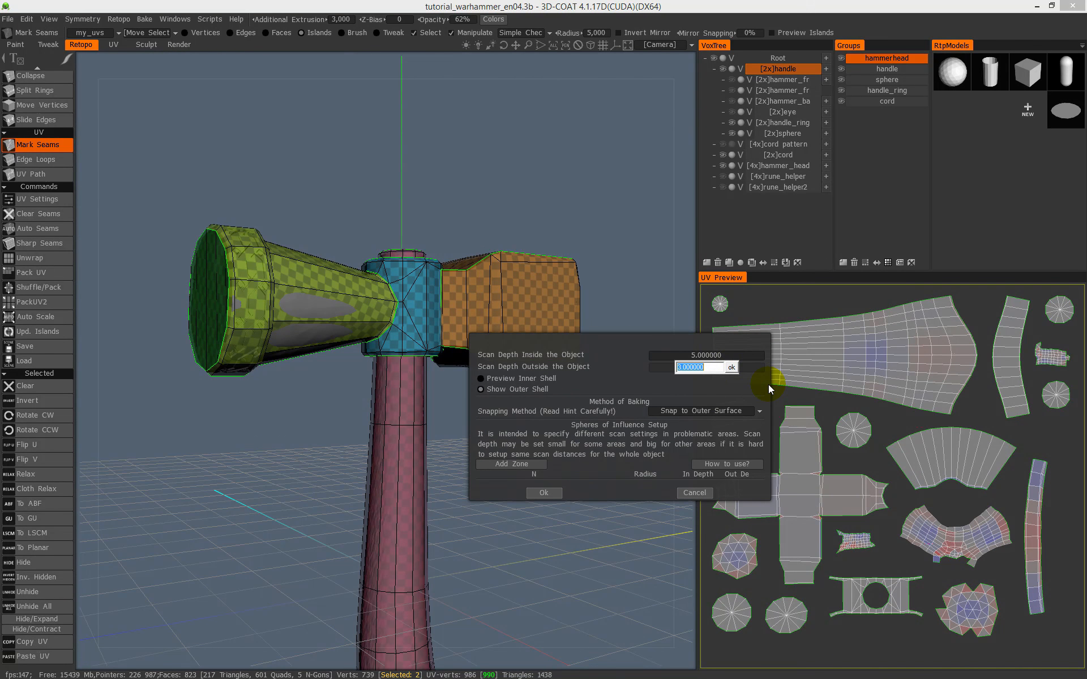
type("5")
key("Return")
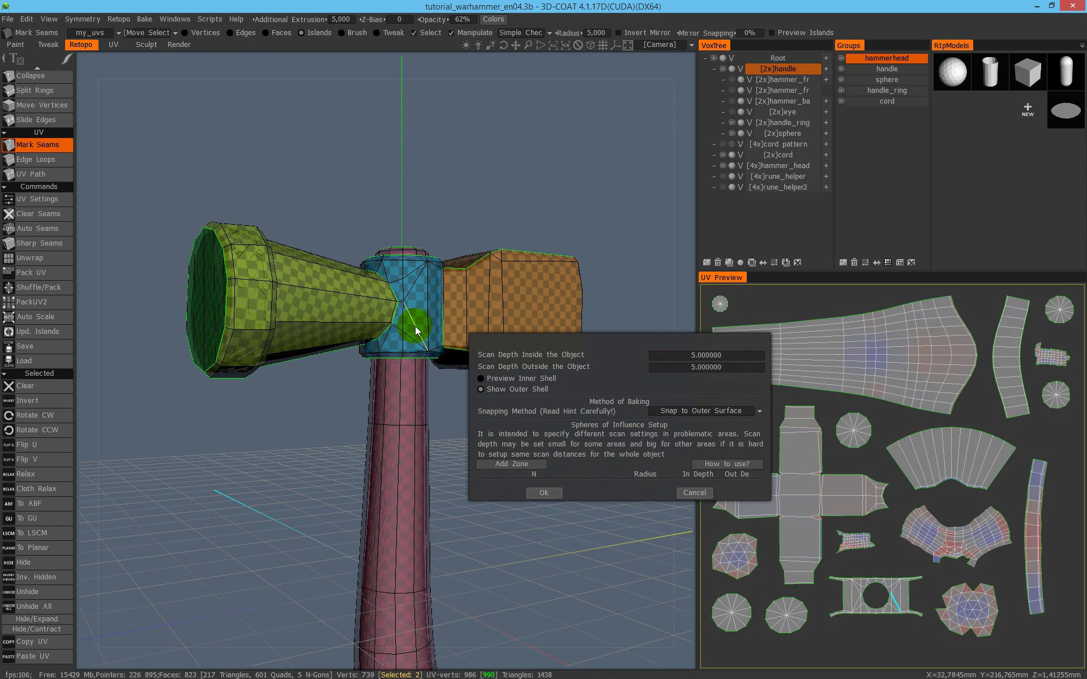
left_click_drag(413, 328, 525, 353, "alt")
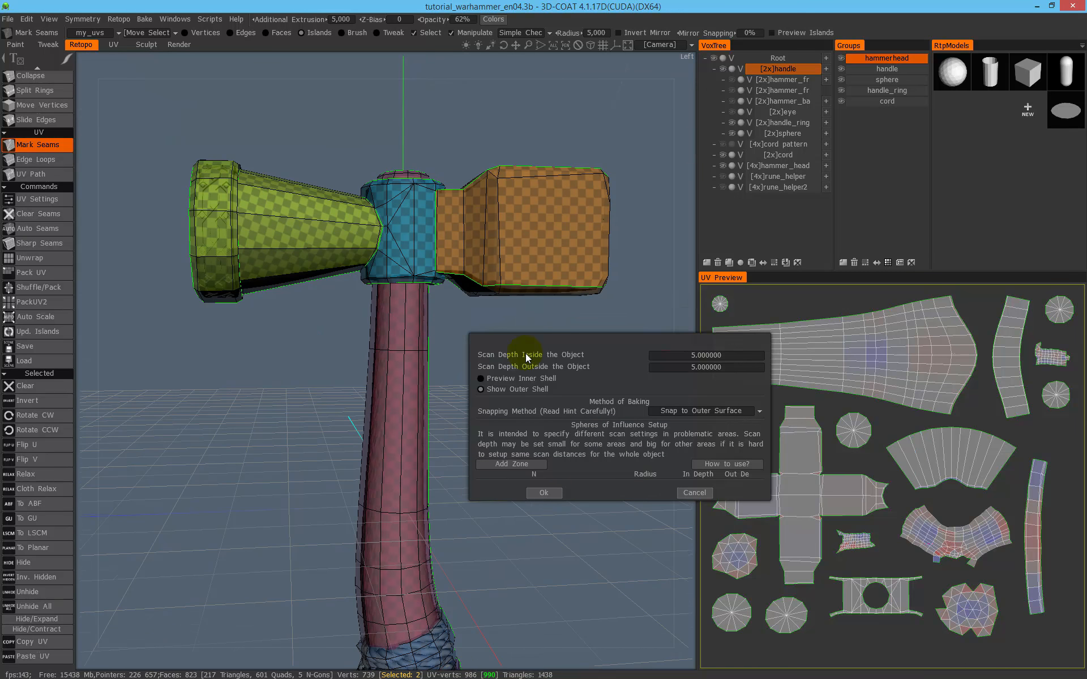
Set the scan depth outside the object to 4.5 and check the outer shell at the cord's loose ends
left_click_drag(408, 345, 359, 233, "alt")
right_click_drag(359, 233, 338, 352, "alt")
left_click_drag(339, 352, 368, 311, "alt")
right_click_drag(367, 310, 355, 432, "alt")
double_click(706, 367)
type("4.5")
key("Return")
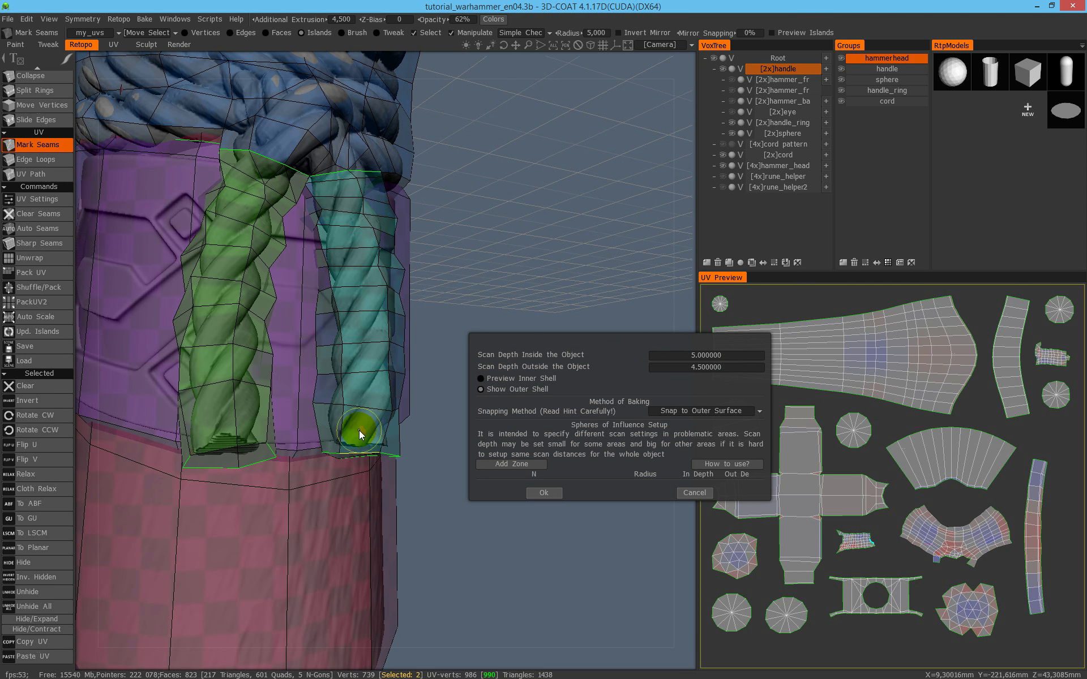
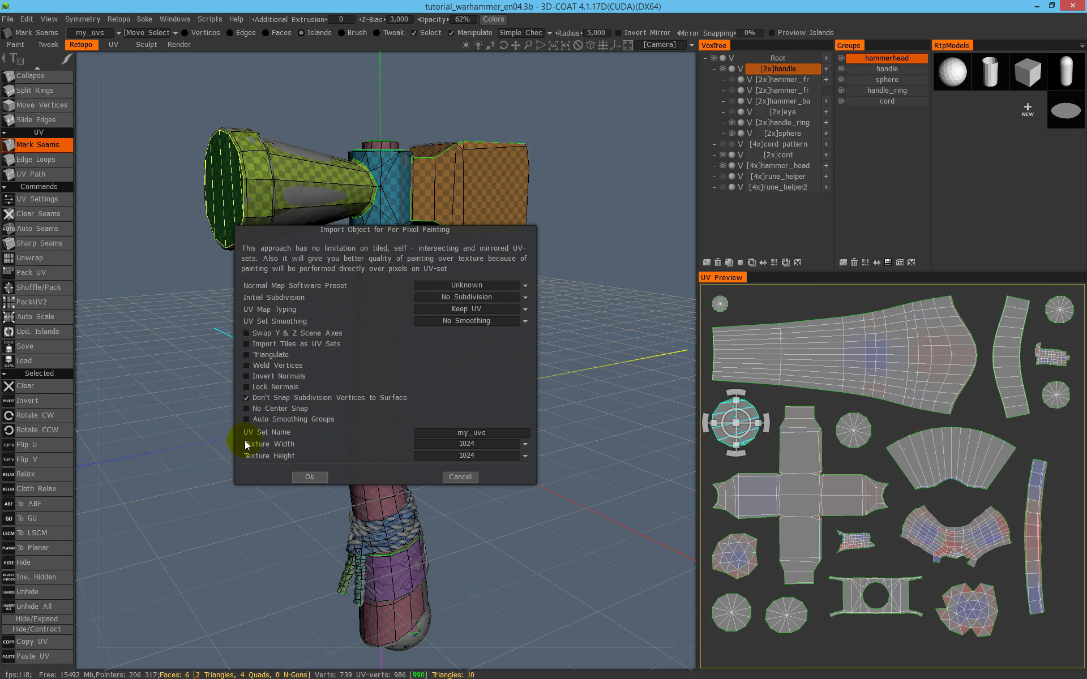
Set the texture width and height to 2048 for the per-pixel painting import
left_click(478, 444)
type("2048")
key("Return")
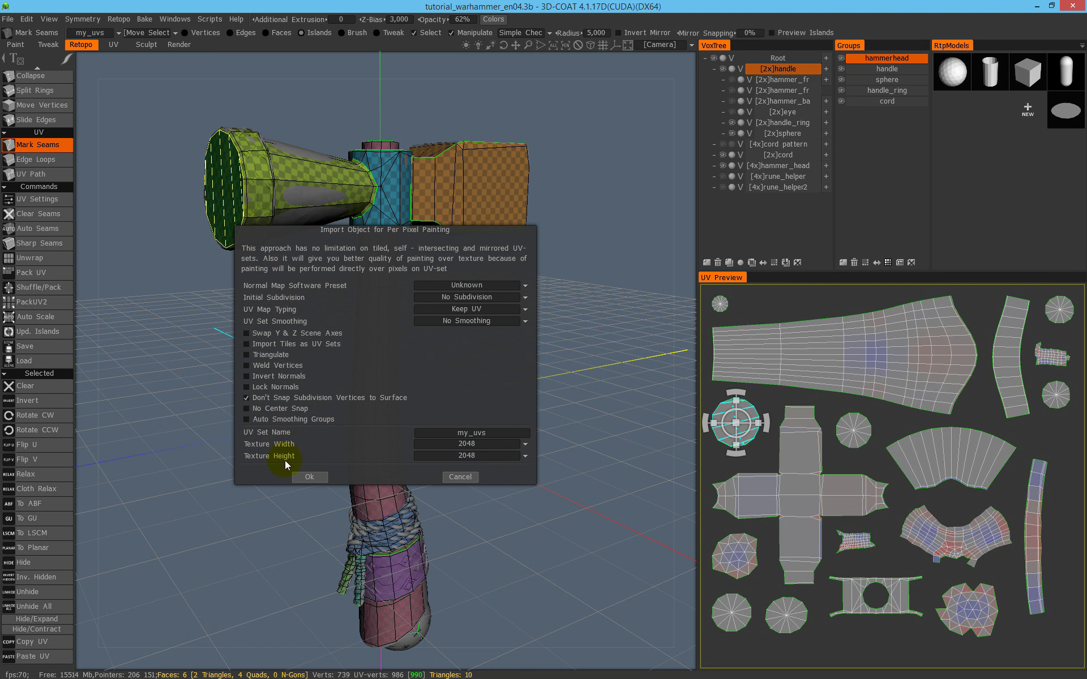
left_click(470, 455)
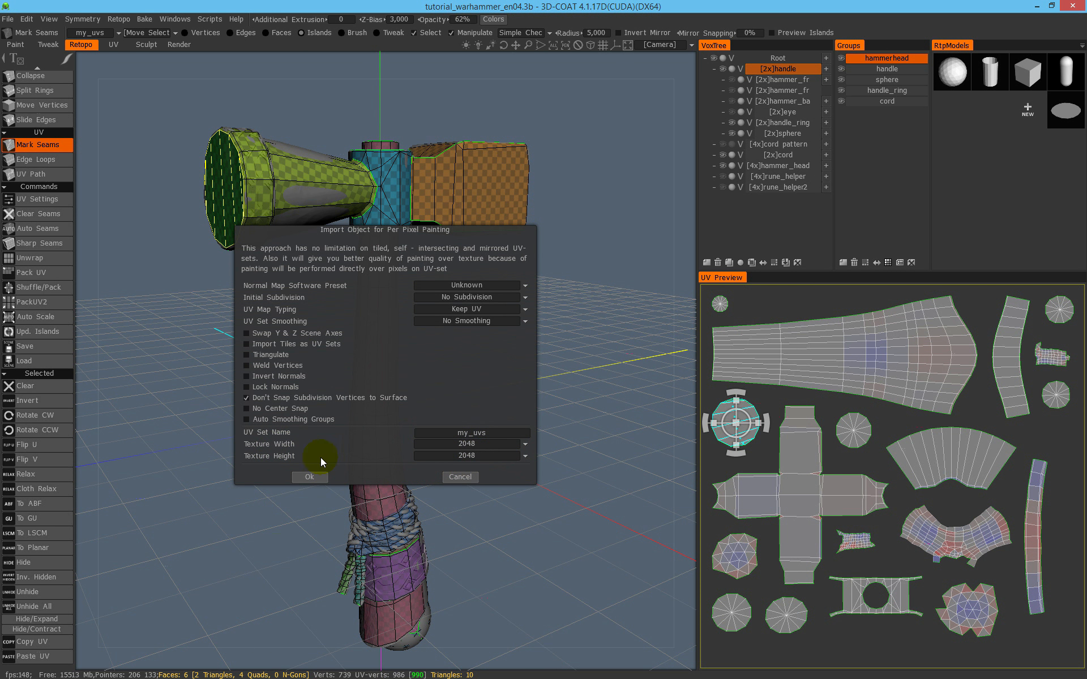
left_click(496, 443)
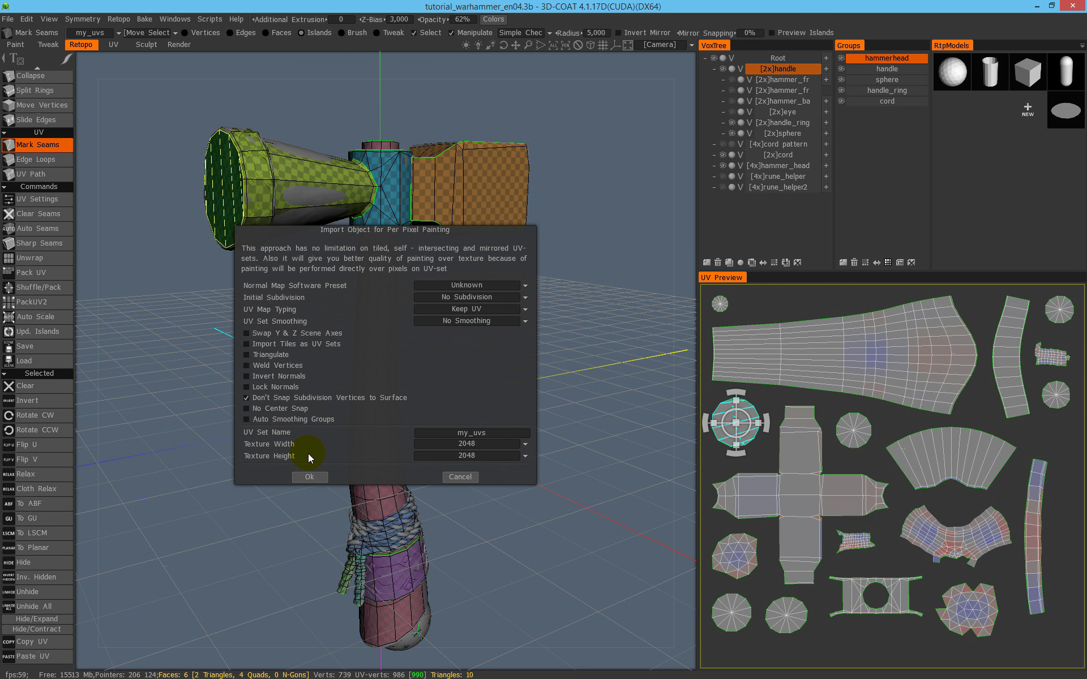
Try a texture height of 1024, and return it to 2048
left_click(481, 455)
left_click(472, 501)
left_click(515, 459)
left_click(461, 523)
left_click(471, 458)
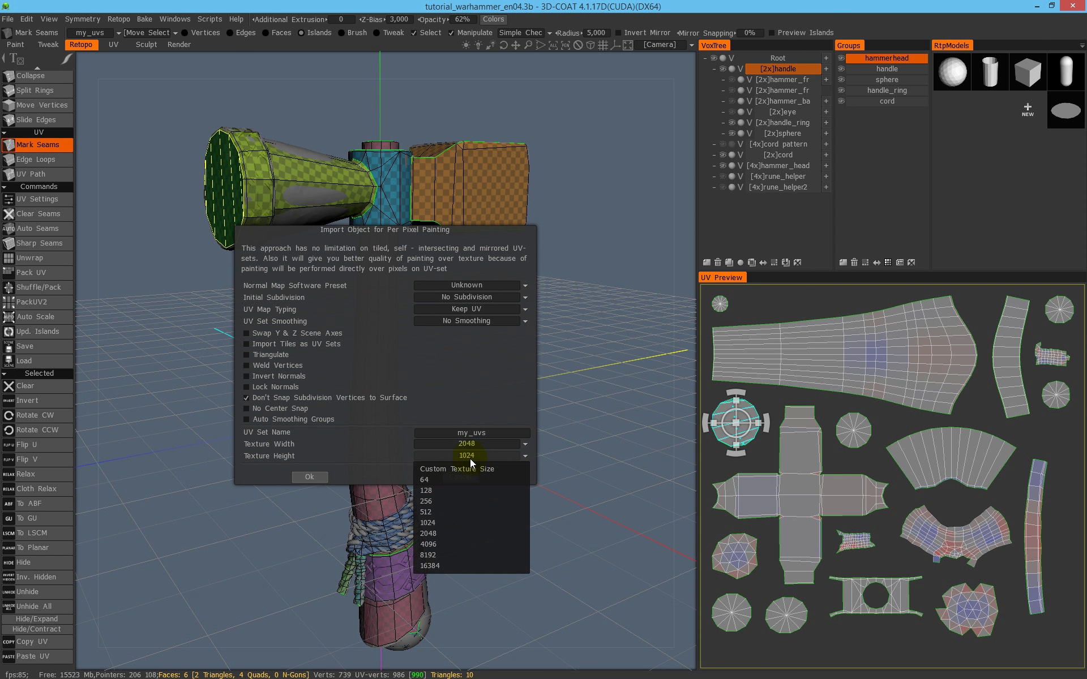
left_click(461, 533)
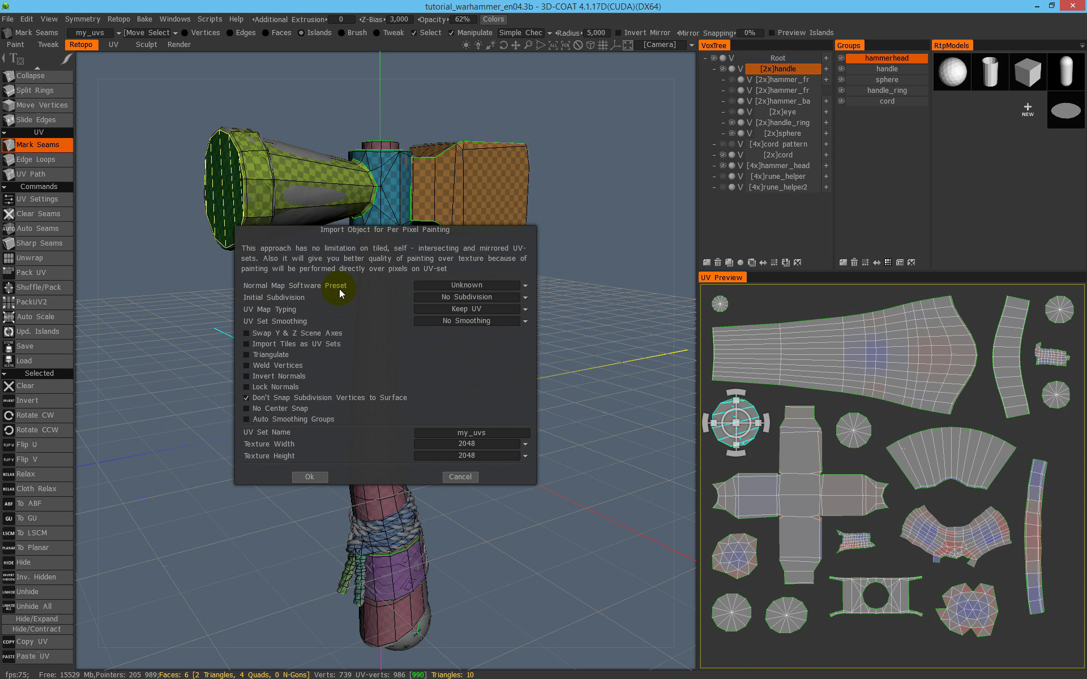
Review the import options for normal map software preset, initial subdivision, UV map typing, UV set smoothing and subdivision vertex snapping
left_click(473, 285)
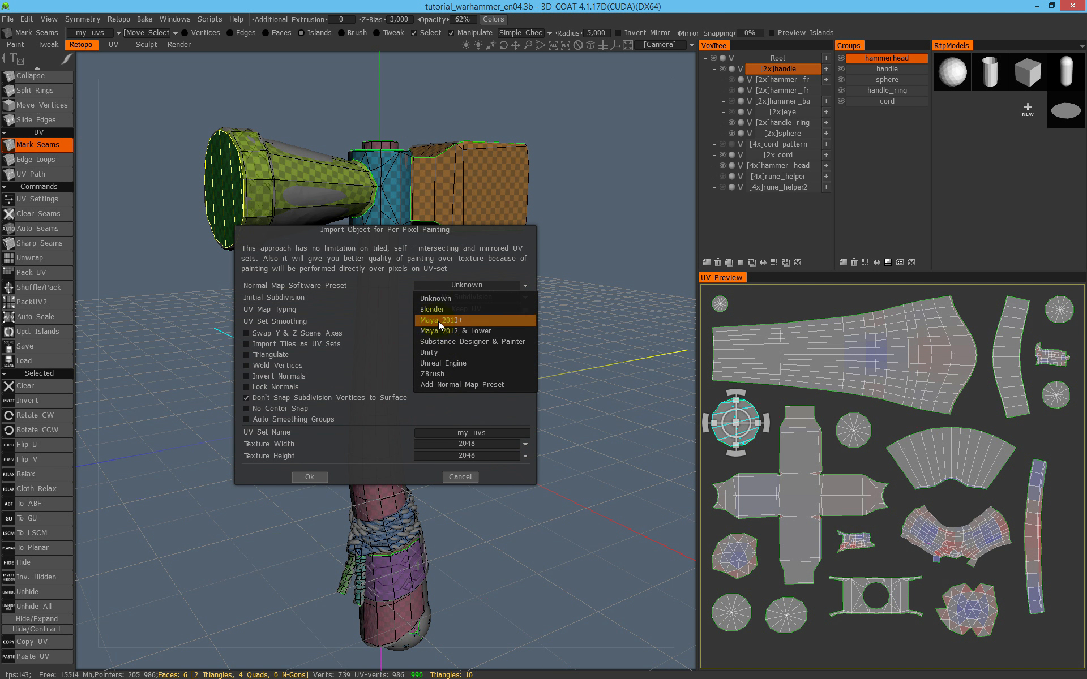
left_click(535, 260)
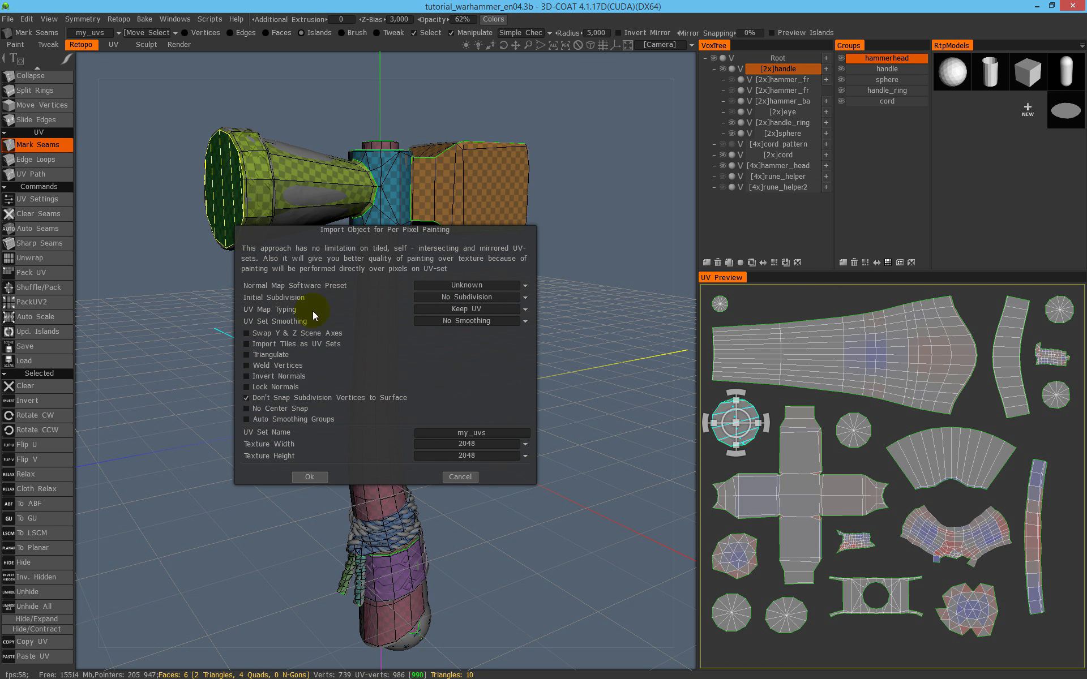
left_click(457, 299)
left_click(456, 299)
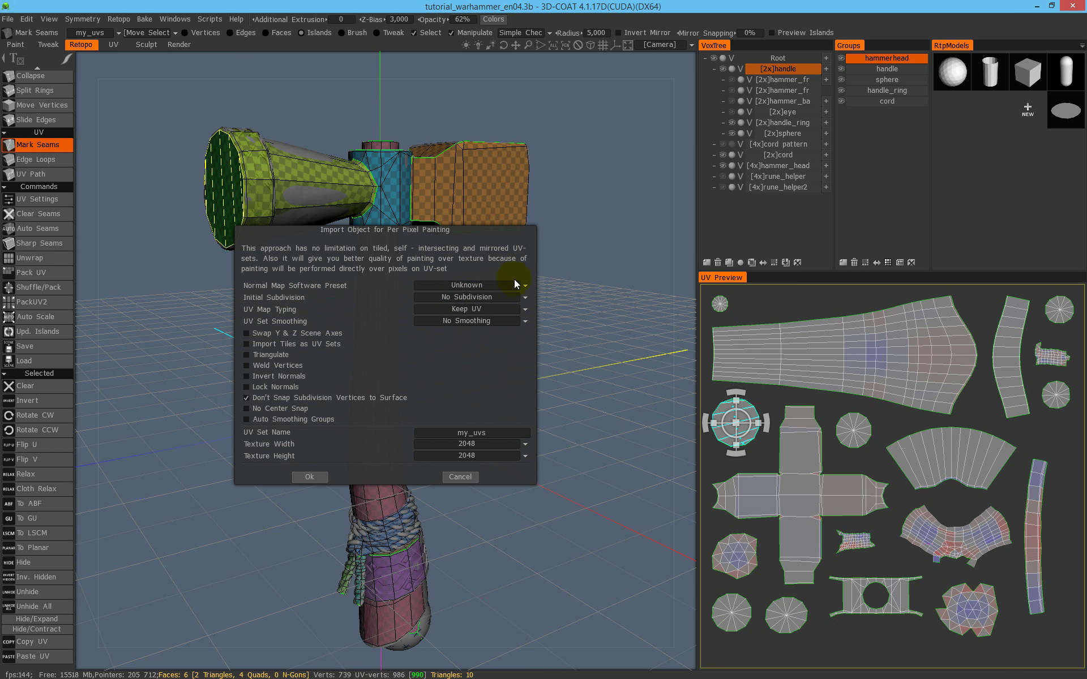
left_click(477, 307)
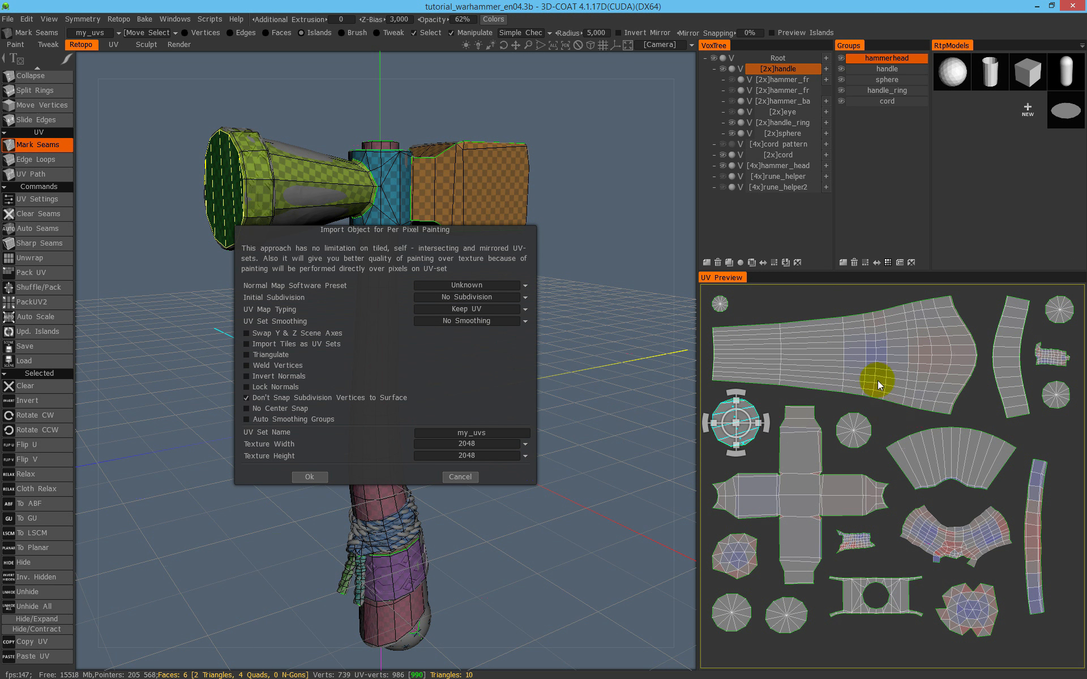
left_click(487, 310)
left_click(457, 320)
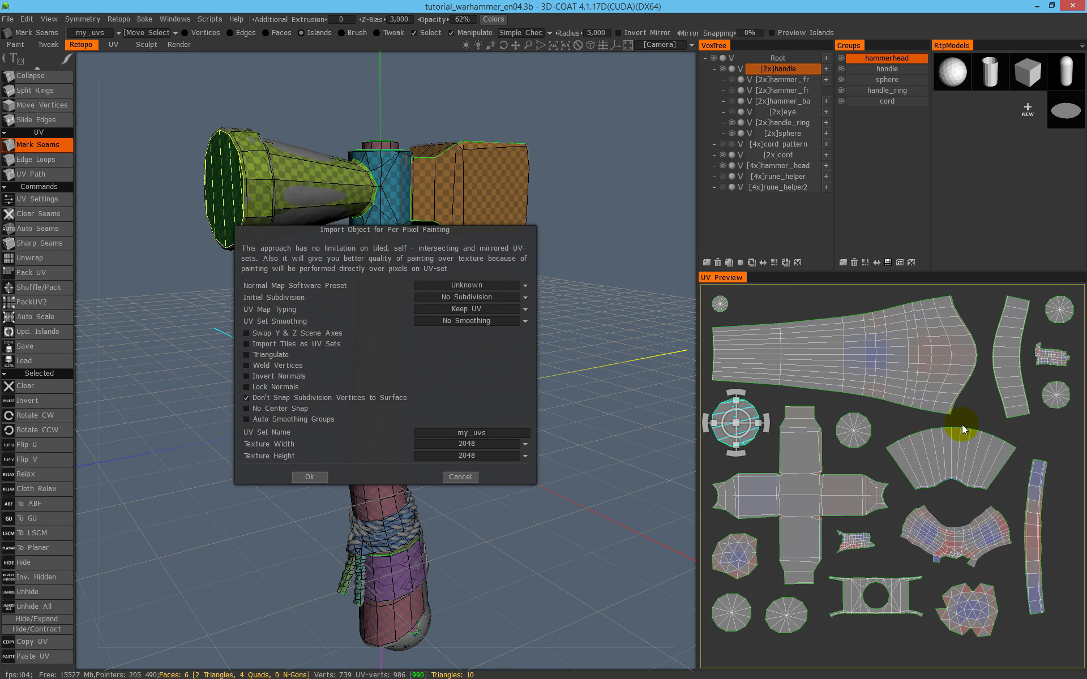
left_click(490, 297)
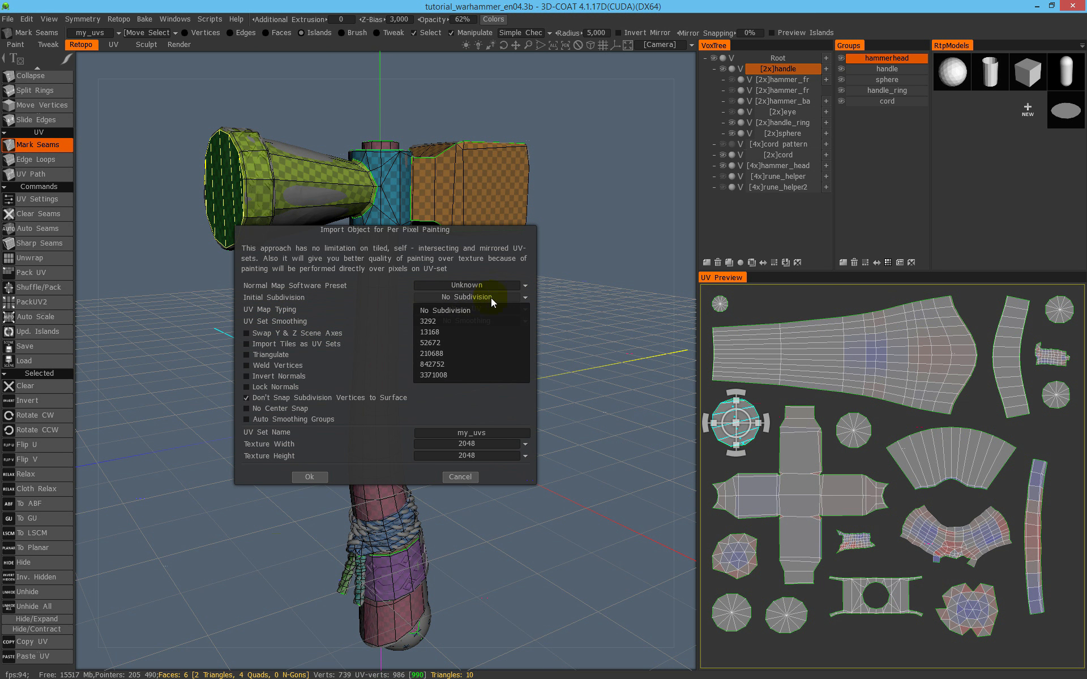
left_click(471, 308)
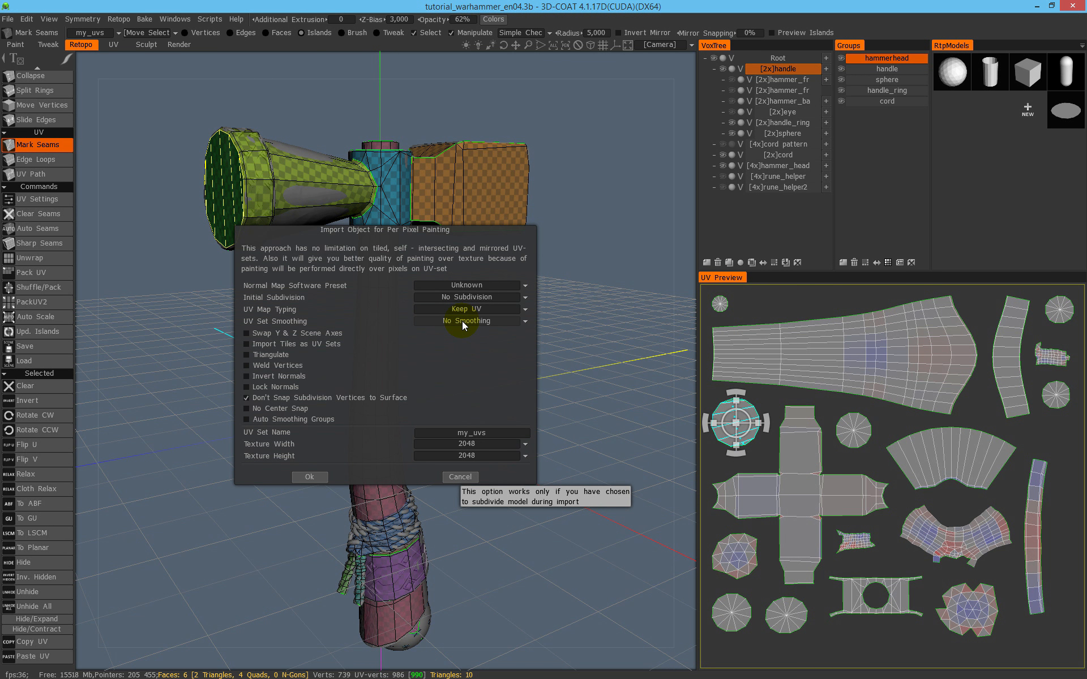
left_click(462, 321)
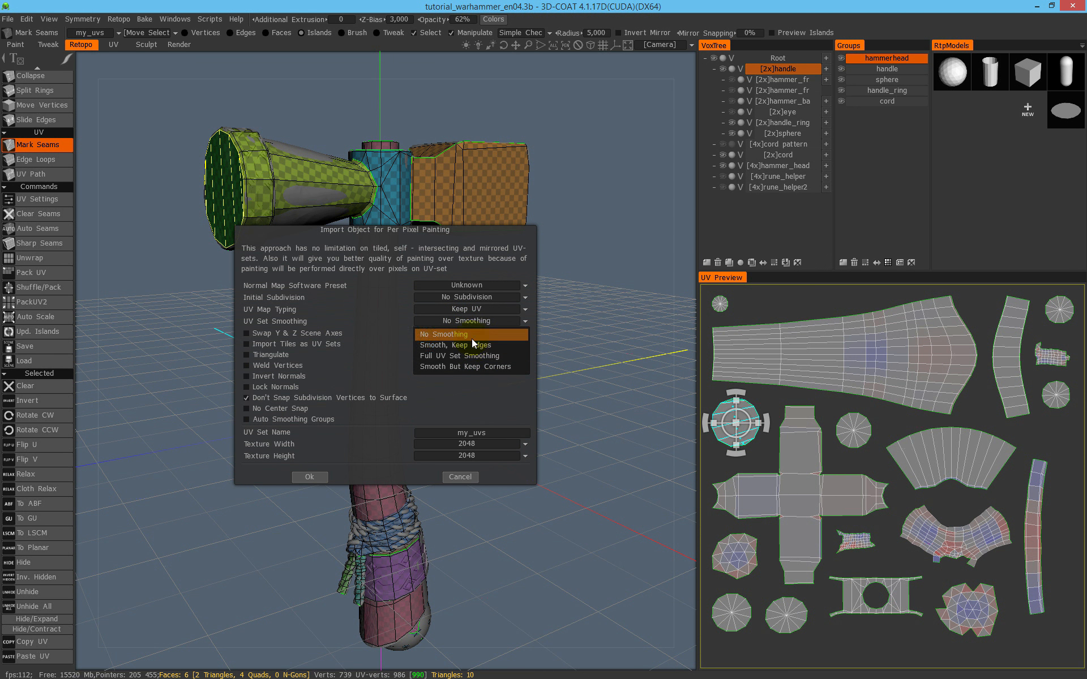
left_click(477, 368)
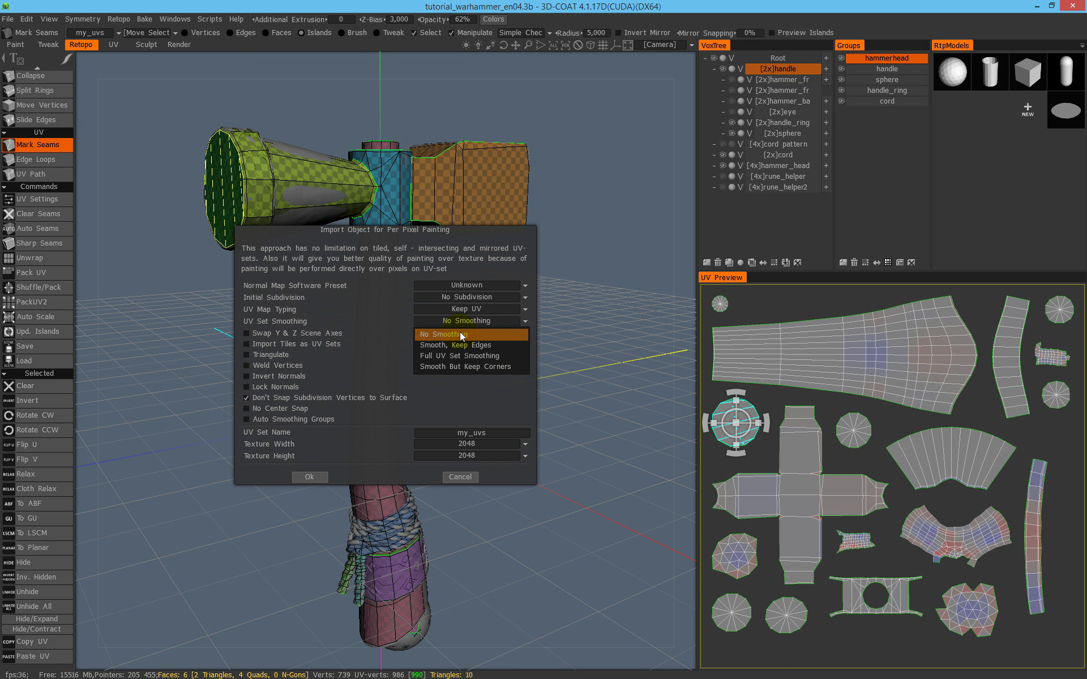
left_click(444, 335)
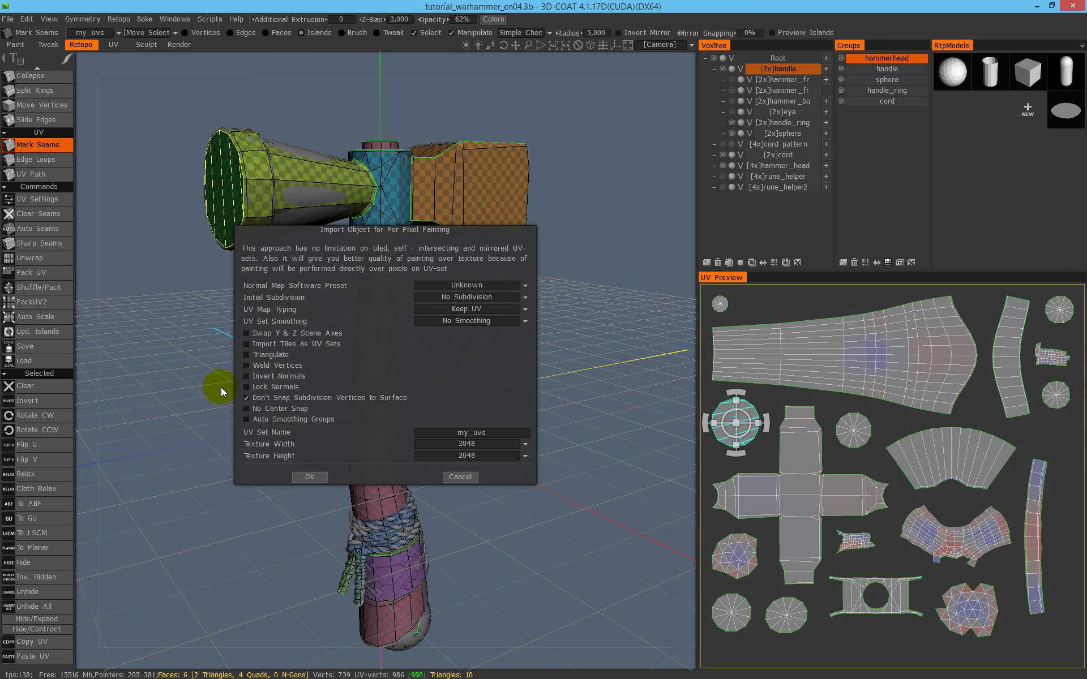
left_click(246, 398)
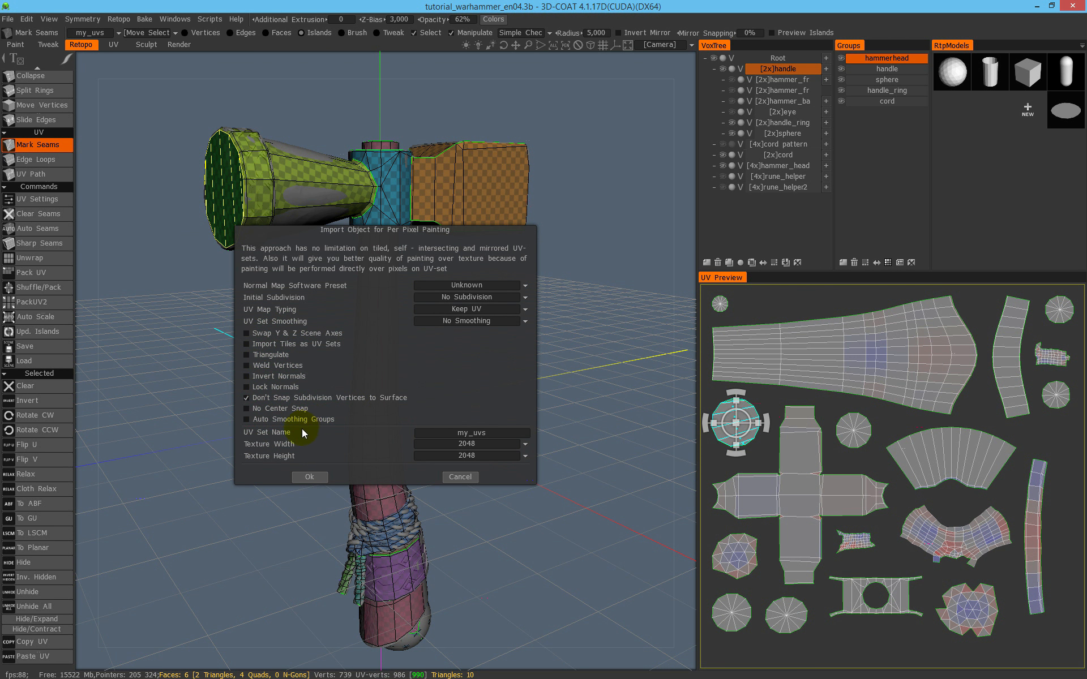
Try Auto Smoothing Groups, turn it back off, and confirm the import to bake the low-poly mesh for per-pixel painting
left_click(269, 415)
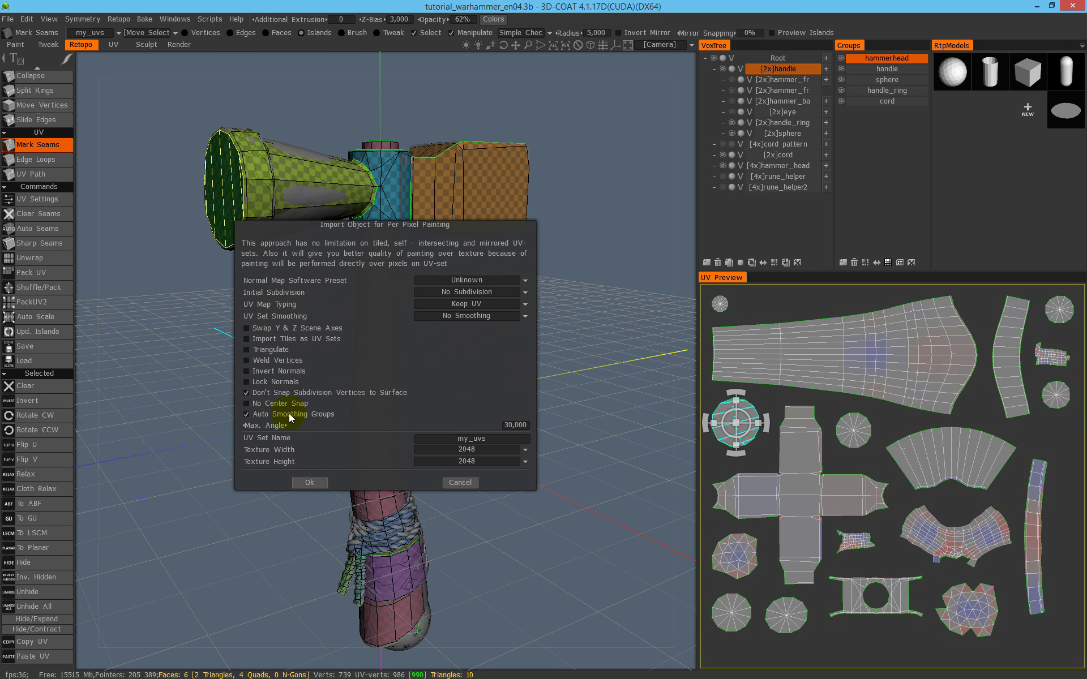
left_click(247, 414)
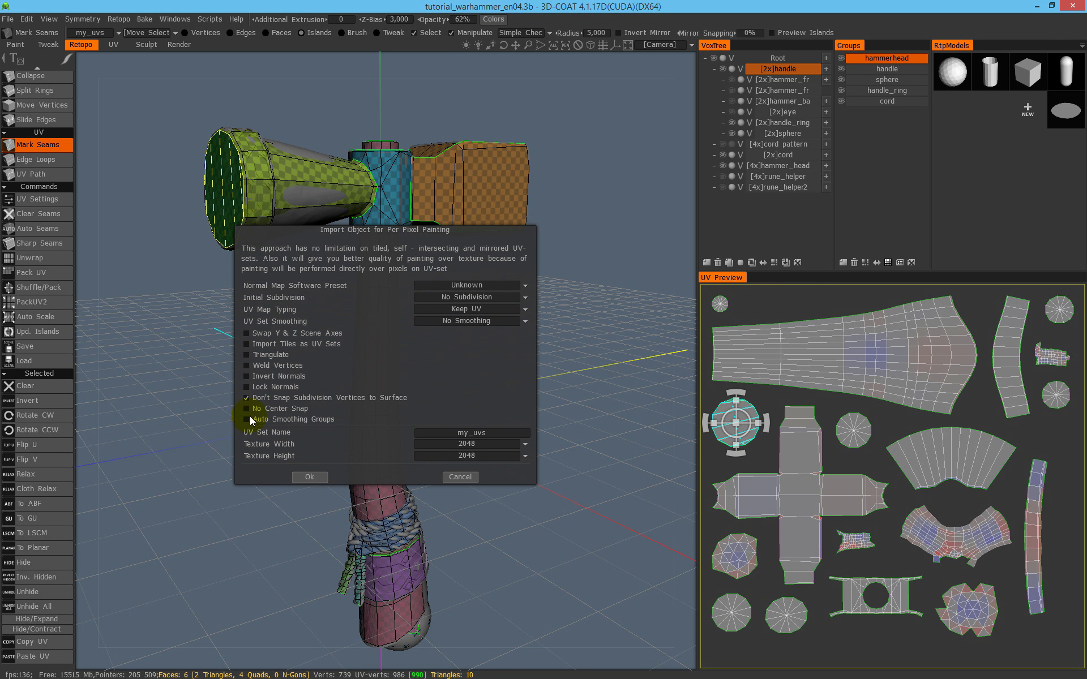
left_click(318, 478)
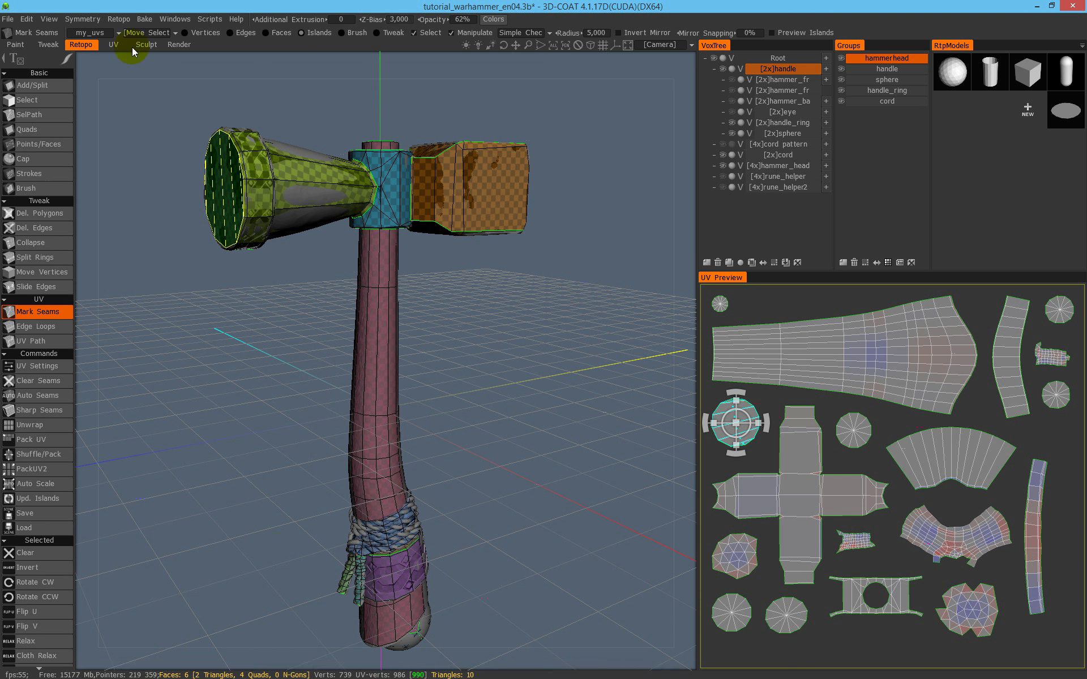
Switch to the Paint room, hide the Root sculpt volumes, and inspect the baked low-poly hammer
left_click(15, 45)
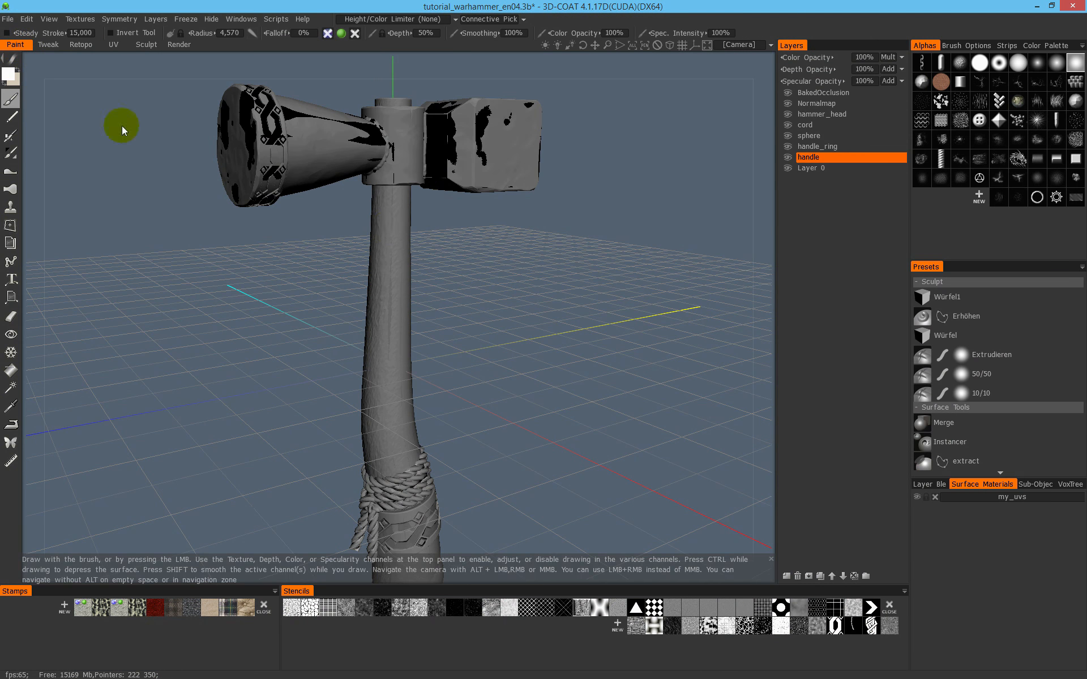
mouse_move(523, 191)
left_mouse_down()
mouse_move(493, 255)
mouse_move(527, 274)
left_mouse_up()
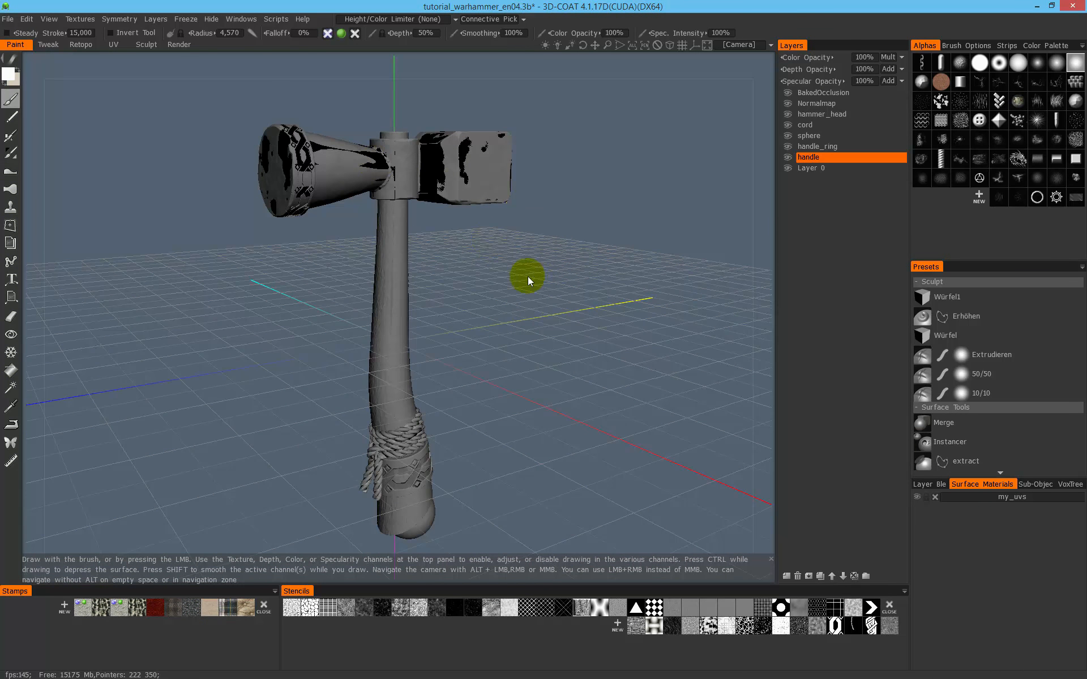
mouse_move(521, 234)
left_mouse_down()
mouse_move(553, 245)
mouse_move(422, 262)
left_mouse_up()
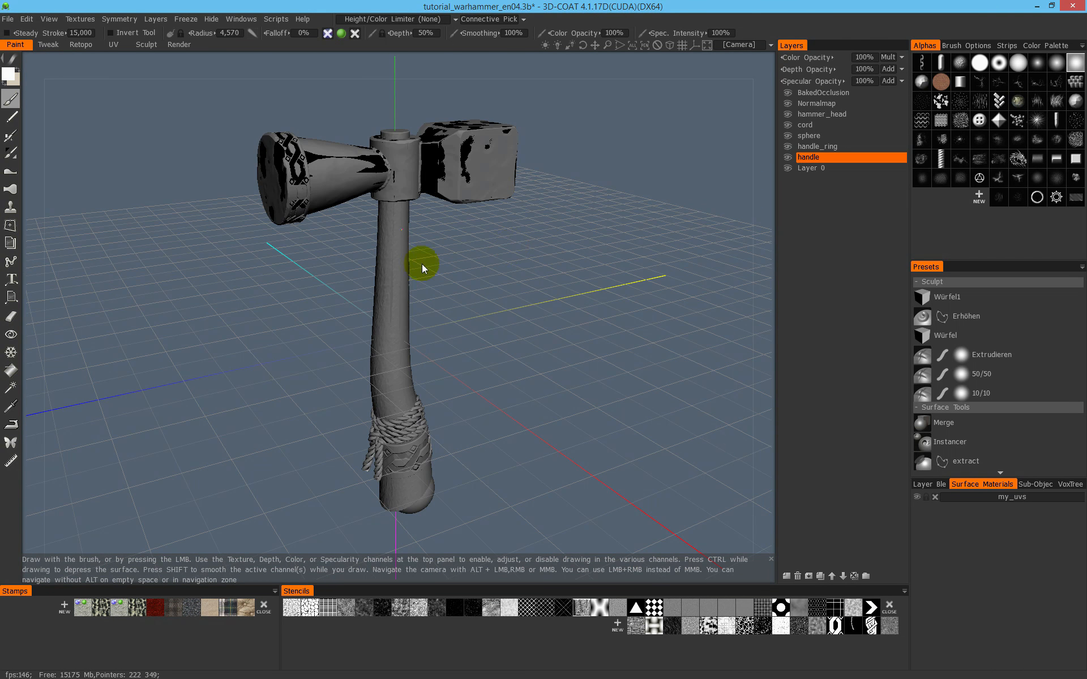
mouse_move(439, 174)
left_mouse_down()
mouse_move(443, 194)
mouse_move(430, 205)
left_mouse_up()
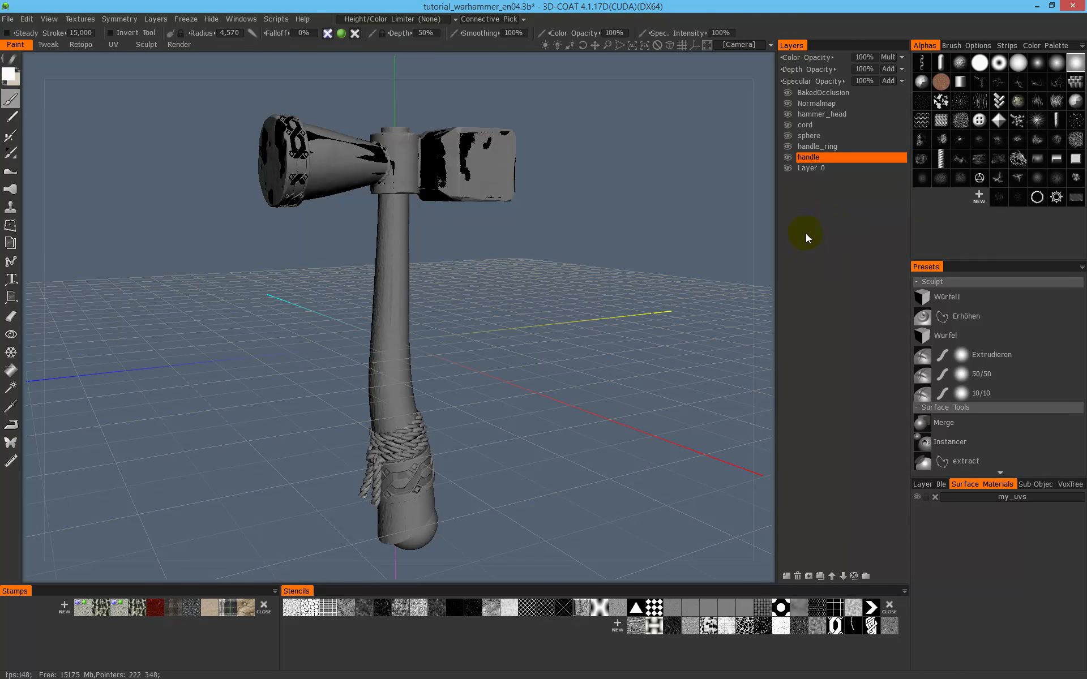
left_click(1071, 487)
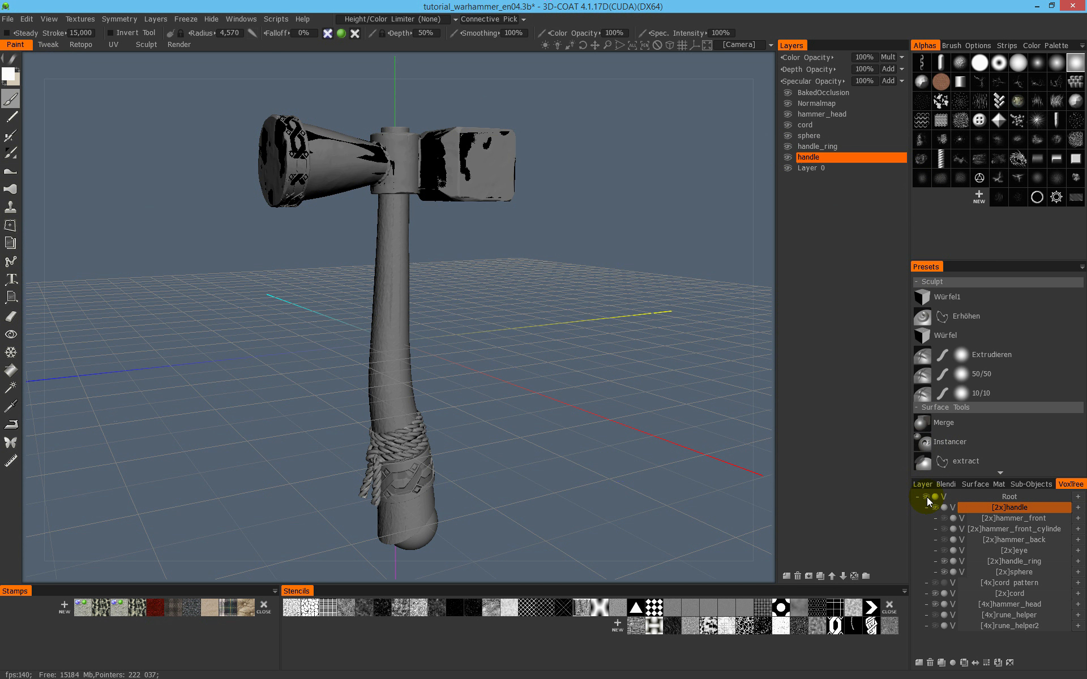
left_click_drag(474, 304, 445, 344)
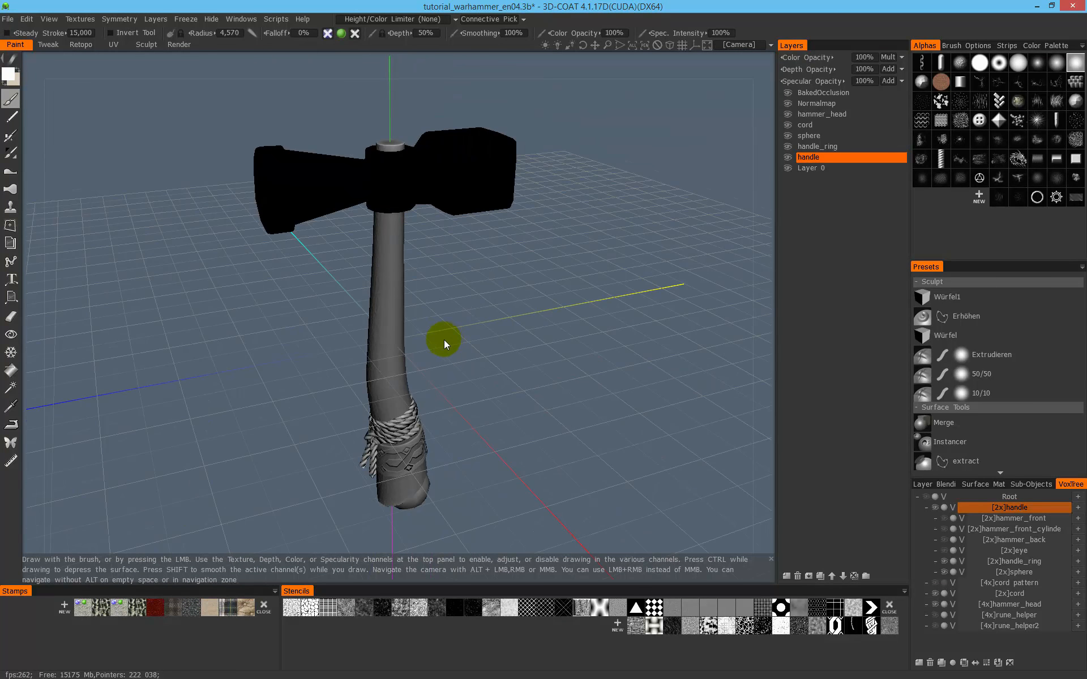
left_click_drag(587, 328, 502, 257)
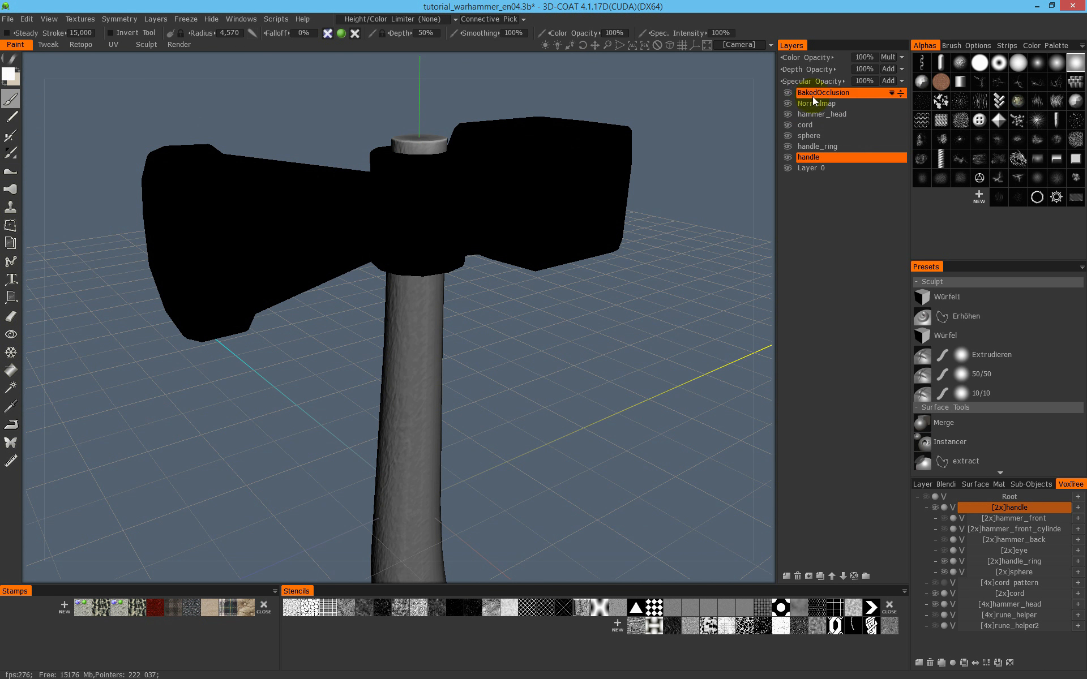
Hide every paint layer from BakedOcclusion down to handle and examine the bare low-poly hammer from several angles
left_click(789, 92)
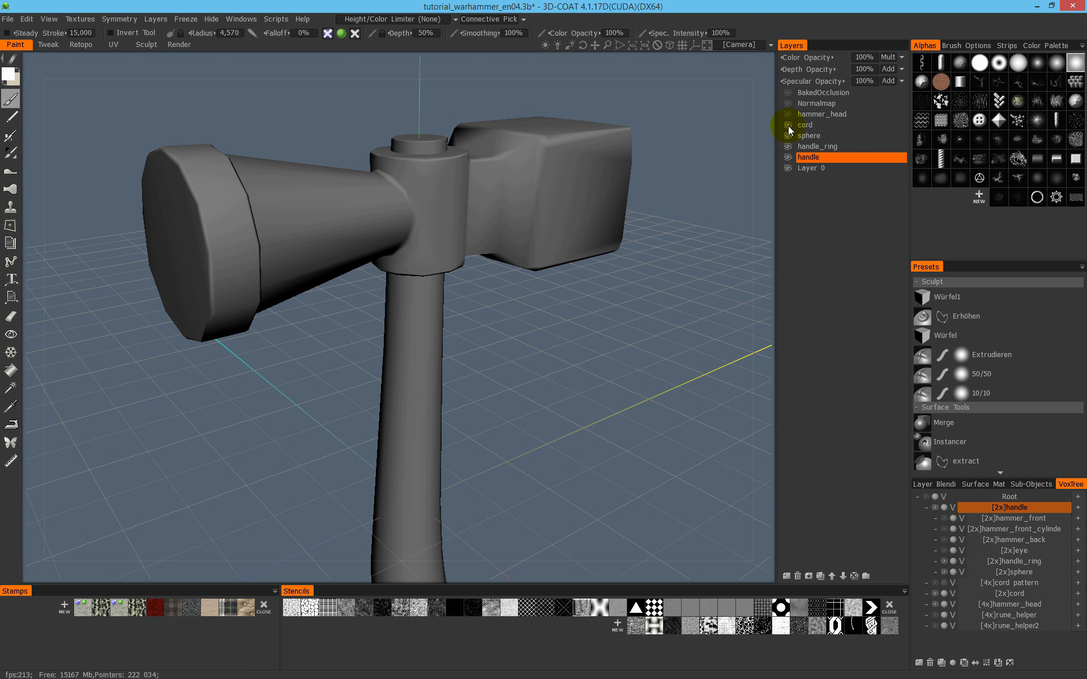
left_click_drag(668, 189, 788, 175)
left_click(811, 94)
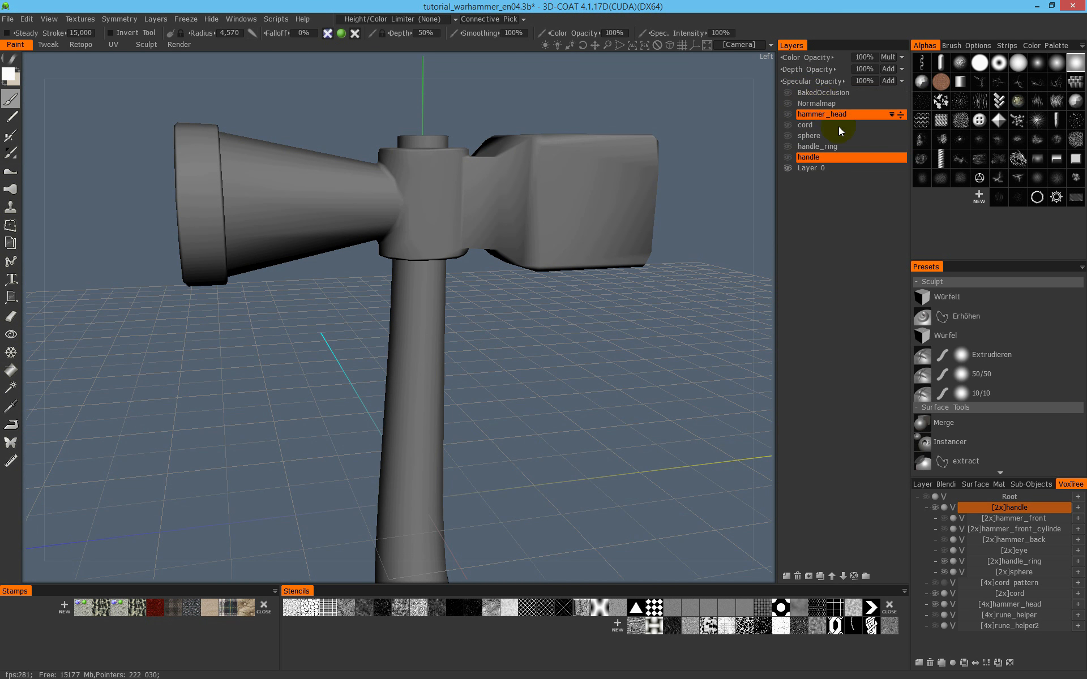
left_click(830, 104)
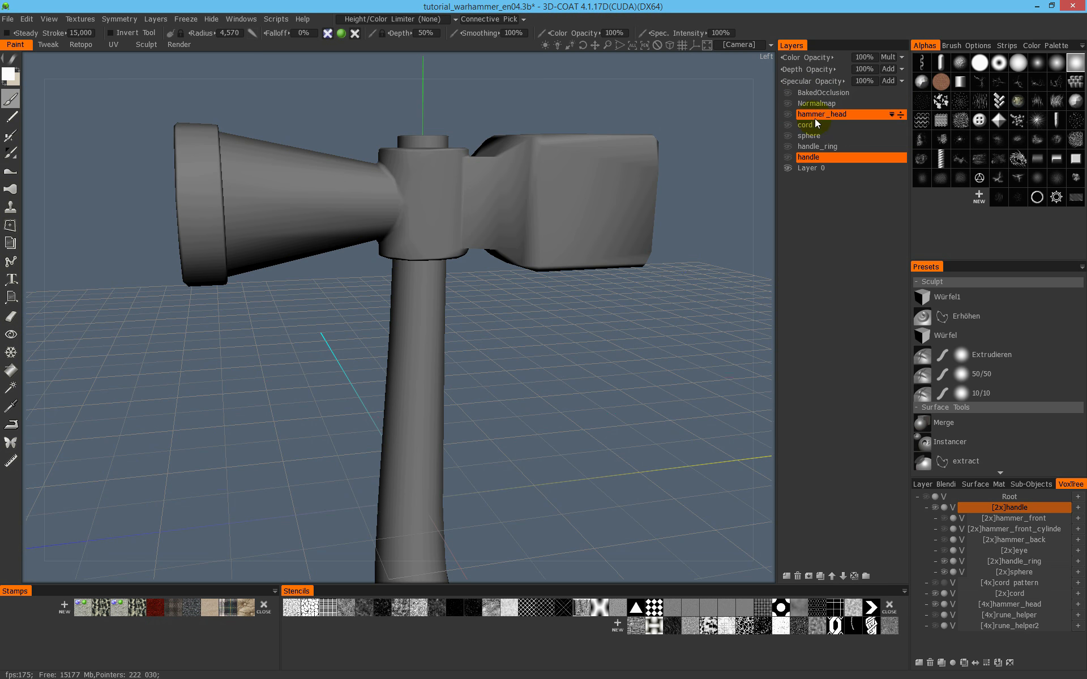
left_click_drag(704, 236, 679, 236)
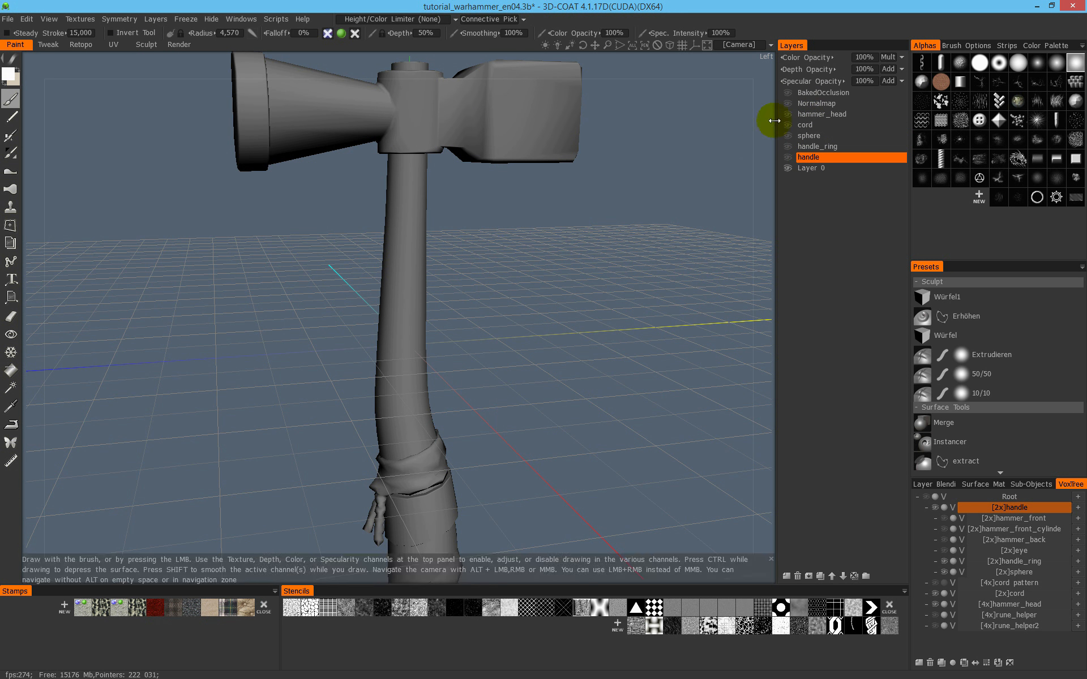
mouse_move(521, 242)
left_mouse_down()
mouse_move(553, 296)
mouse_move(549, 230)
left_mouse_up()
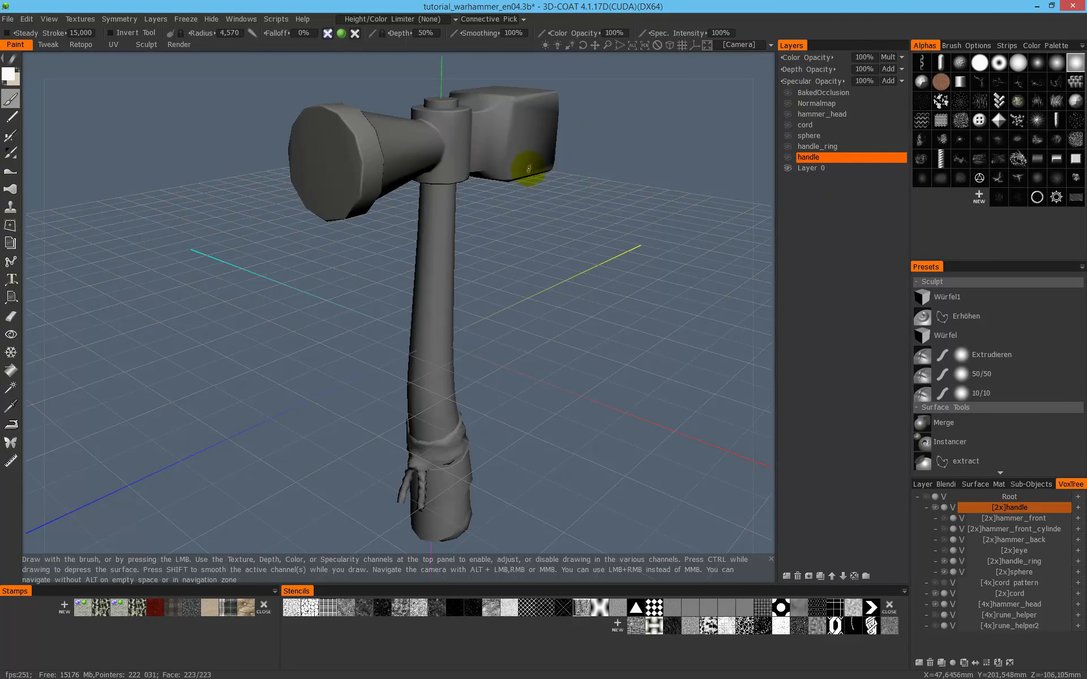
Show the Normalmap layer, check its detail on the head, handle and cord, and toggle BakedOcclusion on and off
left_click(787, 103)
scroll(575, 90, "up", 5)
left_click_drag(576, 90, 564, 284)
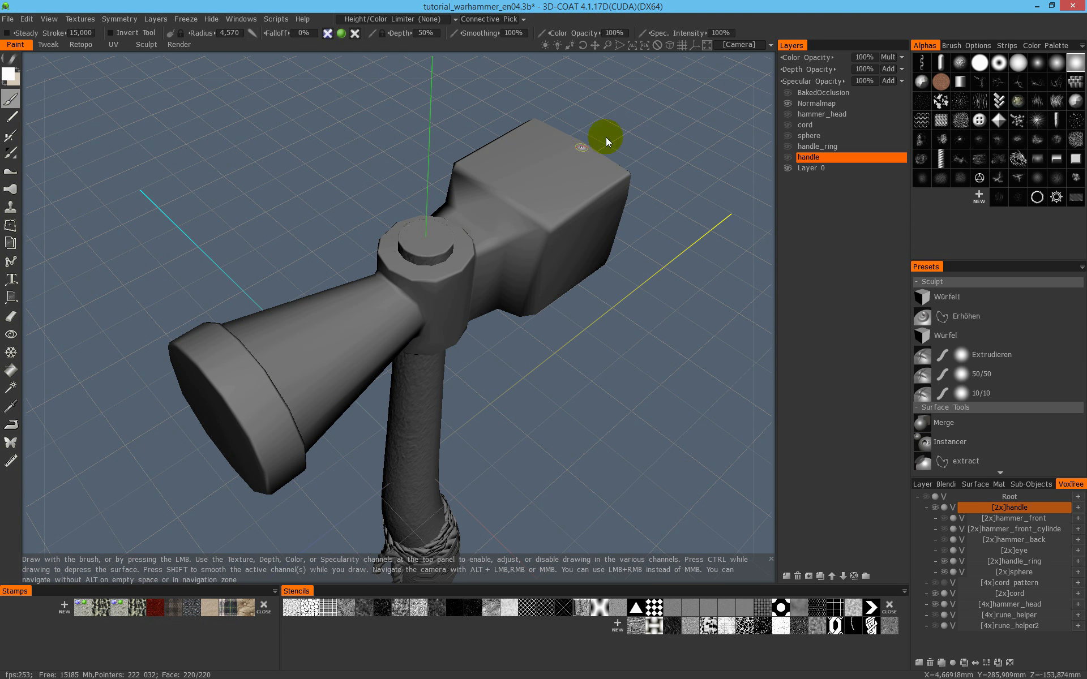
left_click_drag(573, 204, 584, 183, "alt")
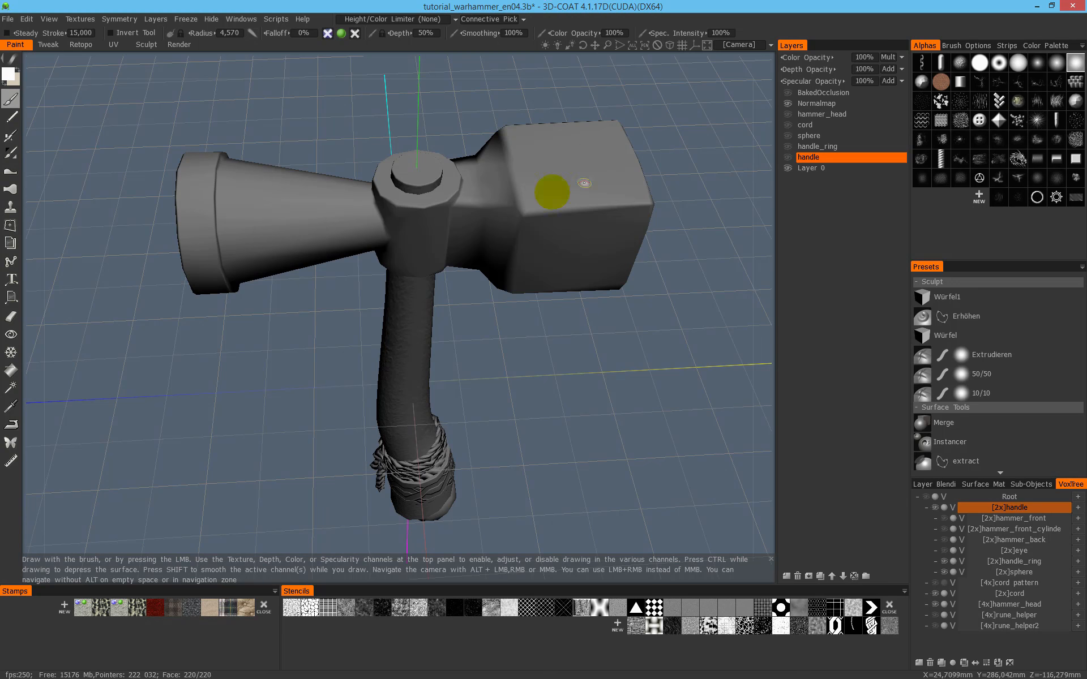
left_click(827, 94)
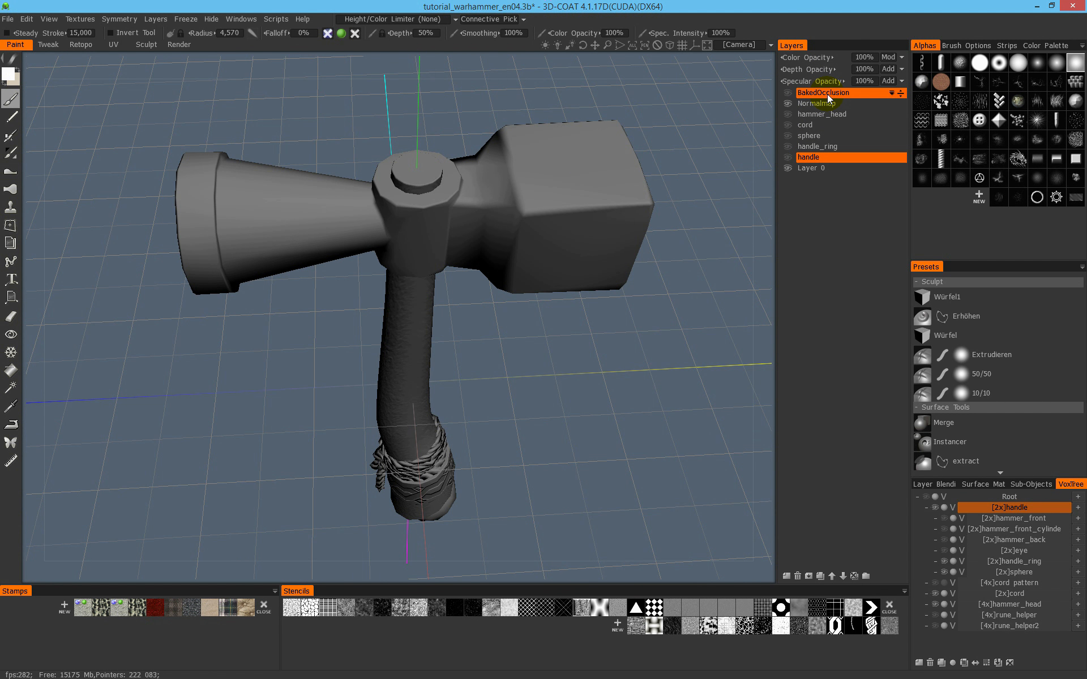
left_click(789, 93)
left_click(789, 93)
left_click(820, 104)
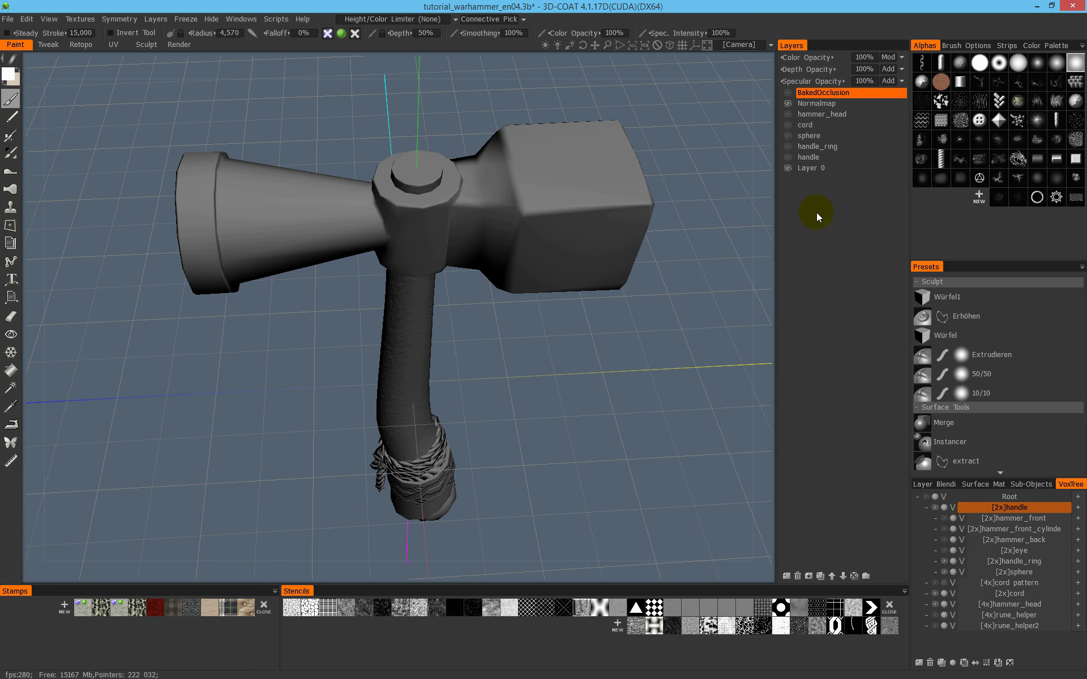
Delete the BakedOcclusion, Normalmap, hammer_head, cord, sphere, handle_ring and handle layers, keeping only Layer 0
left_click(798, 577)
left_click(799, 577)
left_click(798, 576)
left_click(798, 576)
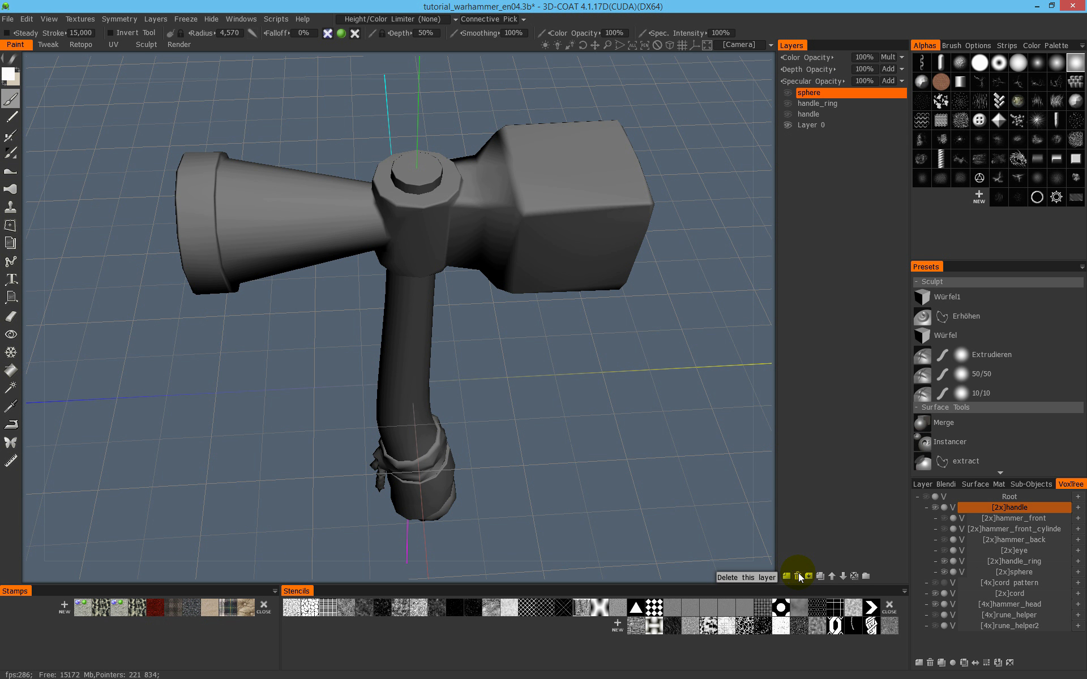
left_click(798, 576)
left_click(798, 576)
left_click(800, 577)
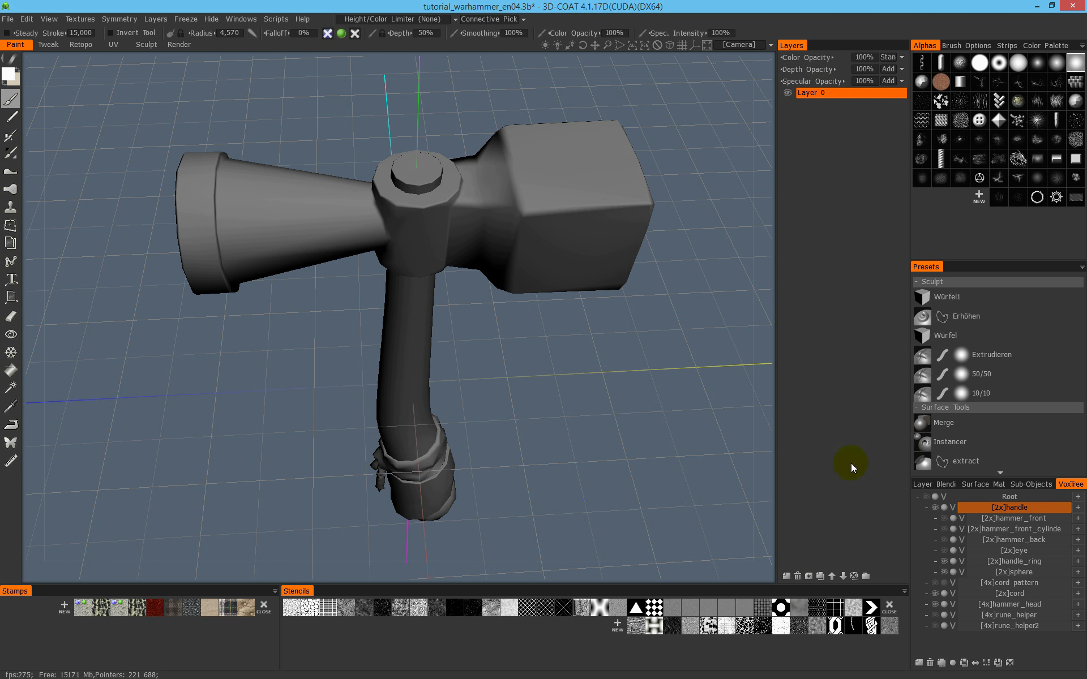
Open the list of paint sub-objects and toggle the hammerhead's visibility off and on to check it
left_click(982, 510)
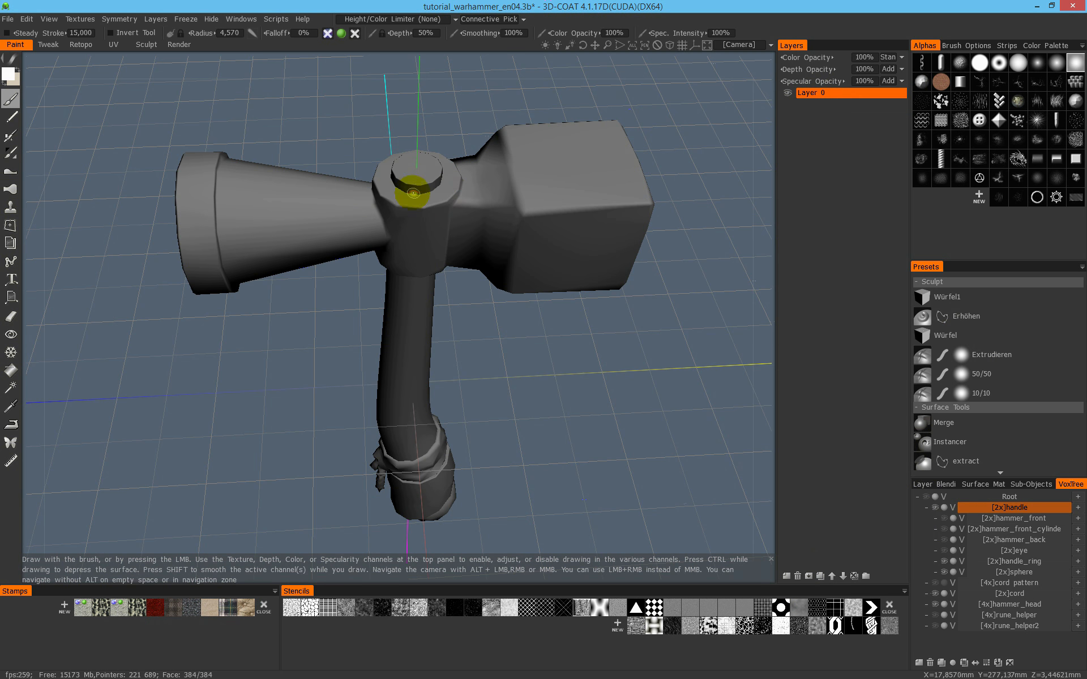
left_click(1028, 484)
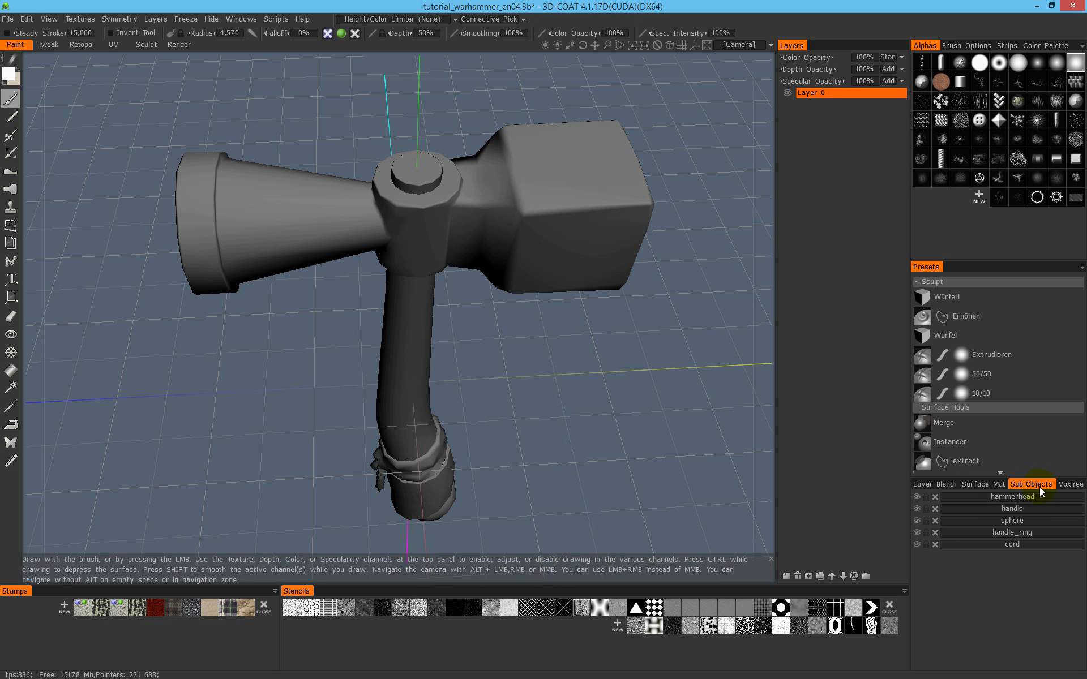
mouse_move(501, 347)
left_mouse_down()
mouse_move(560, 356)
mouse_move(509, 362)
left_mouse_up()
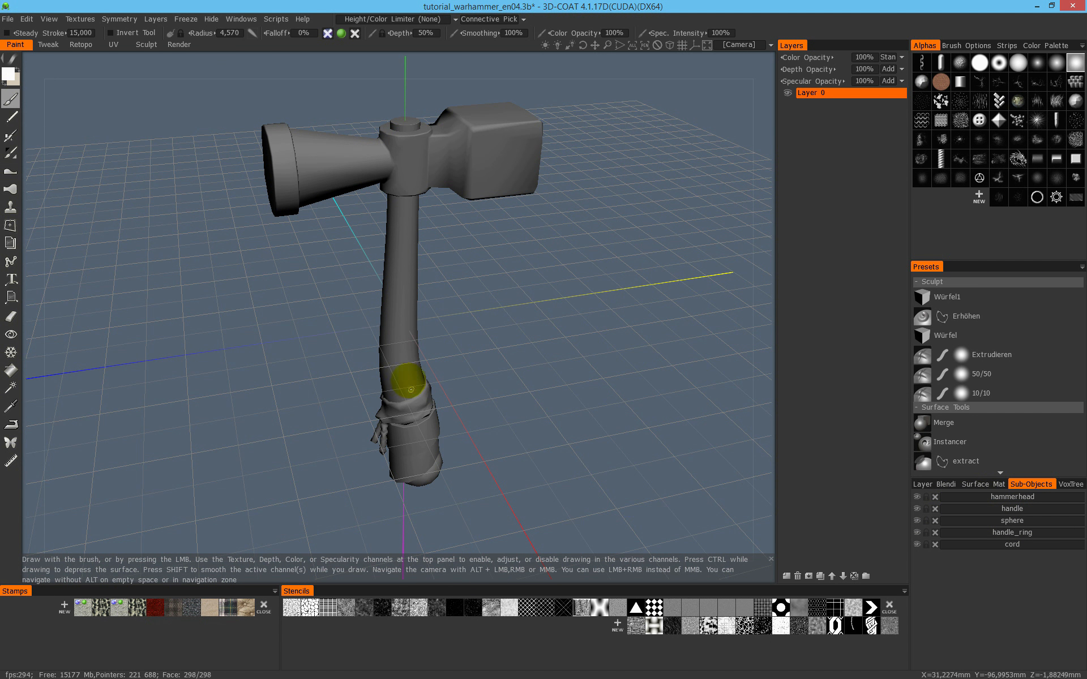
left_click(917, 497)
left_click(919, 497)
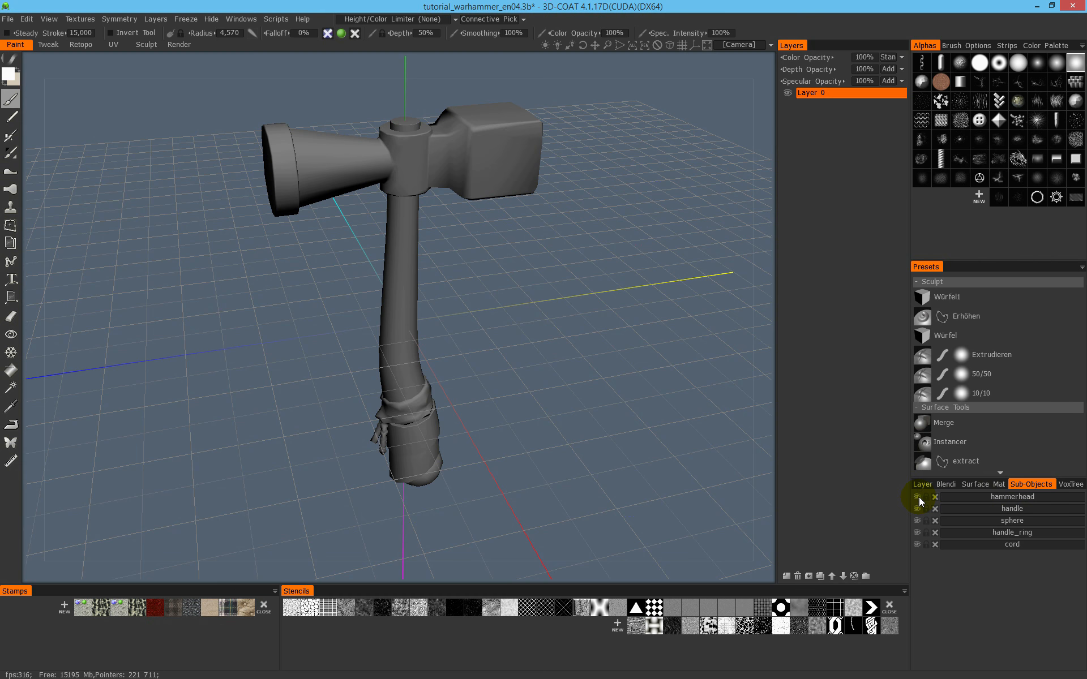
Delete the hammerhead, handle, sphere, handle_ring and cord sub-objects from the paint scene, confirming each deletion
left_click(934, 501)
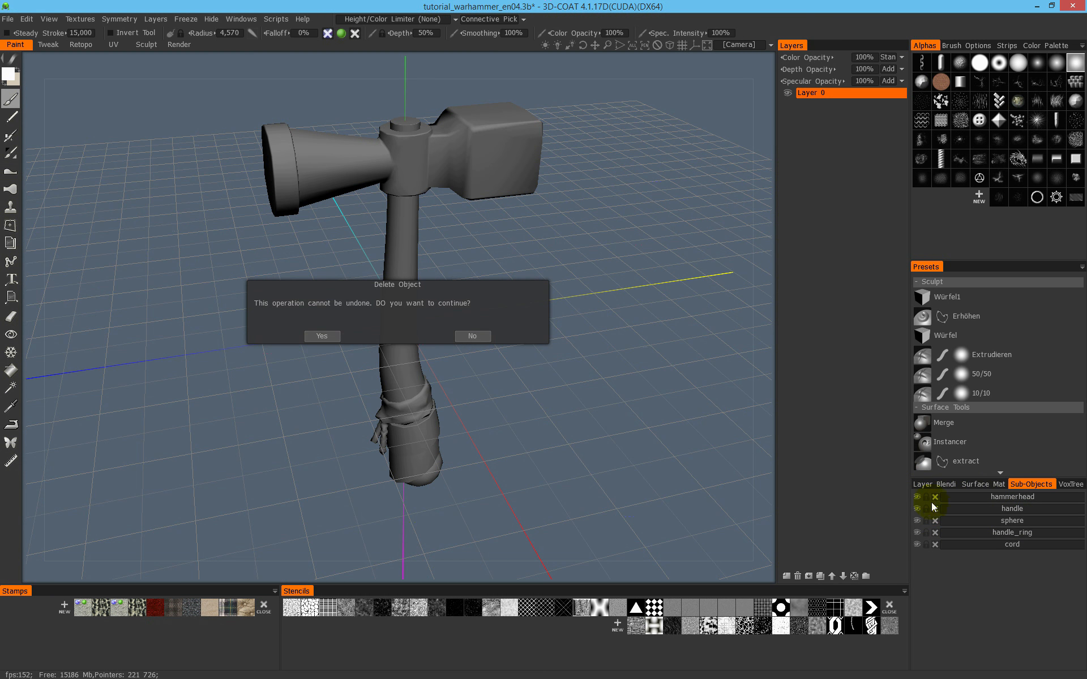
left_click(334, 336)
left_click(934, 498)
key("Return")
left_click(935, 499)
key("Return")
left_click(937, 500)
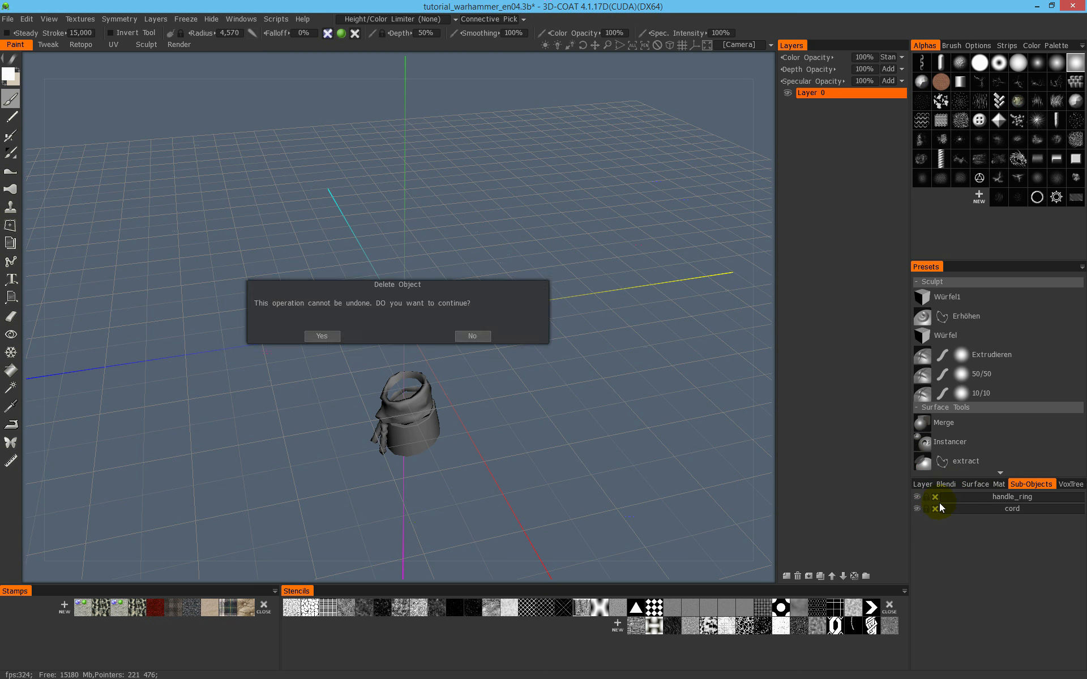
key("Return")
left_click(937, 499)
key("Return")
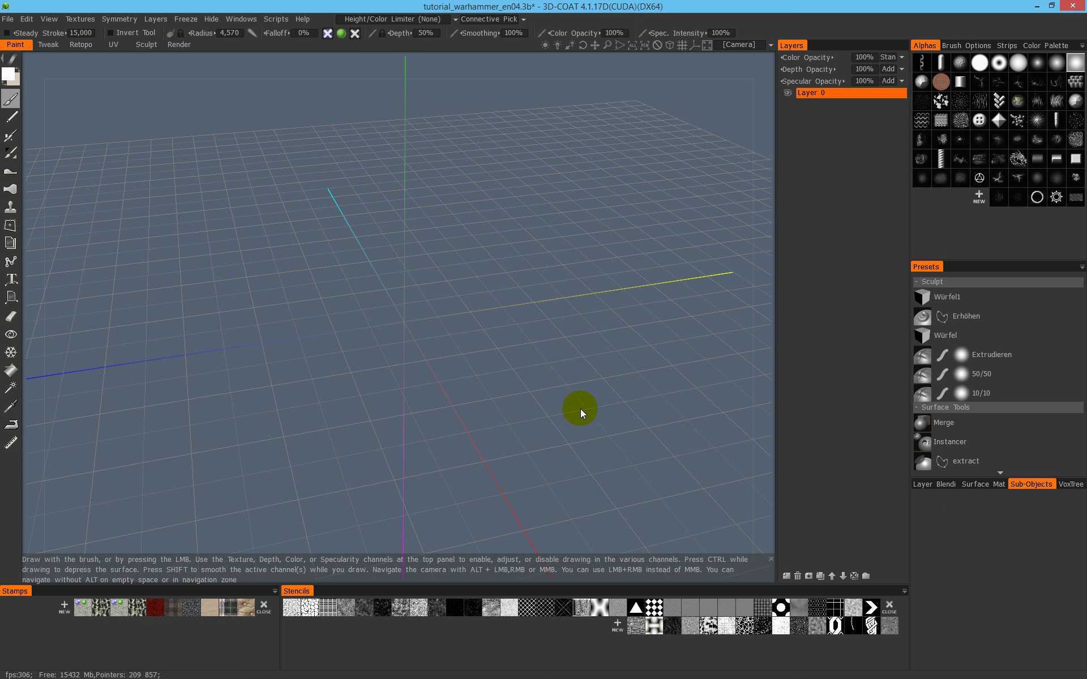
Return to the Retopo room and inspect the low-poly hammer mesh with its UV islands
left_click(85, 44)
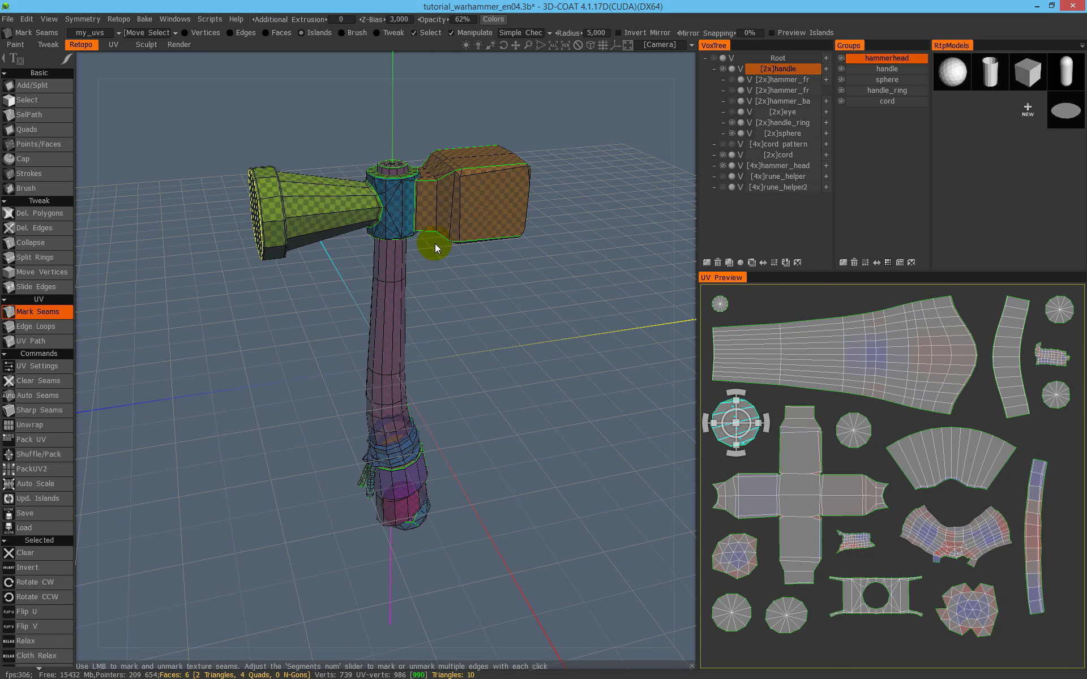
left_click_drag(438, 279, 480, 243)
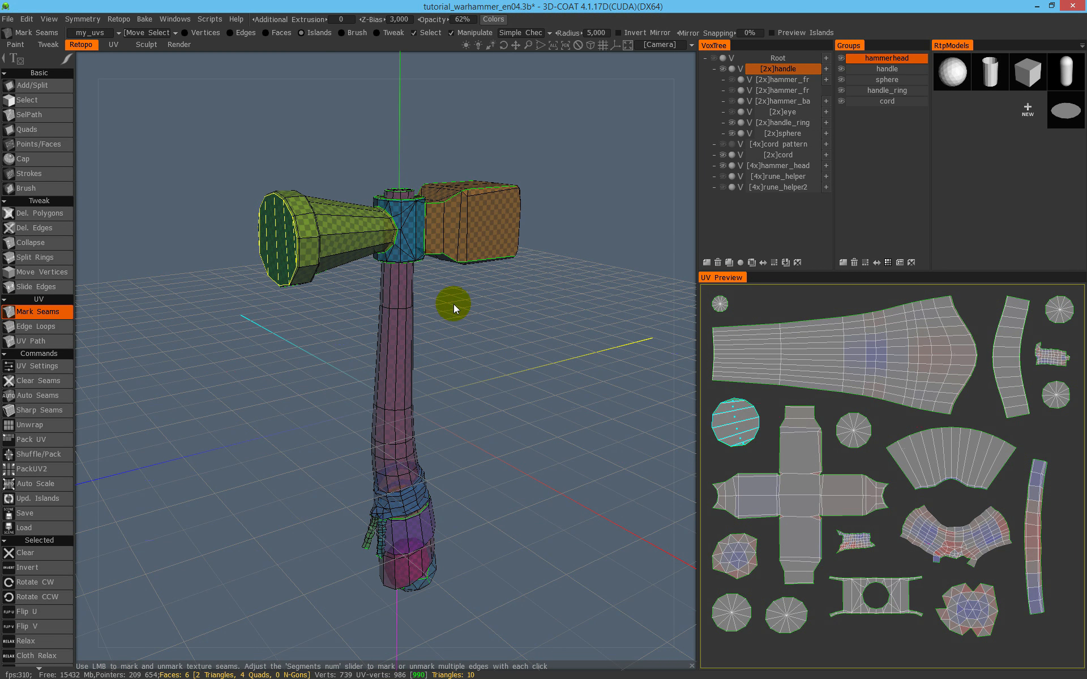
left_click_drag(451, 283, 537, 295)
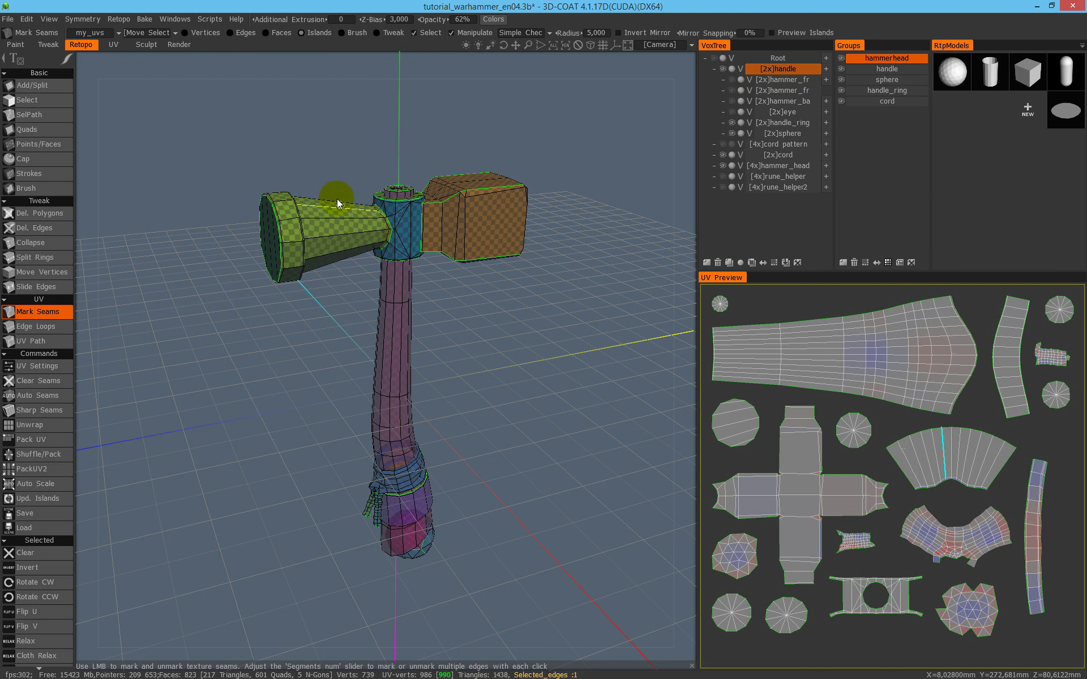
left_click(151, 20)
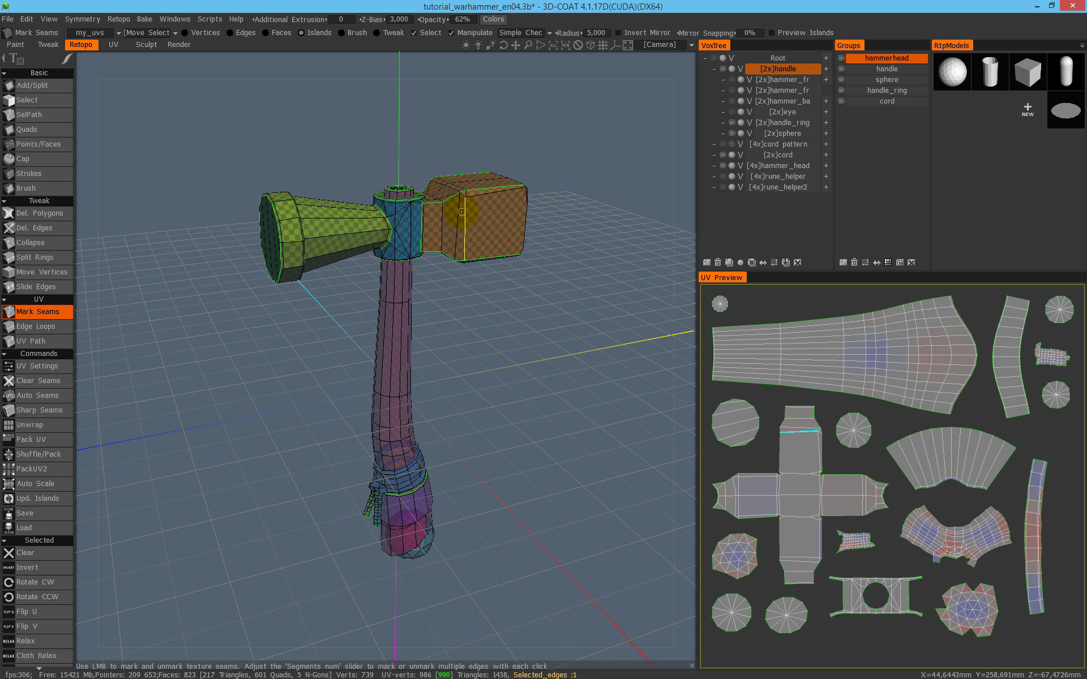
Show the sculpted handle volume and compare the hammer_head volume's name with the hammerhead retopo group
left_click(723, 69)
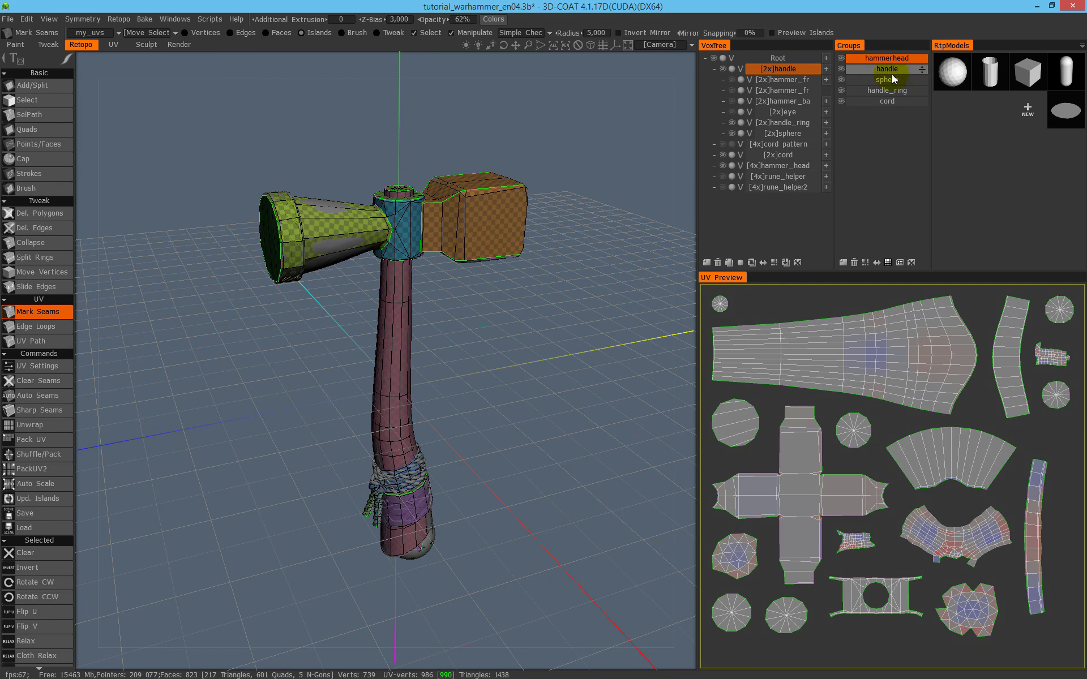
left_click_drag(903, 63, 790, 173)
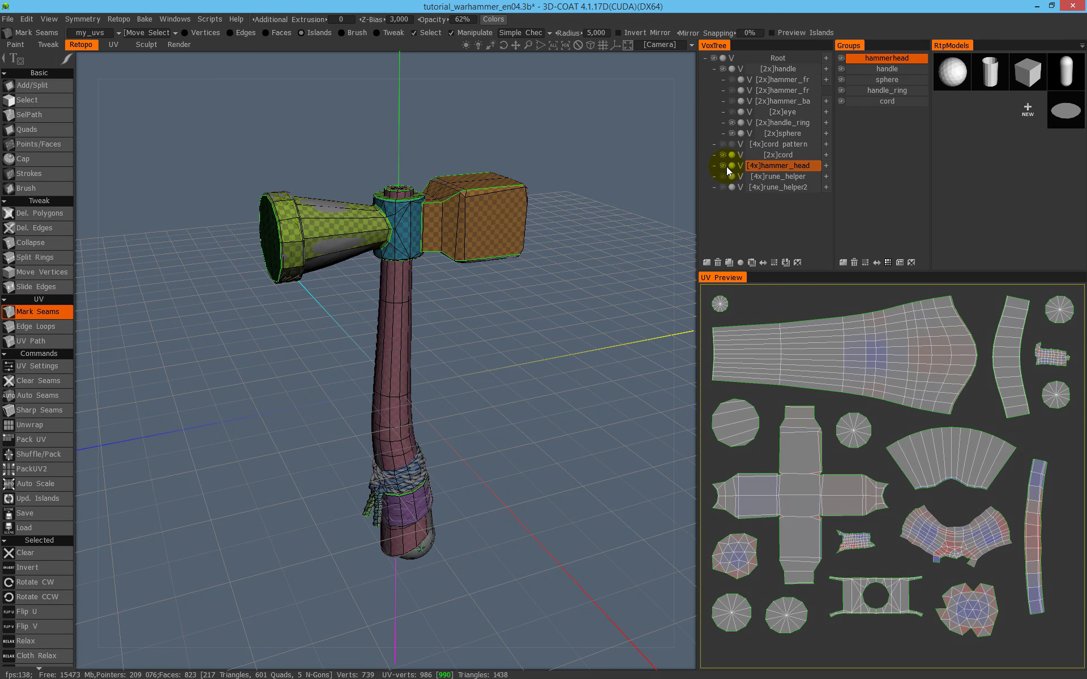
double_click(776, 167)
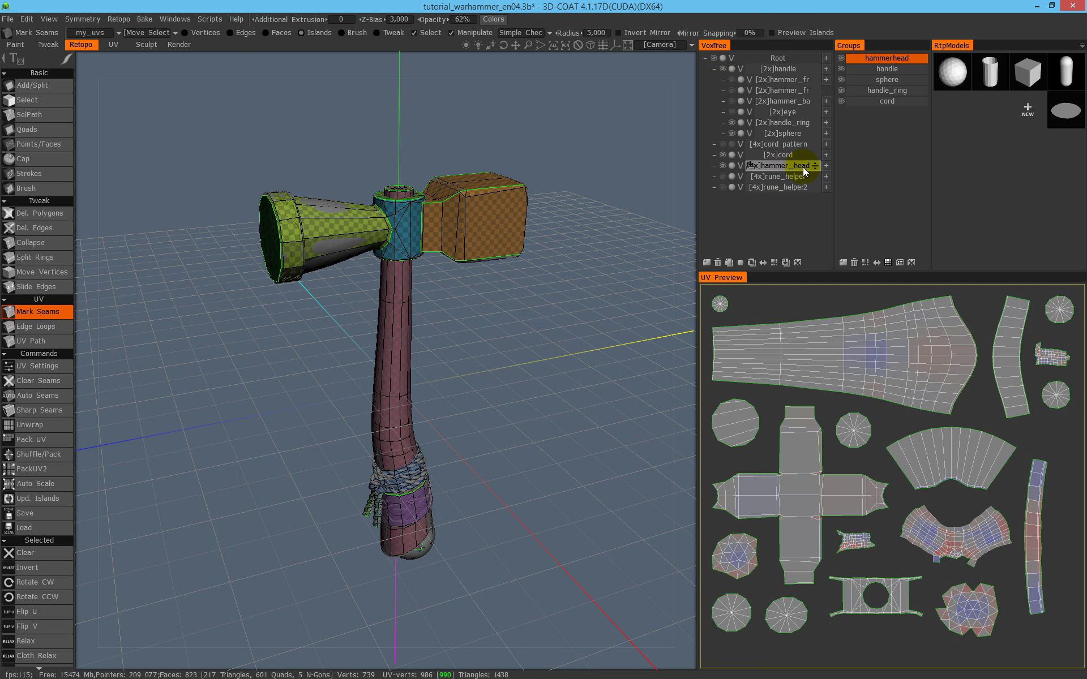
key("Return")
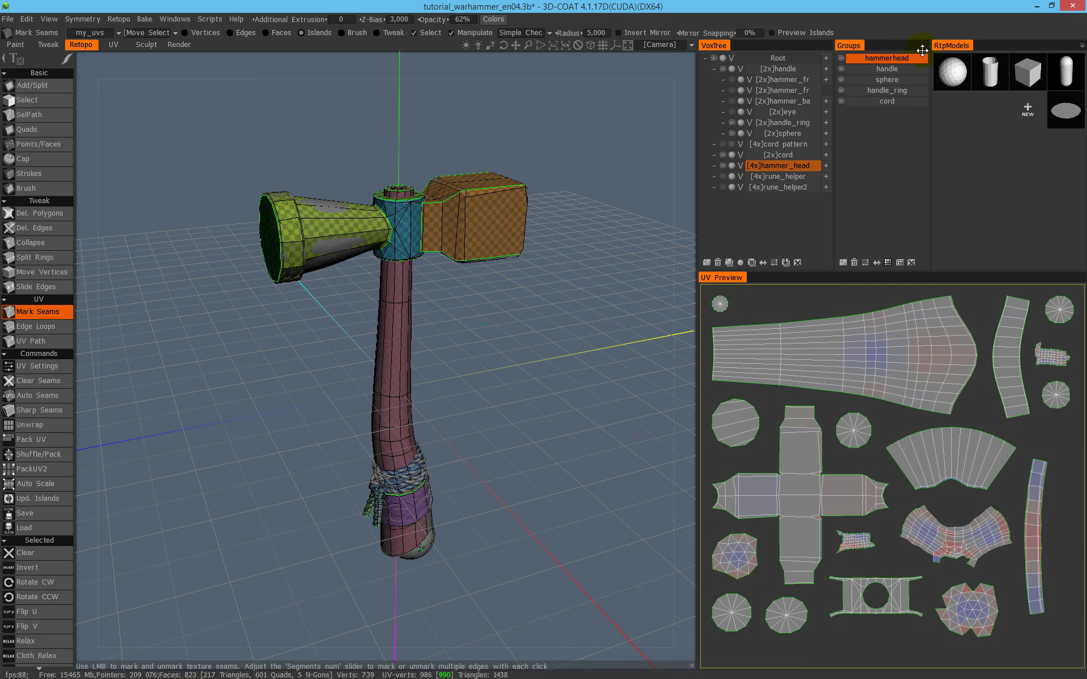
double_click(792, 166)
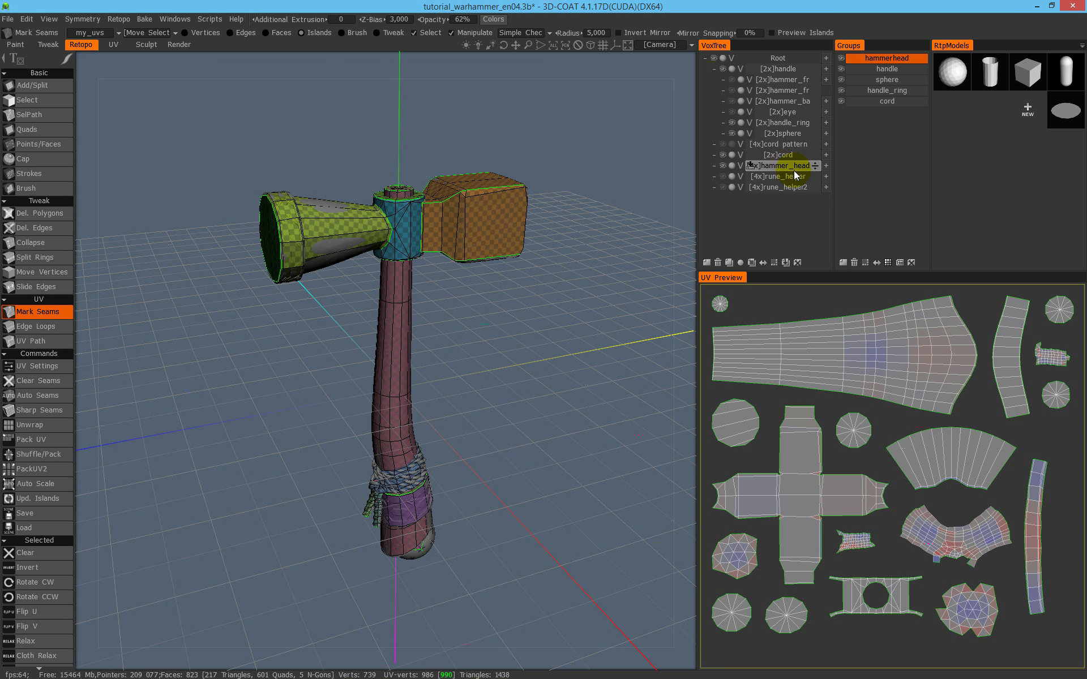
left_click(887, 58)
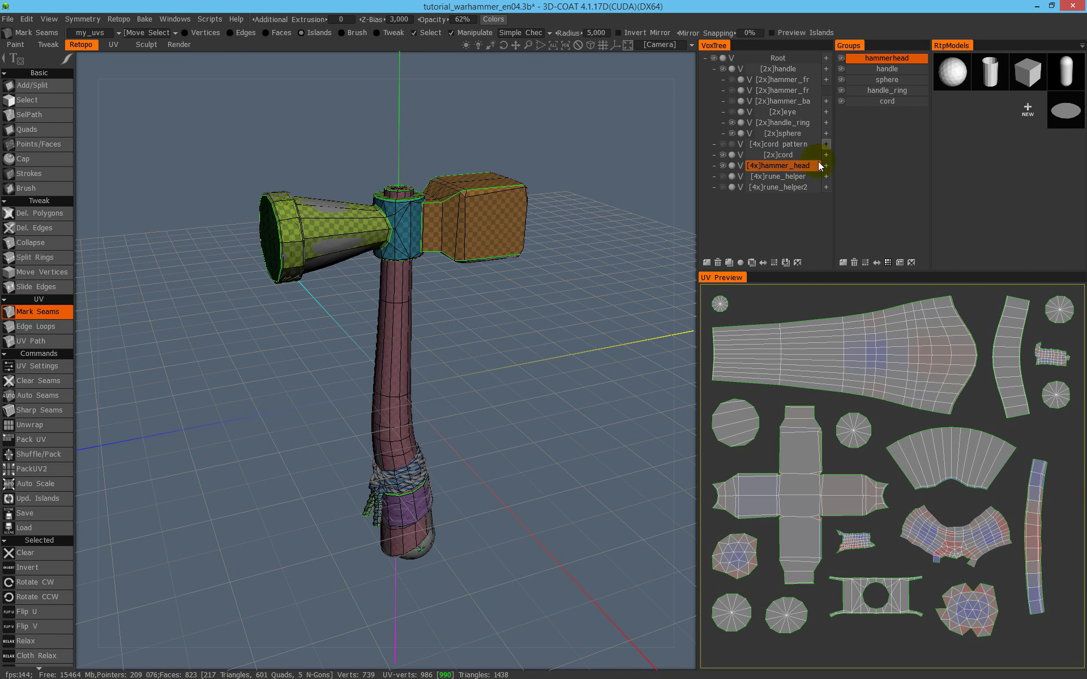
Start Bake w/ Normal Map (Per-Pixel) and accept scan depths of 5 inside and 4.5 outside with the three influence zones
left_click(144, 19)
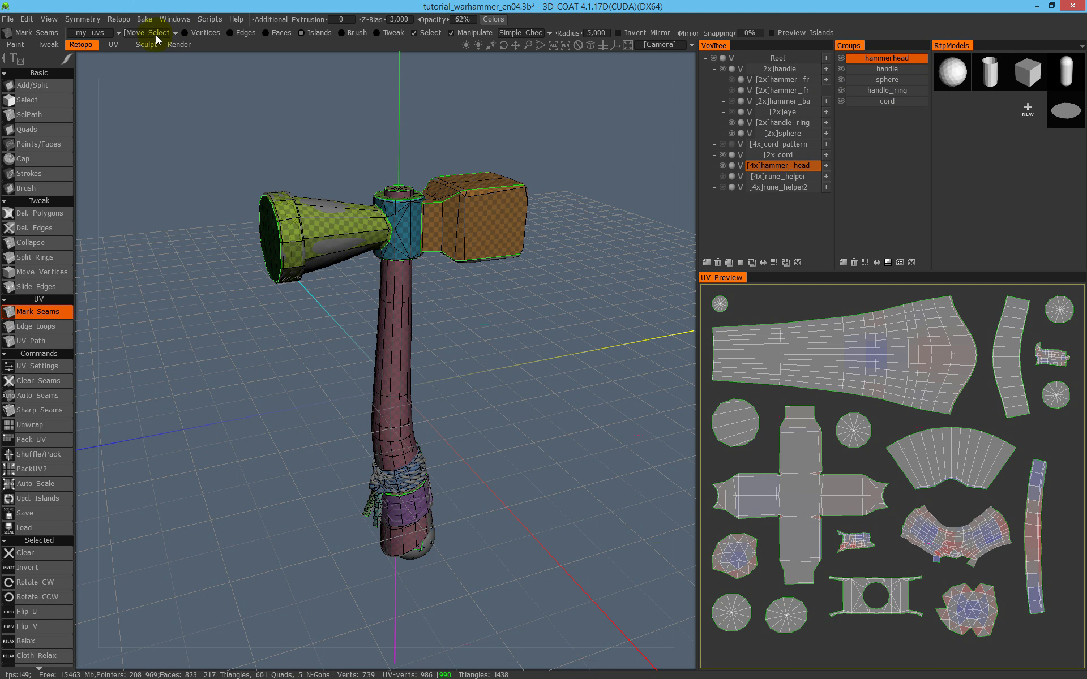
left_click(144, 19)
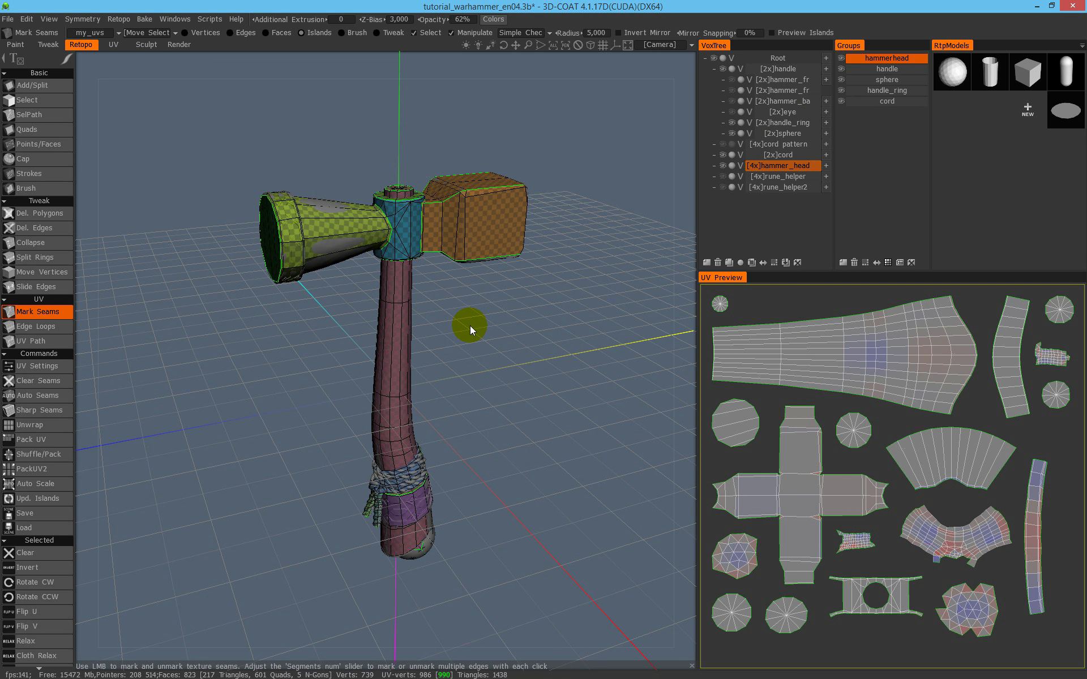
left_click(124, 22)
left_click(149, 19)
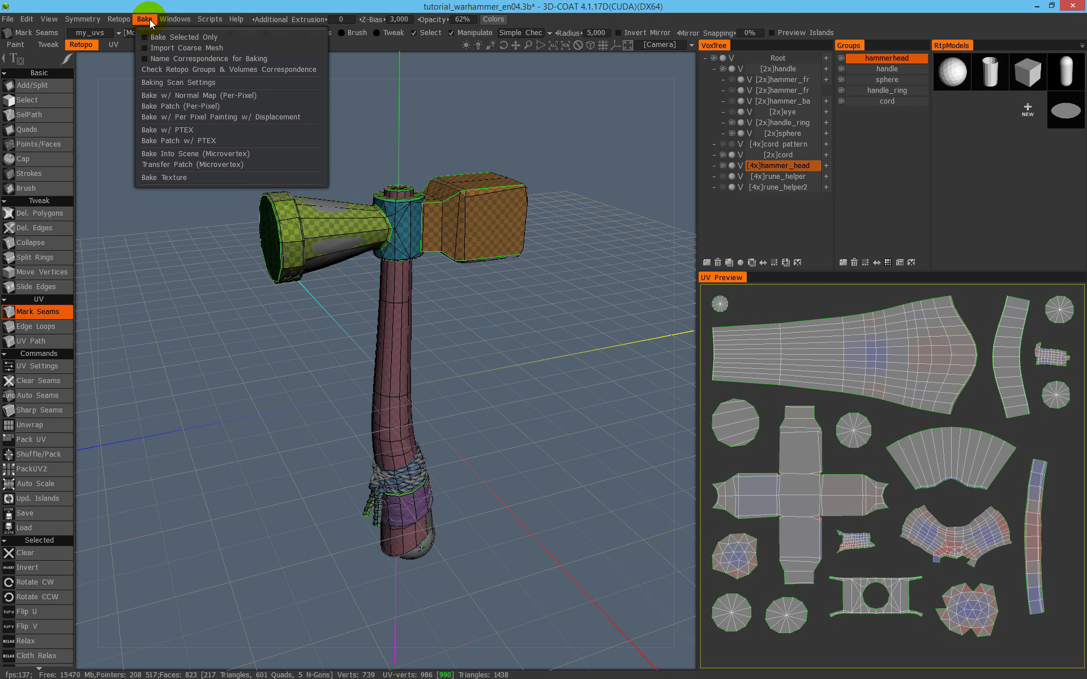
left_click(170, 95)
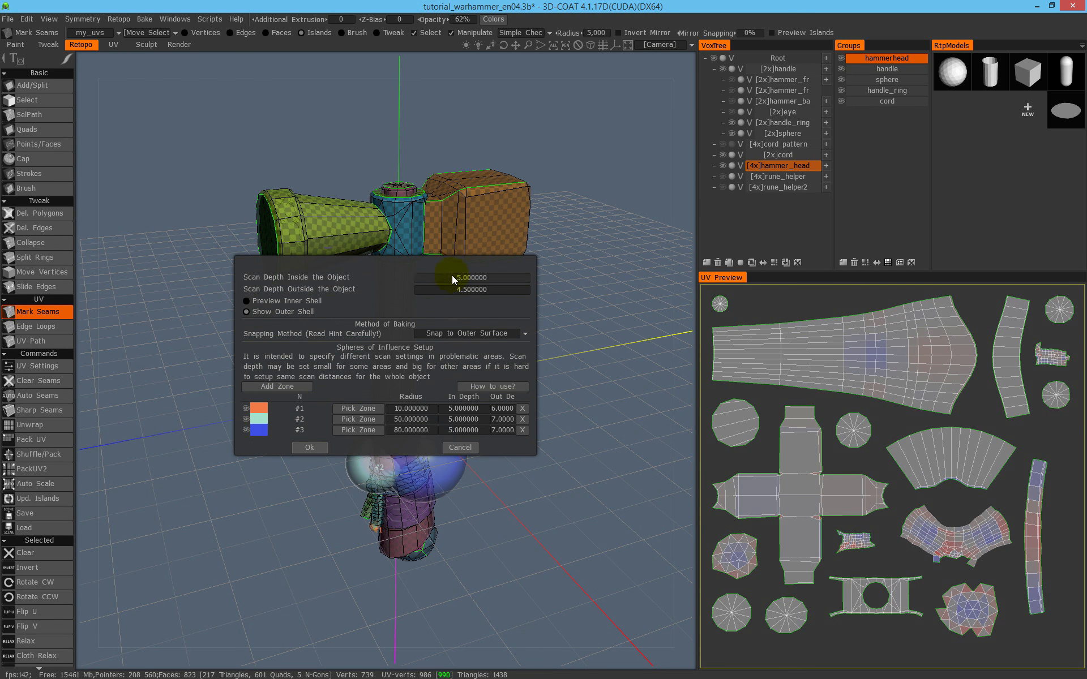
left_click_drag(460, 272, 734, 318)
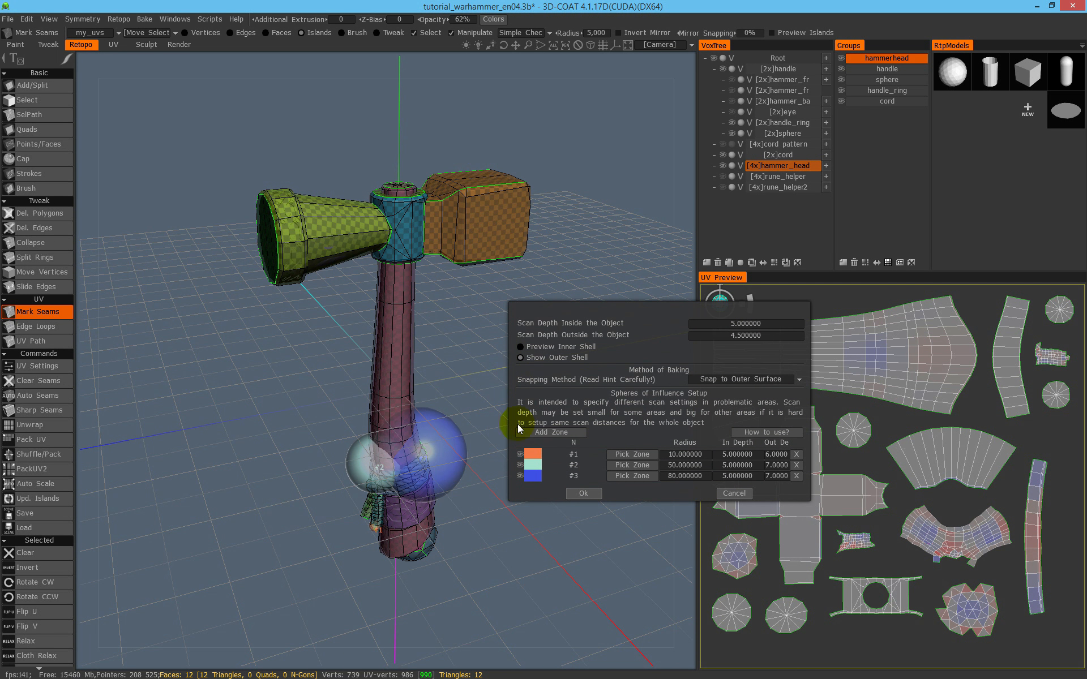
left_click(583, 494)
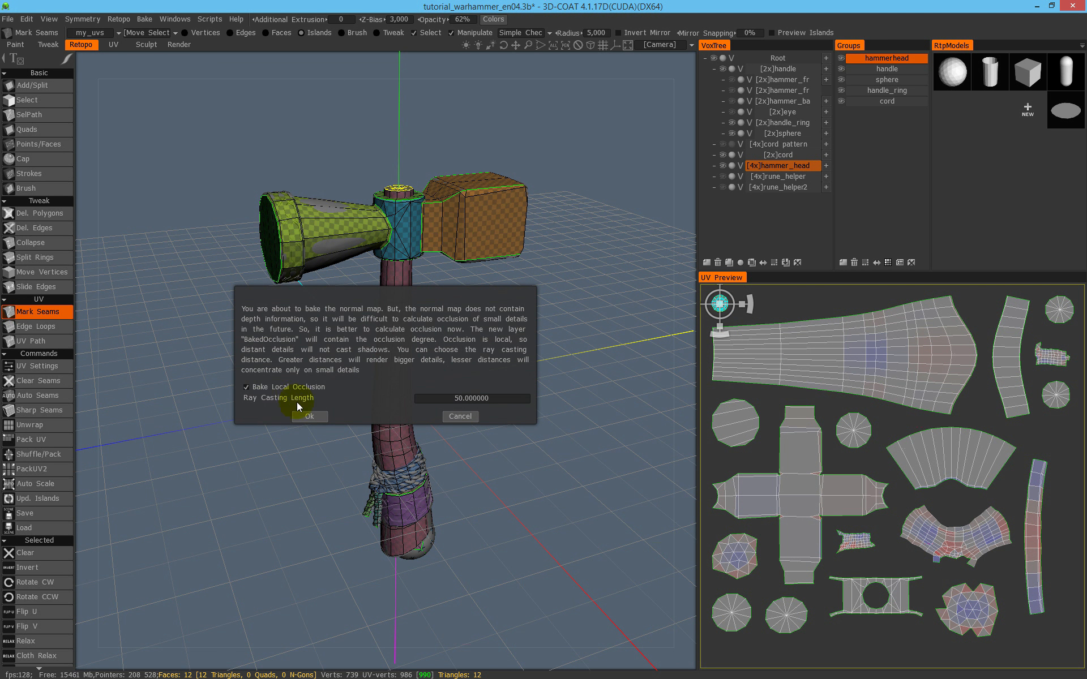
Include local occlusion with a ray casting length of 50 and bake the my_uvs set at 2048 × 2048
left_click(320, 420)
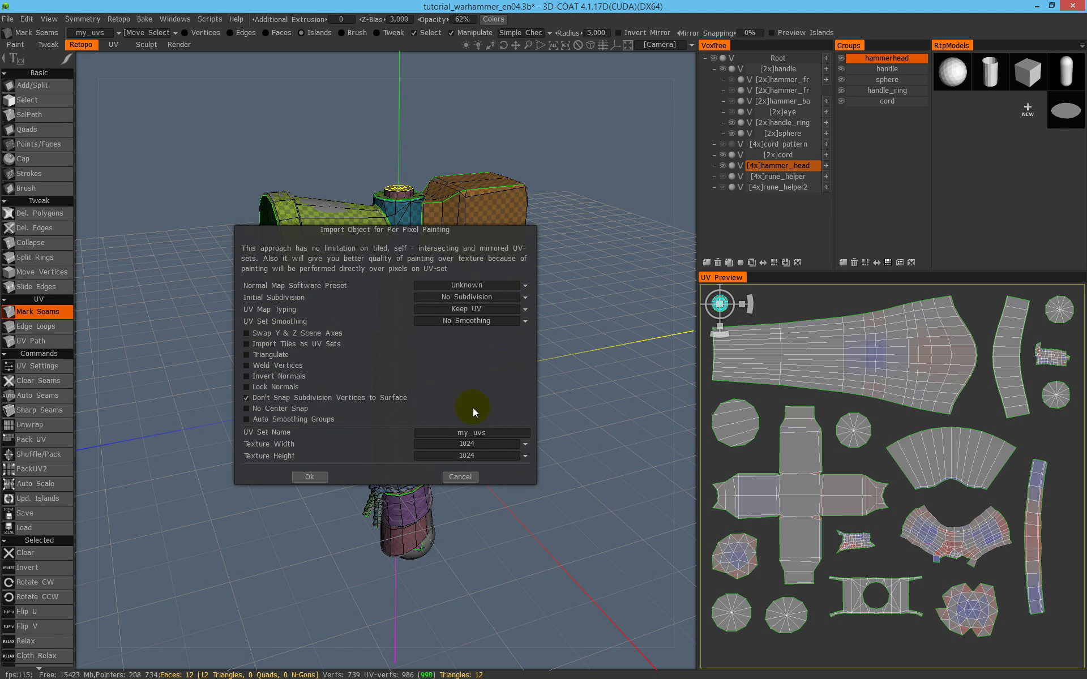
left_click(488, 442)
left_click(459, 521)
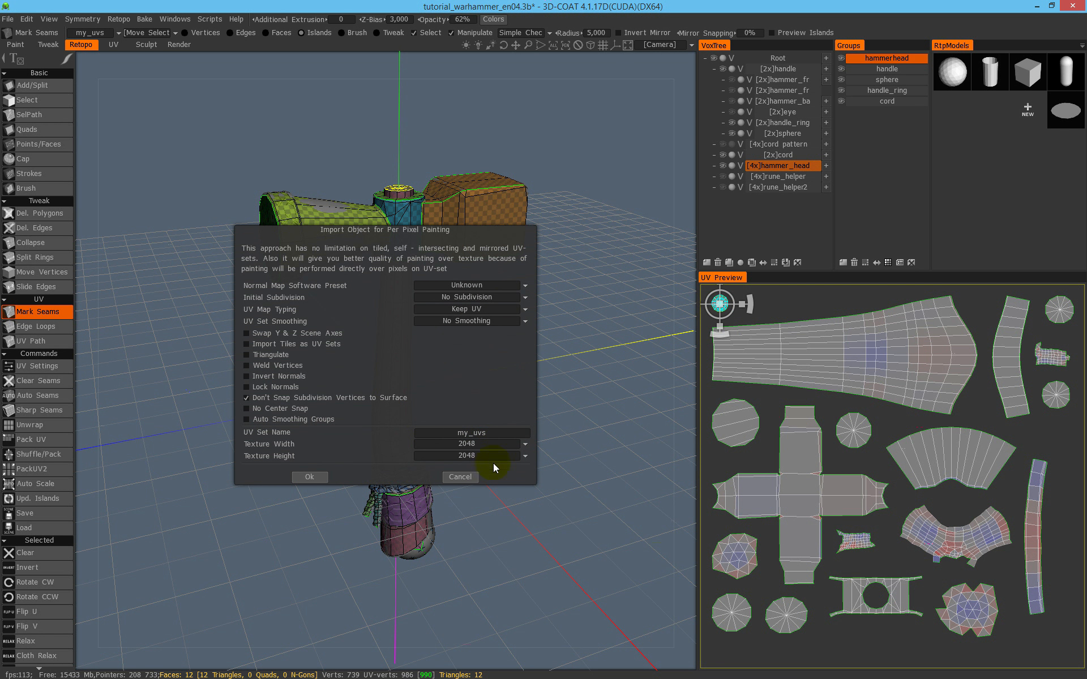
left_click(325, 477)
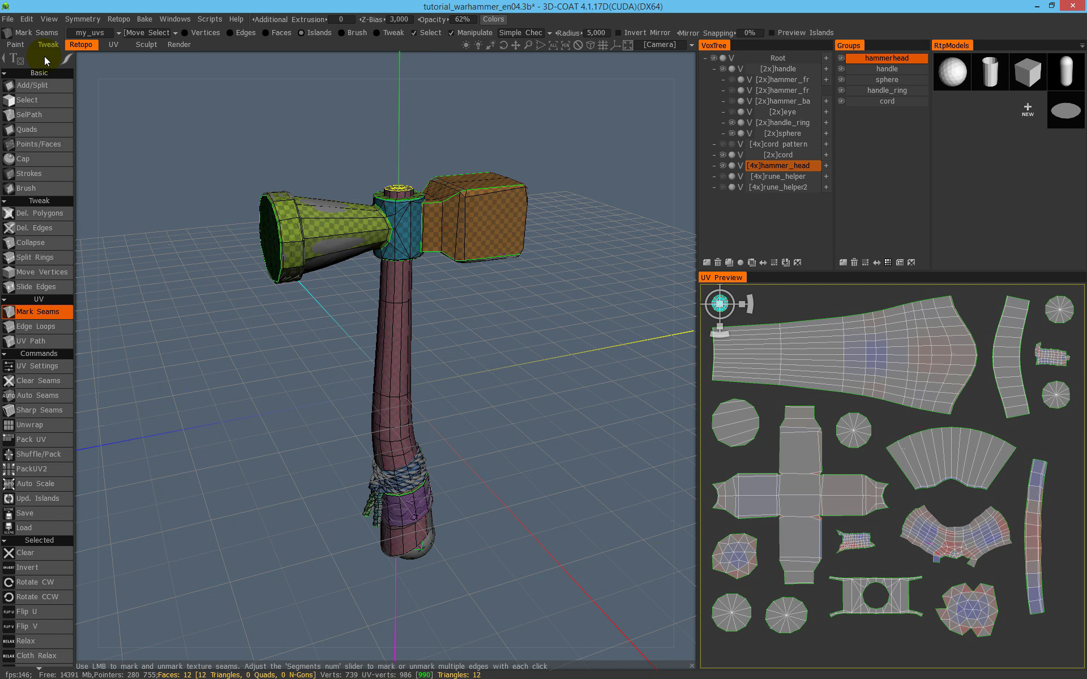
In the Paint room, hide all sculpt volumes under Root and inspect the baked low-poly hammer head from several angles
left_click(24, 45)
left_click_drag(463, 276, 490, 261)
scroll(489, 261, "up", 5)
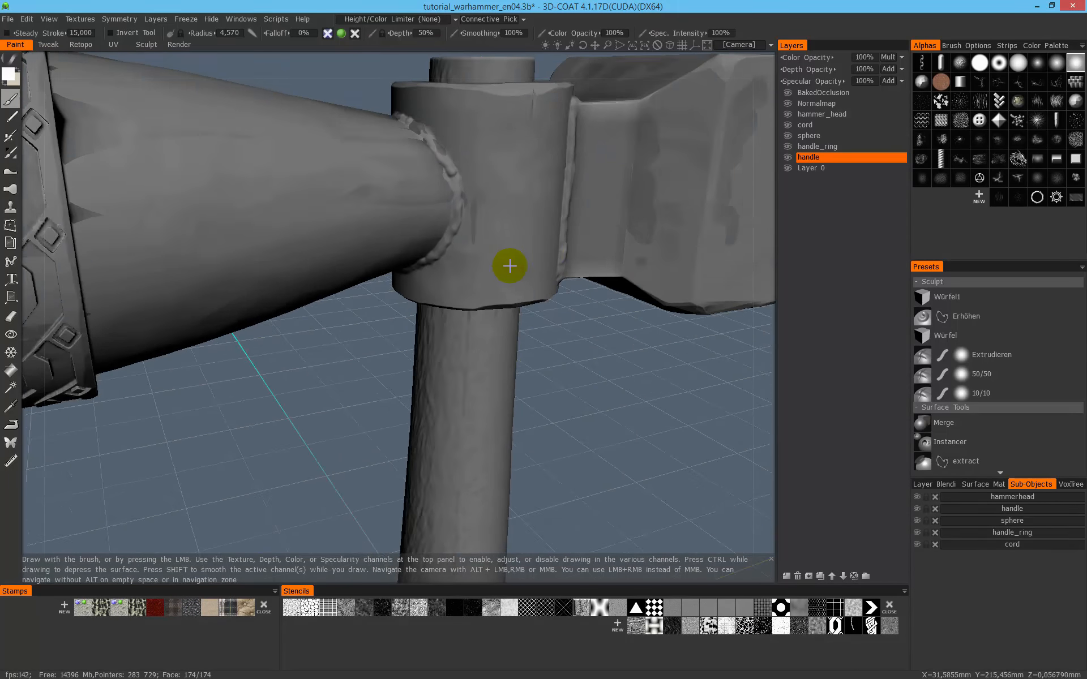
scroll(510, 262, "down", 2)
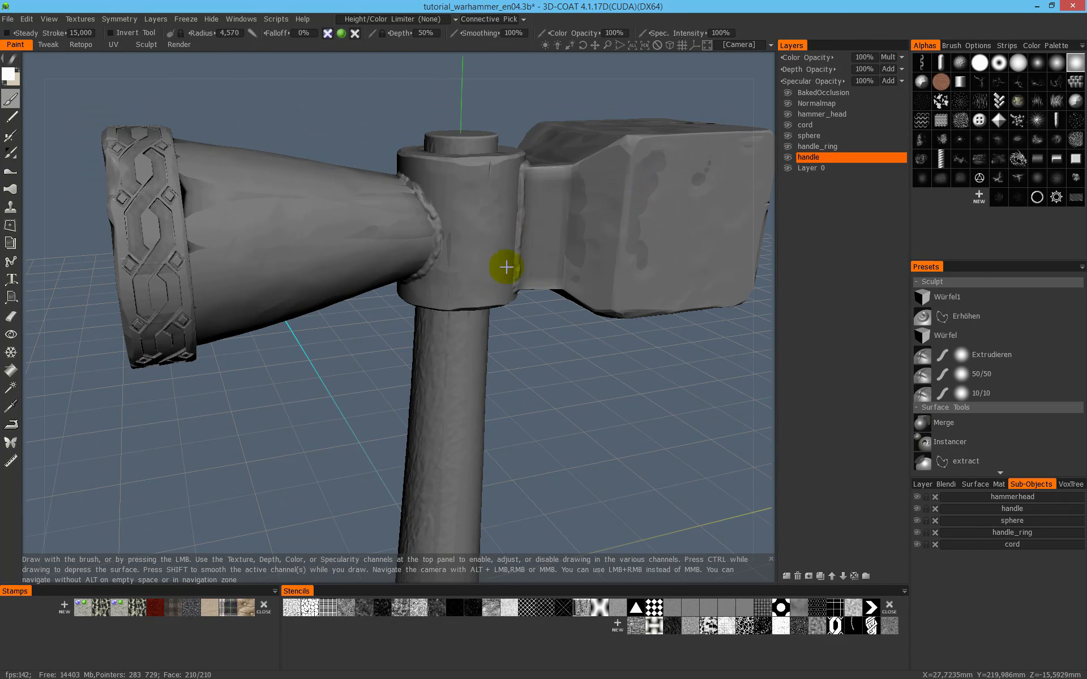
left_click(1071, 484)
left_click(929, 498)
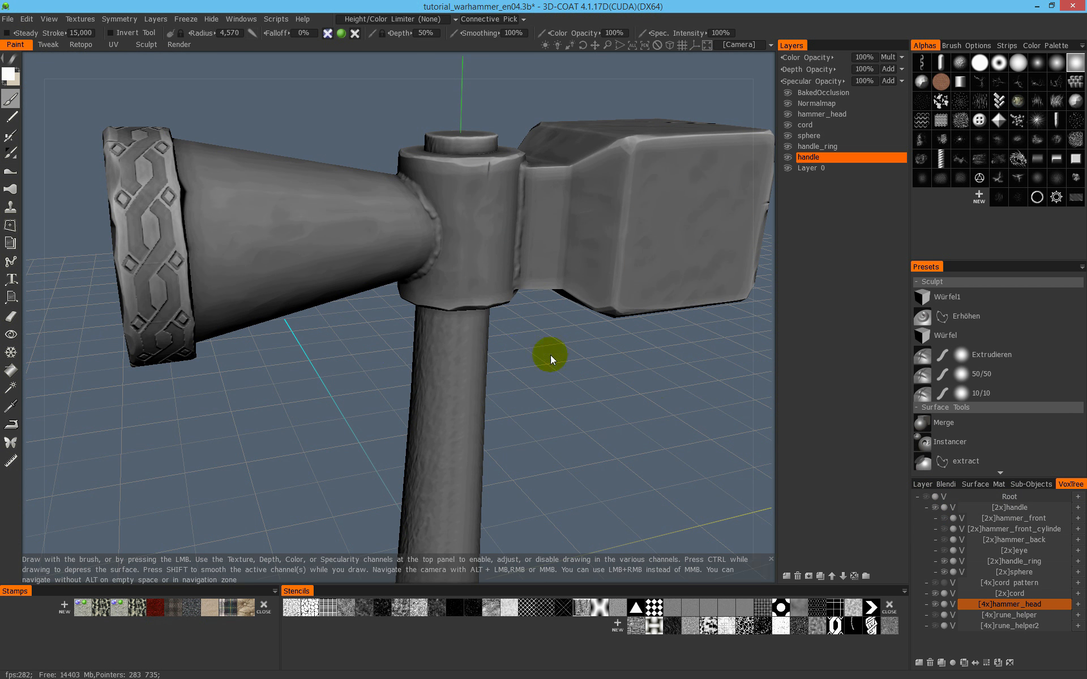
scroll(568, 304, "down", 3)
left_click_drag(553, 315, 468, 328, "alt")
scroll(507, 324, "up", 3)
scroll(582, 317, "up", 2)
left_click_drag(583, 318, 577, 400, "alt")
scroll(589, 388, "down", 4)
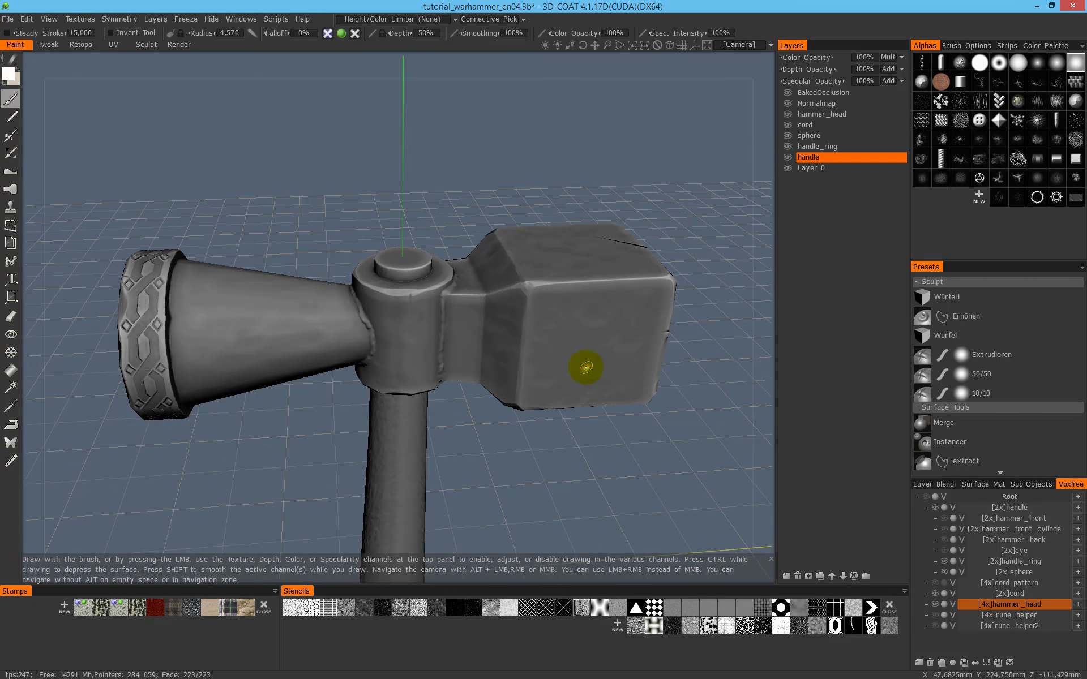
Dock the Sub-Objects list beneath the Layers list and enlarge its area
left_click(1032, 485)
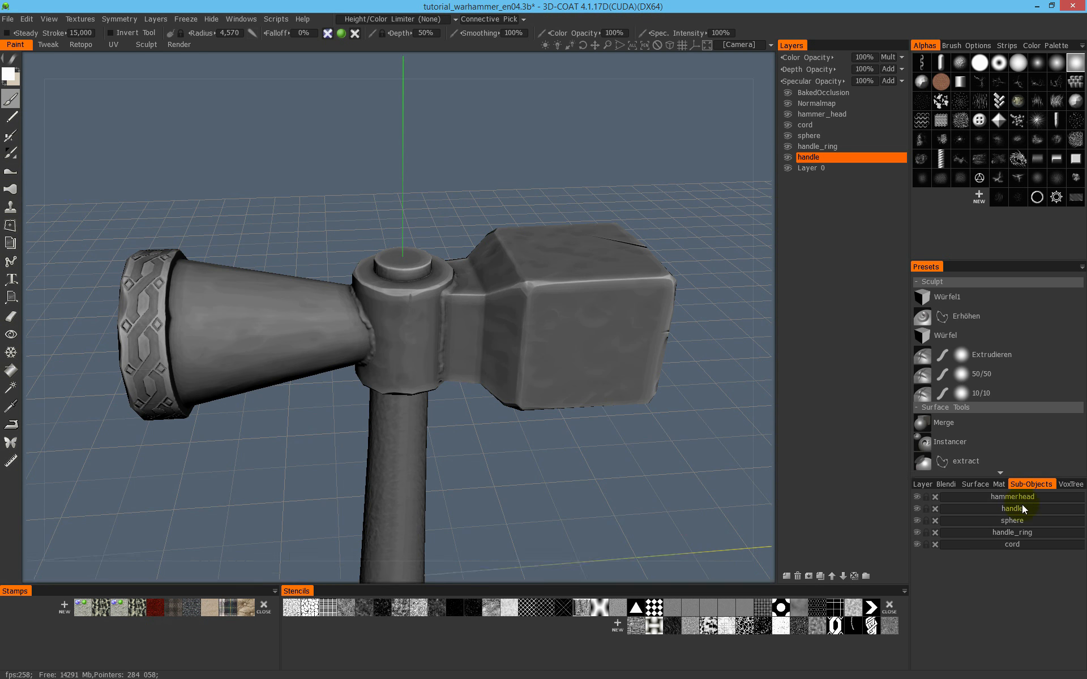
left_click_drag(1032, 486, 878, 575)
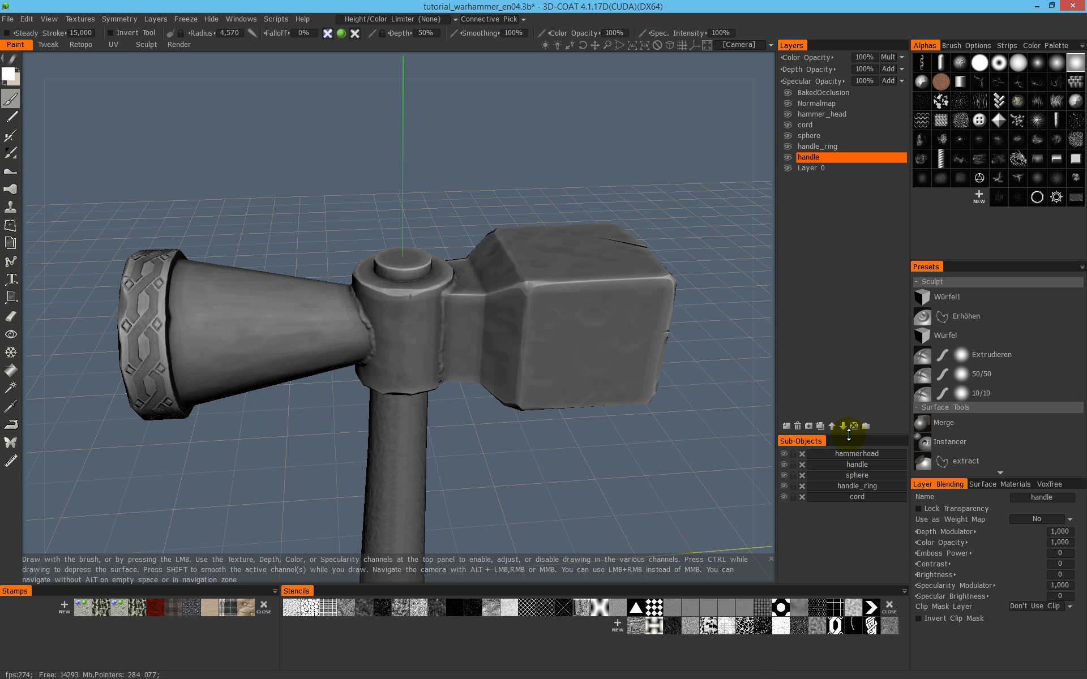
left_click_drag(849, 435, 849, 364)
Isolate the baked cord, then show handle_ring, sphere, handle and hammerhead again one by one to check each part
left_click_drag(784, 383, 785, 416)
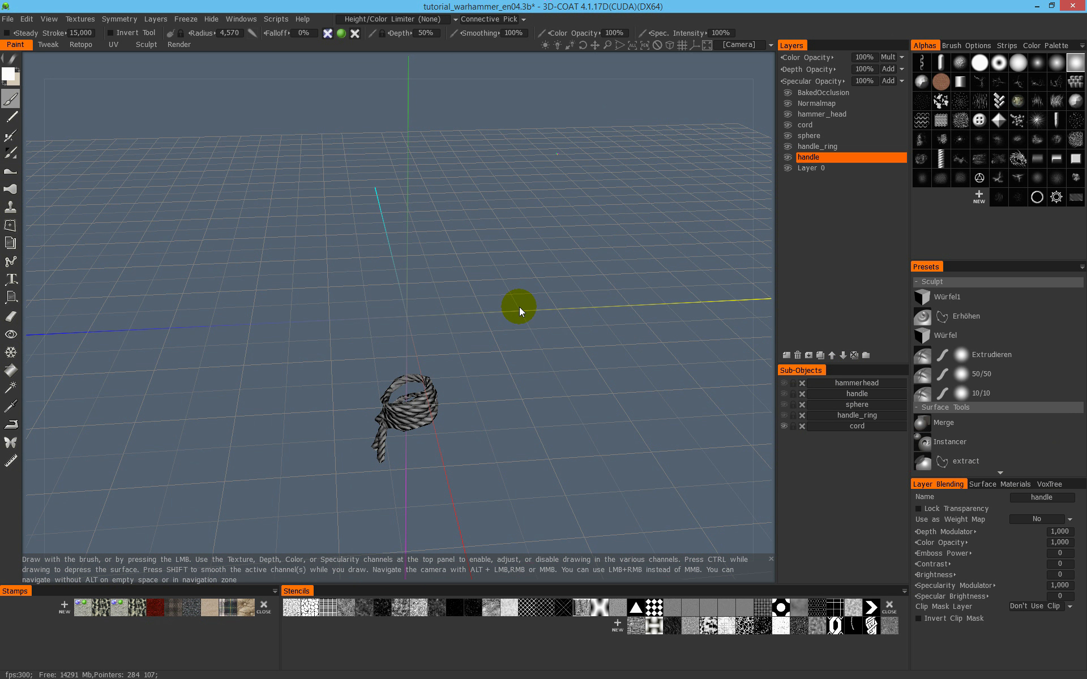
mouse_move(519, 307)
left_mouse_down()
mouse_move(413, 390)
mouse_move(538, 355)
mouse_move(526, 328)
left_mouse_up()
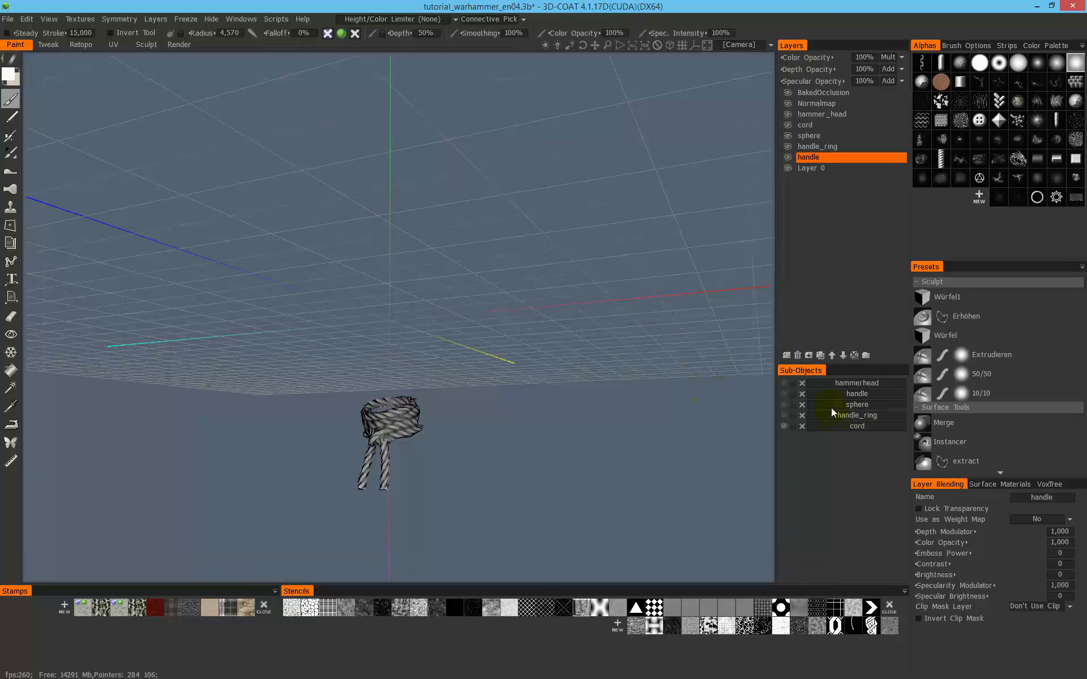
left_click(783, 416)
left_click_drag(431, 424, 433, 458)
left_click(784, 405)
left_click_drag(589, 425, 497, 415)
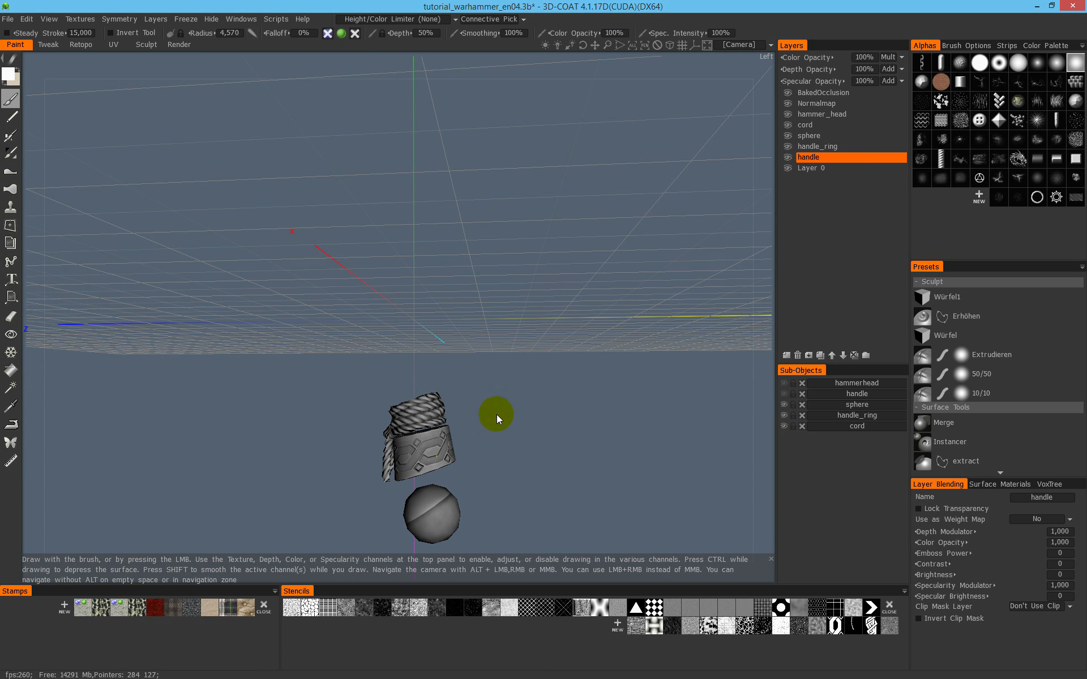
left_click(785, 394)
left_click(784, 383)
left_click_drag(640, 393, 555, 353)
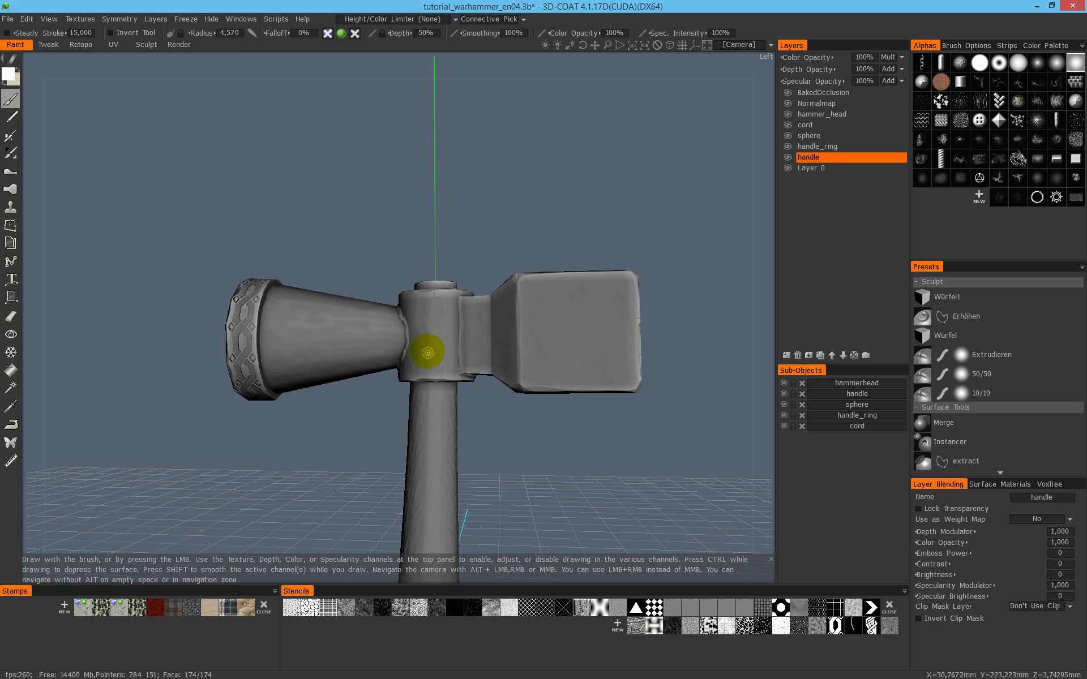
Set the viewport shading to Relief Only and view the baked hammer head from an angle
left_click(51, 21)
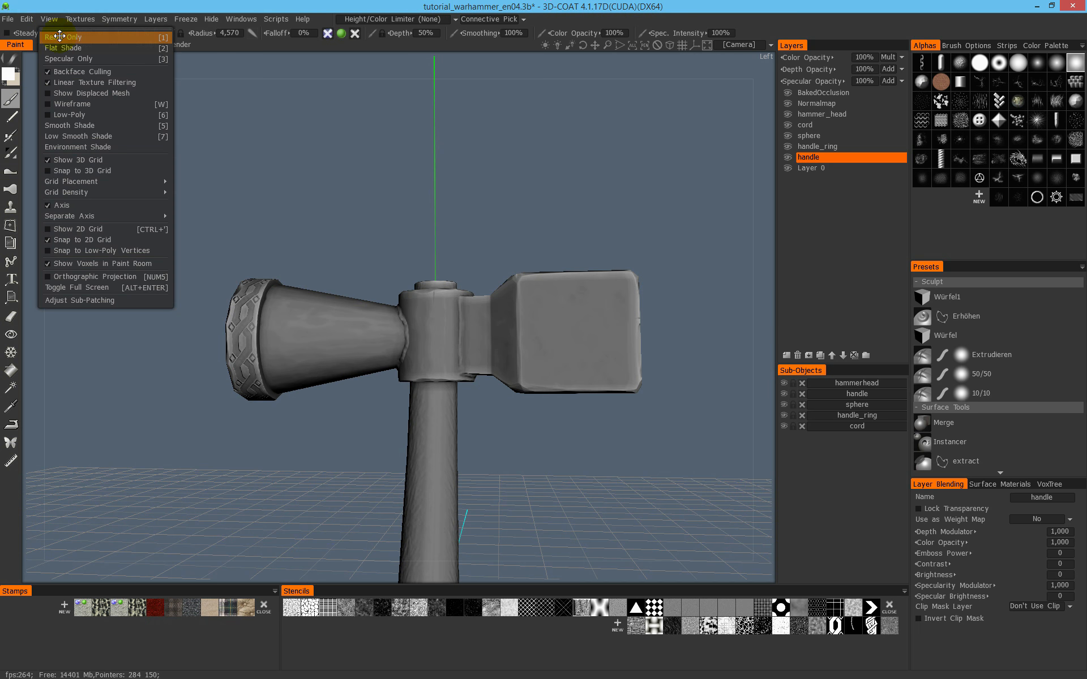
left_click(92, 37)
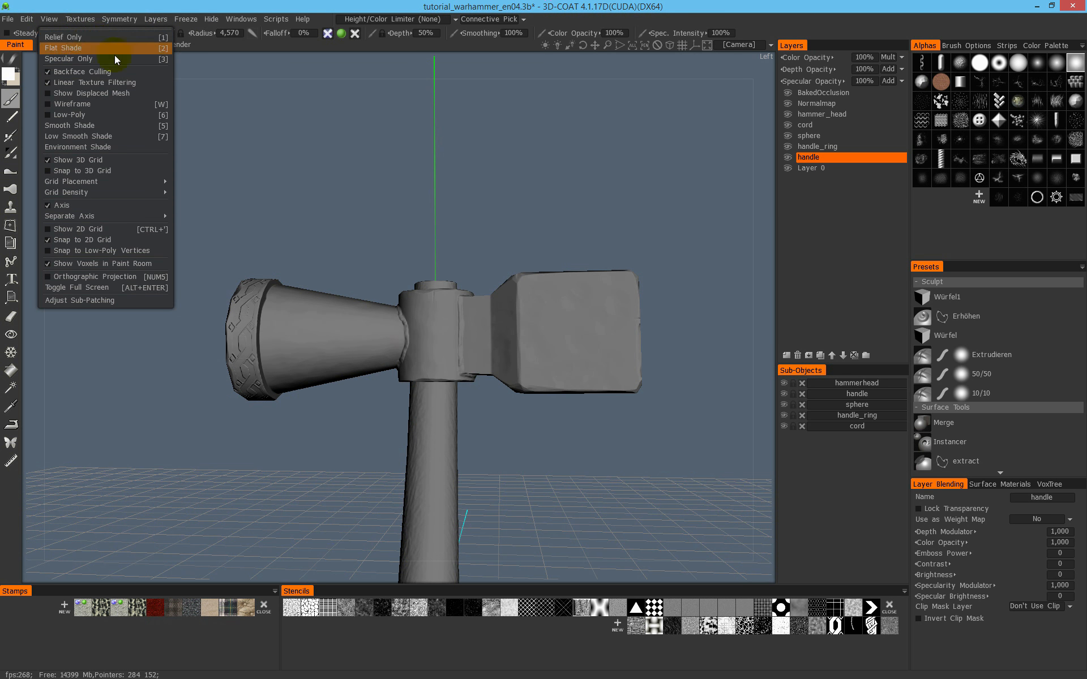
left_click(411, 263)
left_click_drag(433, 340, 725, 236, "alt")
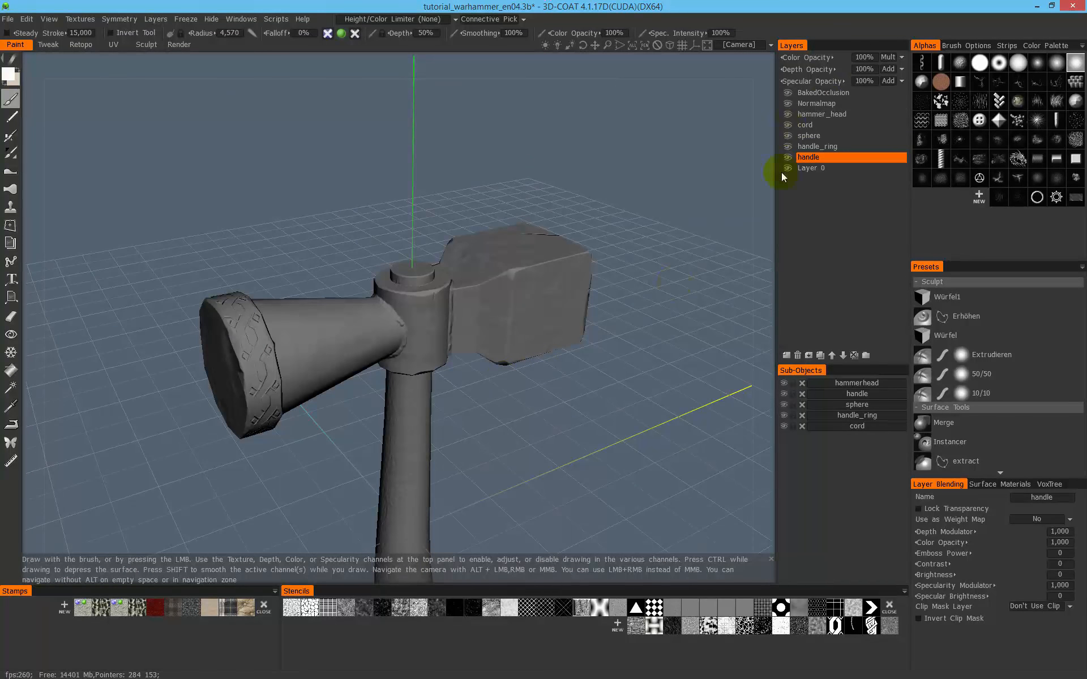
Select the Normalmap layer and toggle its visibility off and on to check the baked detail on the hammer head
left_click(808, 105)
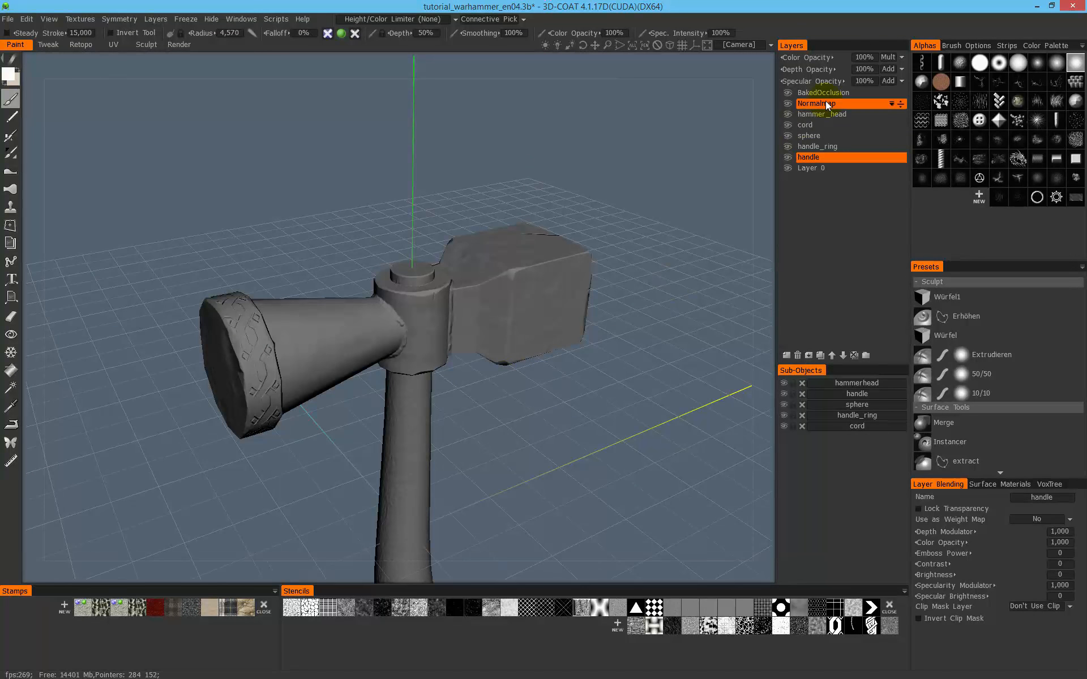
left_click(788, 103)
left_click(788, 103)
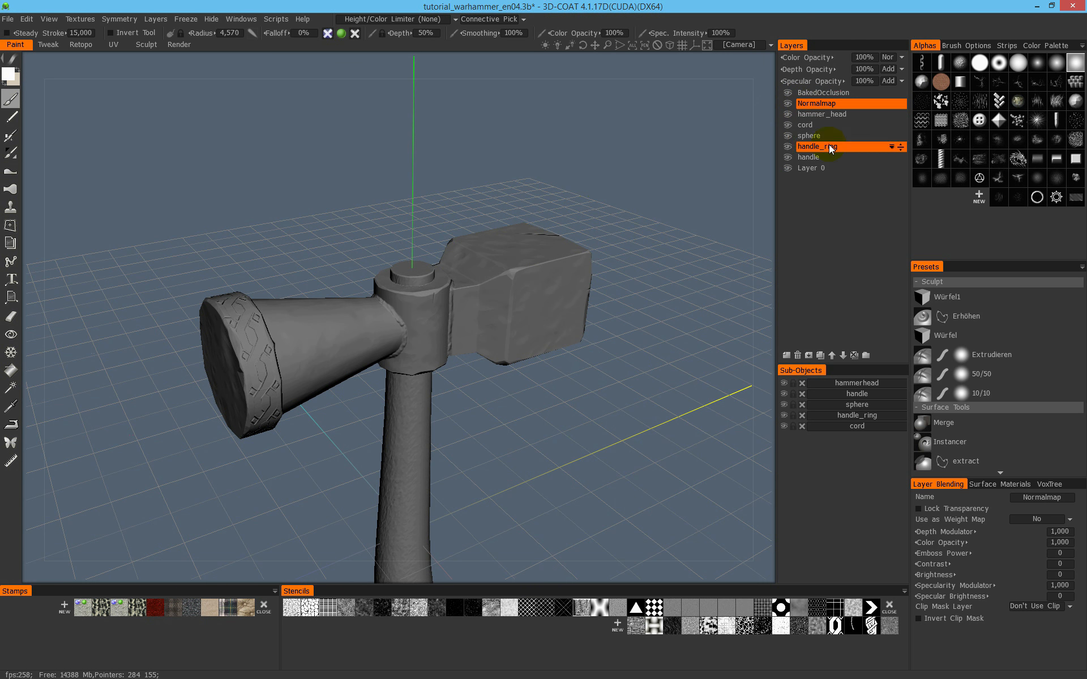
scroll(544, 249, "up", 4)
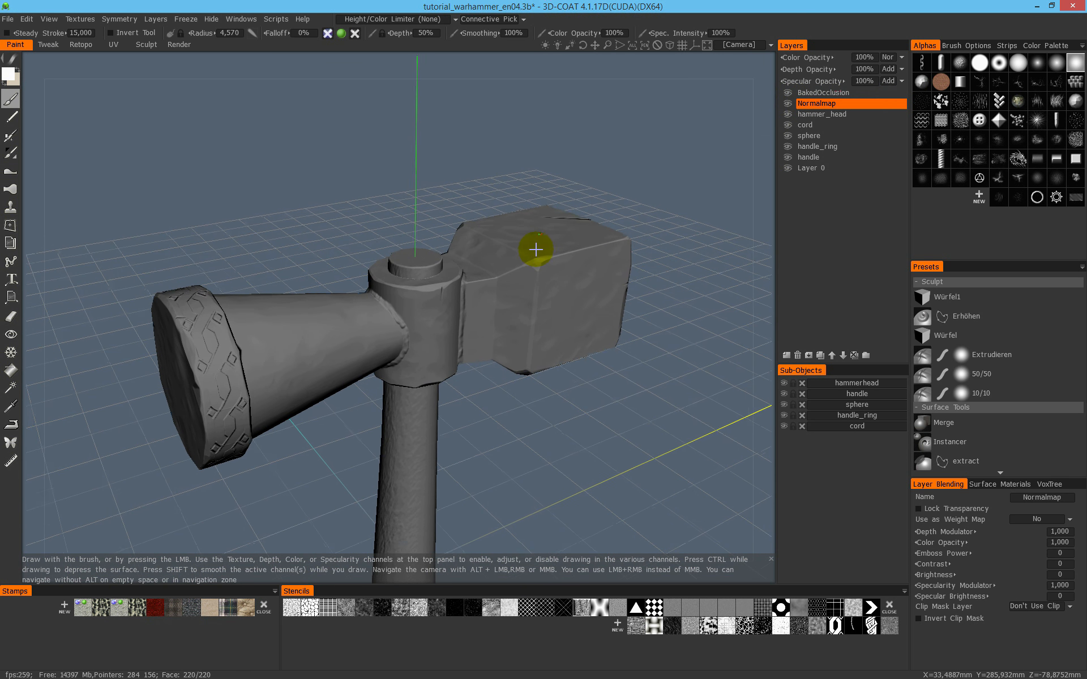
scroll(535, 312, "down", 3)
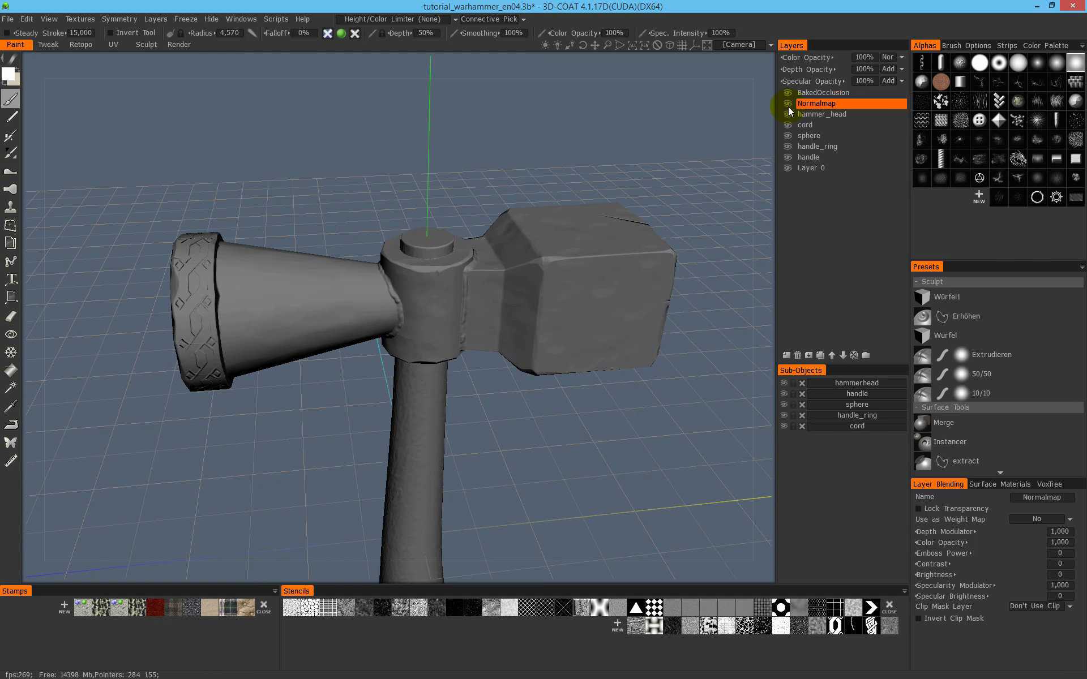
Hide the hammerhead sub-object to inspect the bake around the handle's upper end, and show it again
left_click(783, 383)
scroll(485, 298, "up", 5)
scroll(529, 243, "down", 3)
left_click_drag(437, 274, 637, 271, "alt")
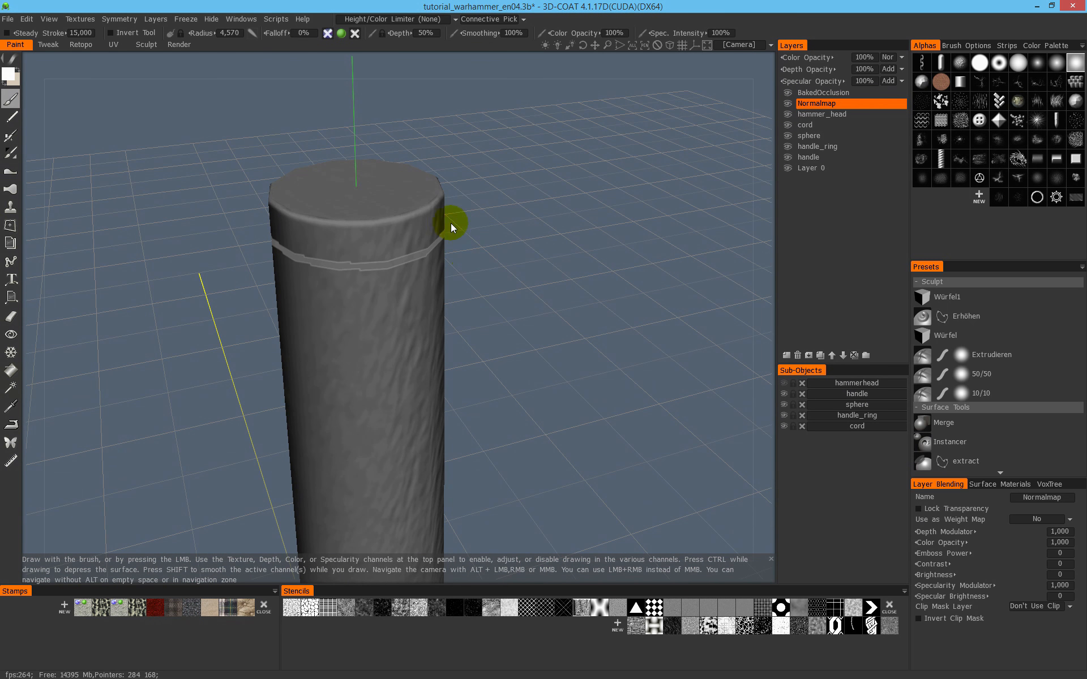
mouse_move(274, 248)
left_mouse_down("alt")
mouse_move(348, 257)
mouse_move(260, 232)
mouse_move(196, 242)
mouse_move(199, 279)
left_mouse_up("alt")
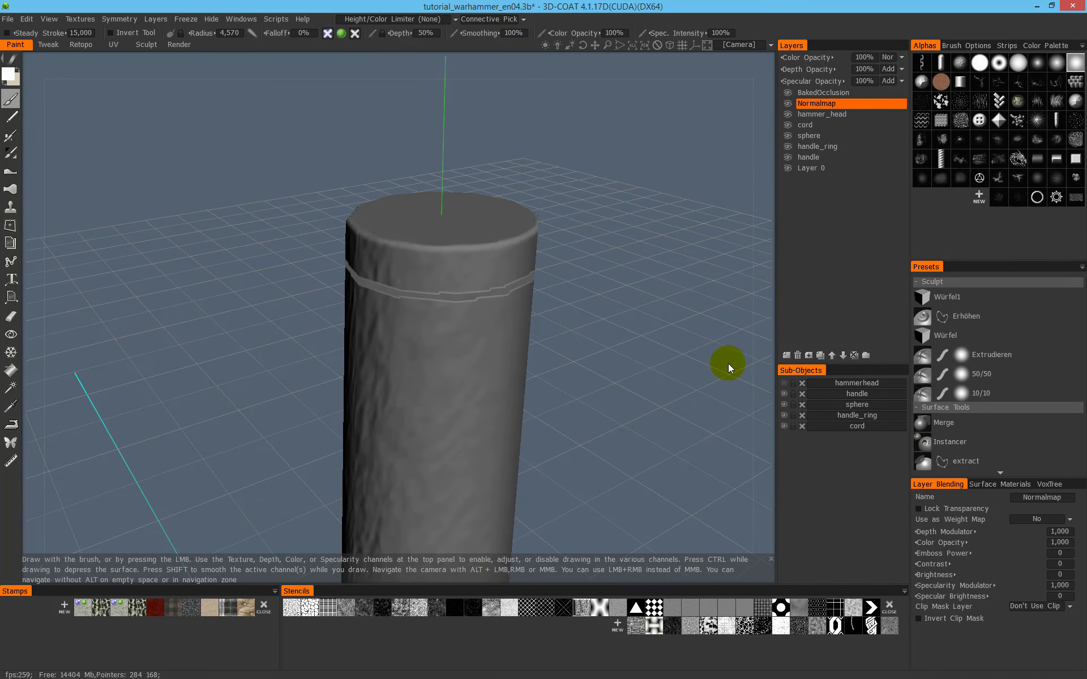
left_click(784, 384)
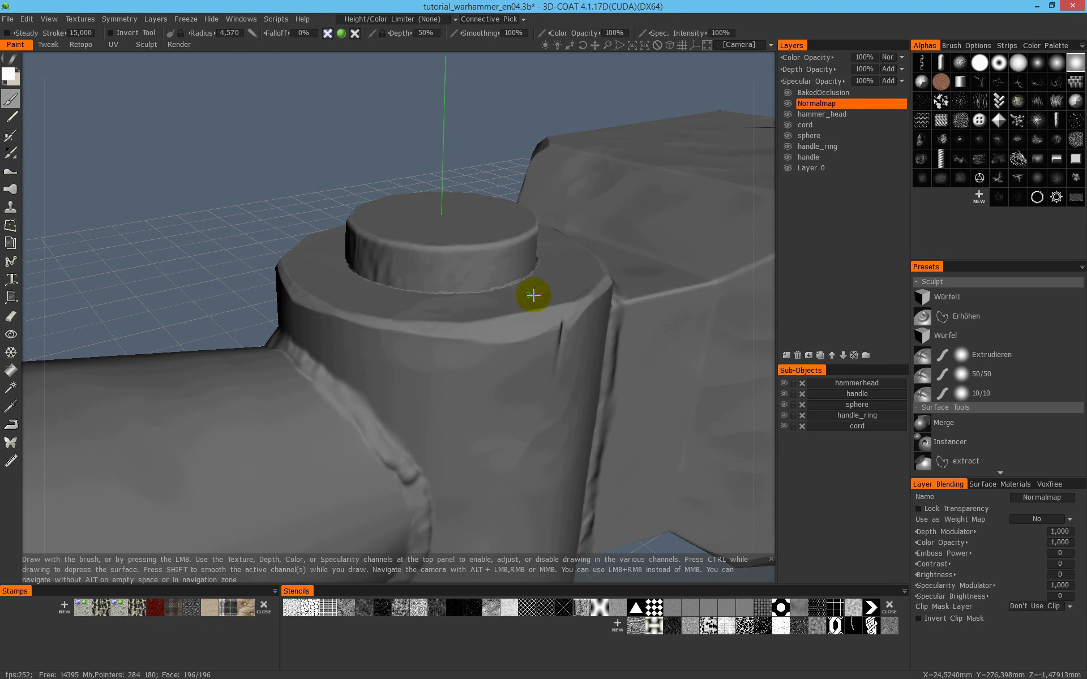
Hide the handle sub-object and inspect the baked ring on top of the hammer head where the handle passes through
mouse_move(529, 294)
left_mouse_down("alt")
mouse_move(461, 303)
mouse_move(477, 342)
mouse_move(553, 315)
left_mouse_up("alt")
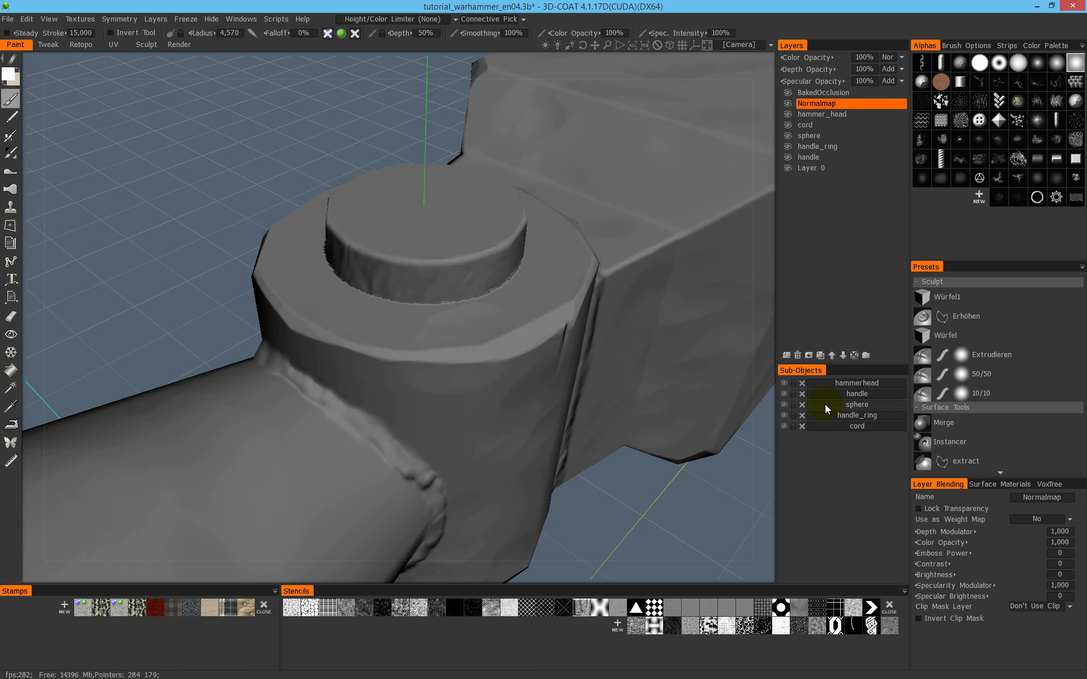
left_click(784, 396)
left_click_drag(501, 296, 498, 318, "alt")
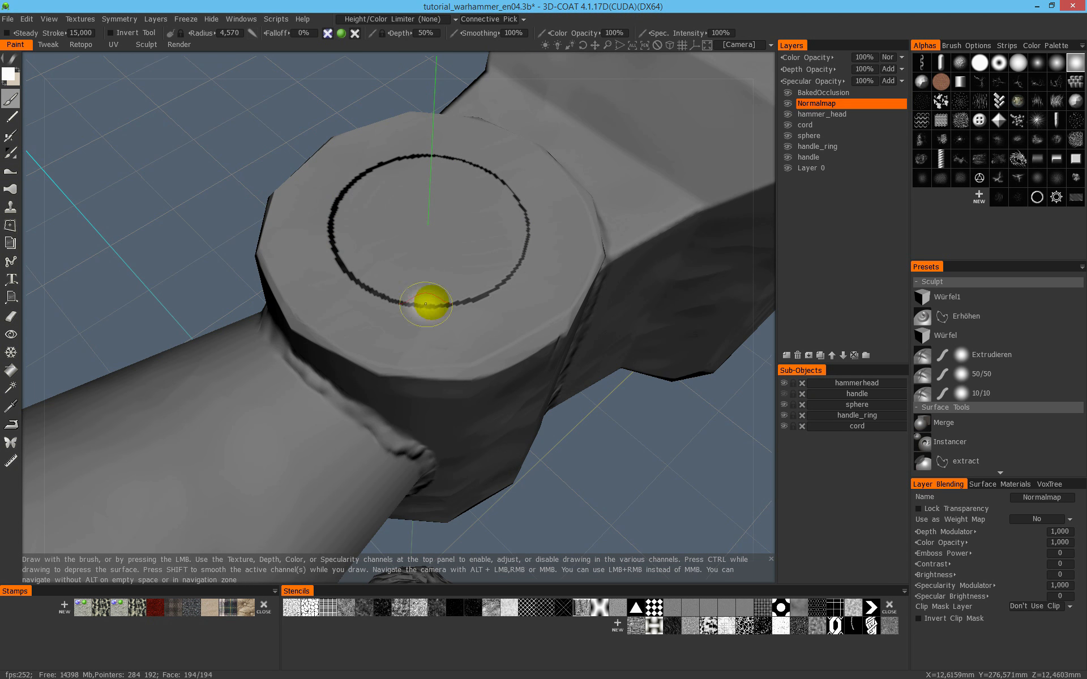
left_click_drag(538, 269, 530, 259, "alt")
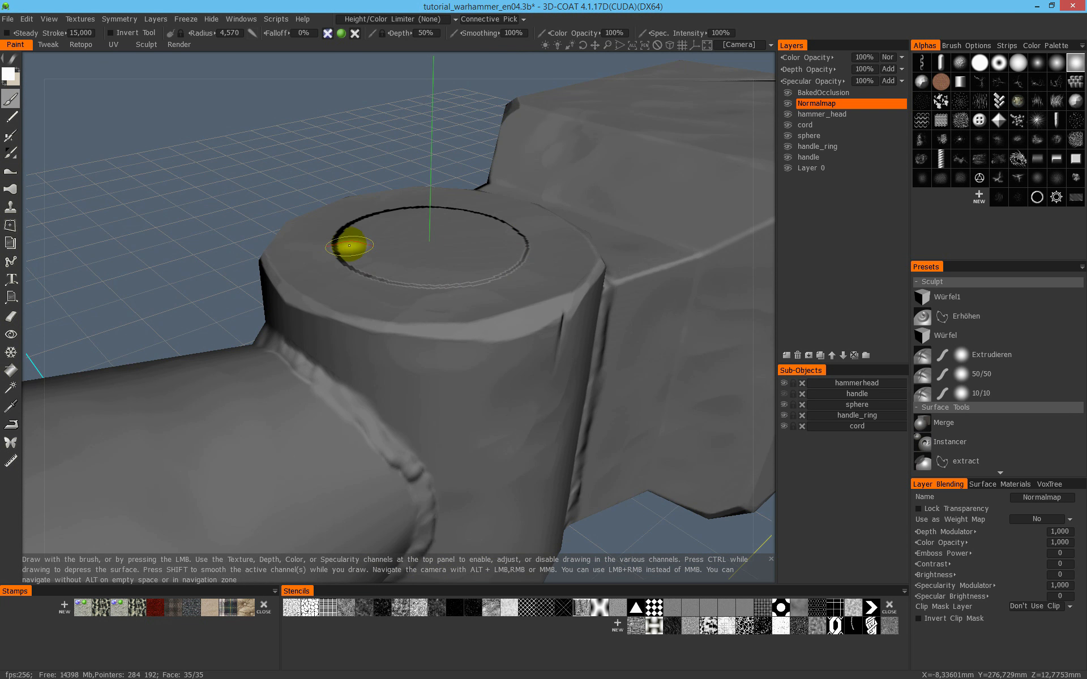
left_click_drag(497, 277, 399, 307, "alt")
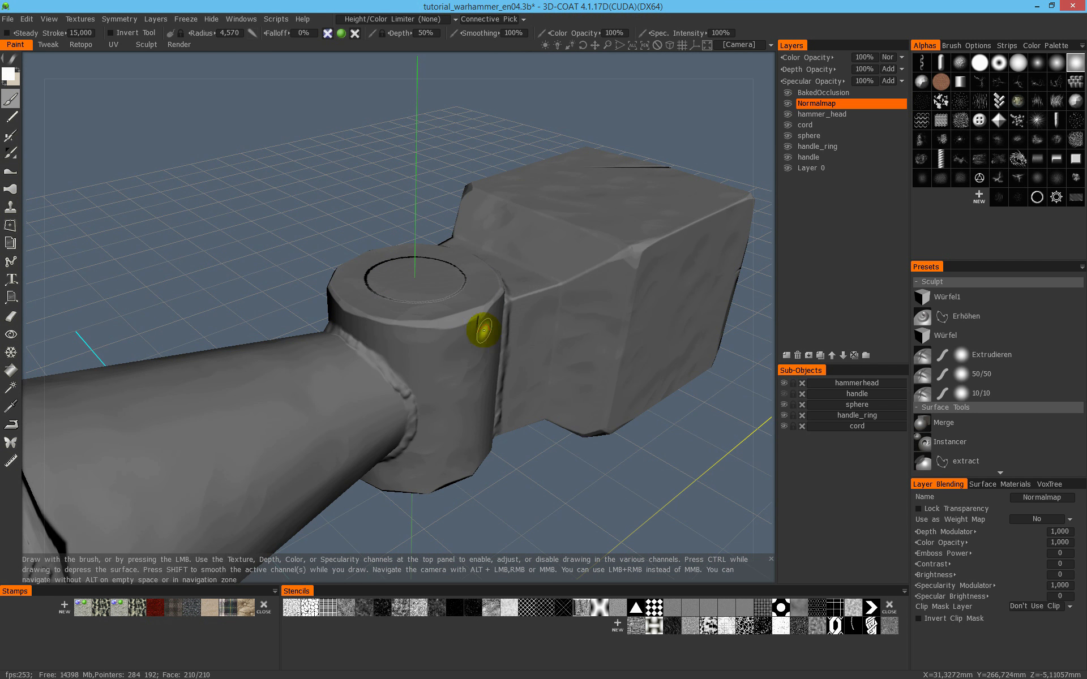
Open the Texture Editor, display the Normals map of my_uvs, and enlarge the window
key("t")
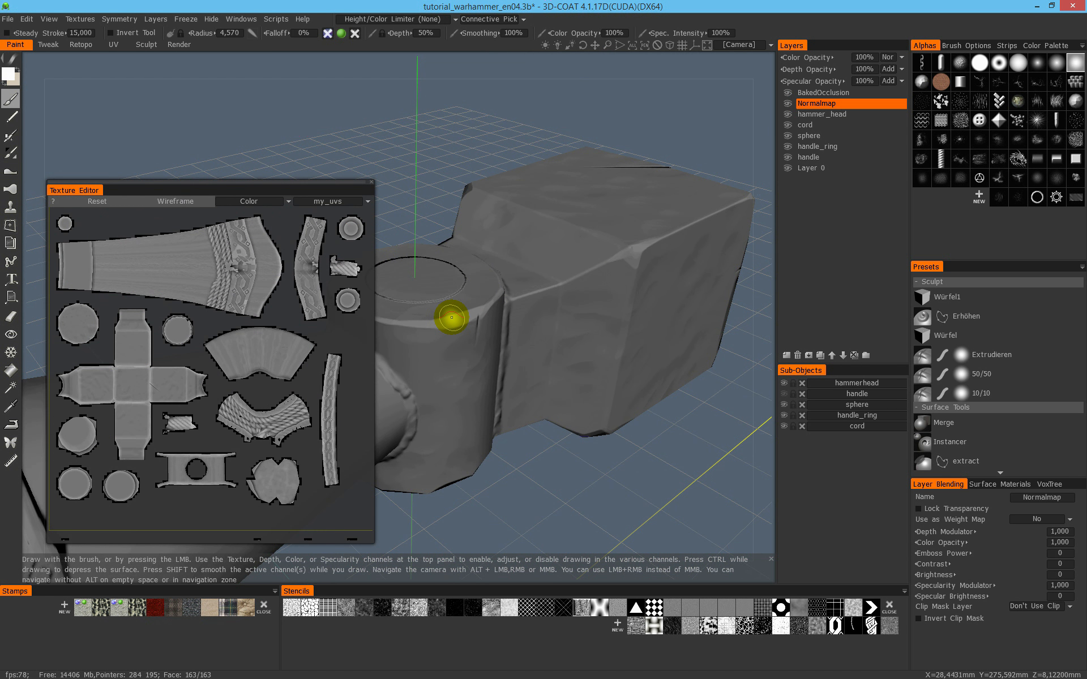
left_click_drag(304, 189, 290, 125)
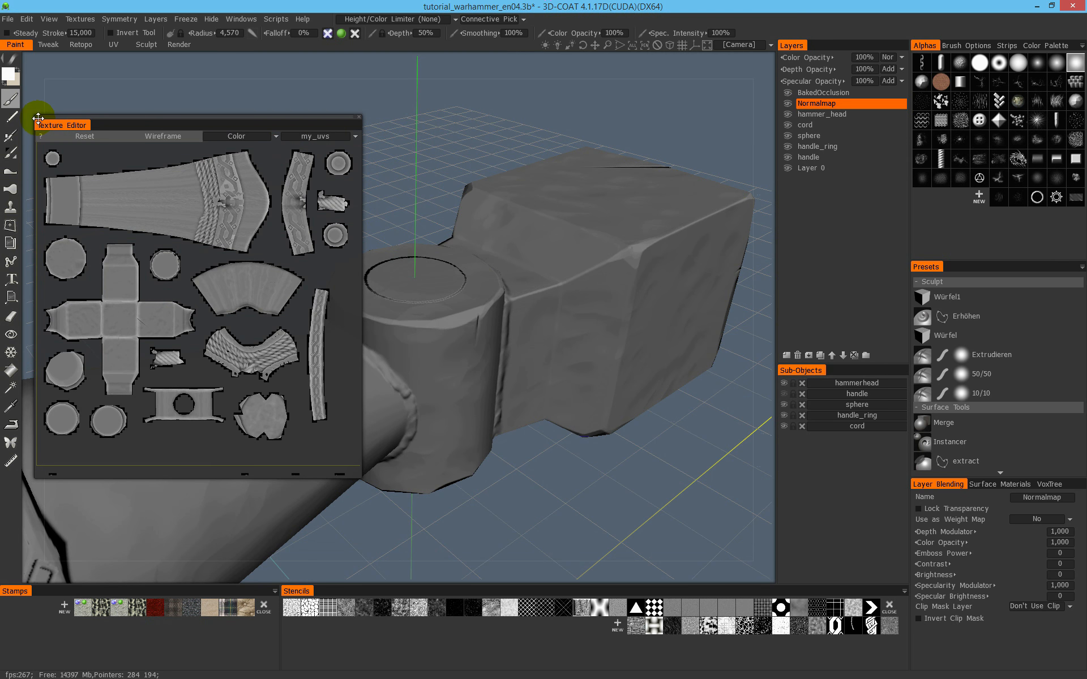
left_click(82, 21)
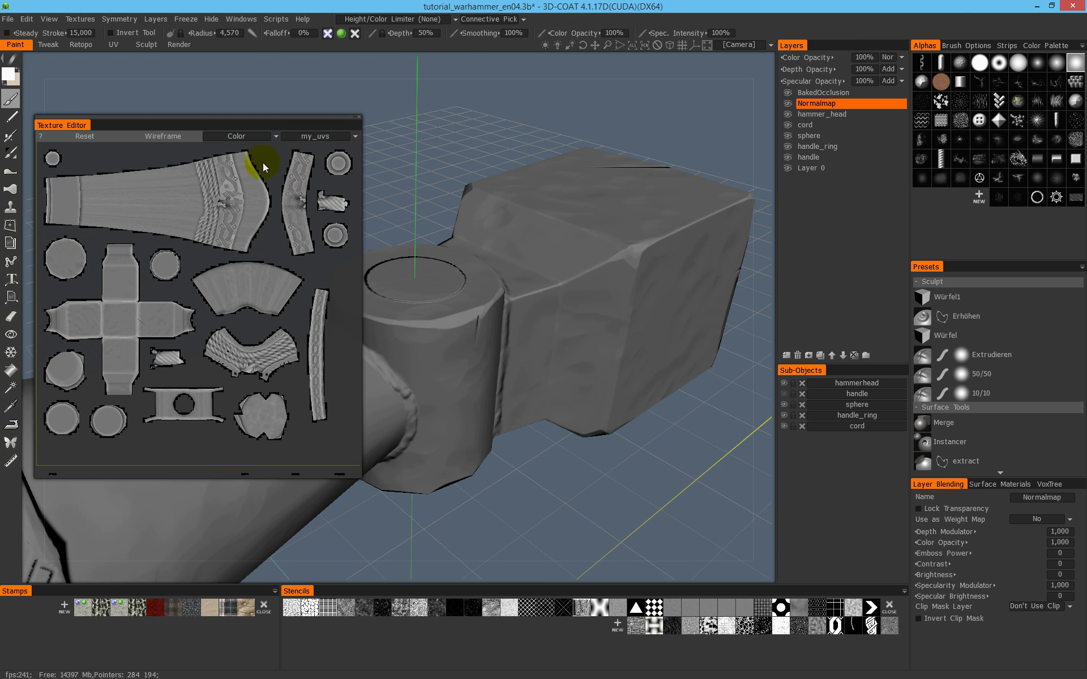
left_click(251, 136)
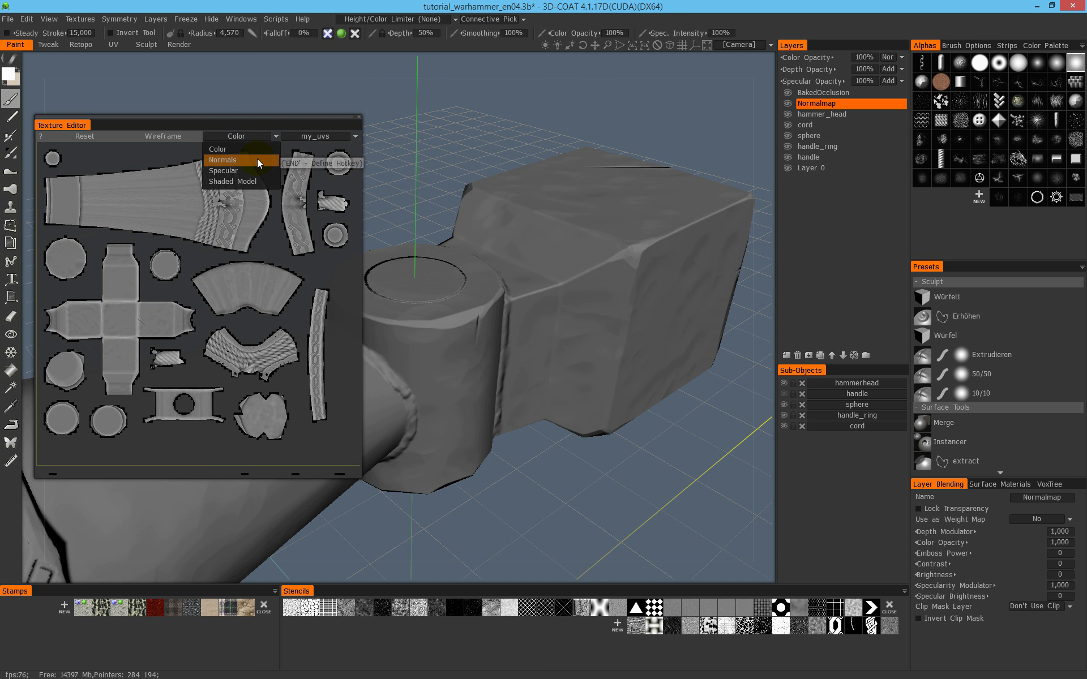
left_click(257, 160)
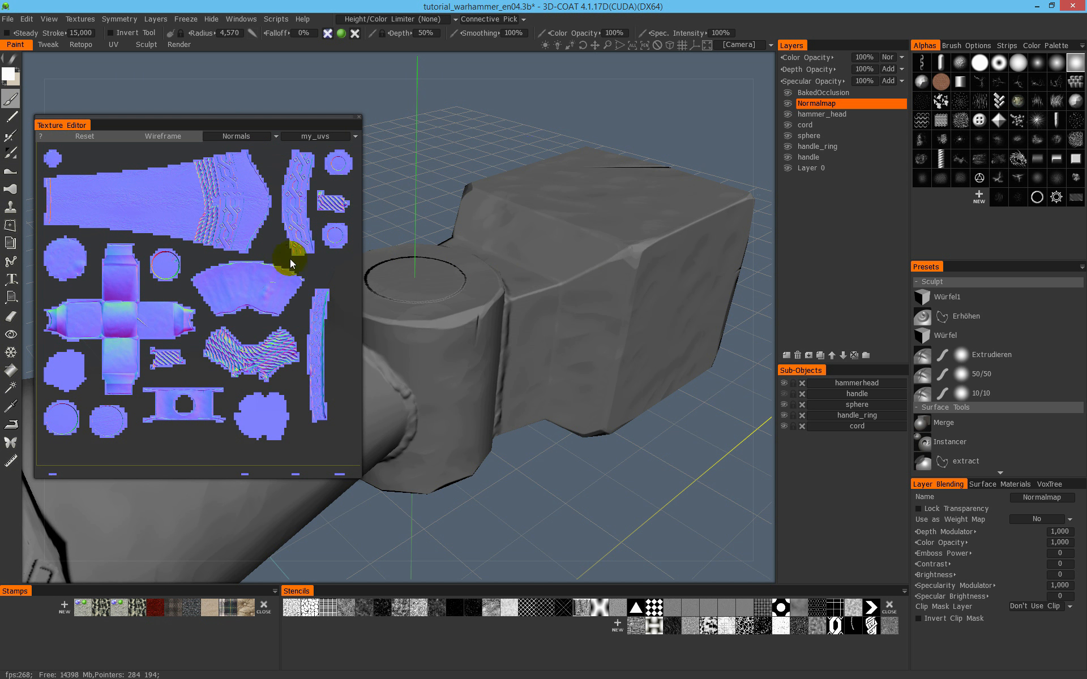
left_click_drag(361, 478, 428, 530)
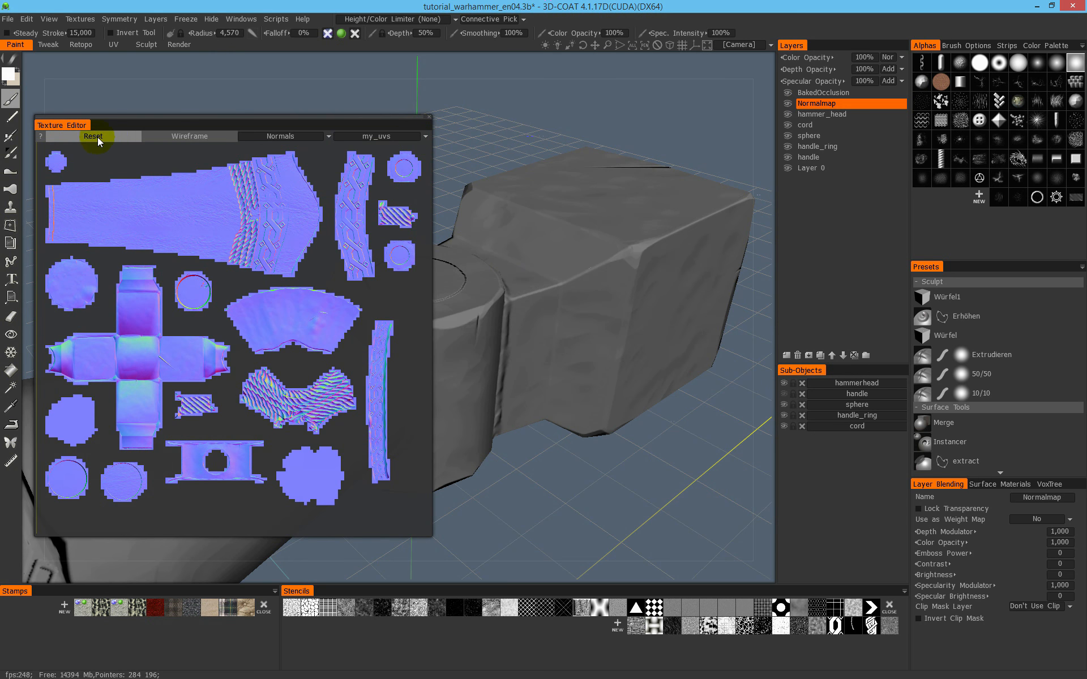
Overlay the wireframe on the normal map, then show and hide the handle sub-object to identify its UV islands
left_click(189, 136)
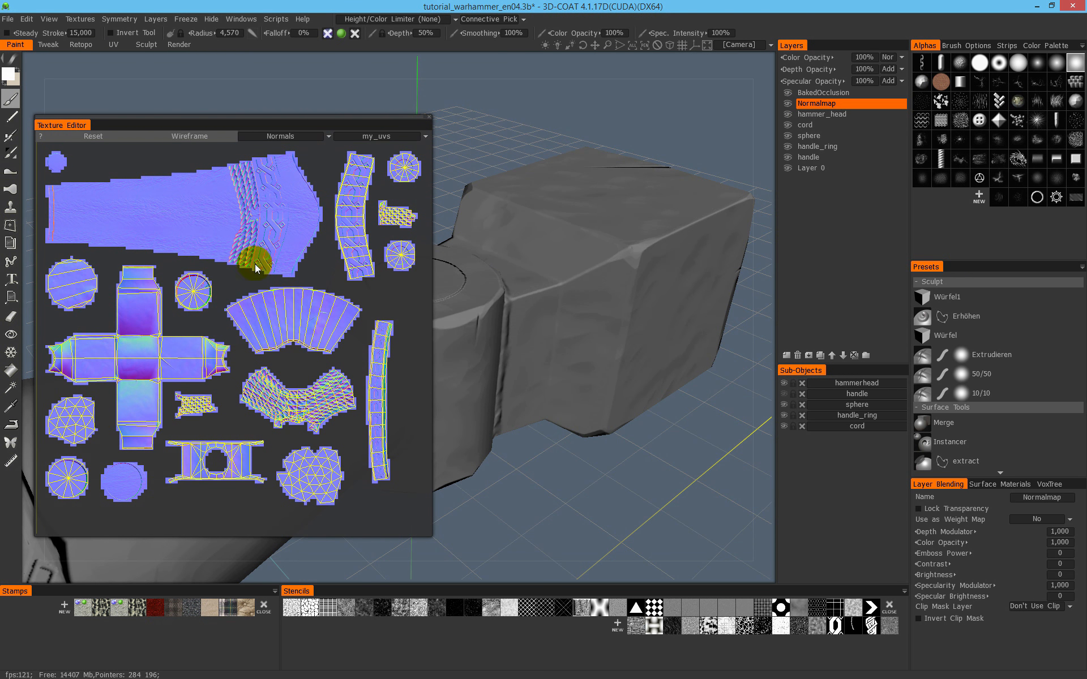
scroll(331, 221, "down", 2)
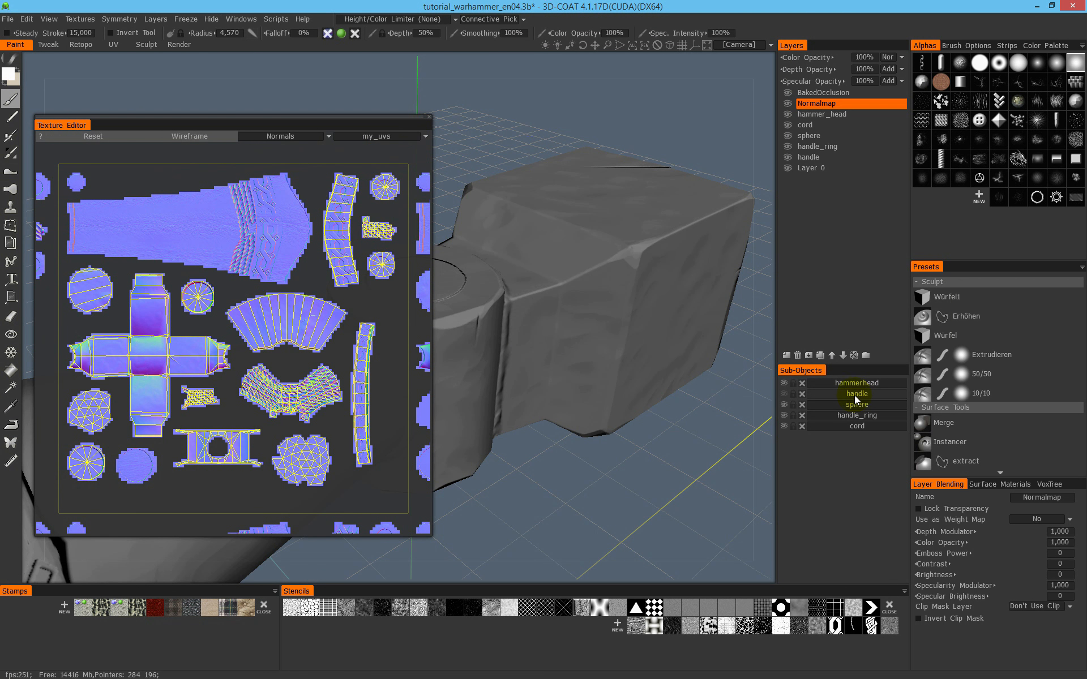
left_click(784, 394)
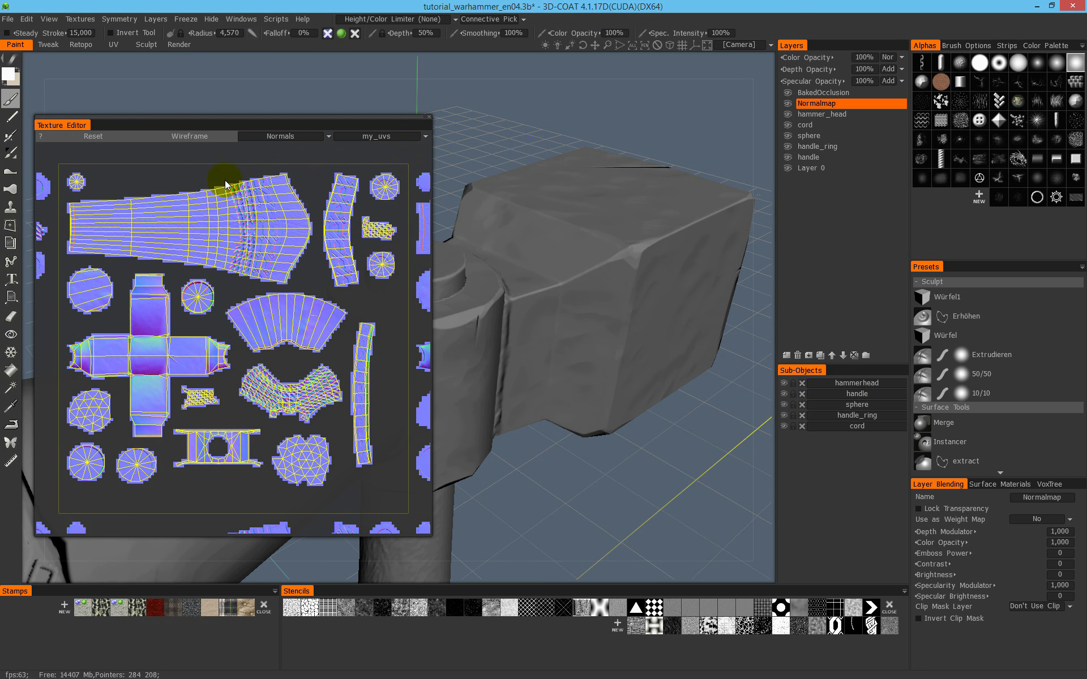
left_click(784, 394)
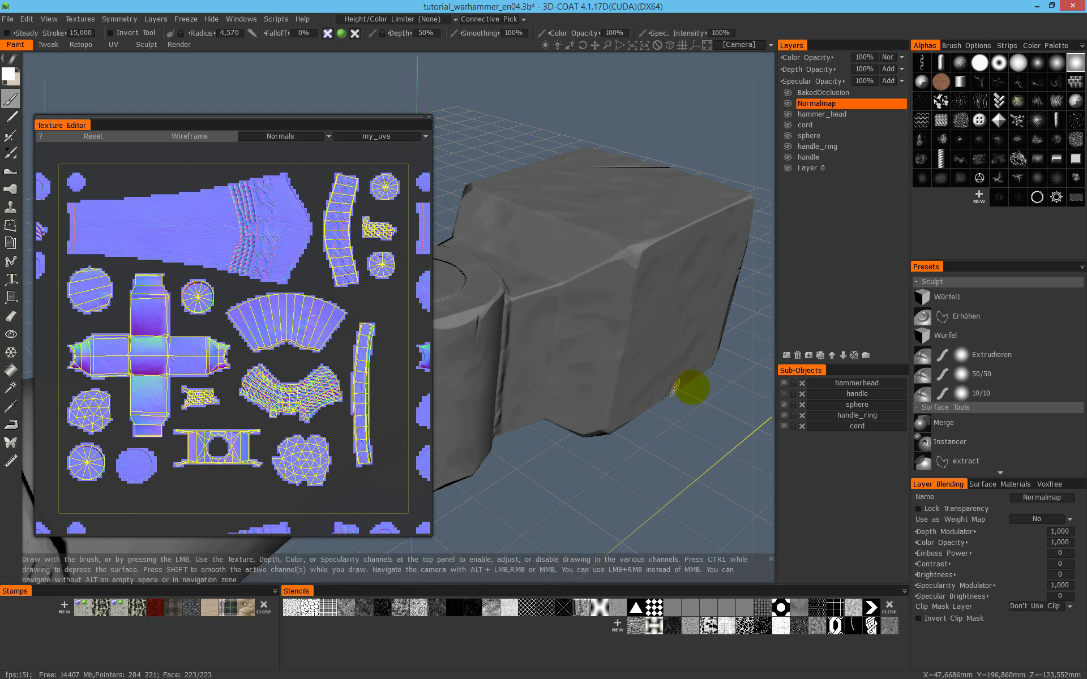
Compare the circular UV islands in the normal map with the baked ring on top of the hammer head
left_click_drag(535, 280, 589, 351, "alt")
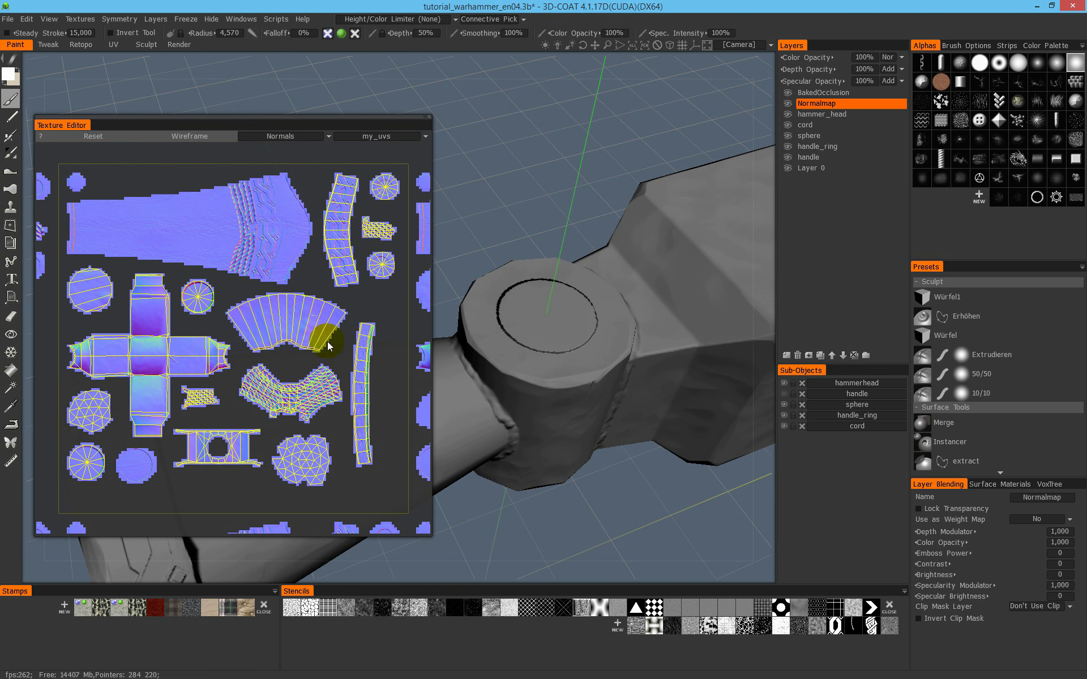
scroll(193, 283, "up", 5)
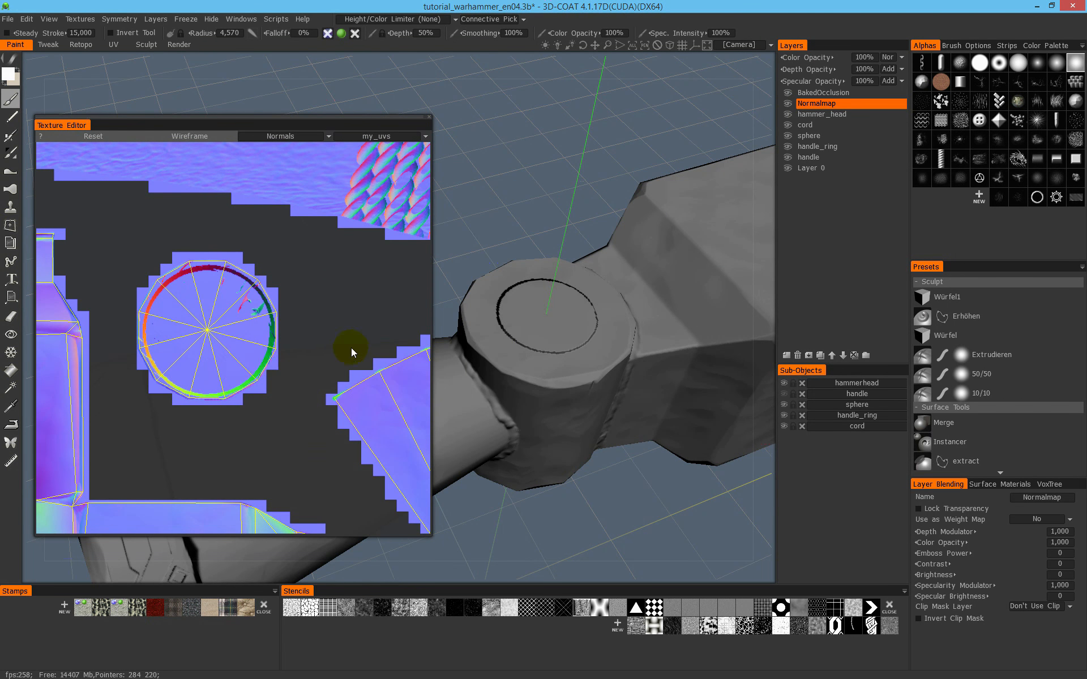
scroll(287, 369, "down", 5)
scroll(287, 376, "up", 2)
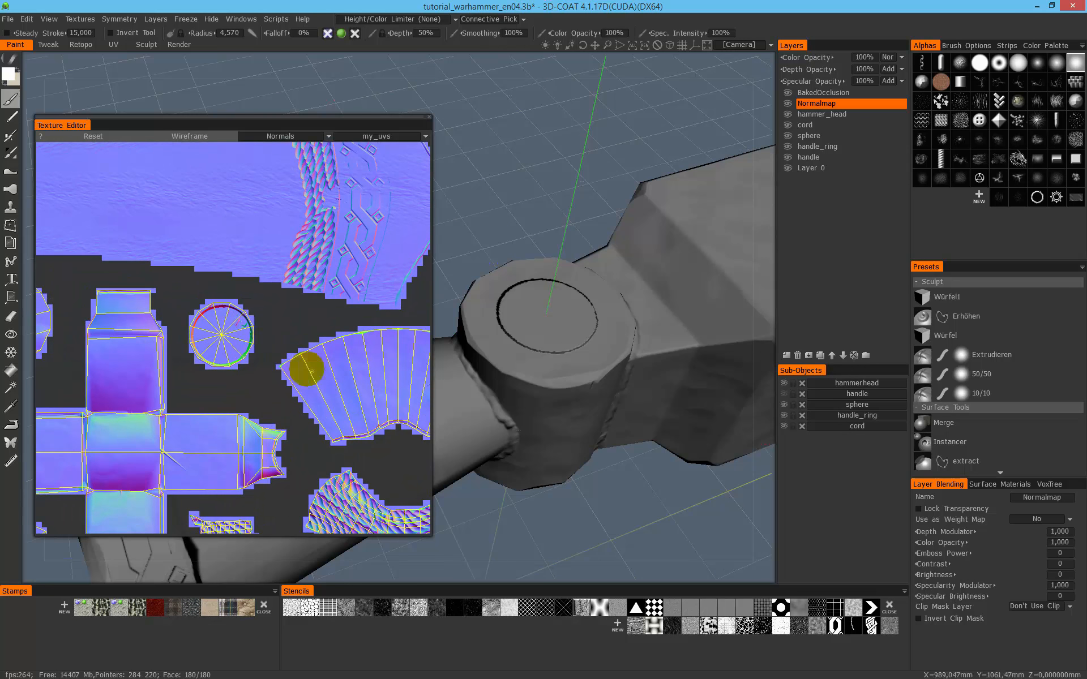
Enable depth-only painting and draw a test stroke inside the hammer head's top ring on a new layer above Normalmap
left_click(341, 33)
left_click(328, 34)
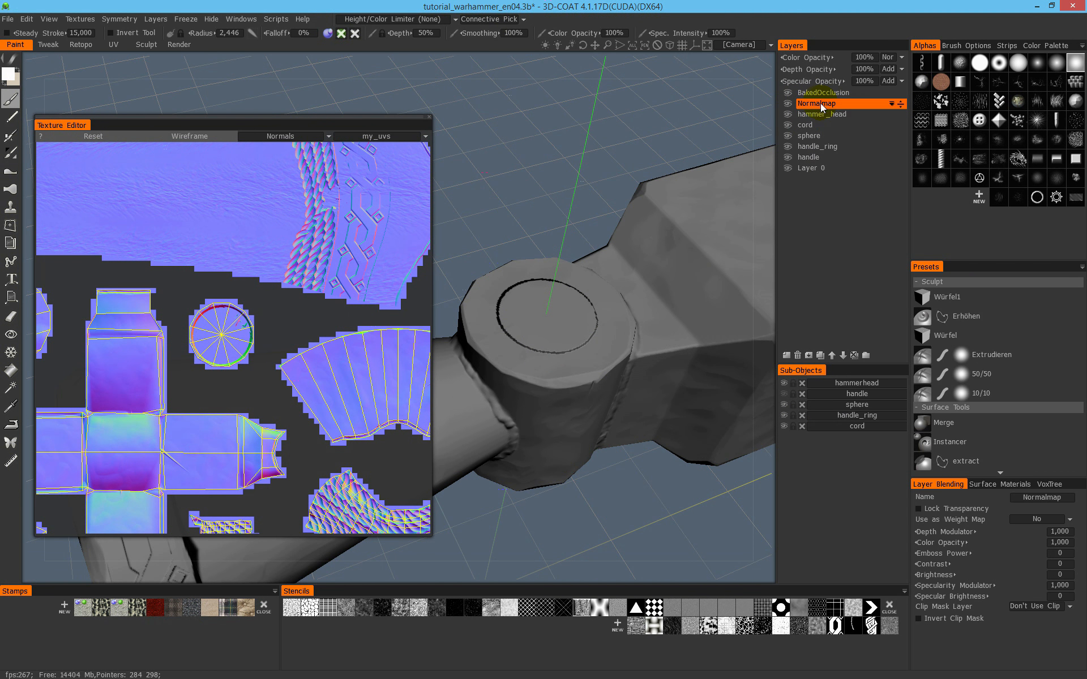
left_click(787, 356)
left_click_drag(571, 328, 544, 295)
Find the UV island containing the painted test stroke in the Texture Editor's normal map
right_click_drag(223, 311, 338, 333)
scroll(338, 333, "down", 2)
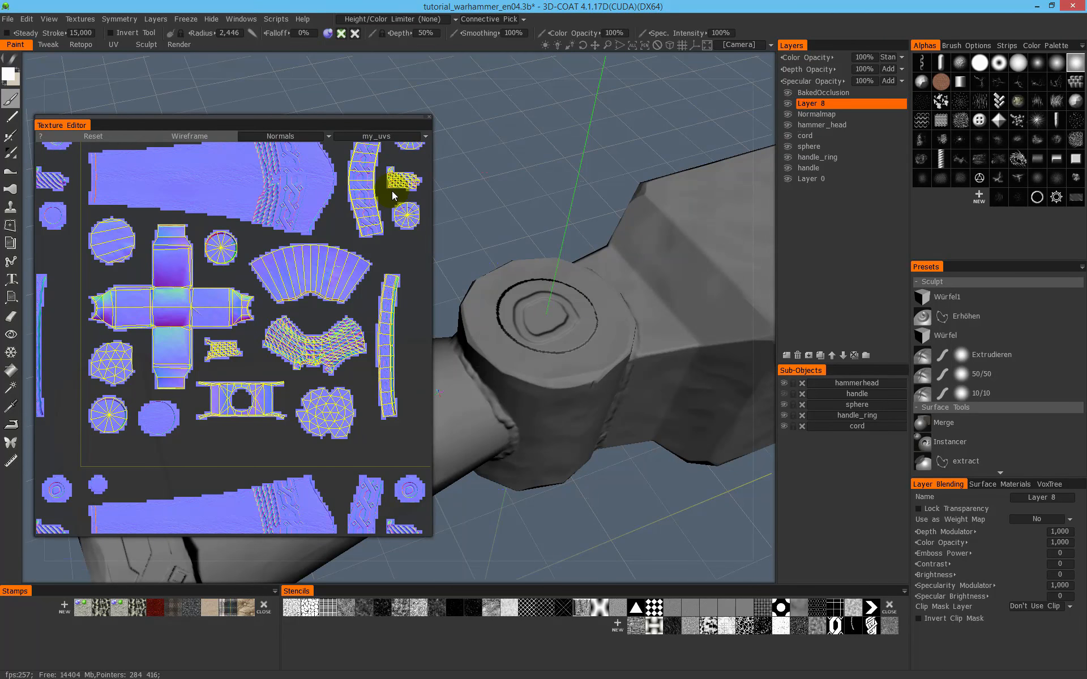
scroll(391, 197, "up", 5)
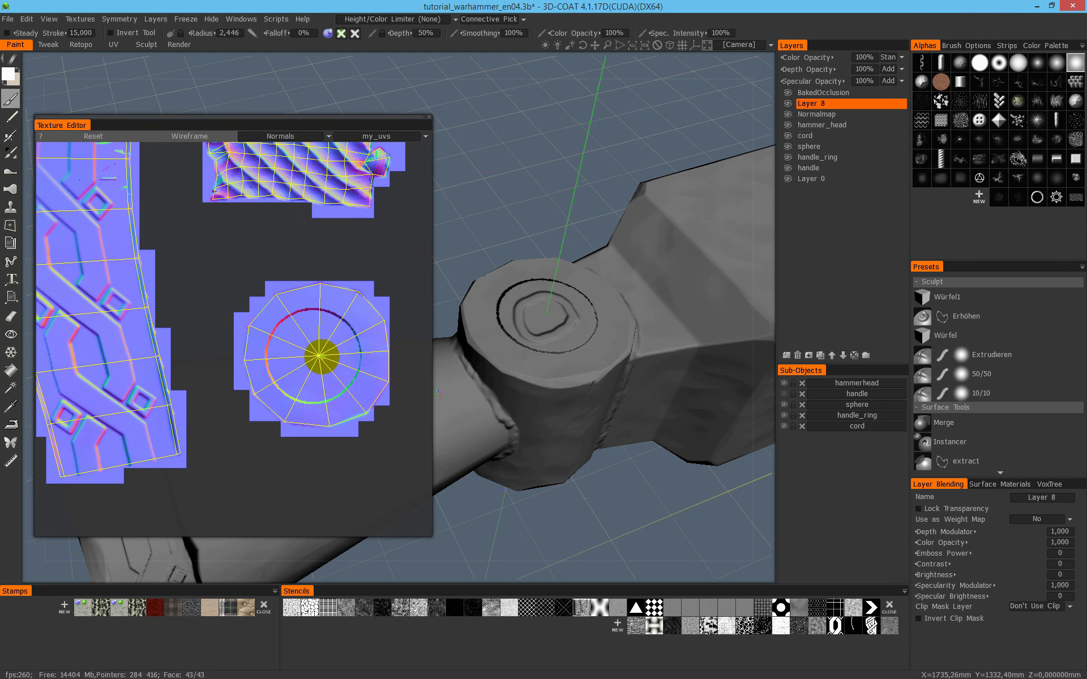
scroll(214, 392, "down", 5)
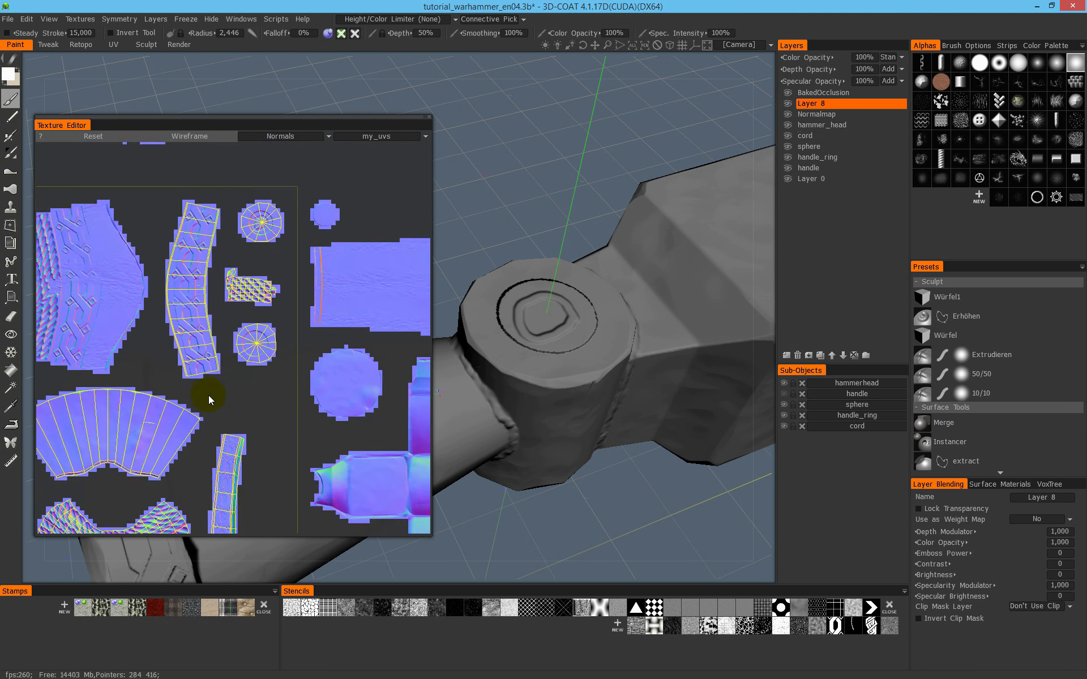
scroll(283, 227, "up", 5)
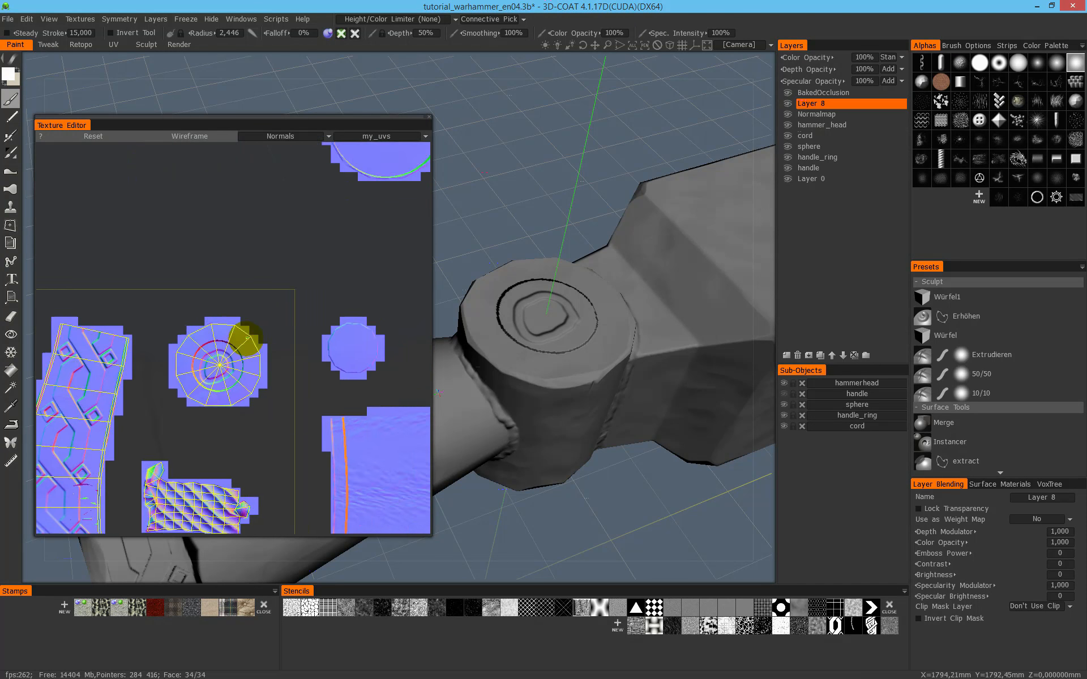
Paint more test strokes across the ring on top of the hammer head and check them on its UV island
left_click_drag(527, 297, 565, 296)
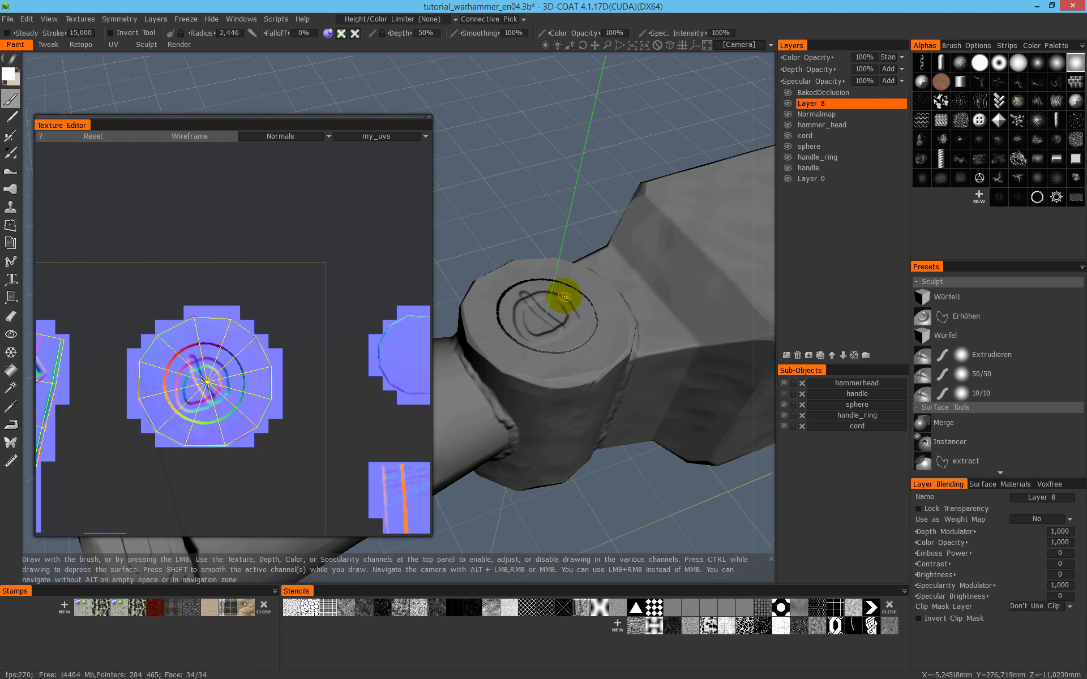
left_click_drag(493, 308, 531, 322)
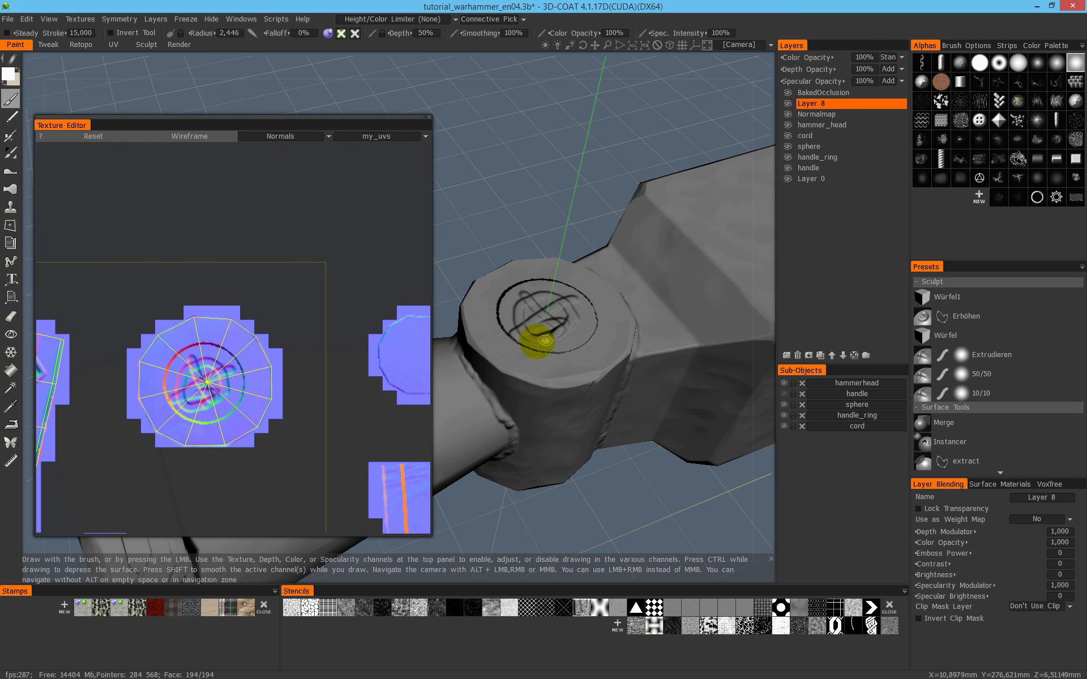
right_click_drag(246, 395, 285, 327)
scroll(303, 351, "down", 3)
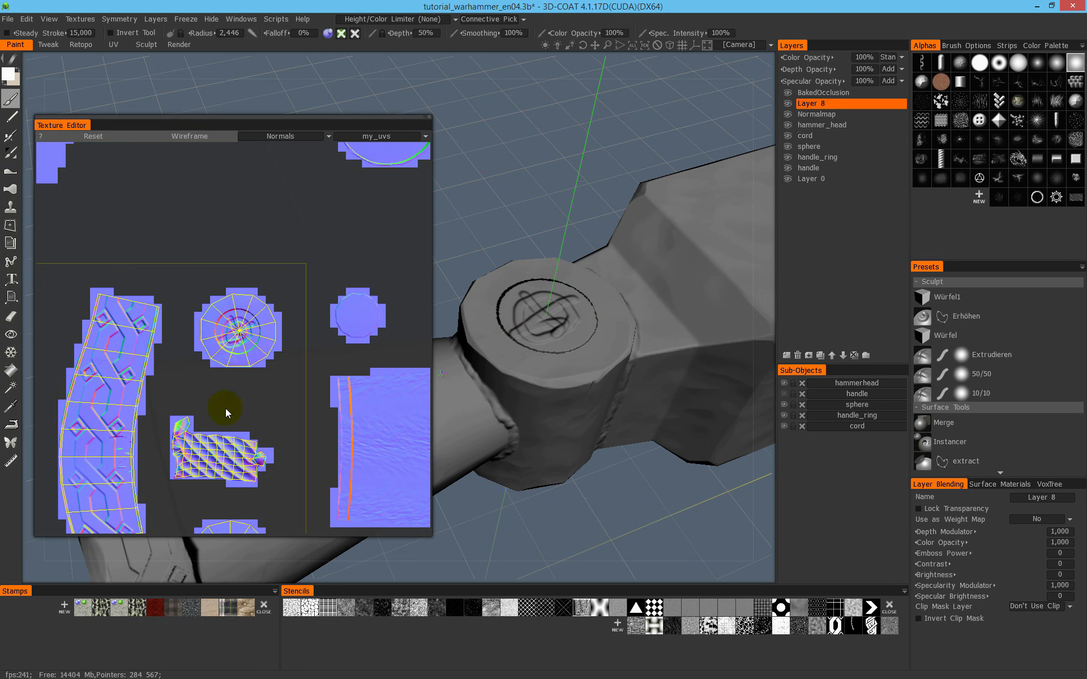
Delete the test paint layer and close the Texture Editor
scroll(285, 364, "down", 3)
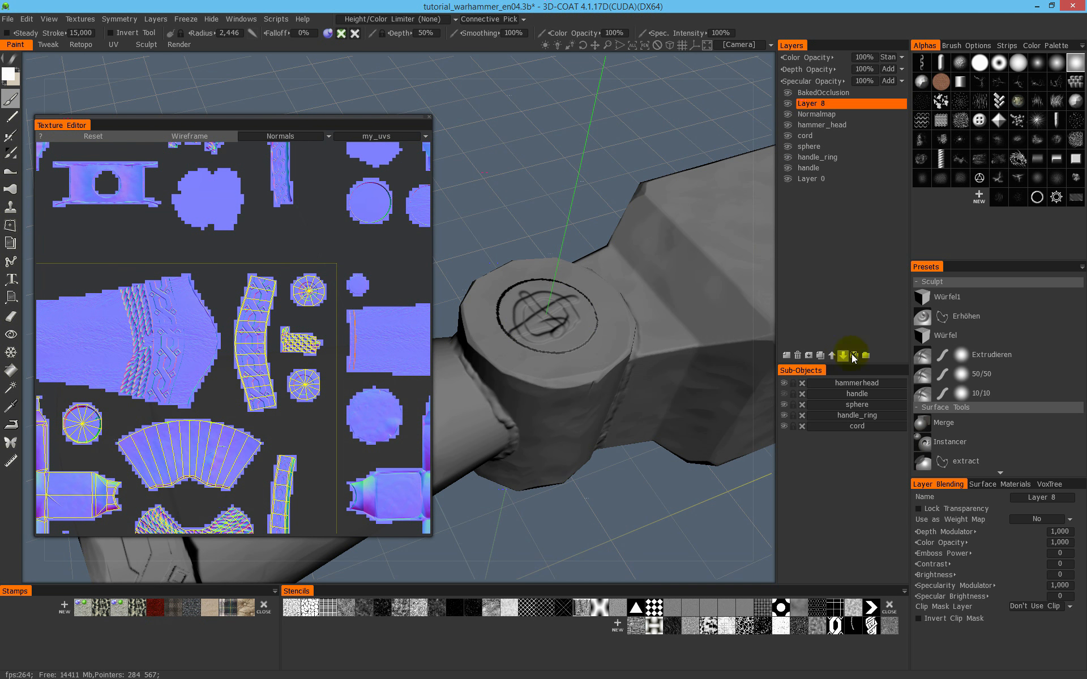
left_click(798, 355)
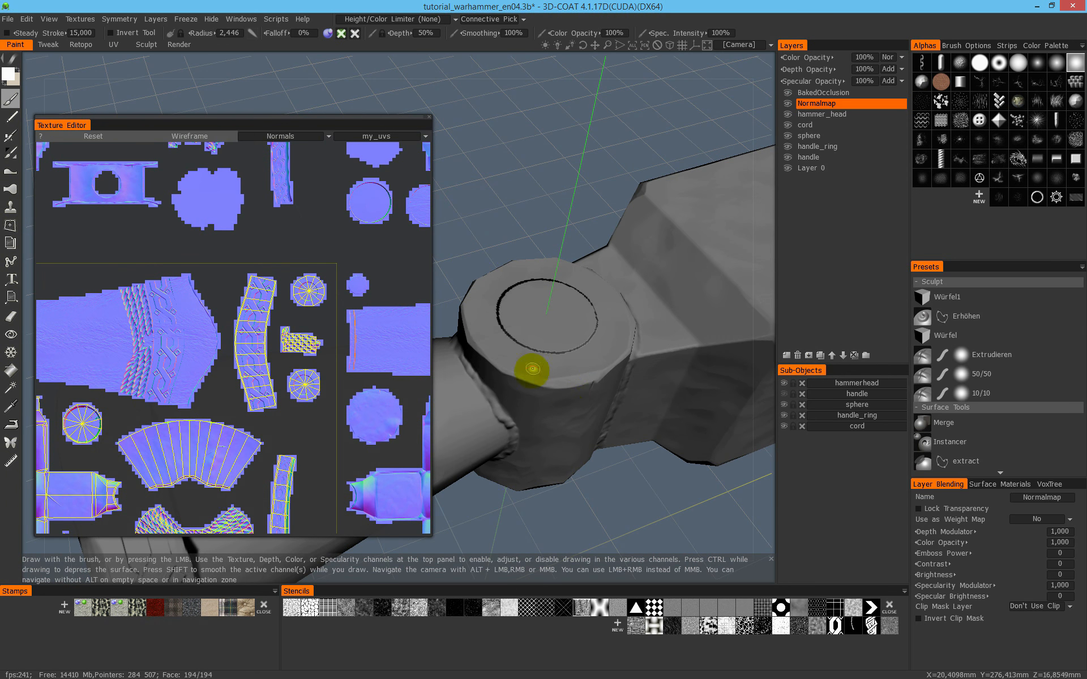
left_click(430, 117)
Hide and show the cord sub-object to compare the real rope geometry with the rope detail baked onto the handle
mouse_move(544, 317)
left_mouse_down("alt")
mouse_move(583, 364)
mouse_move(562, 324)
left_mouse_up("alt")
right_click_drag(619, 429, 532, 297, "alt")
left_click_drag(532, 296, 577, 239, "alt")
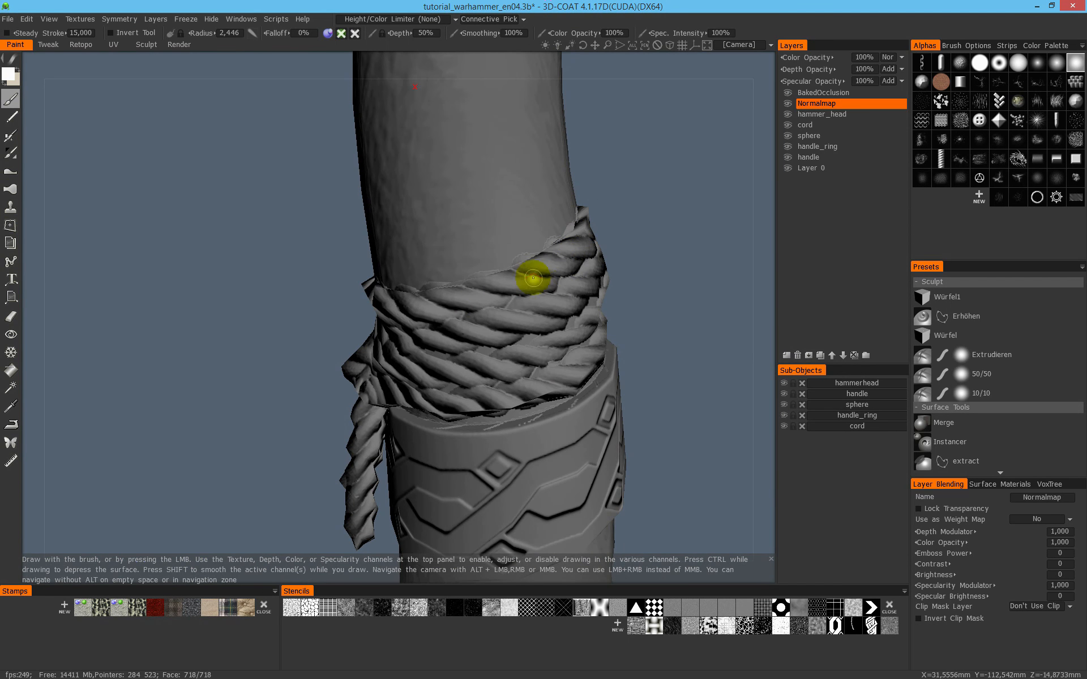
left_click(784, 426)
left_click_drag(769, 430, 410, 338, "alt")
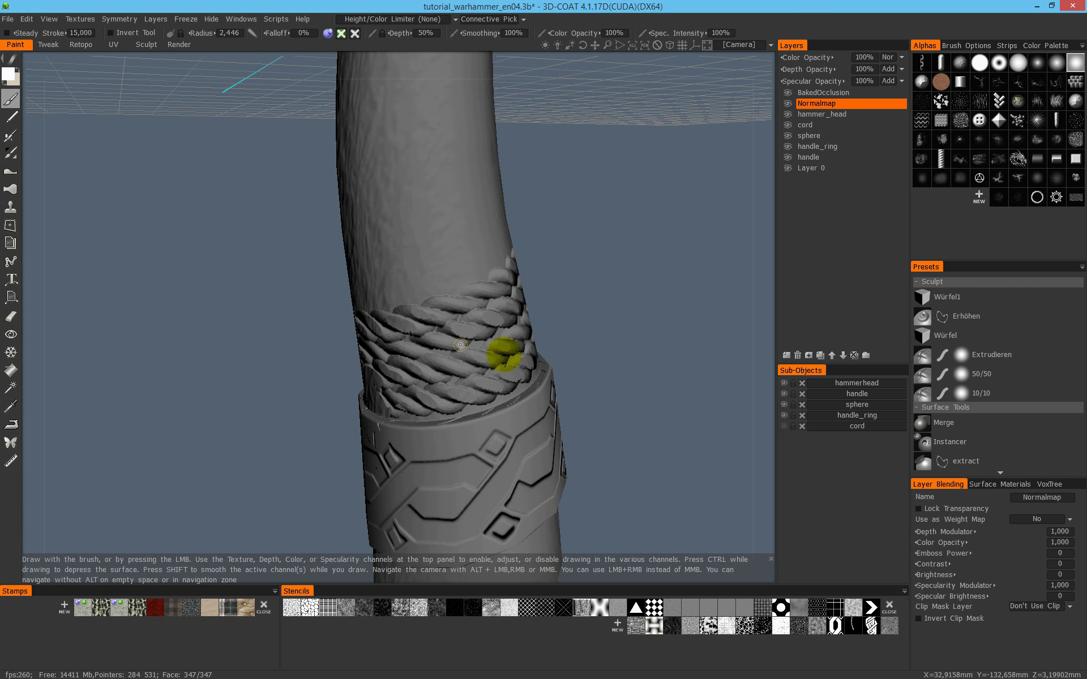
left_click(784, 425)
left_click_drag(513, 325, 495, 282, "alt")
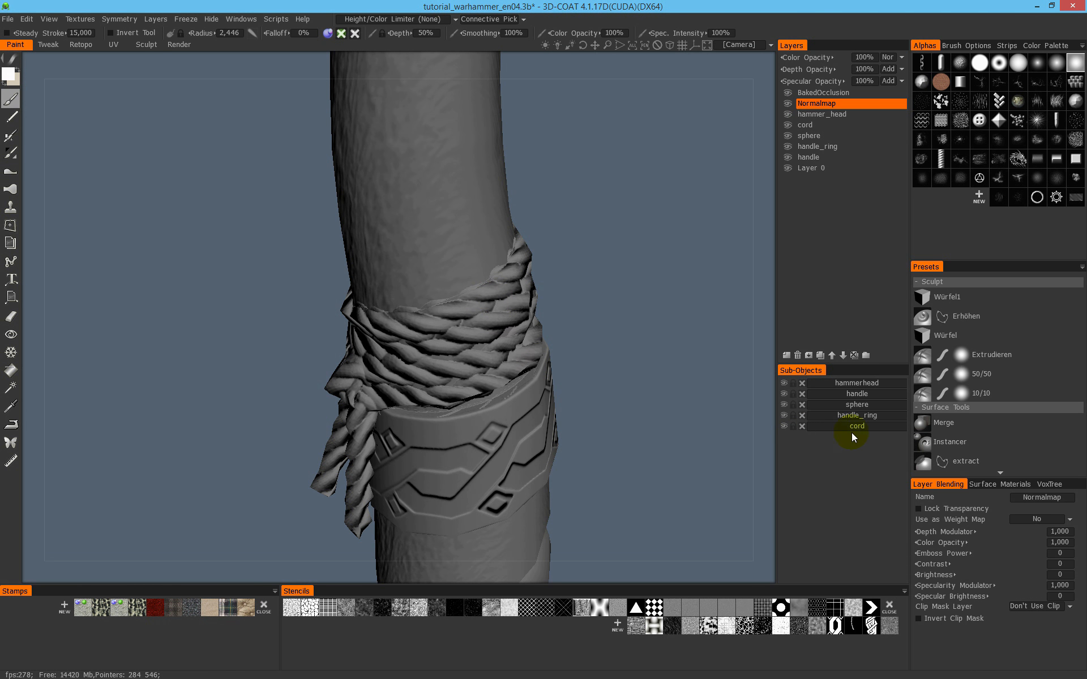
left_click(785, 425)
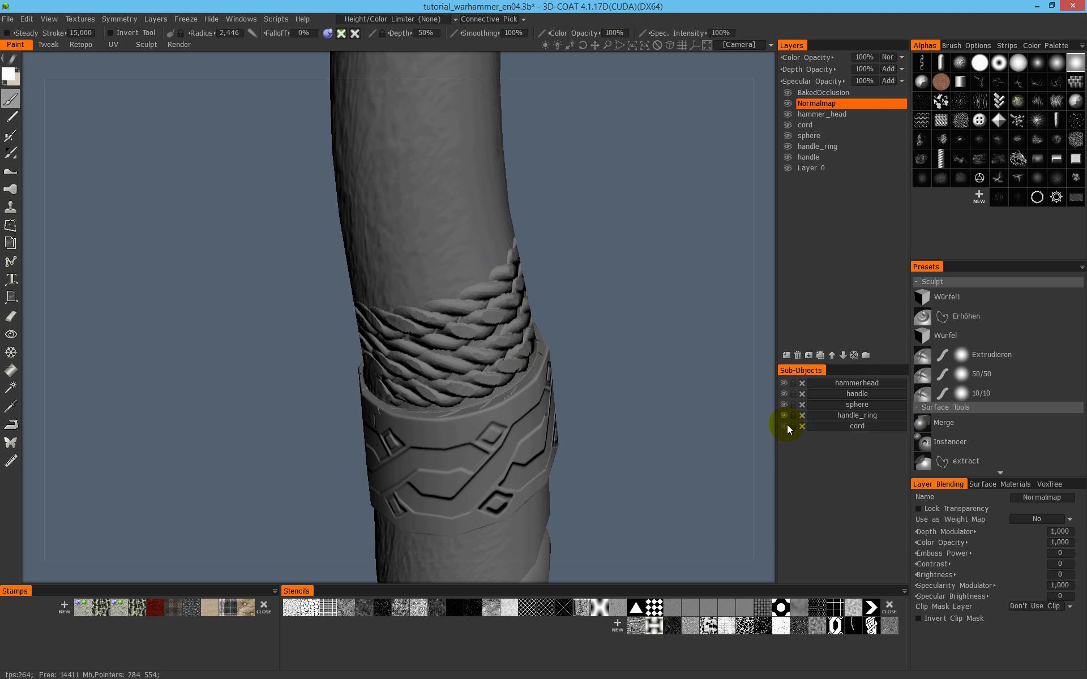
left_click(786, 426)
left_click_drag(647, 425, 438, 289)
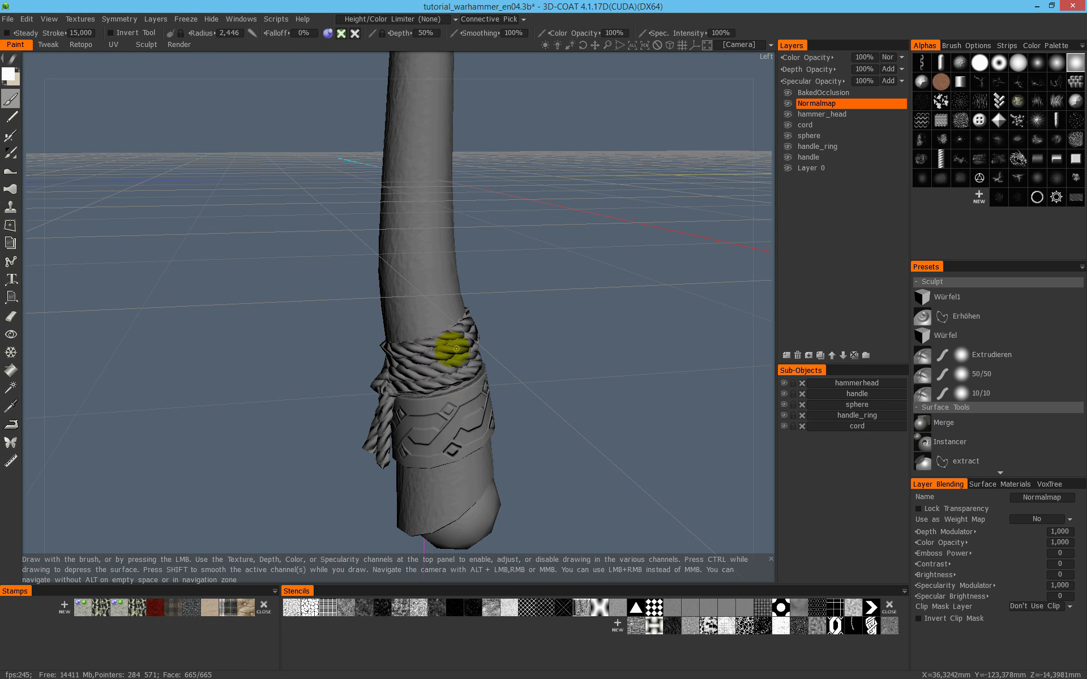
Hide the cord and handle_ring to inspect the detail baked onto the lower handle, and restore both for the full hammer view
left_click_drag(450, 435, 664, 388, "alt")
left_click(784, 426)
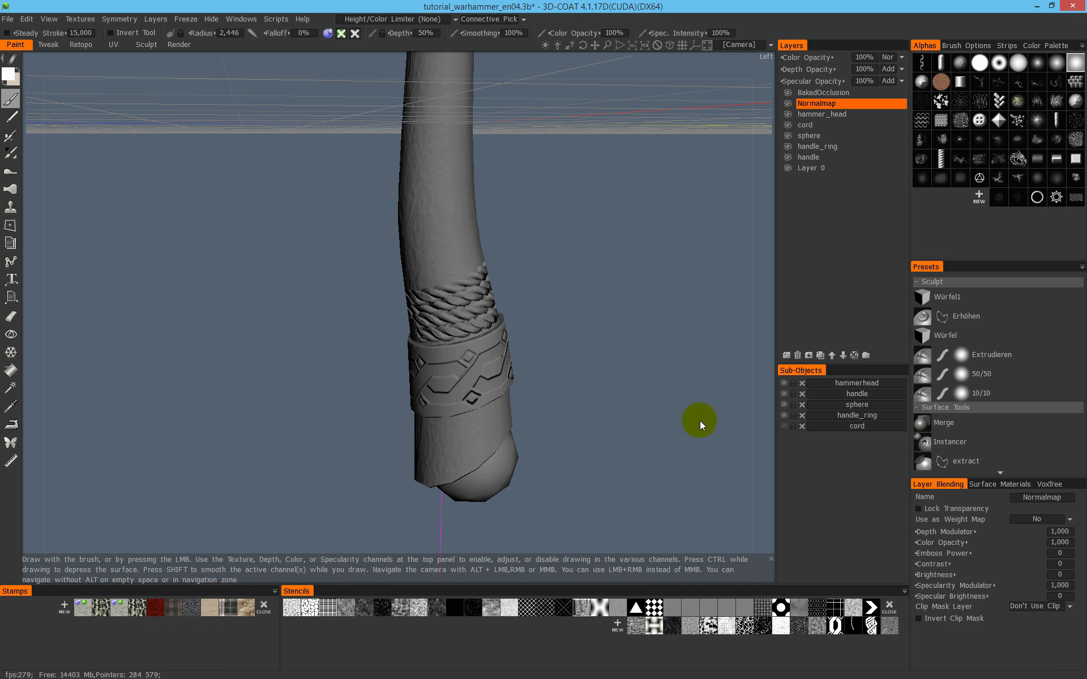
left_click_drag(495, 377, 432, 330, "alt")
left_click(785, 415)
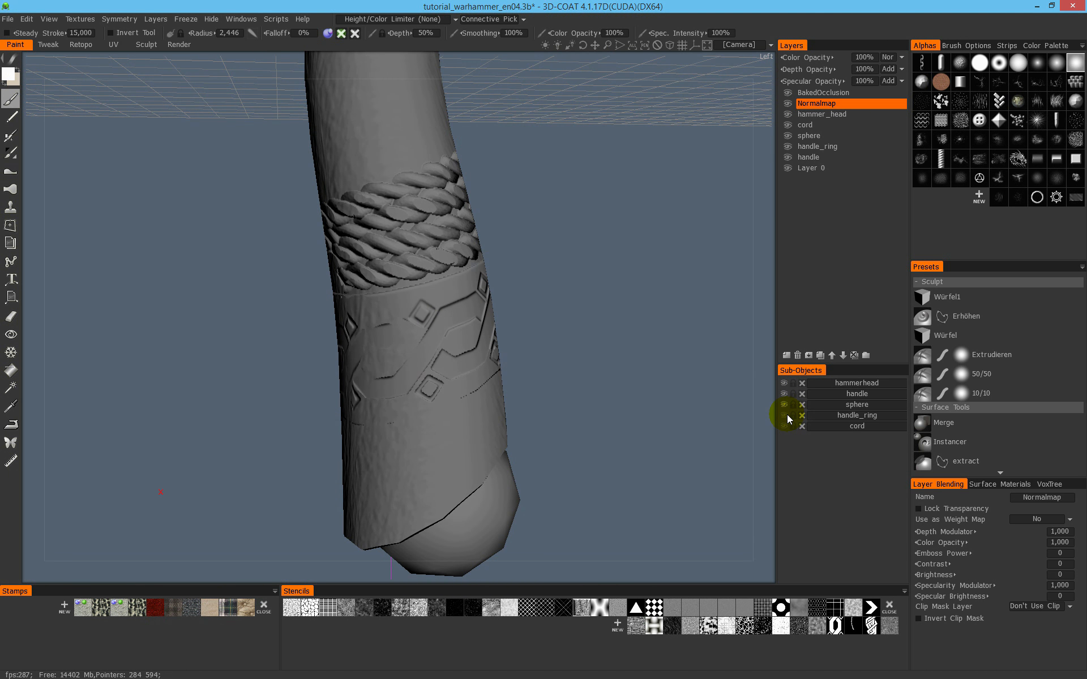
left_click_drag(685, 419, 450, 264, "alt")
left_click(784, 415)
scroll(506, 336, "down", 5)
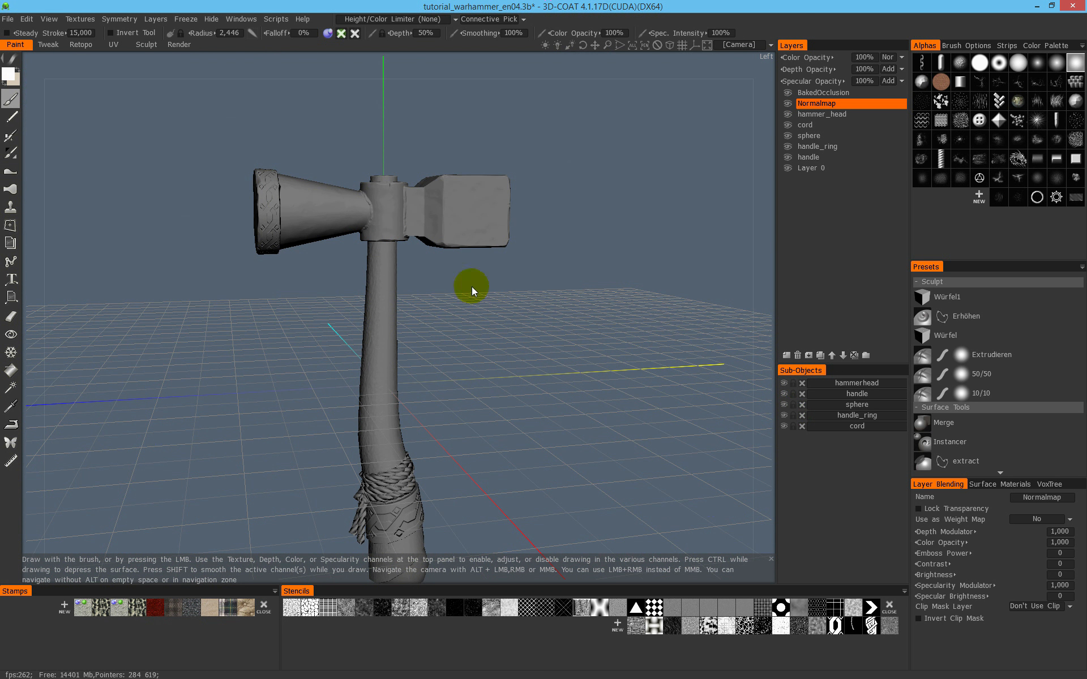
Delete all five sub-objects: hammerhead, handle, sphere, handle_ring and cord
left_click(801, 384)
left_click(334, 334)
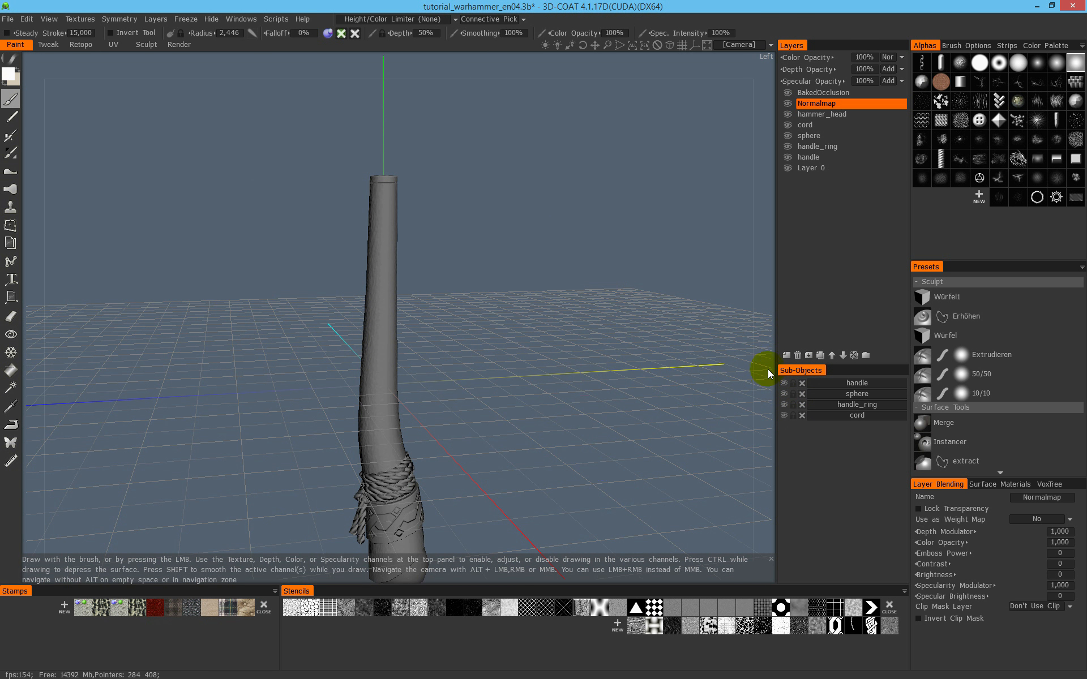
left_click(801, 383)
key("Return")
left_click(801, 383)
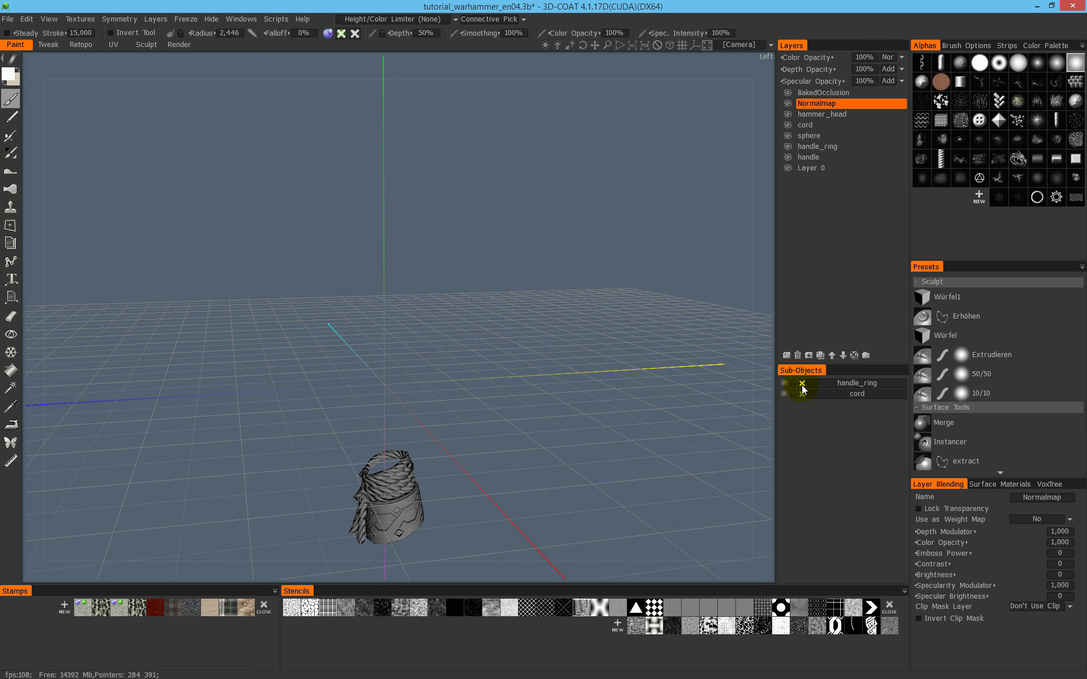
left_click(802, 383)
left_click(802, 384)
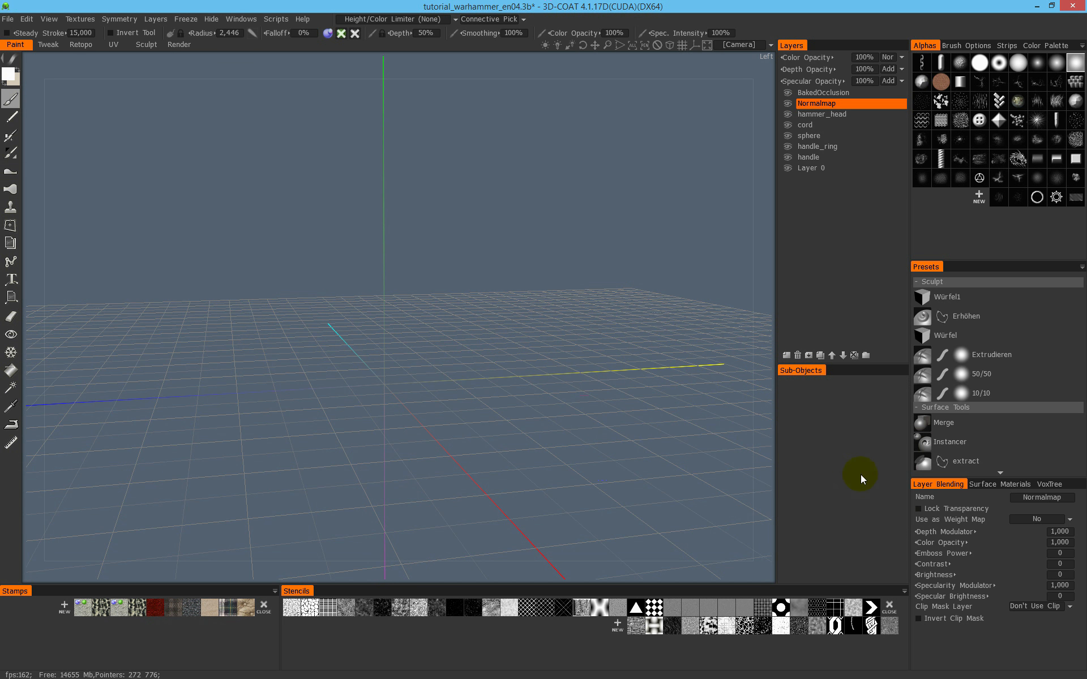
Delete every baked layer from BakedOcclusion down to handle, keeping only Layer 0
left_click(837, 93)
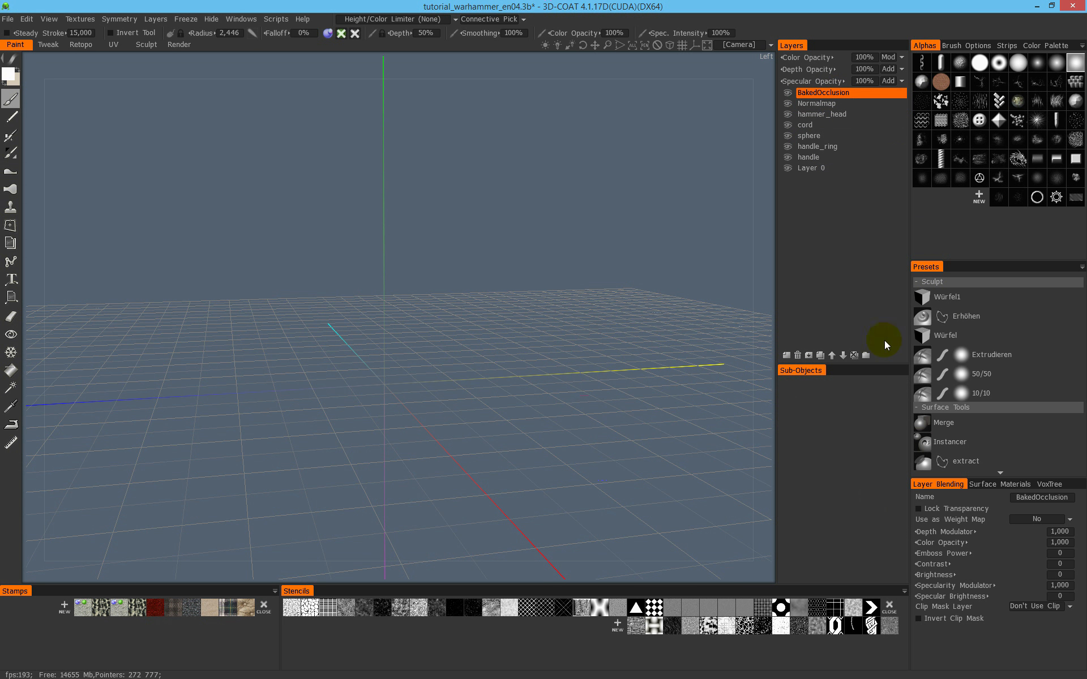
left_click(798, 355)
left_click(799, 355)
left_click(800, 356)
left_click(799, 355)
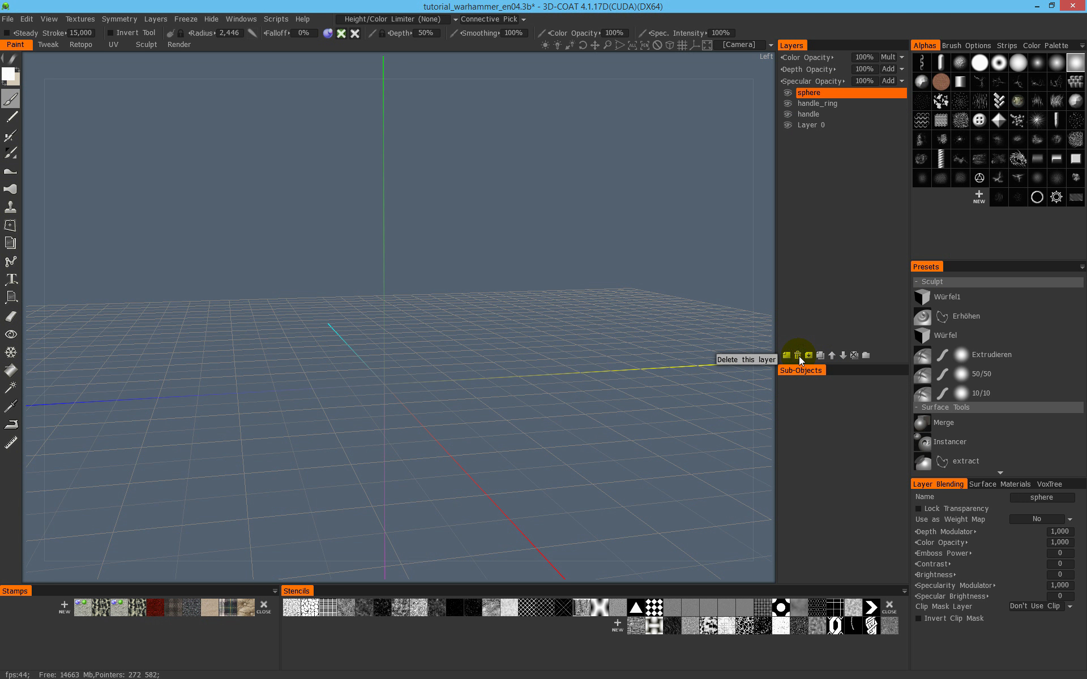
left_click(799, 356)
left_click(800, 356)
left_click(799, 355)
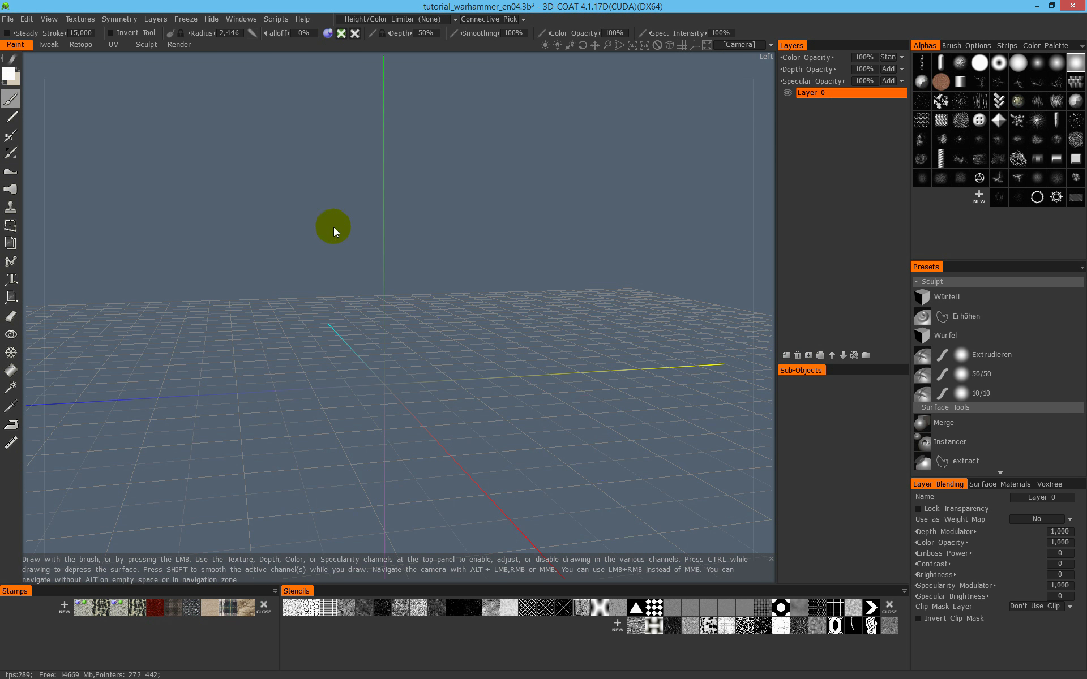
left_click_drag(185, 227, 419, 243)
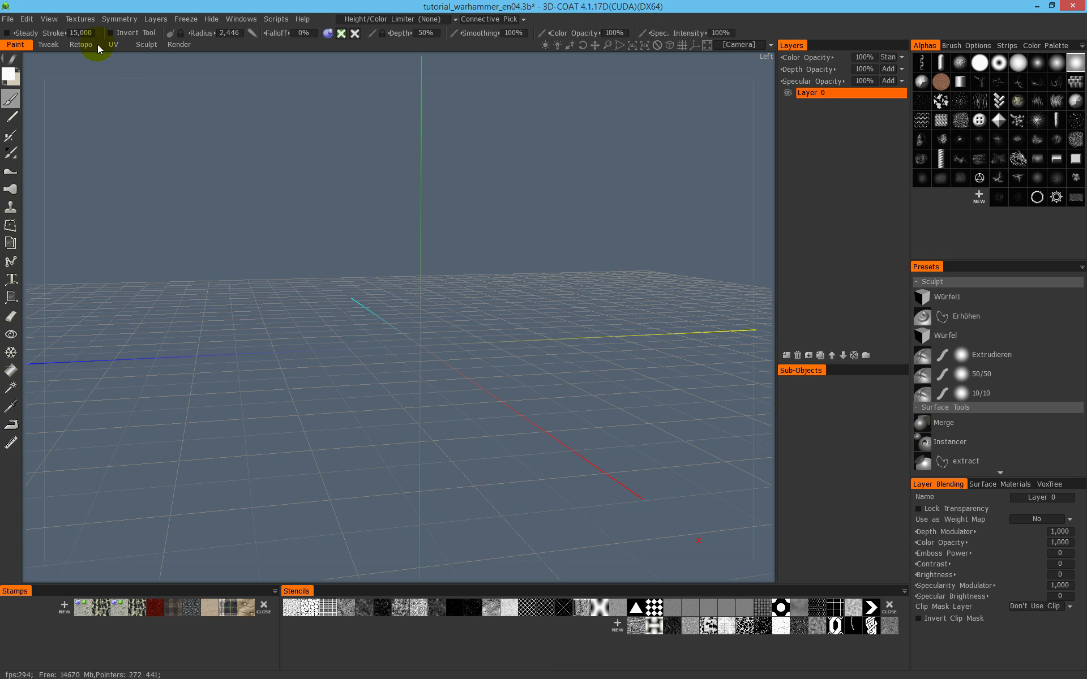
Show the sculpt volumes in the Retopo room and rename the hammer_head volume to hammerhead to match its retopo group
left_click(75, 43)
mouse_move(430, 295)
left_mouse_down()
mouse_move(478, 253)
mouse_move(430, 248)
mouse_move(480, 278)
mouse_move(493, 257)
mouse_move(538, 237)
left_mouse_up()
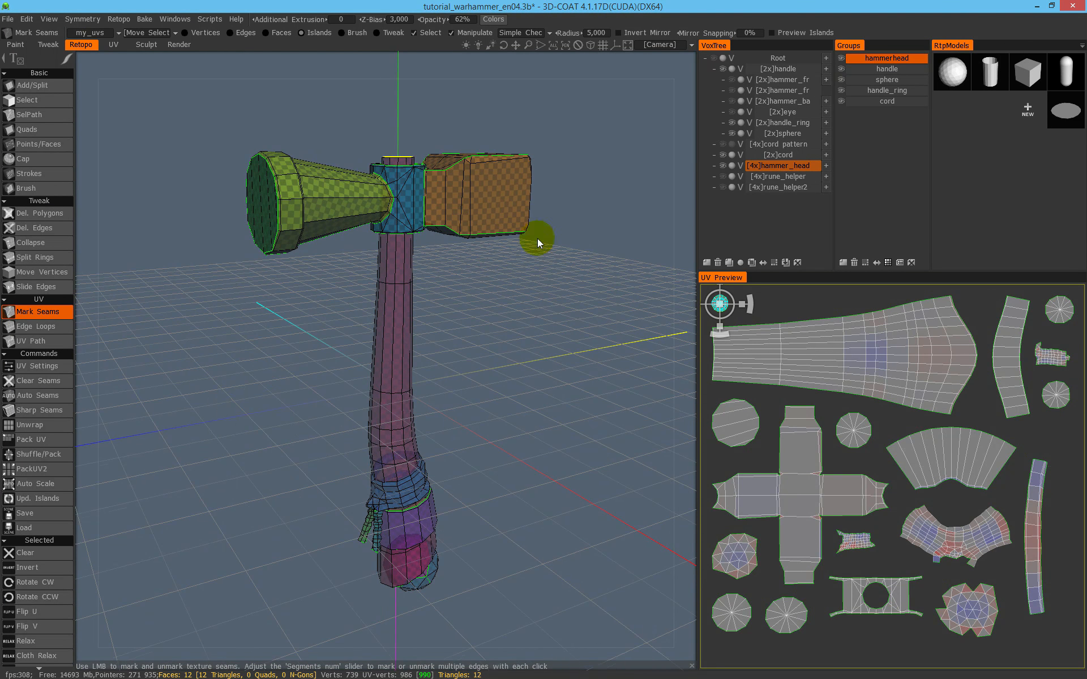
left_click(712, 58)
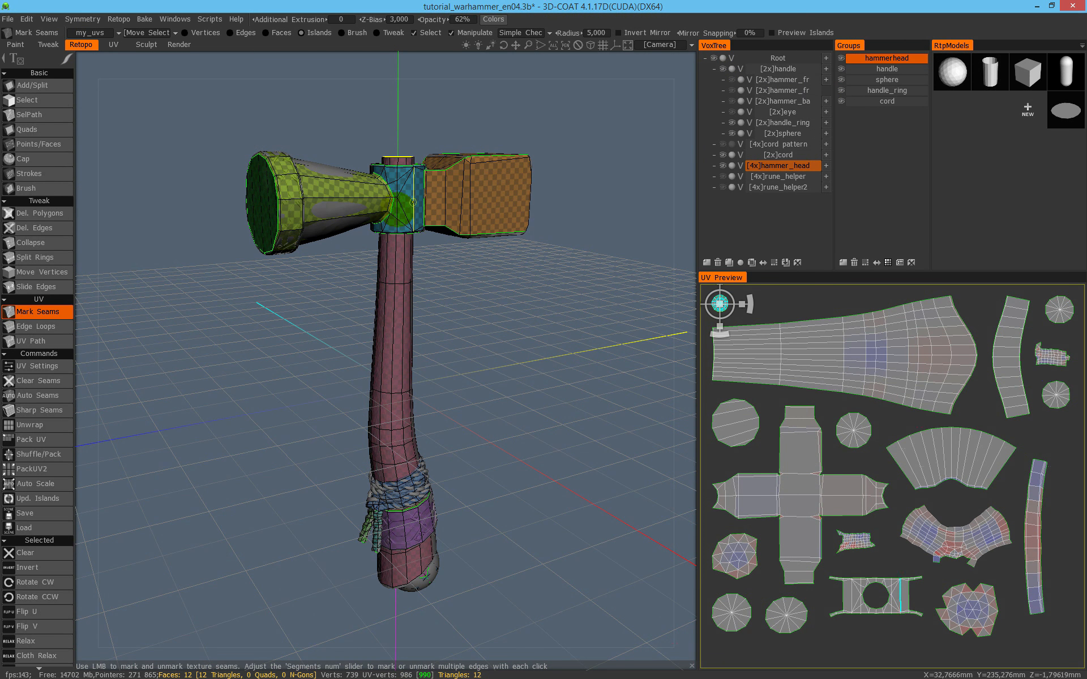
left_click_drag(432, 291, 426, 280)
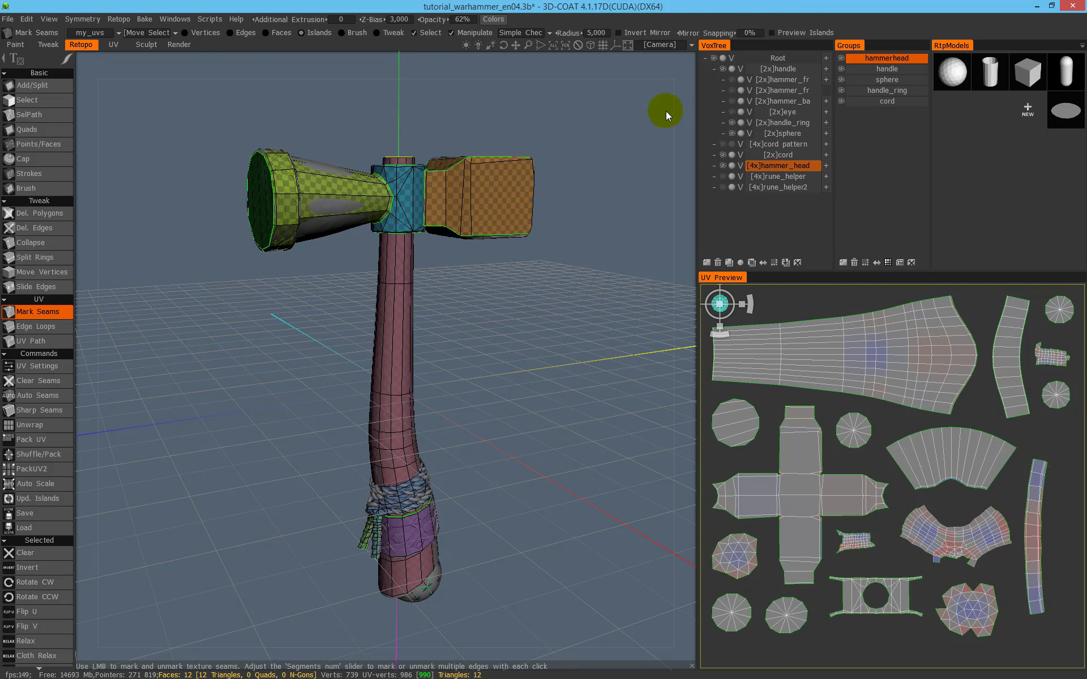
left_click(146, 21)
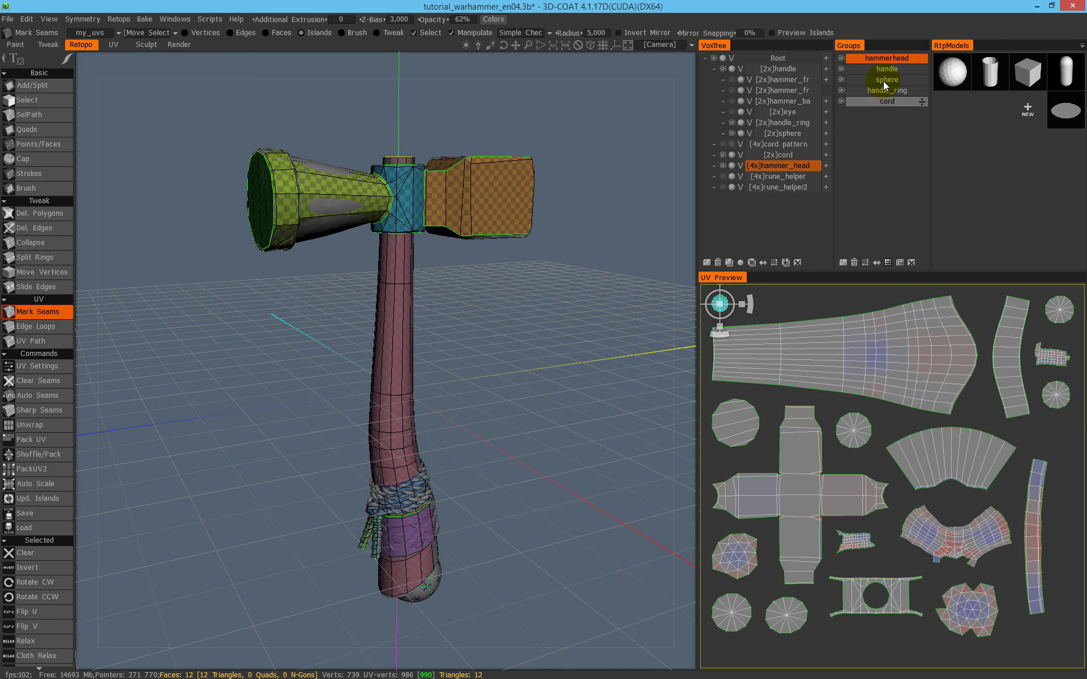
double_click(787, 166)
left_click(776, 166)
key("Delete")
key("Return")
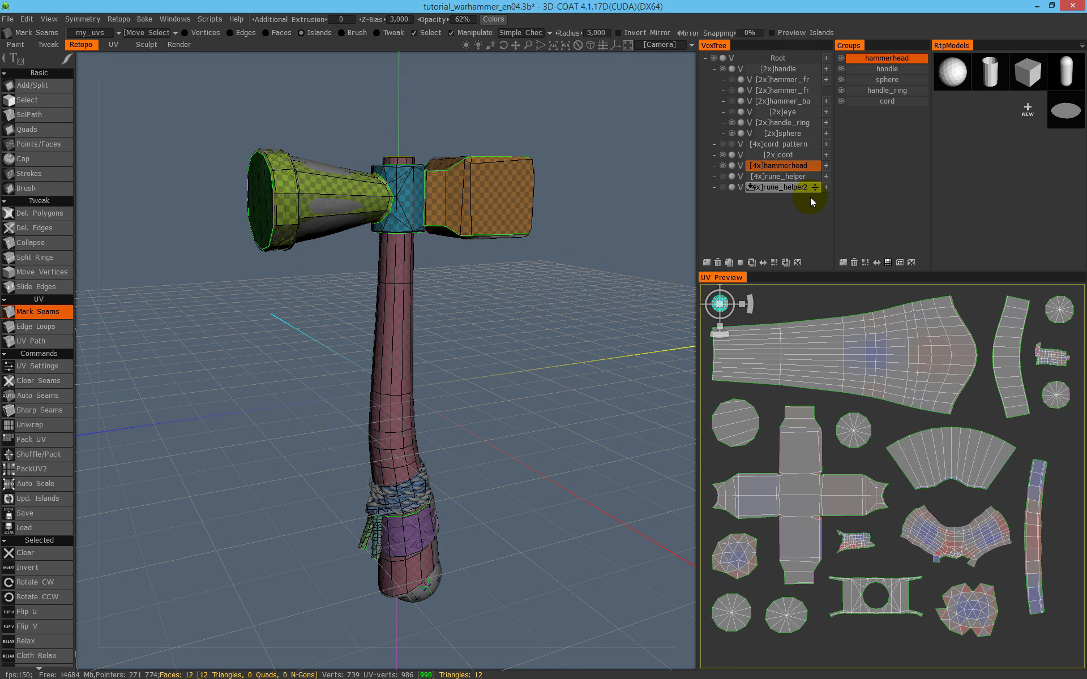
left_click(781, 167)
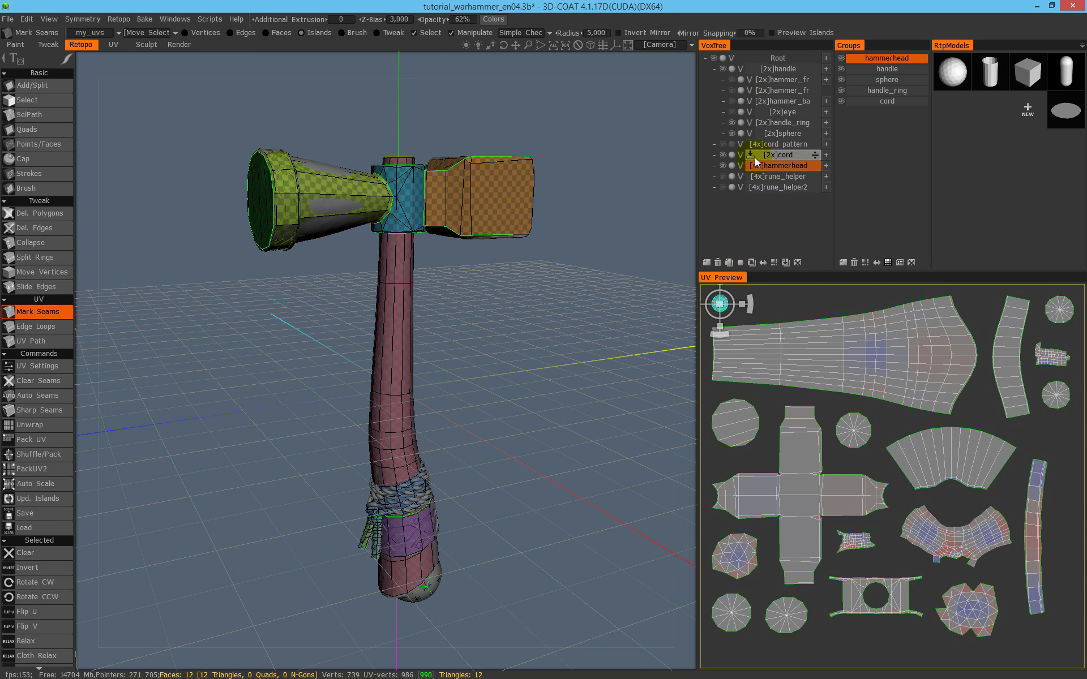
Hide and show the cord volume to check it against the retopo mesh, leaving it visible
left_click(723, 156)
left_click(723, 155)
left_click(723, 155)
left_click(723, 156)
left_click_drag(493, 255, 597, 111)
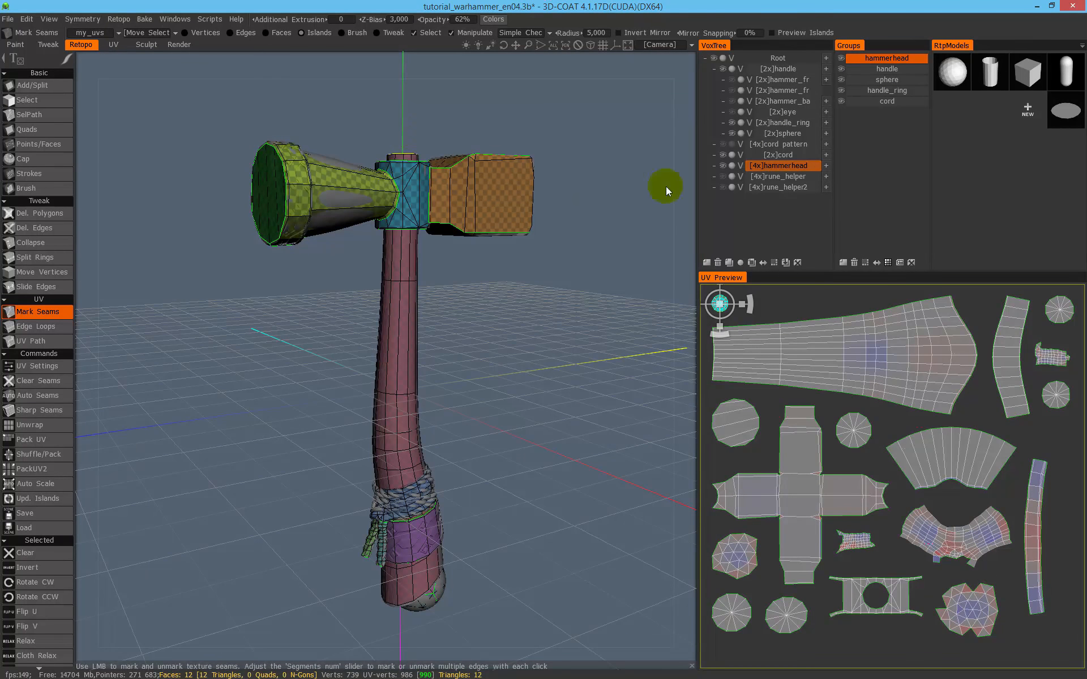
Bake the retopo mesh with a per-pixel normal map and local occlusion, using the existing scan settings and a texture width of 2048
left_click(141, 21)
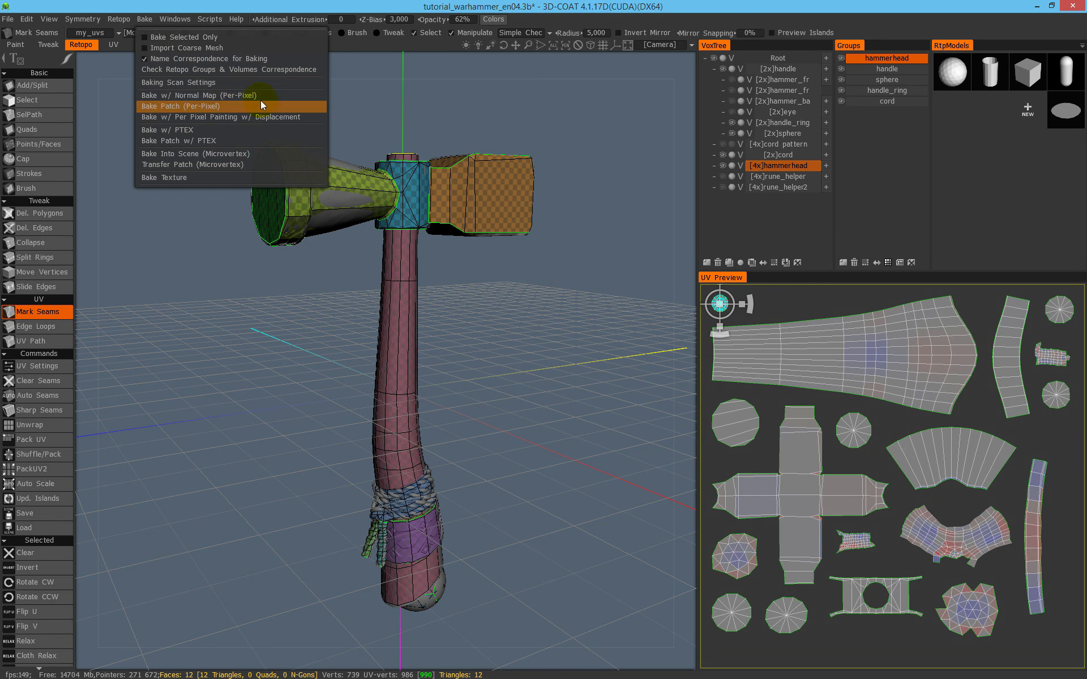
left_click(206, 96)
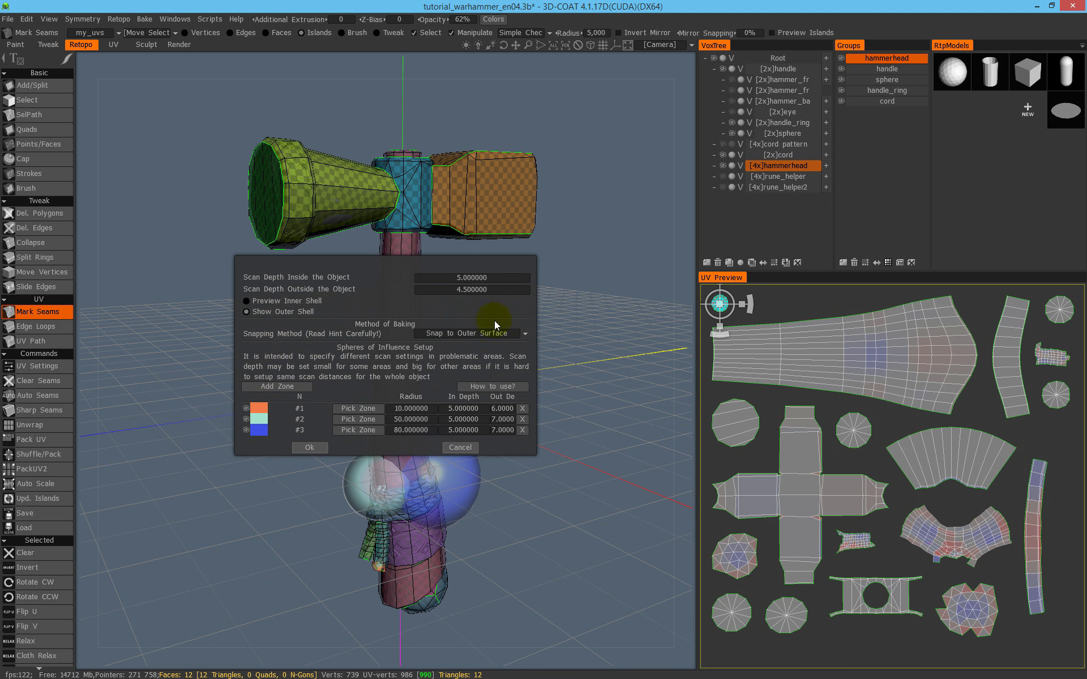
left_click(310, 448)
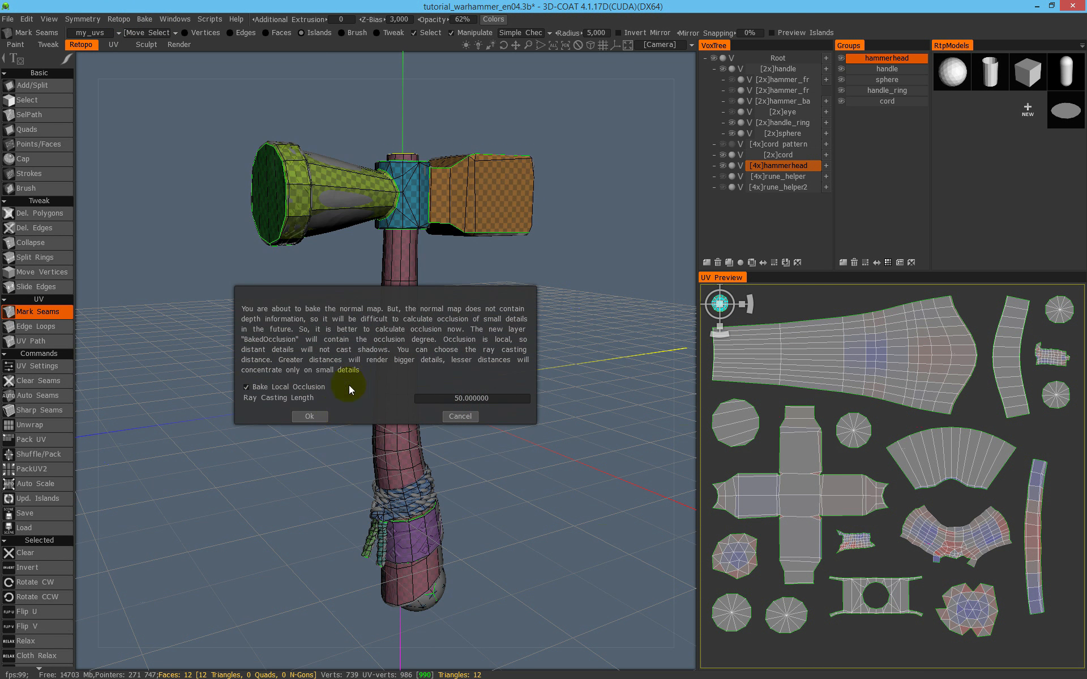
left_click(313, 417)
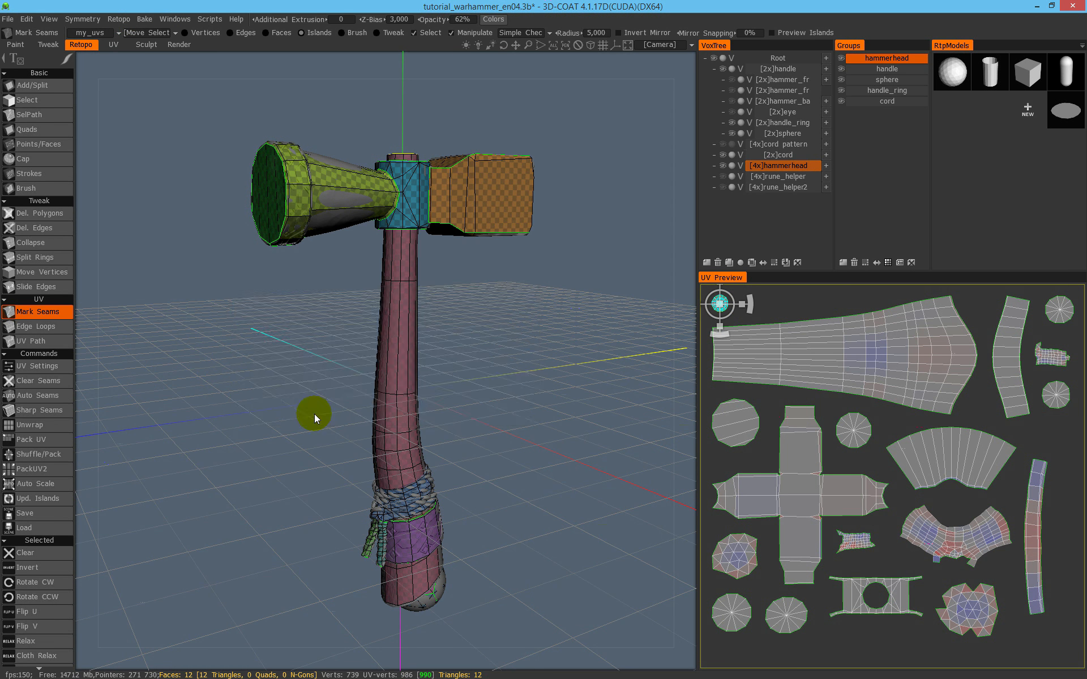
left_click(490, 444)
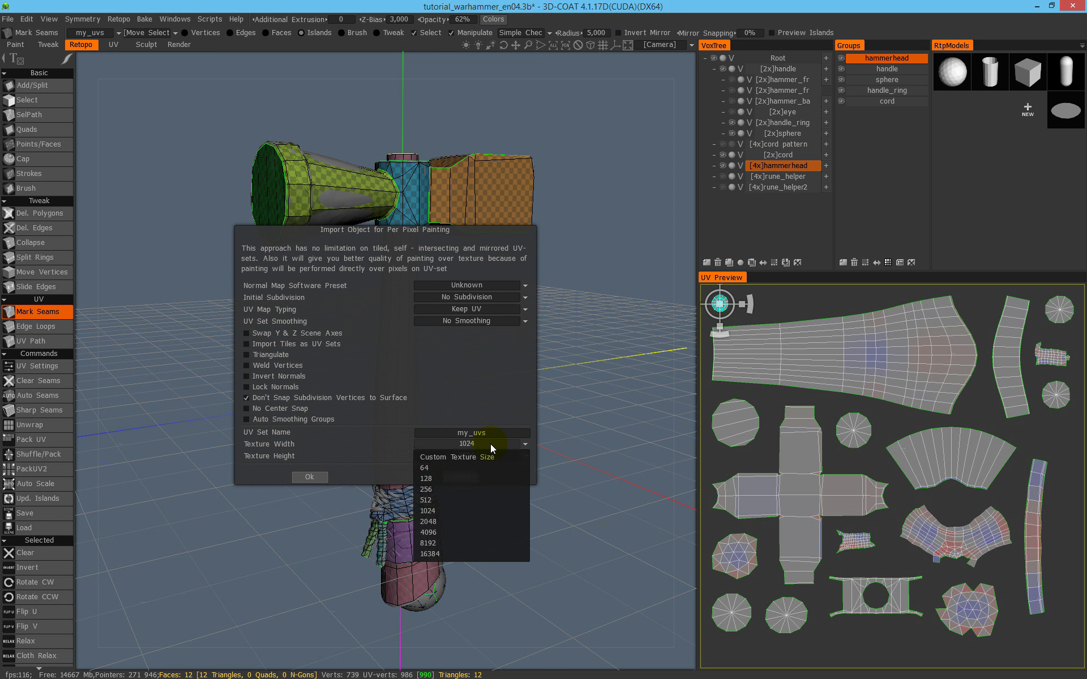
left_click(466, 524)
left_click(314, 477)
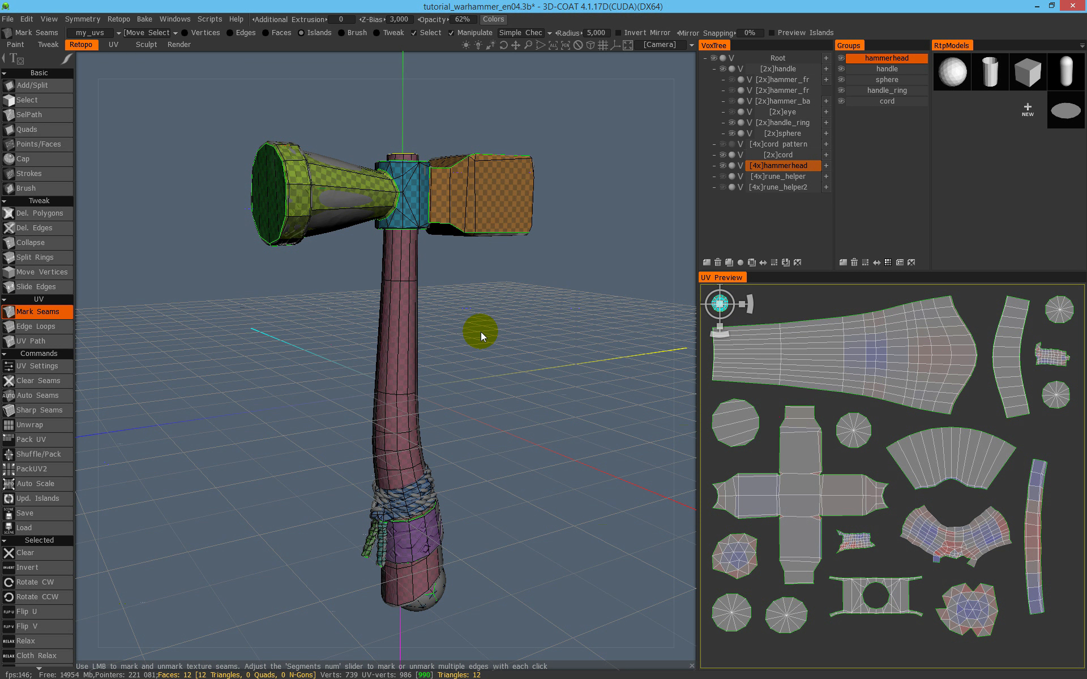
Hide the sculpt volumes, switch to the Paint room, hide the grid and examine the baked rope and handle ring
left_click(144, 19)
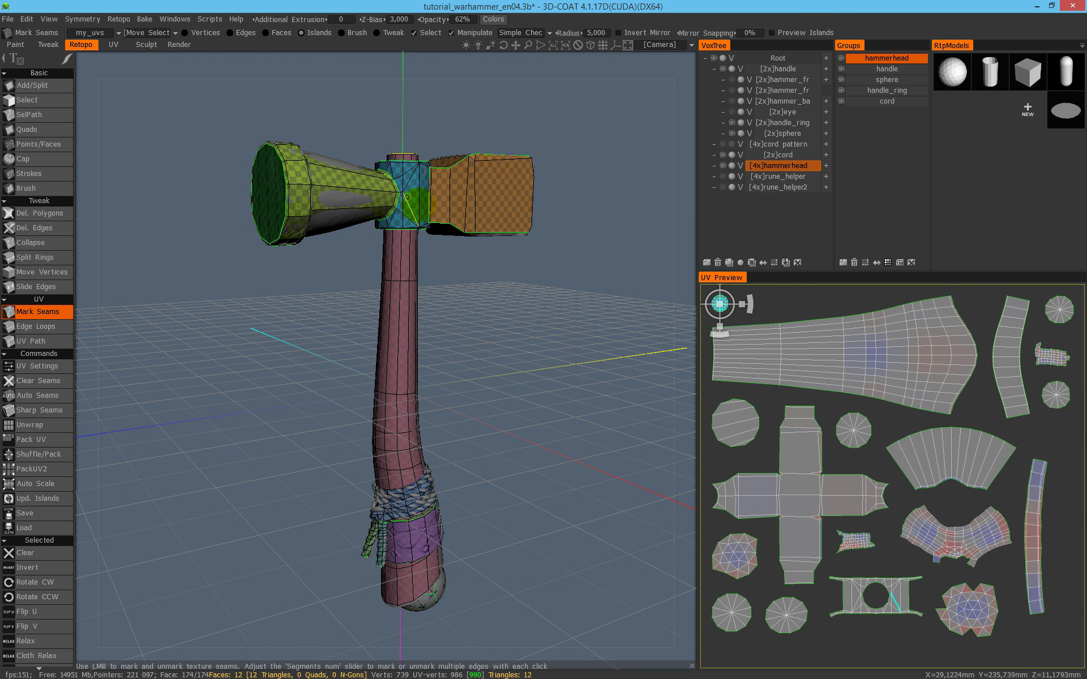
left_click(713, 58)
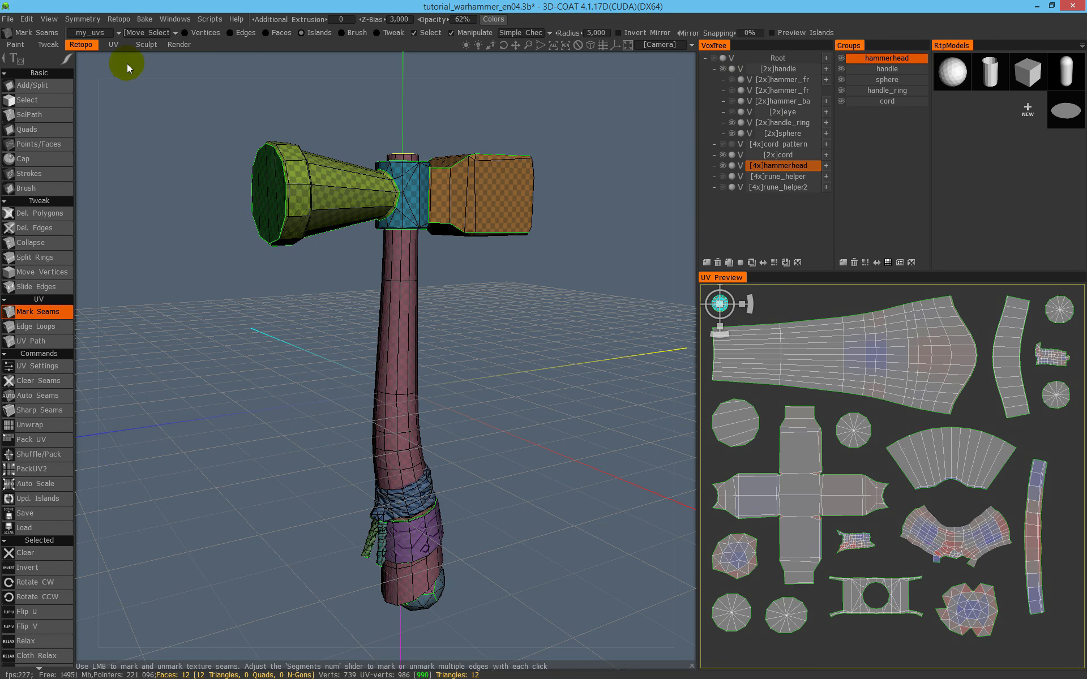
left_click(15, 44)
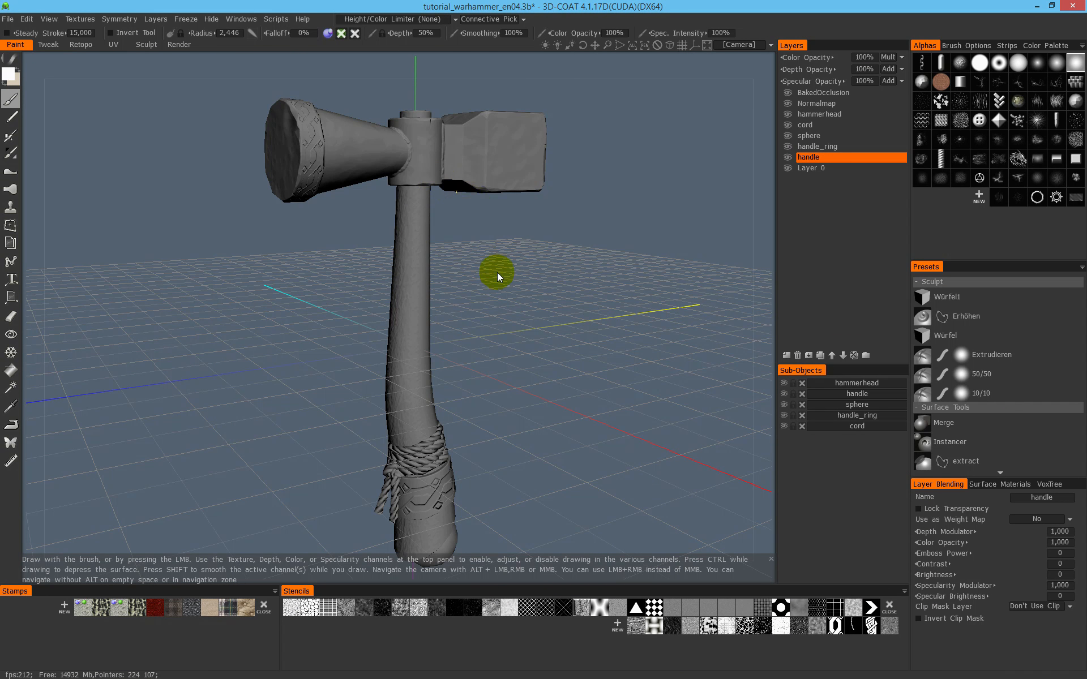
scroll(497, 271, "up", 10)
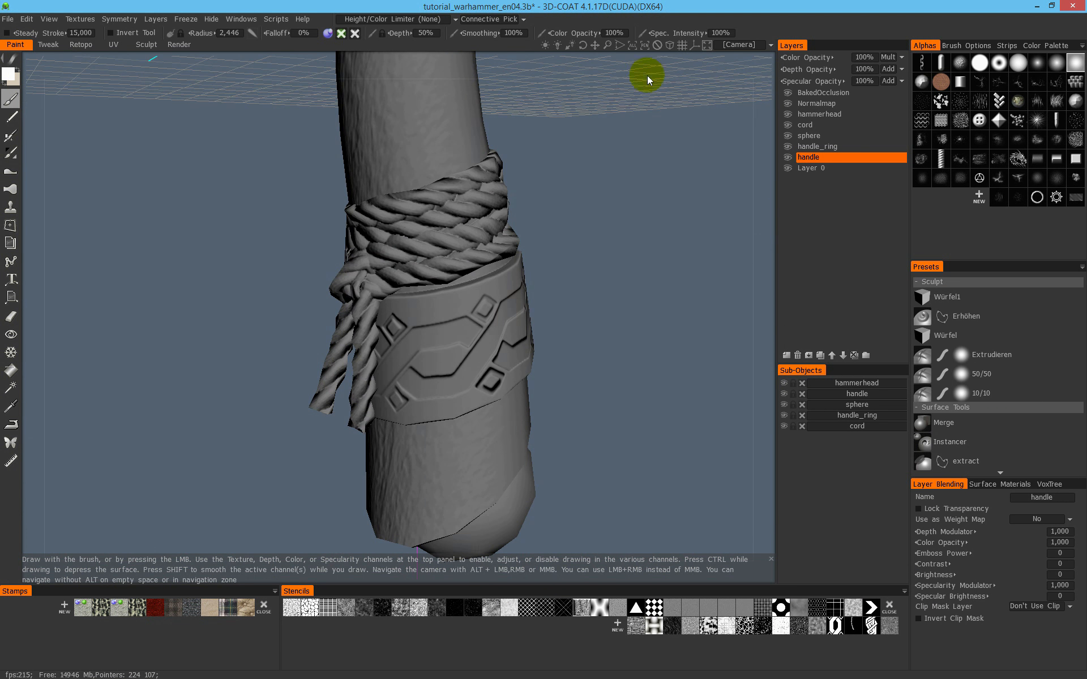
left_click(682, 46)
middle_click_drag(571, 240, 432, 269)
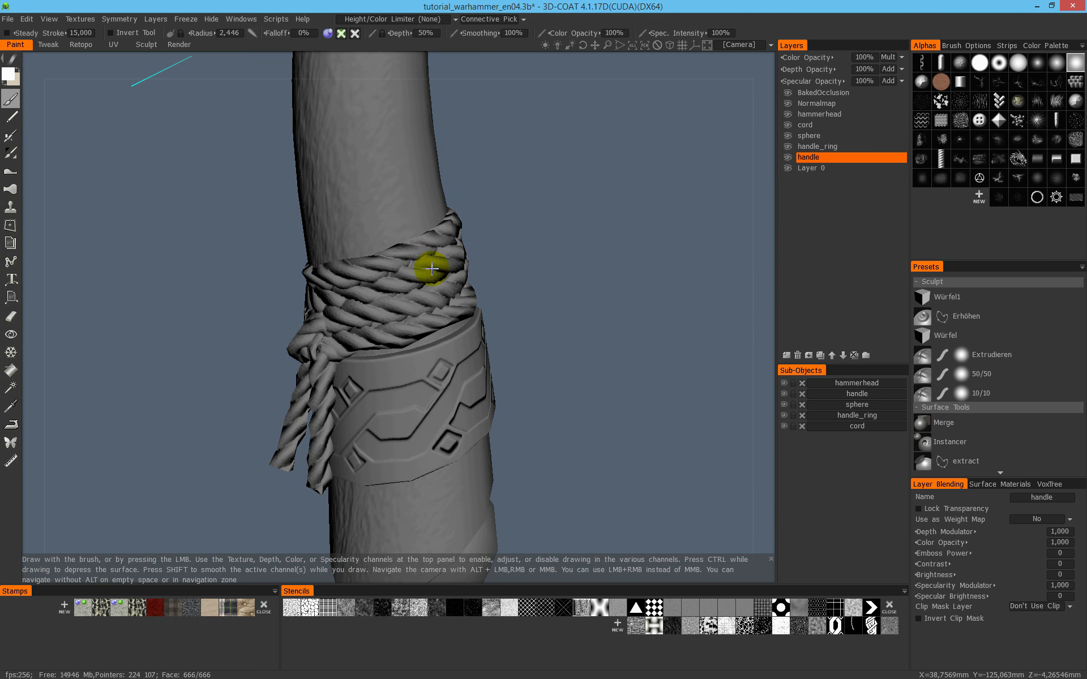
mouse_move(432, 269)
left_mouse_down("alt")
mouse_move(406, 296)
mouse_move(464, 254)
mouse_move(681, 258)
mouse_move(527, 235)
mouse_move(415, 260)
mouse_move(424, 327)
mouse_move(425, 262)
mouse_move(442, 278)
mouse_move(427, 291)
mouse_move(432, 359)
mouse_move(437, 165)
mouse_move(456, 259)
left_mouse_up("alt")
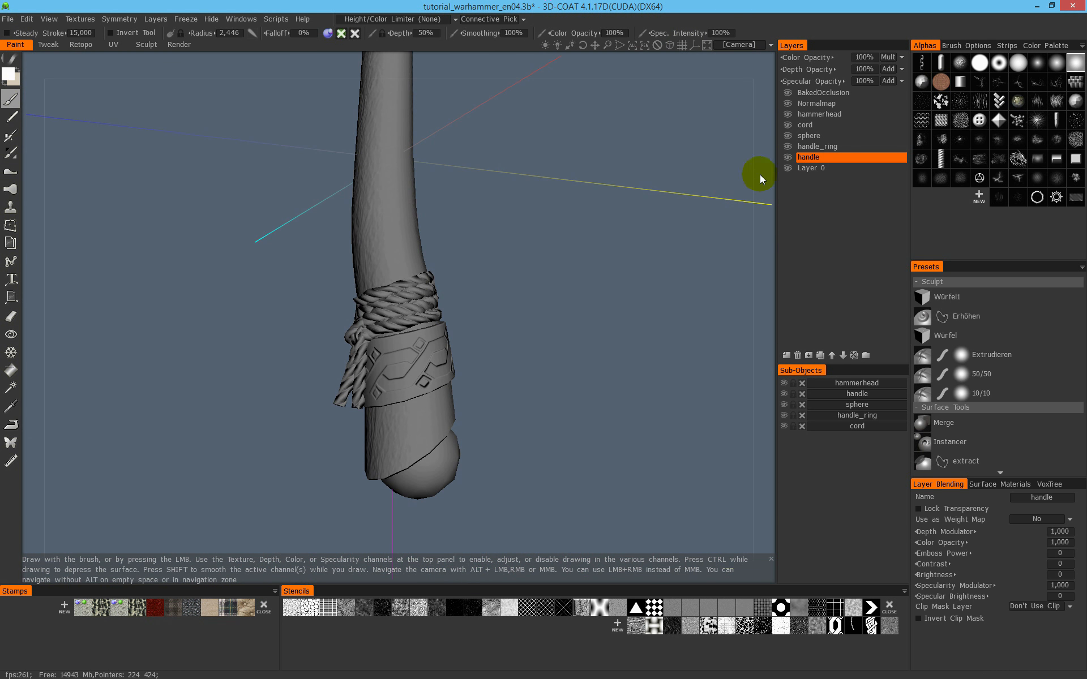
Hide the cord and handle_ring sub-objects to examine the detail baked onto the lower handle
left_click(783, 427)
left_click_drag(677, 419, 391, 159, "alt")
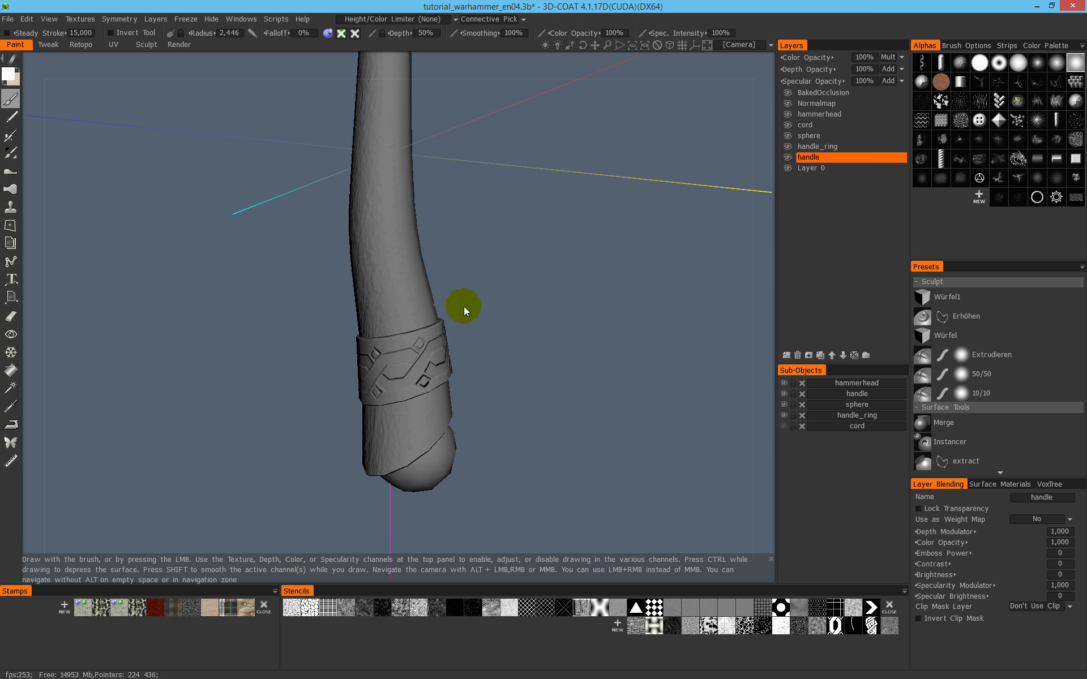
left_click(784, 415)
mouse_move(718, 429)
left_mouse_down("alt")
mouse_move(441, 340)
mouse_move(376, 389)
mouse_move(447, 396)
left_mouse_up("alt")
mouse_move(446, 396)
right_mouse_down("alt")
mouse_move(456, 376)
mouse_move(465, 431)
right_mouse_up("alt")
mouse_move(465, 431)
left_mouse_down("alt")
mouse_move(453, 408)
mouse_move(454, 330)
mouse_move(497, 284)
mouse_move(567, 375)
mouse_move(561, 425)
mouse_move(403, 364)
mouse_move(430, 368)
mouse_move(432, 396)
left_mouse_up("alt")
Show and hide the handle_ring sub-object repeatedly to compare its pattern with the one baked onto the handle, leaving it hidden
left_click(786, 414)
left_click(786, 414)
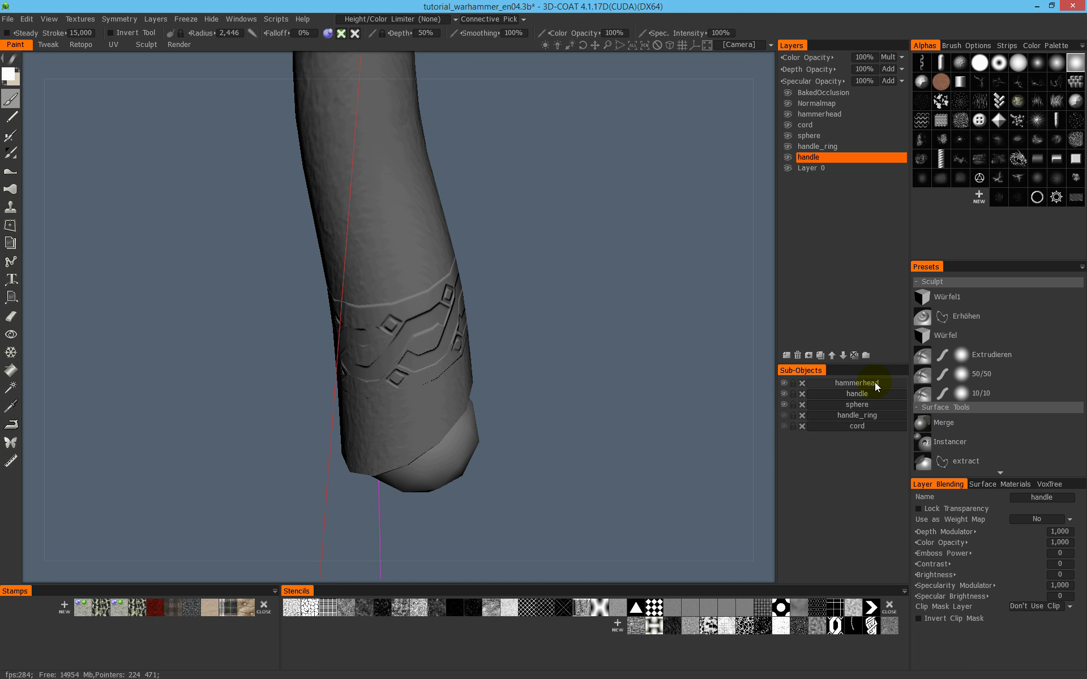
left_click(784, 416)
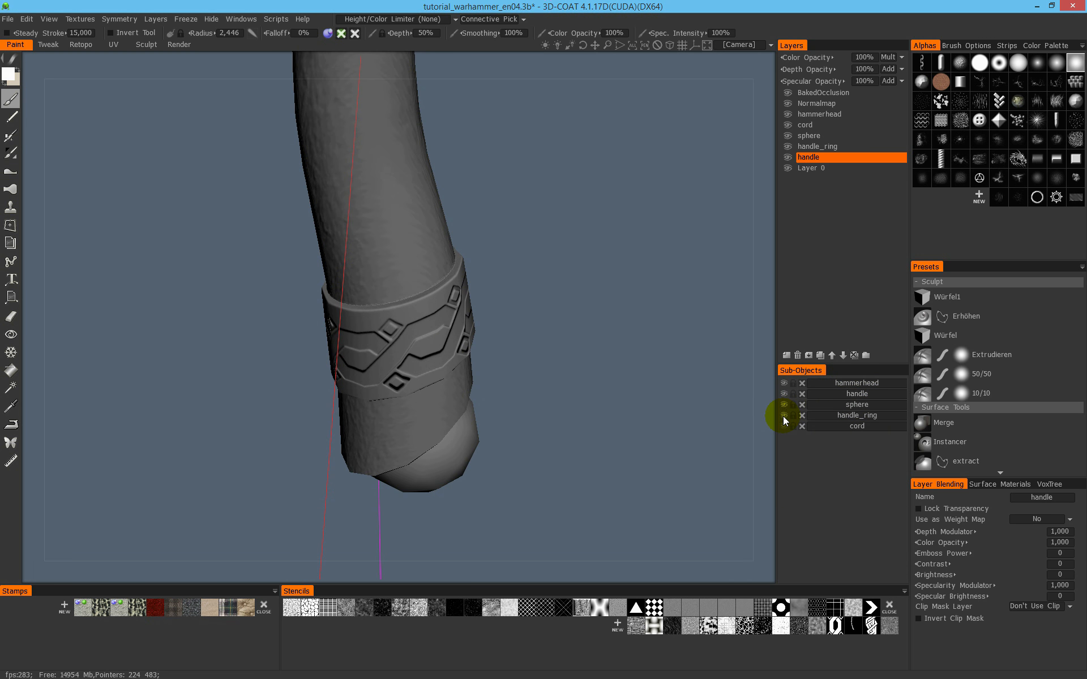
left_click(784, 416)
left_click(784, 417)
left_click(784, 417)
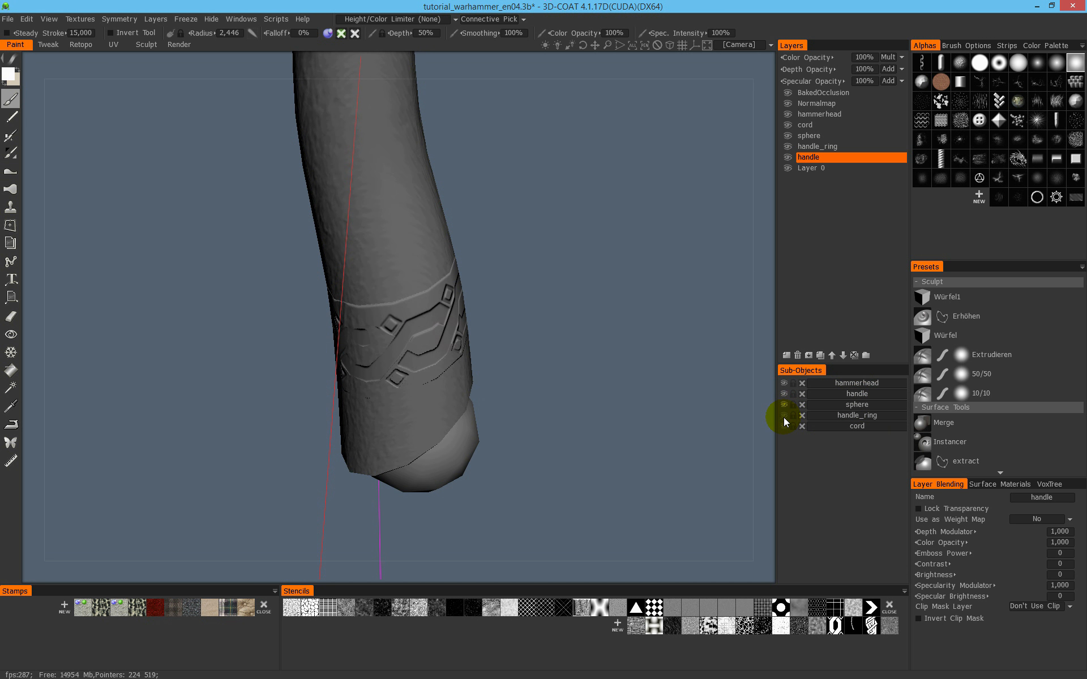
left_click_drag(481, 355, 449, 328, "alt")
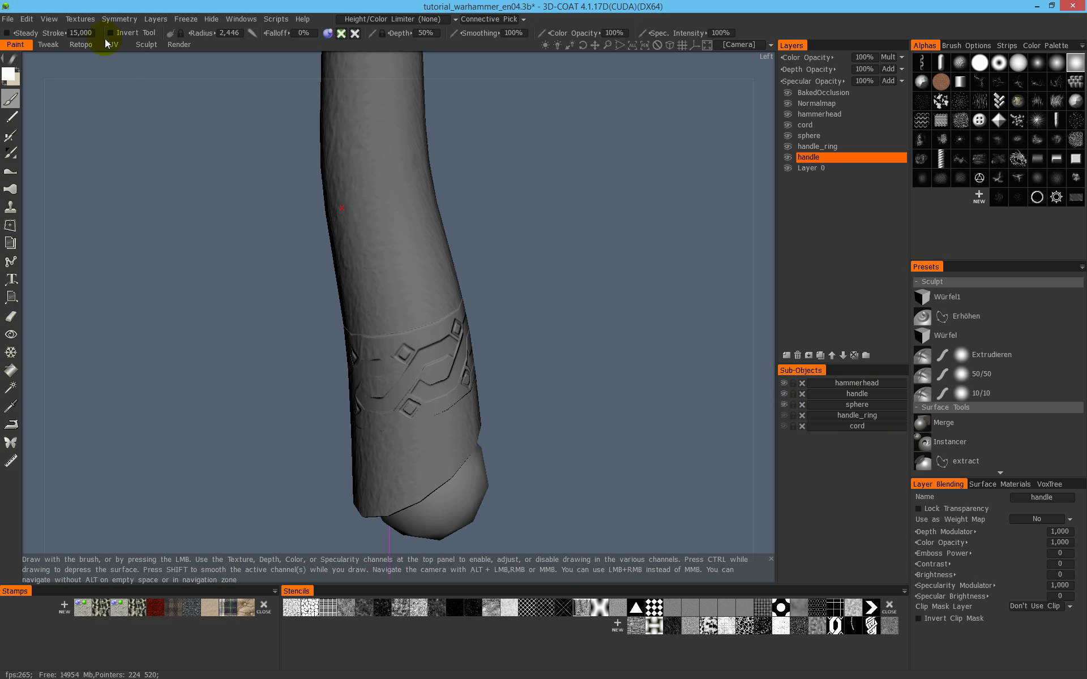
Return to the Retopo room, collapse and expand the handle volume's hierarchy to review its child volumes, and select the handle volume
left_click(80, 45)
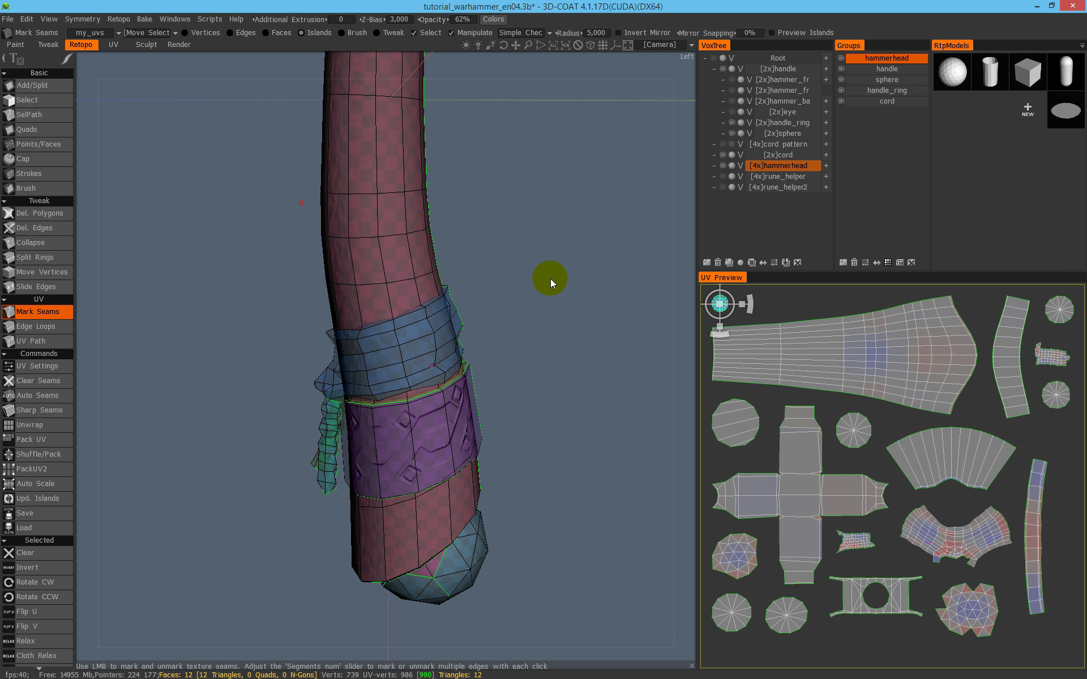
left_click(714, 69)
left_click(797, 69)
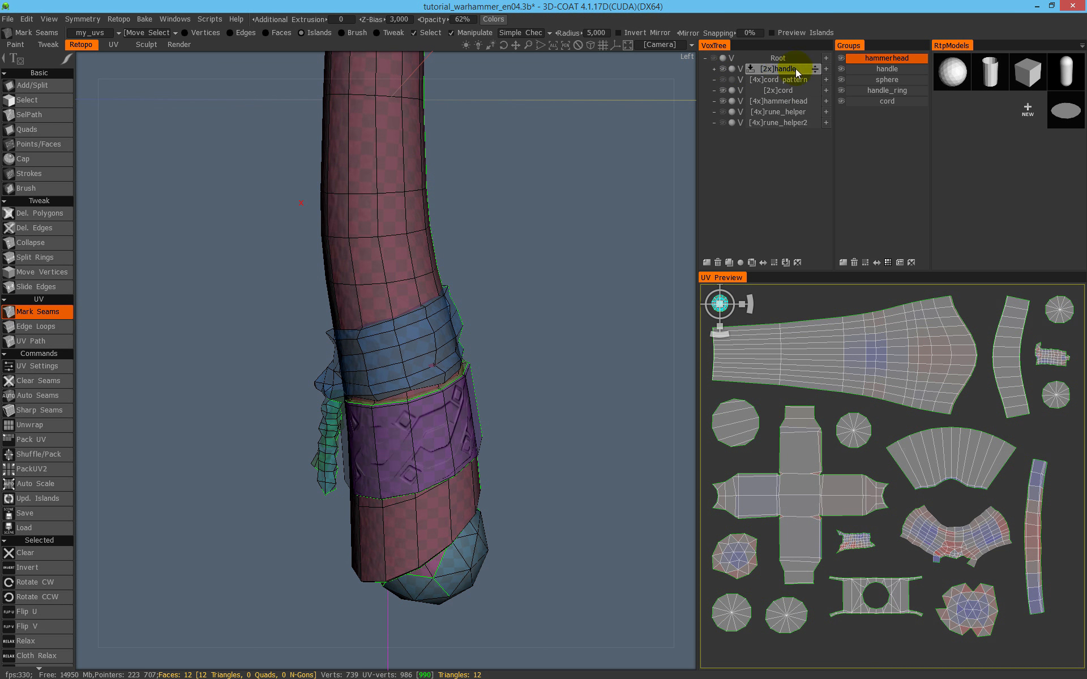
left_click(714, 69)
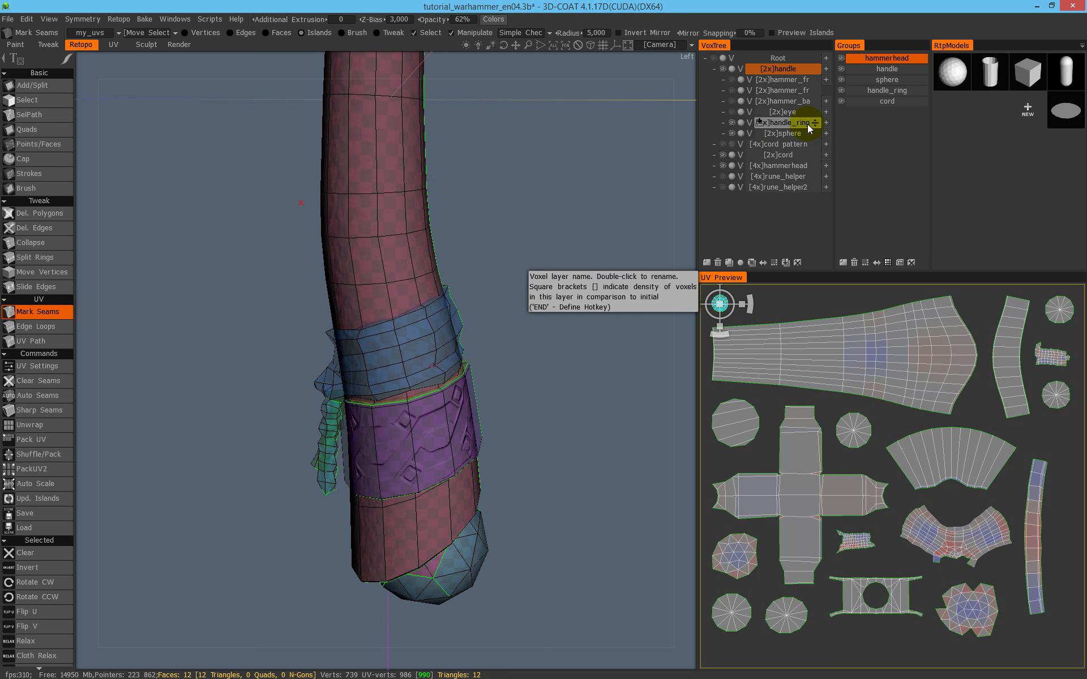
left_click(790, 70)
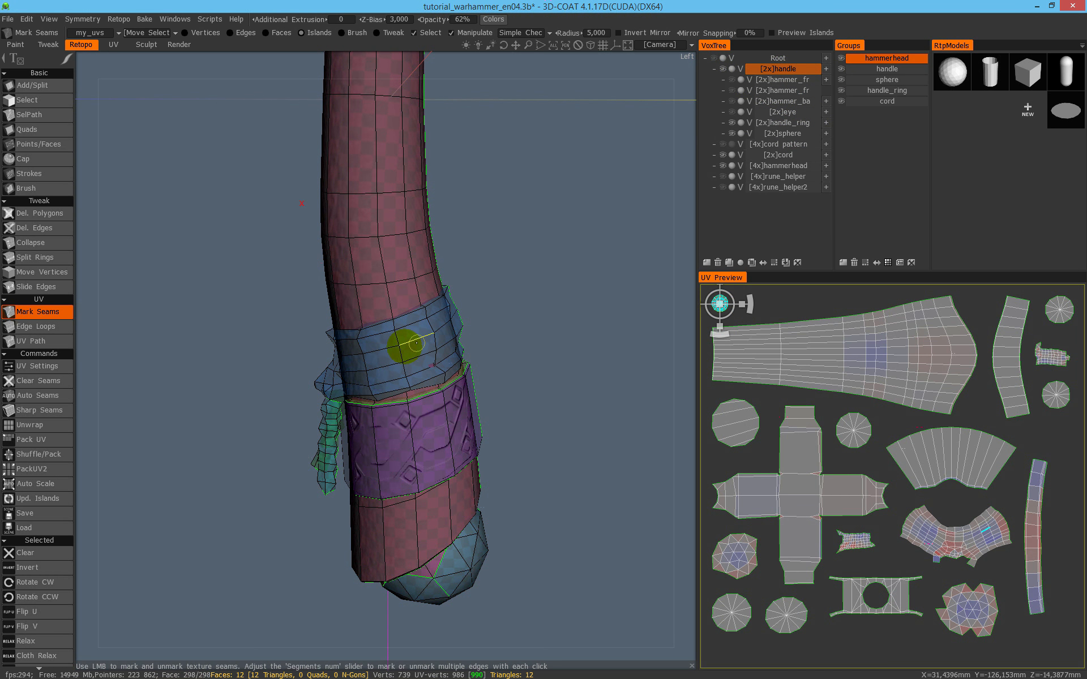
Select the handle_ring child volume and switch between the Retopo and Paint rooms to compare the ring with the detail baked onto the handle
left_click(387, 289)
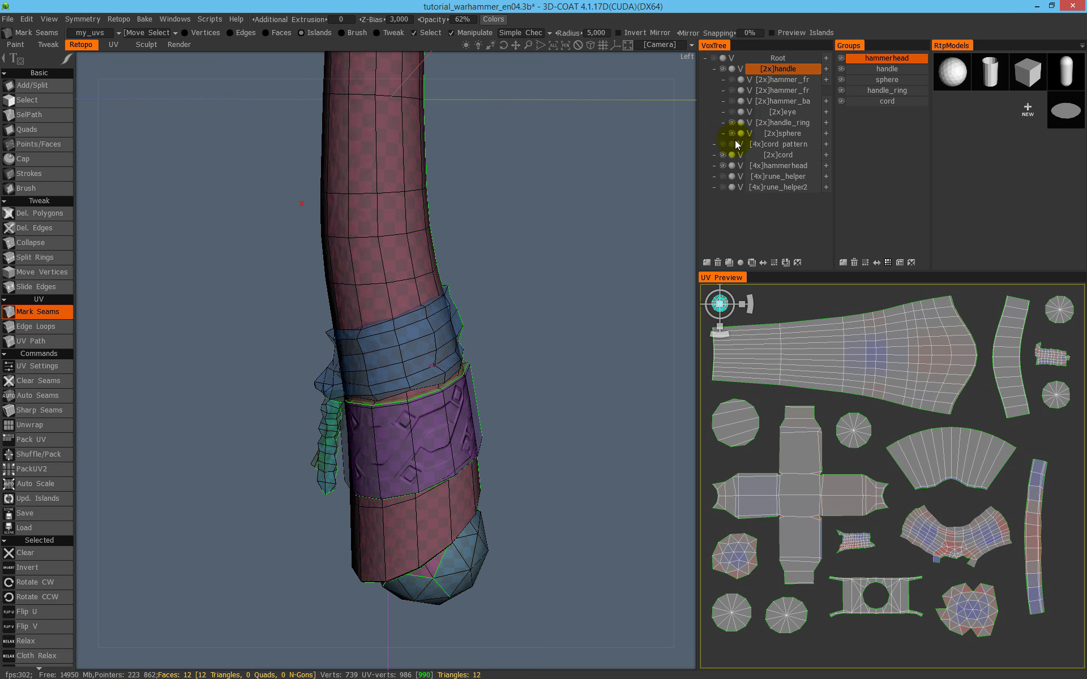
left_click(795, 123)
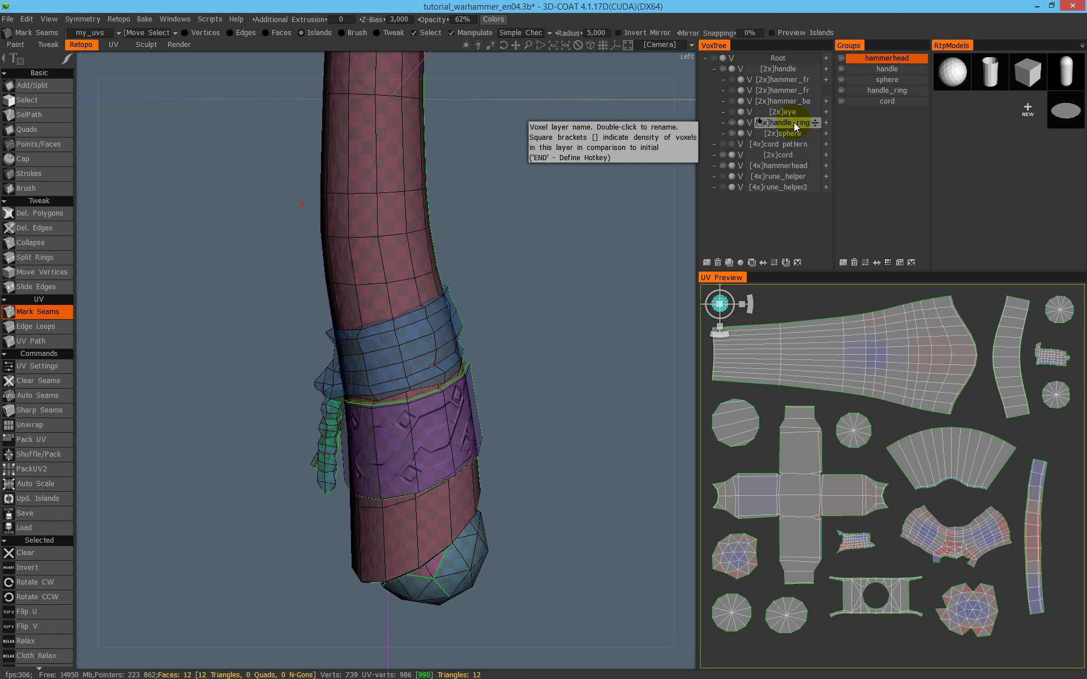
left_click(795, 123)
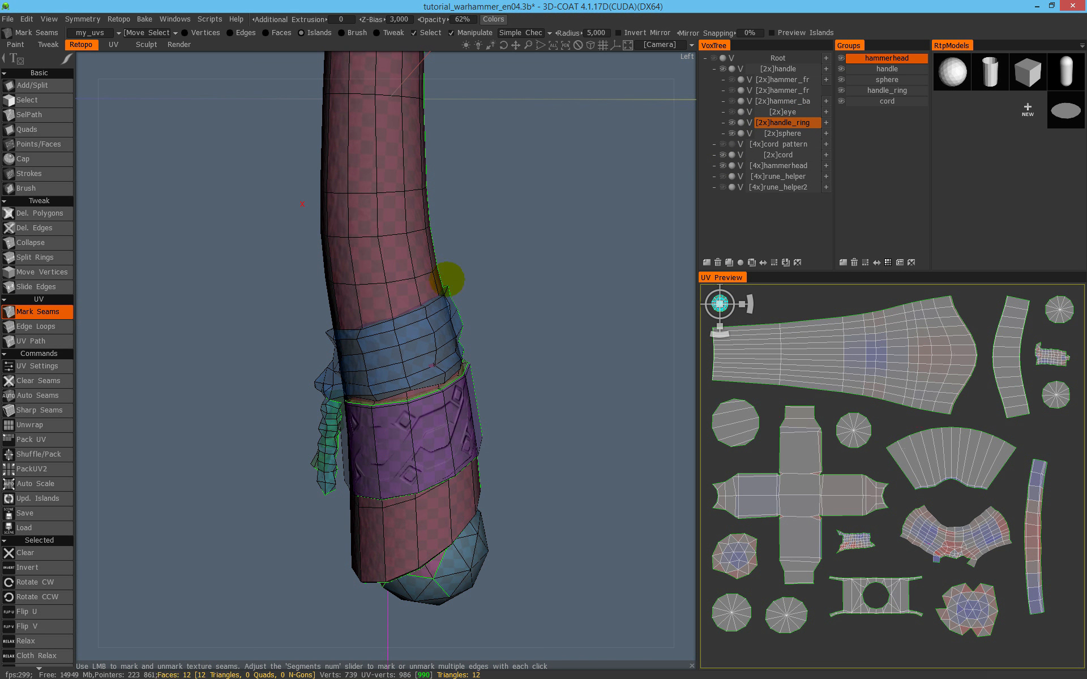
left_click(15, 44)
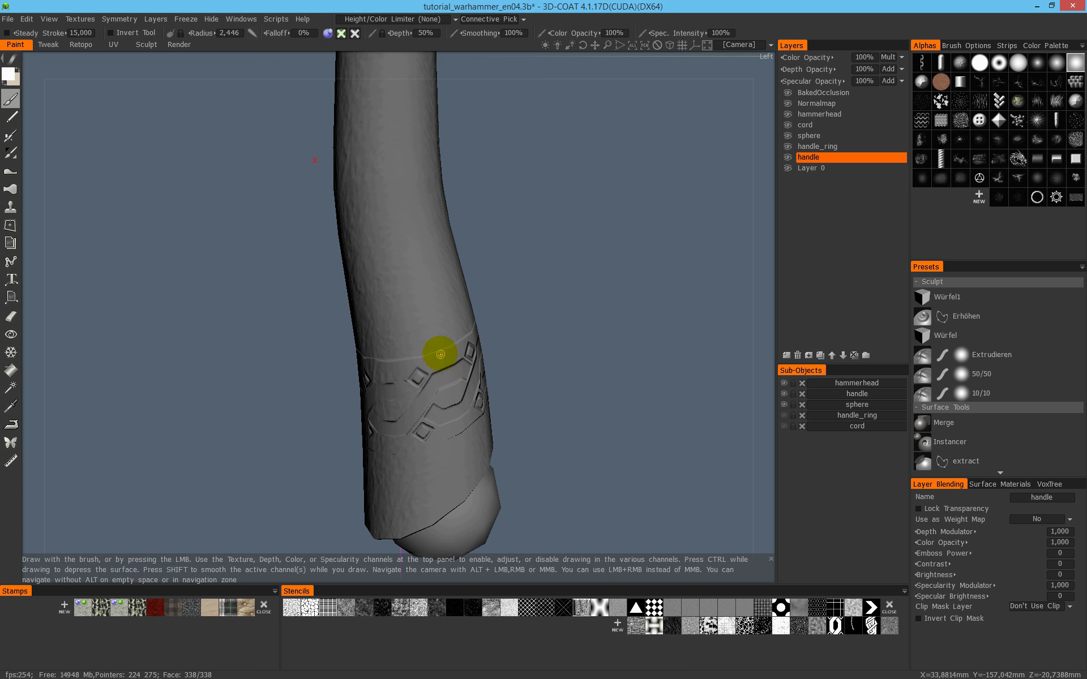
left_click(89, 45)
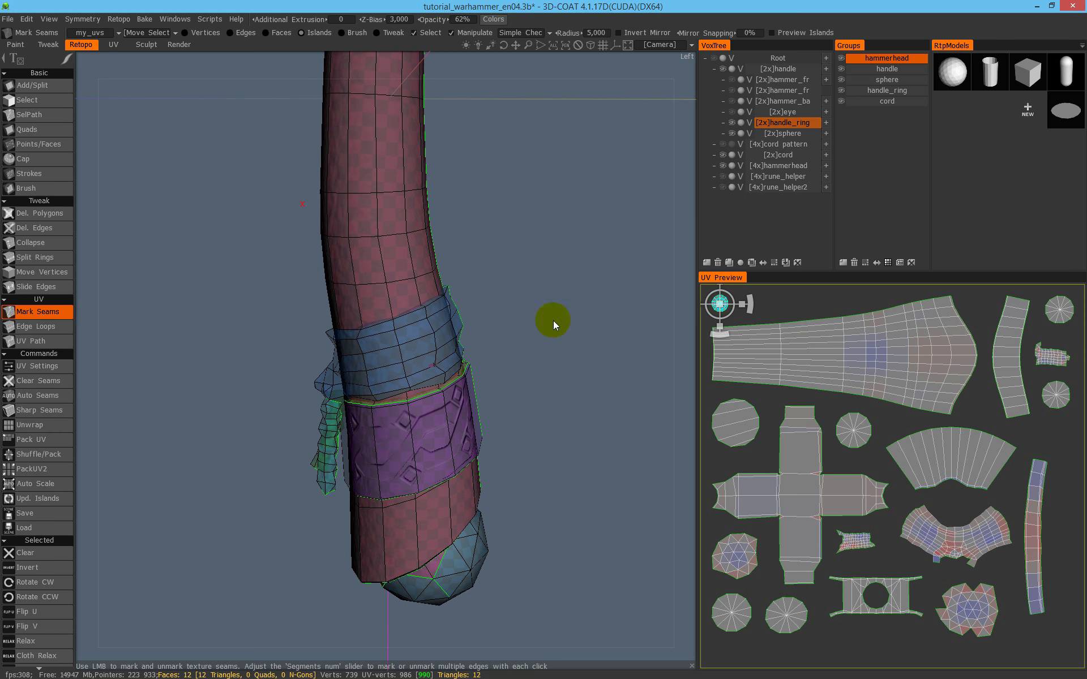
left_click(16, 45)
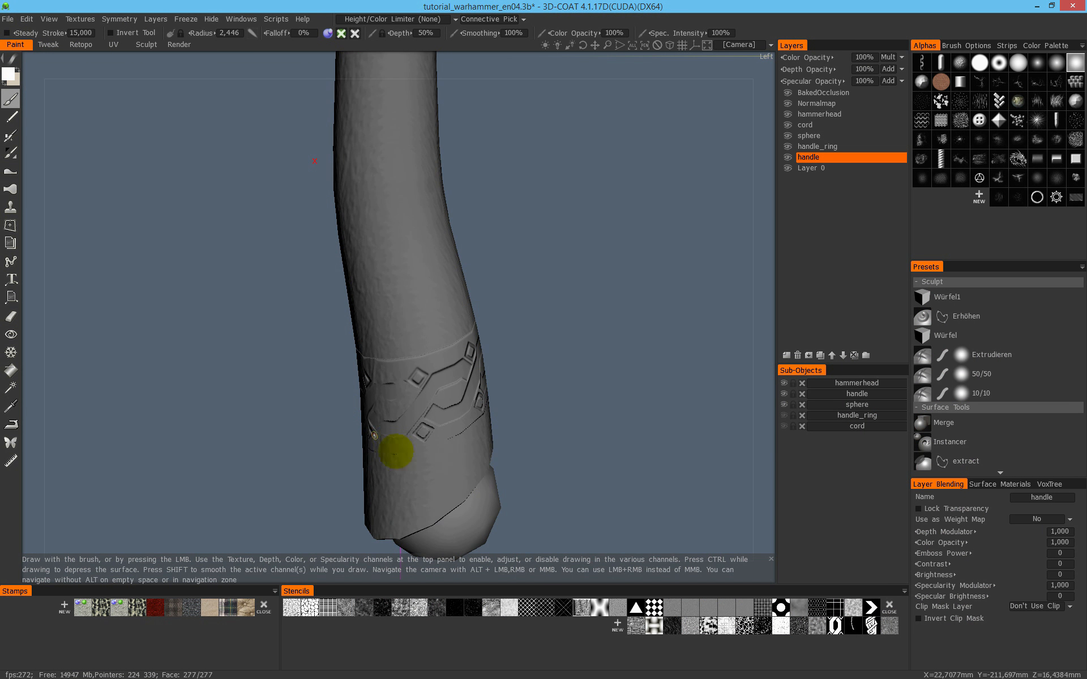
Hide the handle sub-object, show it again and hide the sphere to examine the baked detail on the handle's lower end
mouse_move(480, 473)
left_mouse_down("alt")
mouse_move(425, 328)
mouse_move(323, 249)
left_mouse_up("alt")
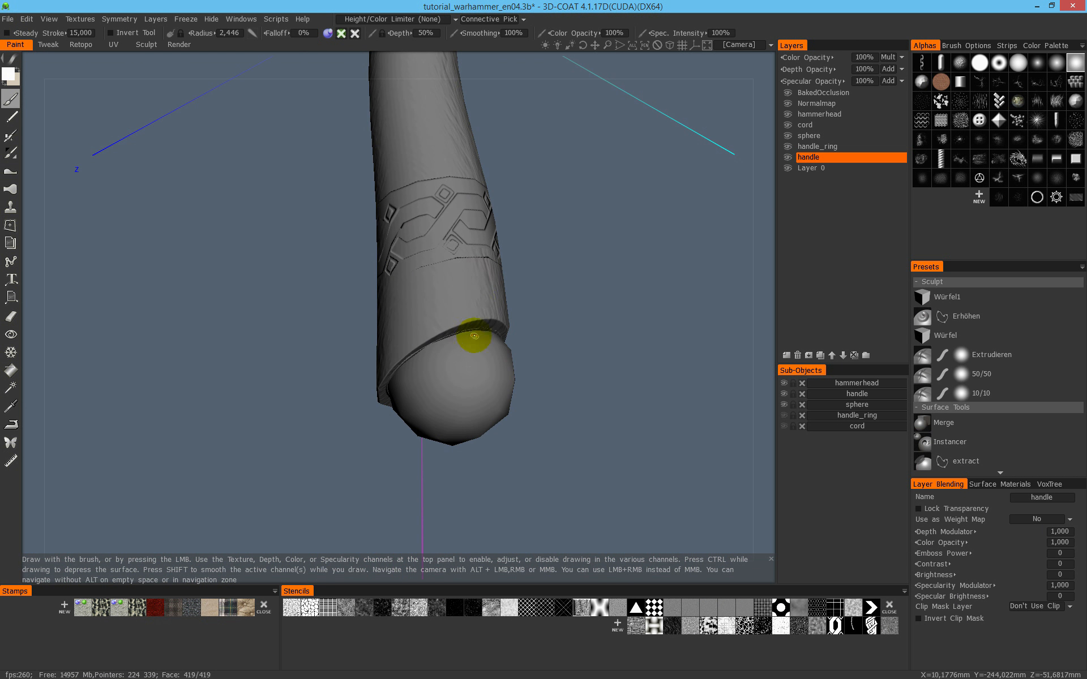
scroll(463, 338, "up", 3)
left_click_drag(456, 284, 408, 391, "alt")
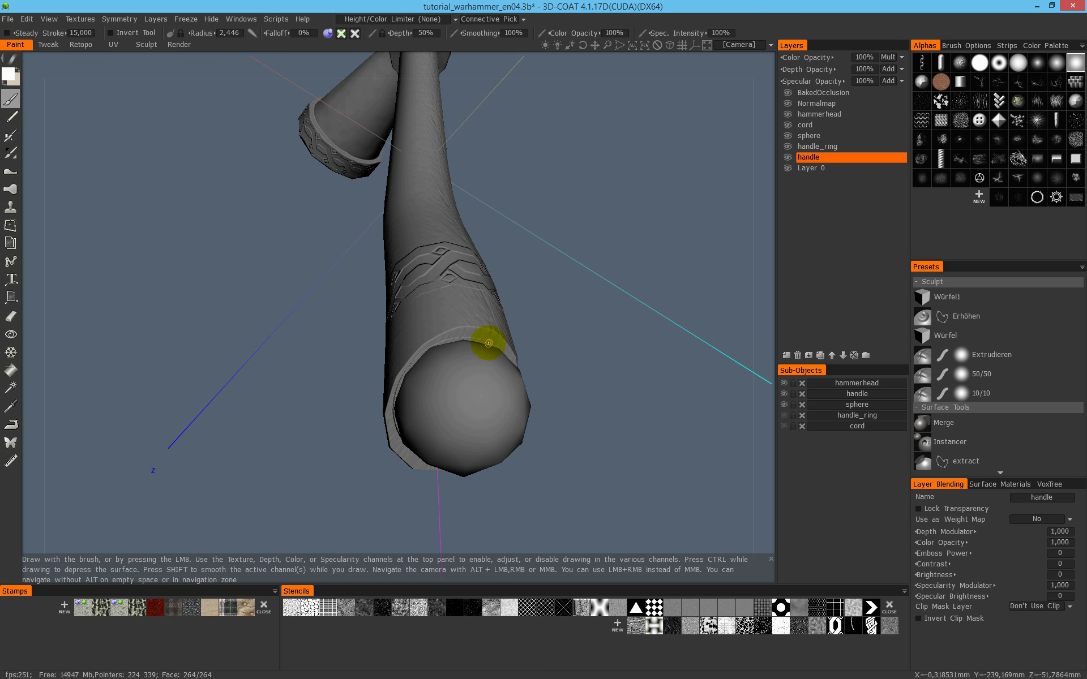
left_click(785, 394)
left_click_drag(454, 352, 764, 417, "alt")
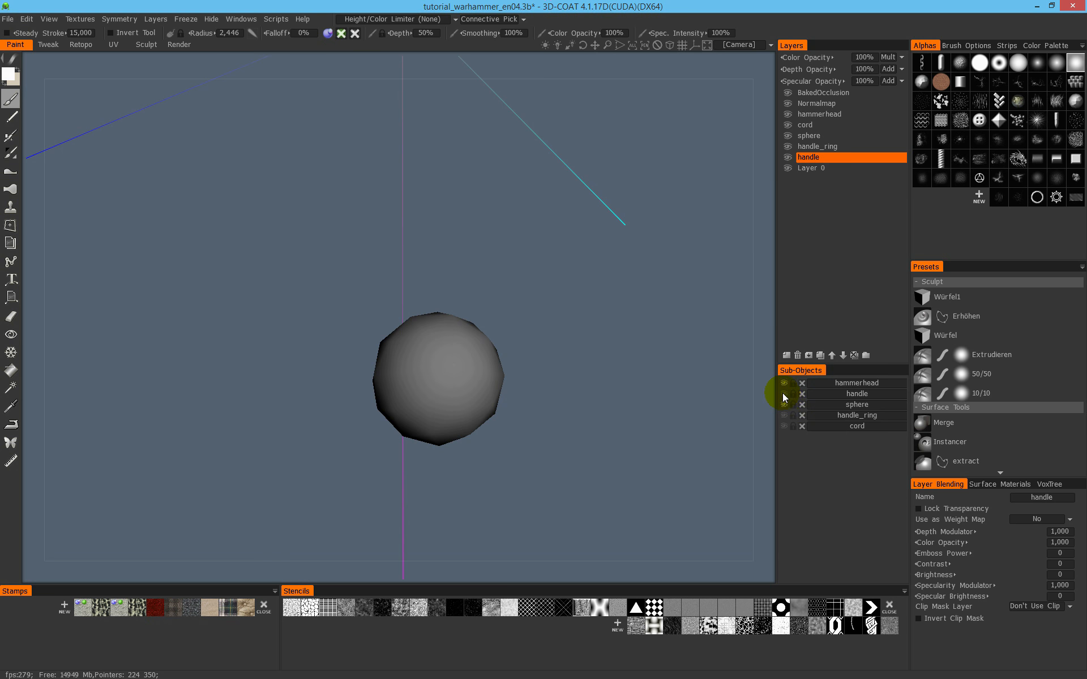
left_click(784, 394)
left_click(784, 405)
left_click_drag(430, 334, 424, 351, "alt")
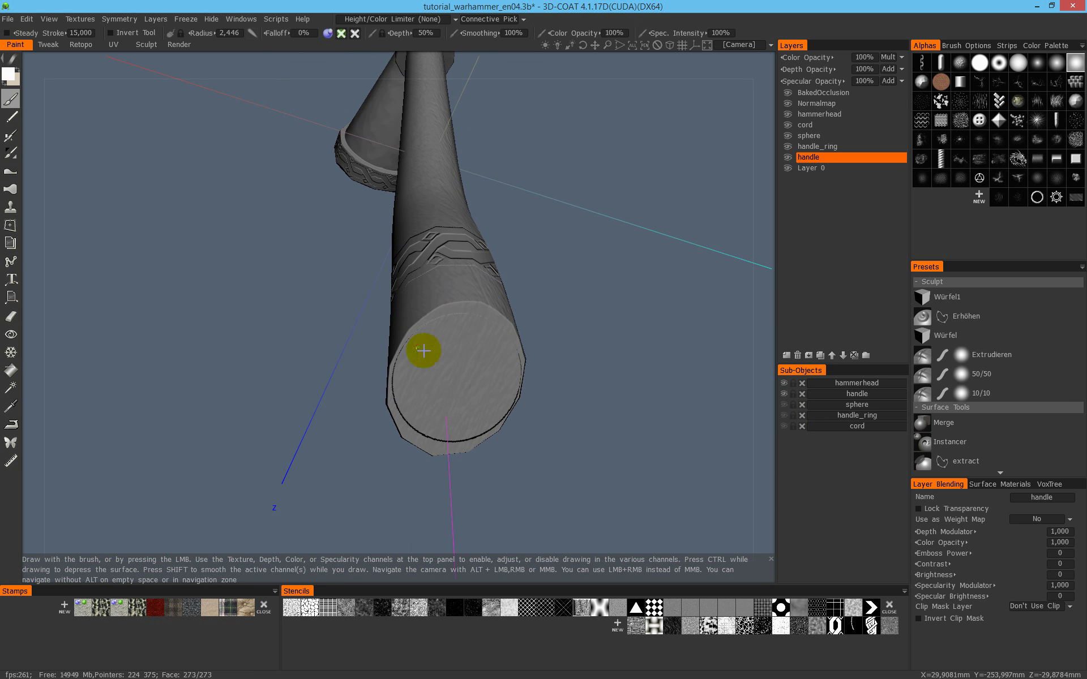
left_click_drag(461, 282, 802, 425, "alt")
Show the sphere, handle_ring and cord sub-objects again
left_click(784, 404)
left_click(784, 415)
left_click(784, 425)
left_click_drag(430, 317, 103, 59, "alt")
In the Retopo room, move the handle_ring and sphere volumes out of the handle hierarchy to the root level and collapse the handle volume
left_click(81, 44)
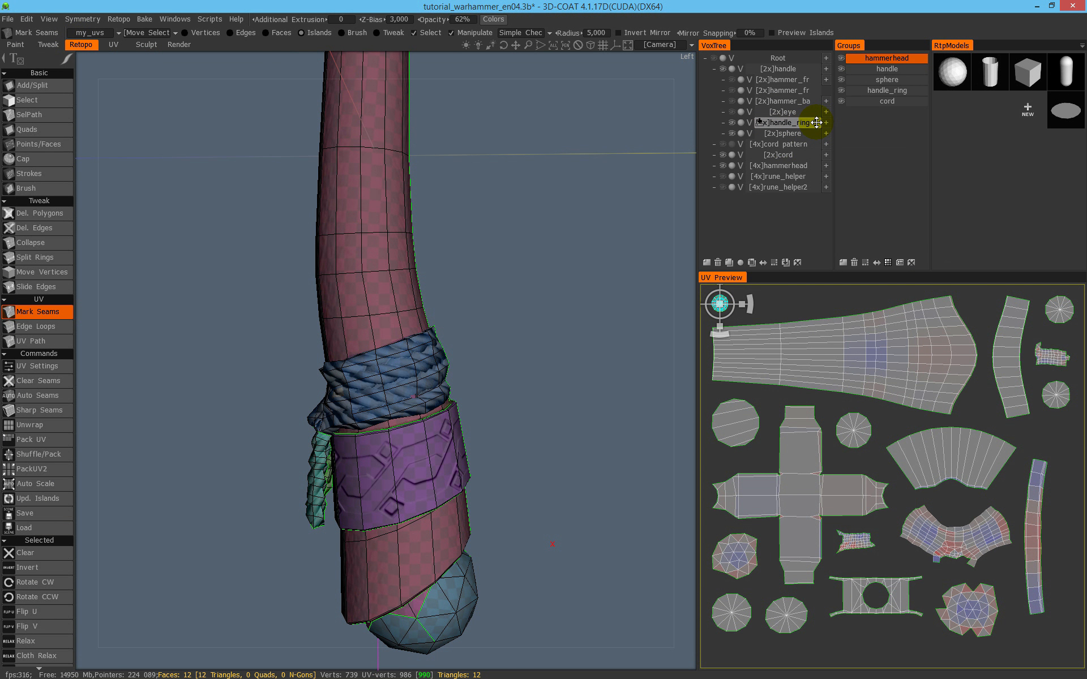
left_click_drag(817, 122, 808, 156)
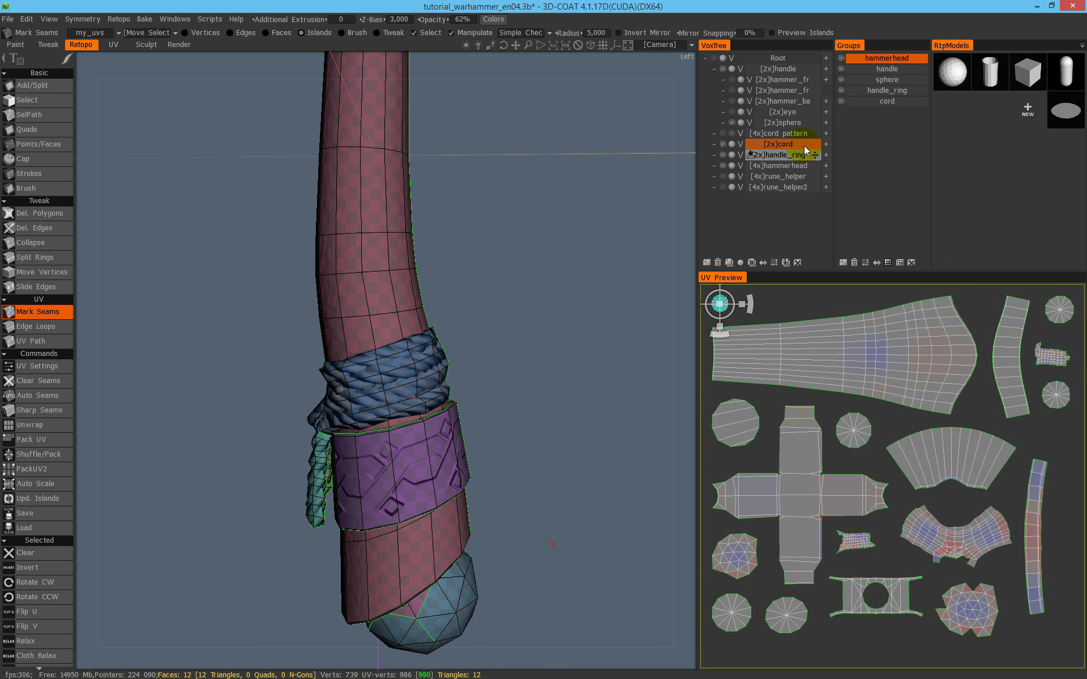
left_click_drag(813, 121, 814, 154)
left_click_drag(759, 122, 781, 145)
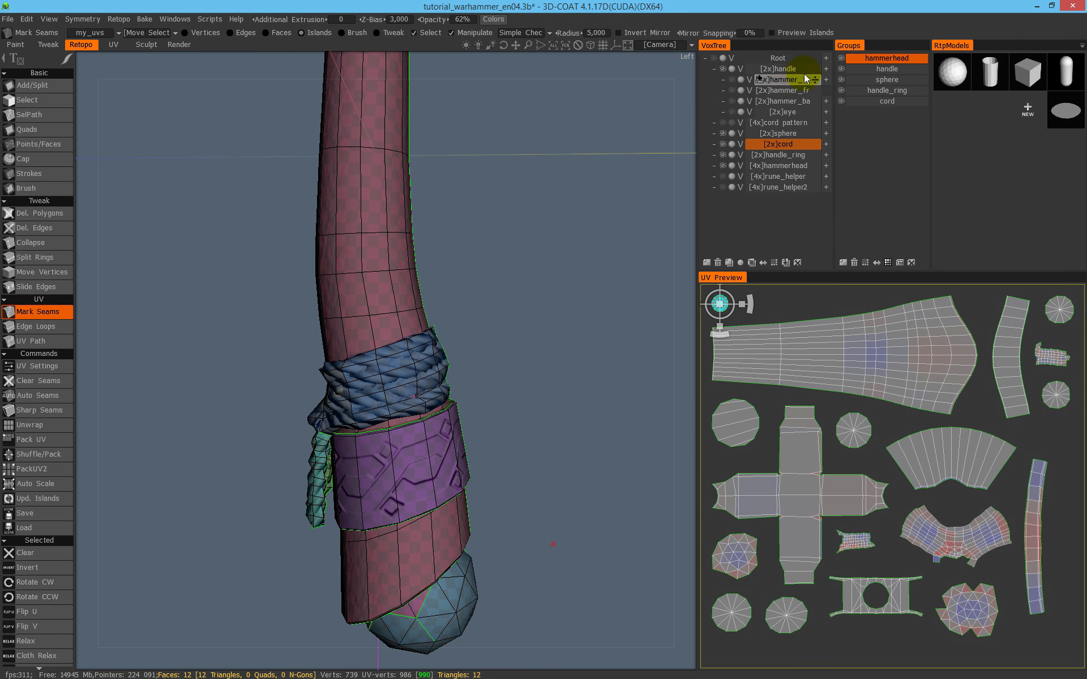
left_click(713, 69)
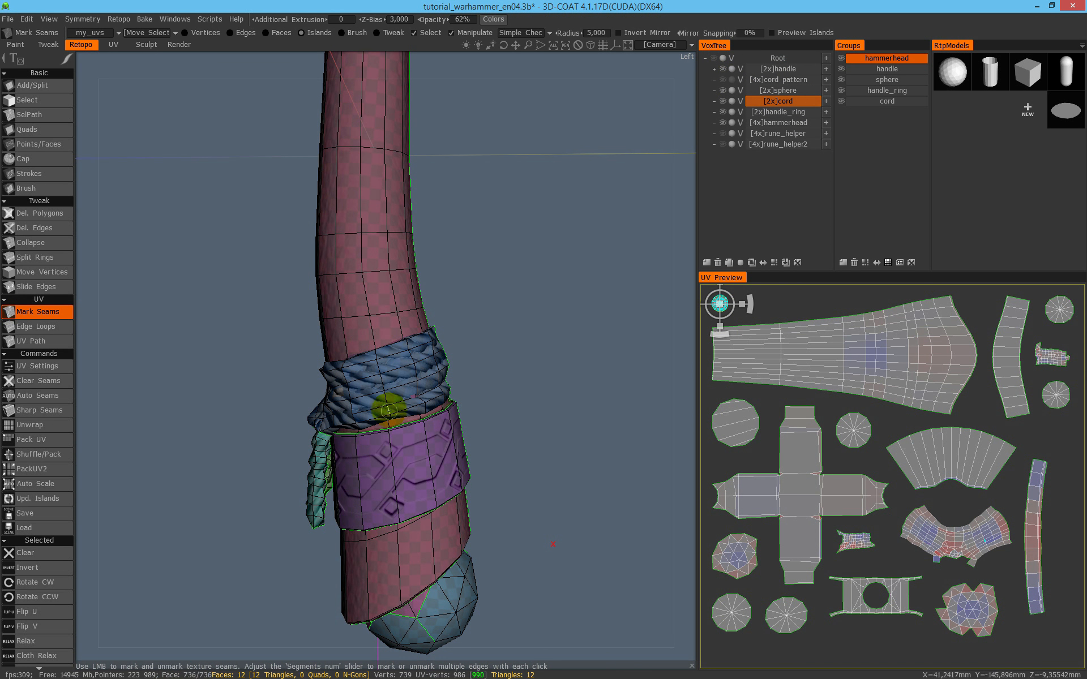
scroll(515, 231, "down", 5)
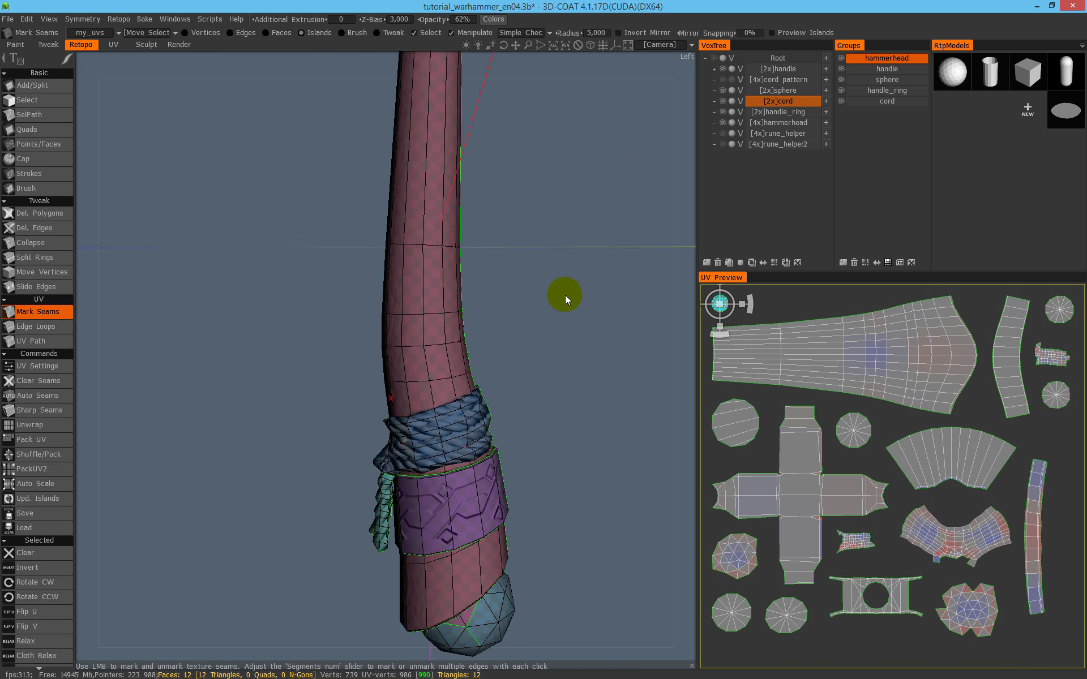
Switch to the Paint room and delete all the baked sub-objects: hammerhead, handle, sphere, handle_ring and cord
left_click(24, 46)
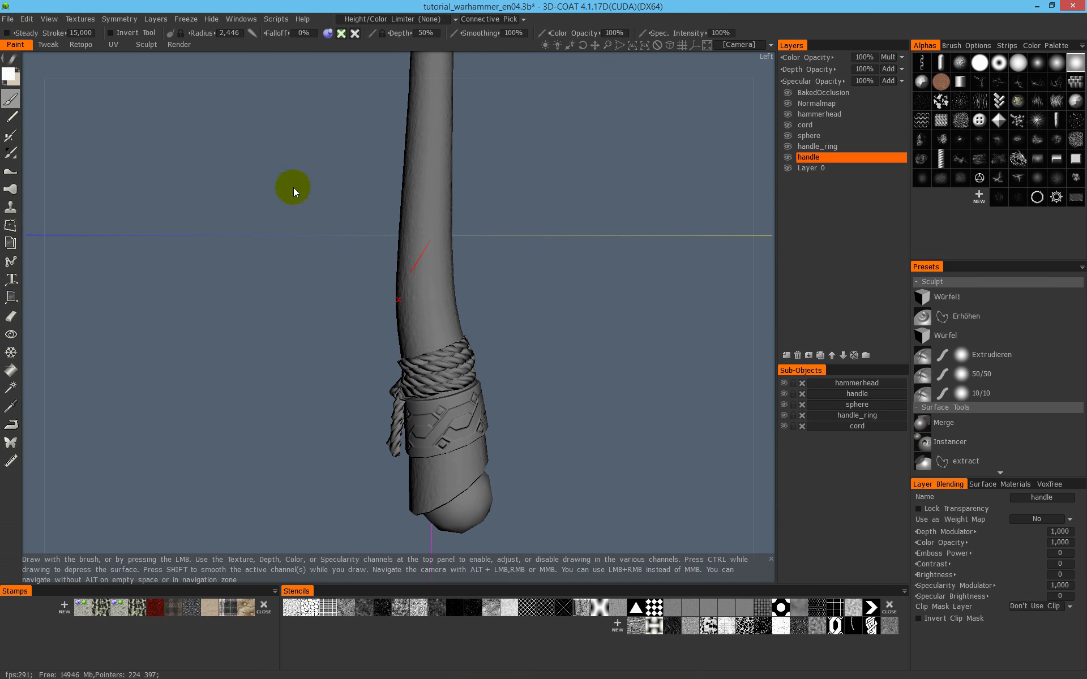
scroll(382, 306, "down", 3)
left_click_drag(382, 306, 440, 299, "alt")
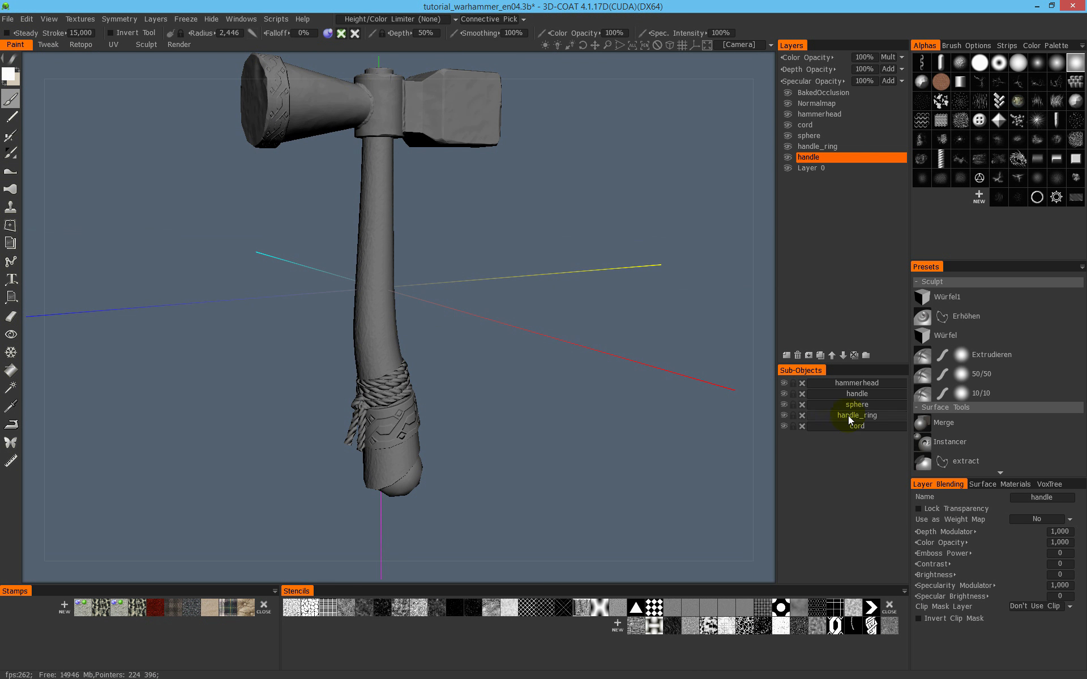
left_click(802, 387)
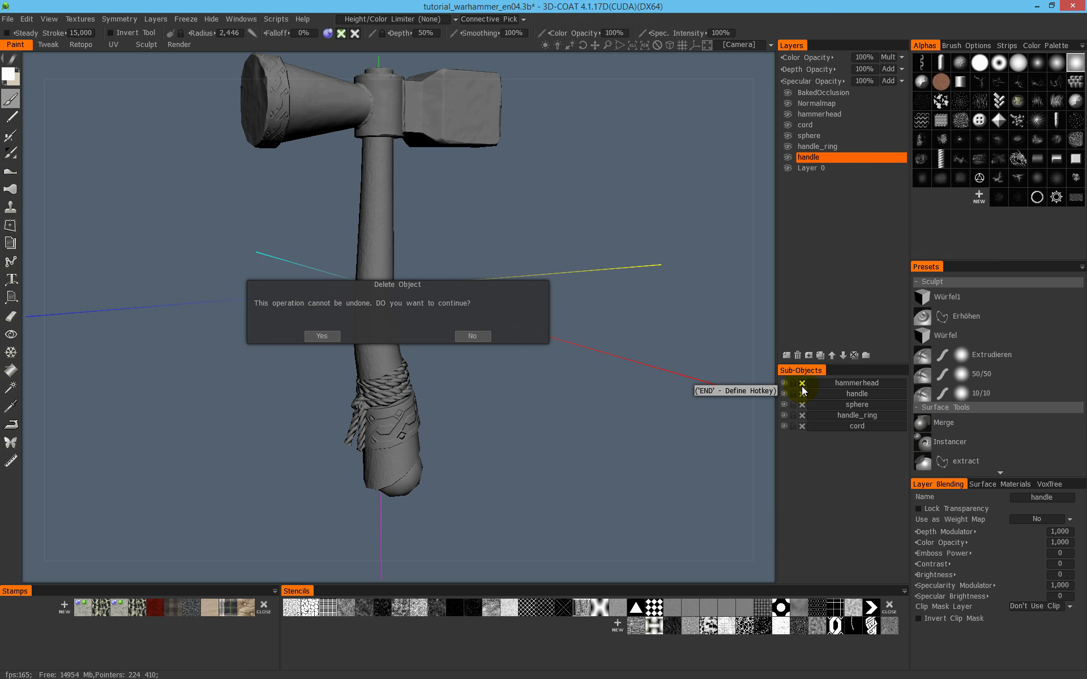
key("Return")
left_click(802, 383)
key("Return")
left_click(802, 384)
key("Return")
left_click(802, 384)
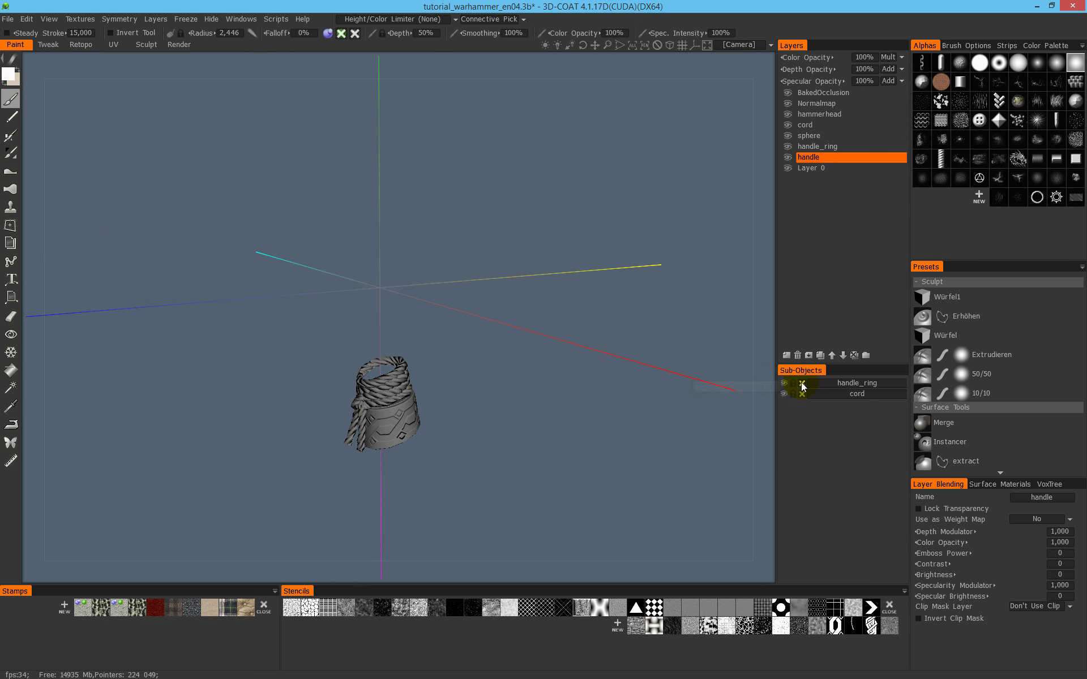
key("Return")
left_click(801, 383)
key("Return")
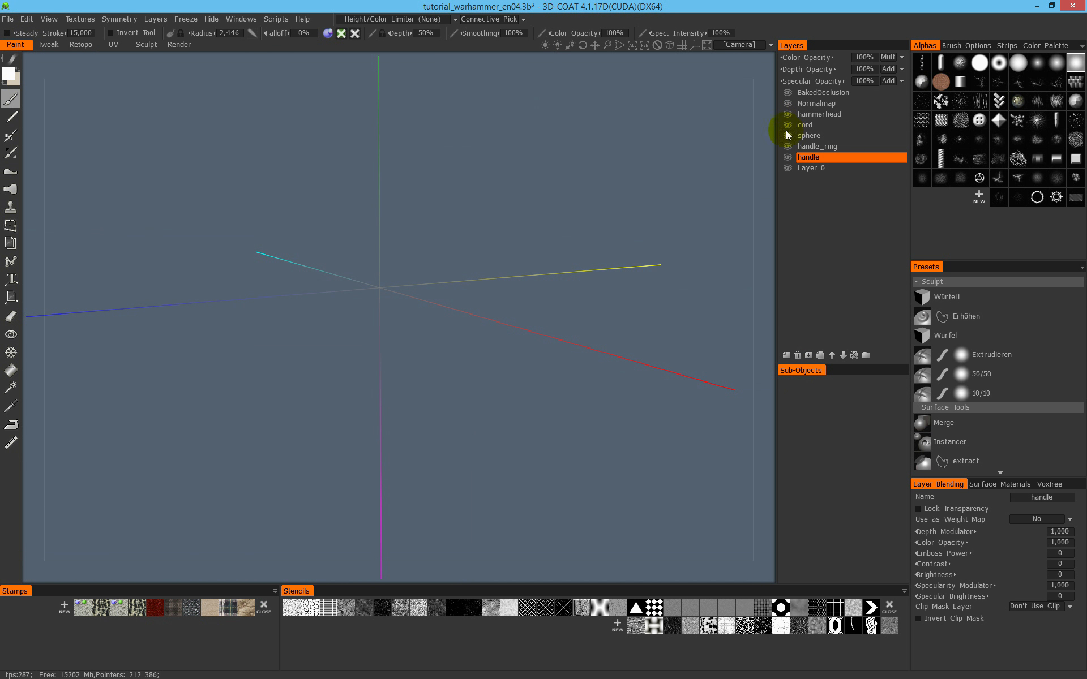
Delete every paint layer from BakedOcclusion down to handle, keeping only Layer 0
left_click(828, 92)
left_click(795, 355)
left_click(795, 355)
left_click(795, 355)
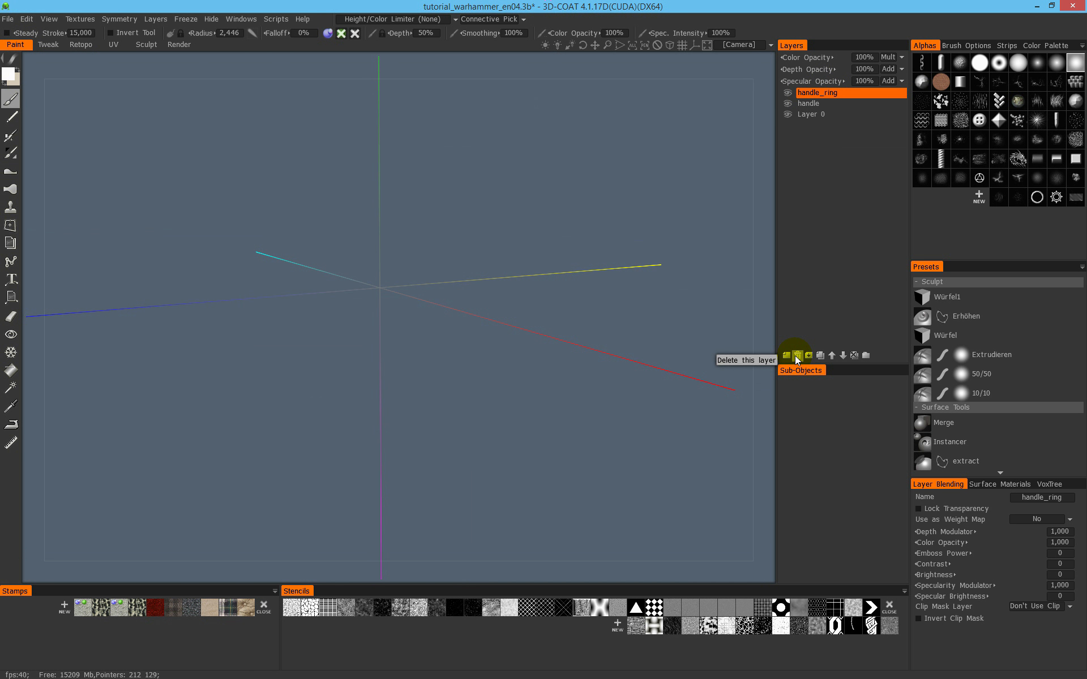
left_click(795, 356)
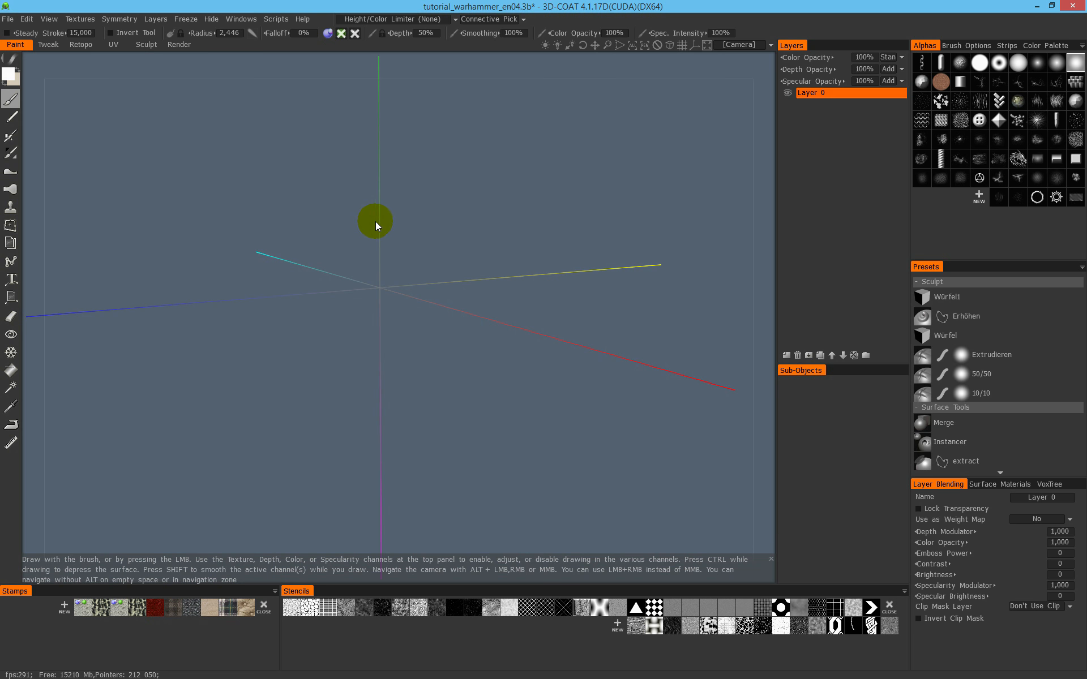
Show the sculpt volumes in the Retopo room and bake the hammer with a per-pixel normal map at a texture size of 2048
left_click(88, 44)
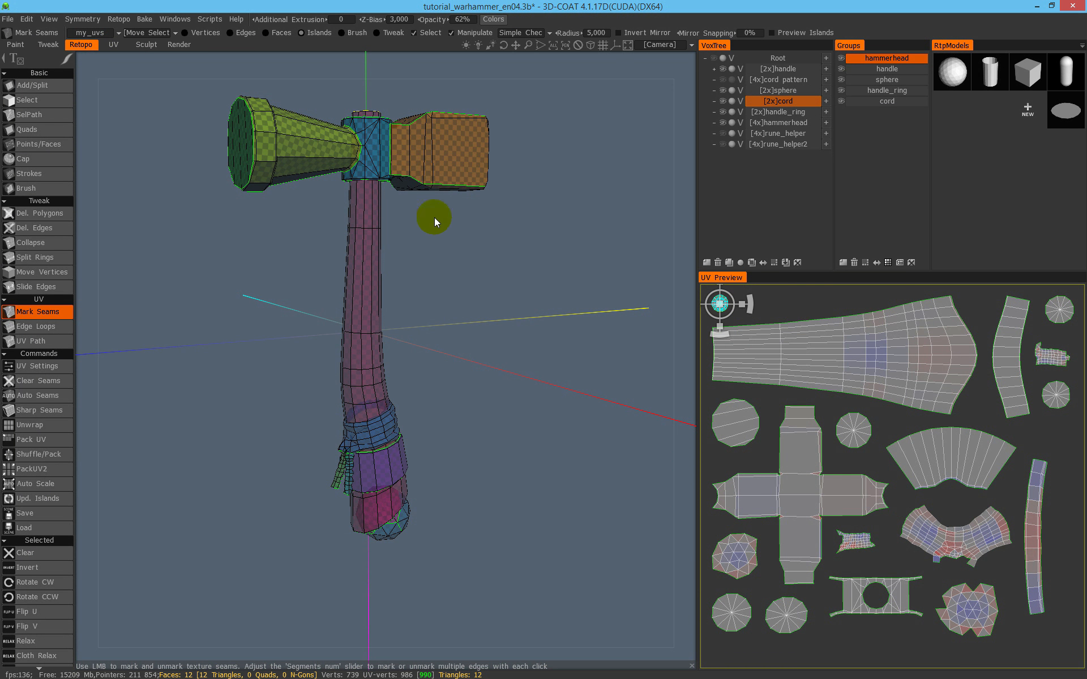
left_click(713, 58)
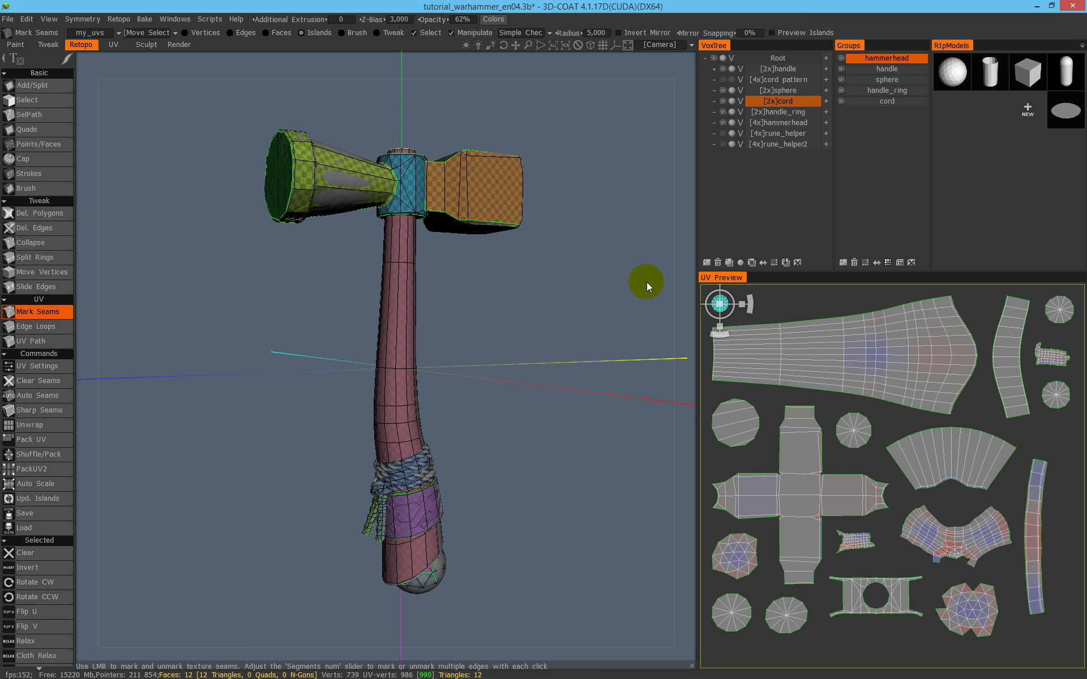
left_click(145, 19)
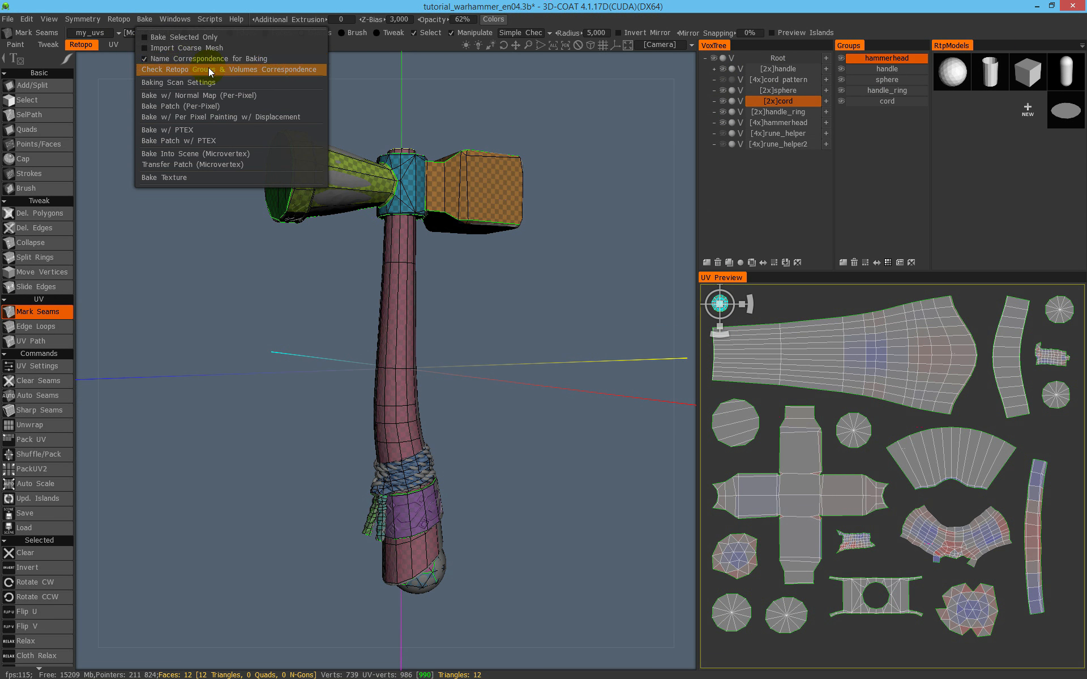
left_click(222, 95)
left_click(314, 443)
left_click(316, 417)
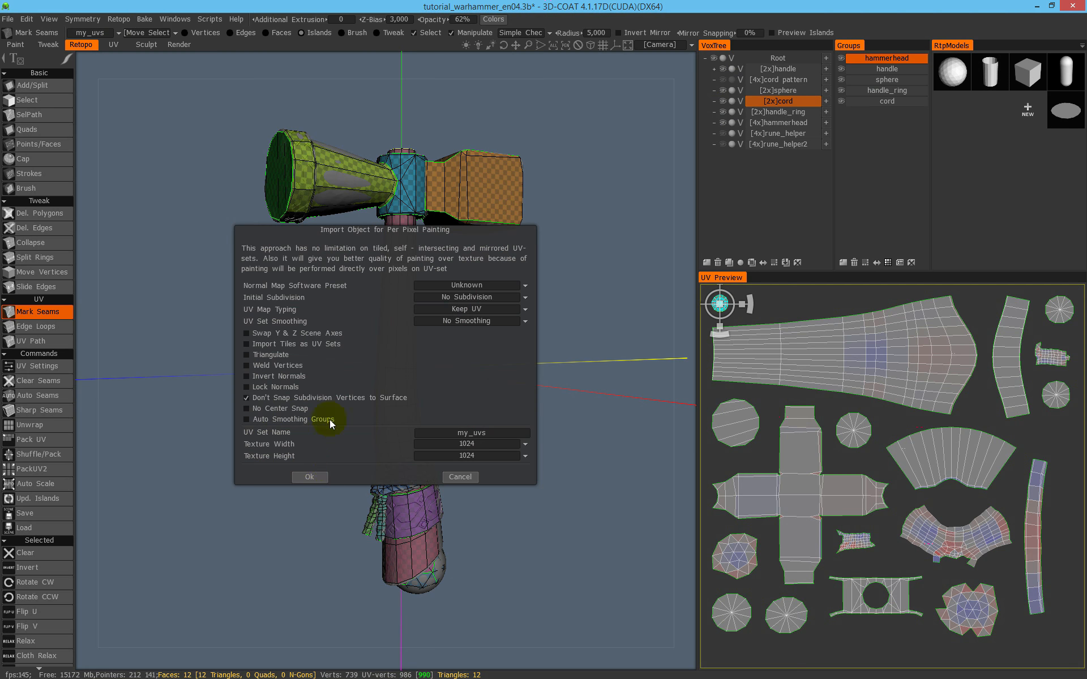
left_click(467, 444)
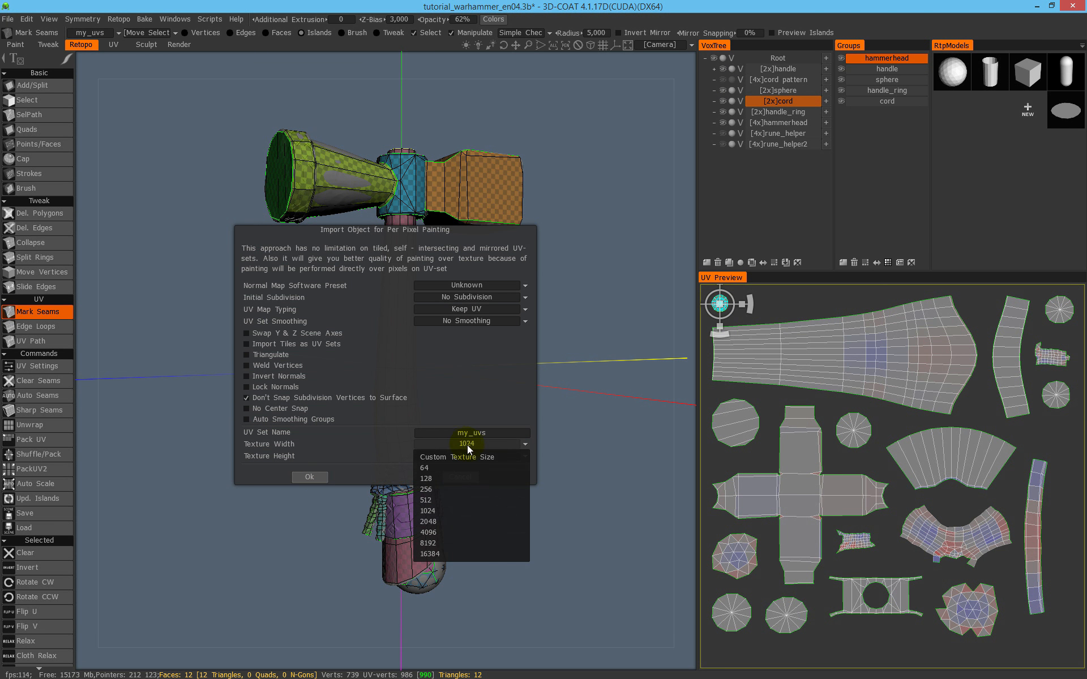
left_click(468, 516)
left_click(309, 477)
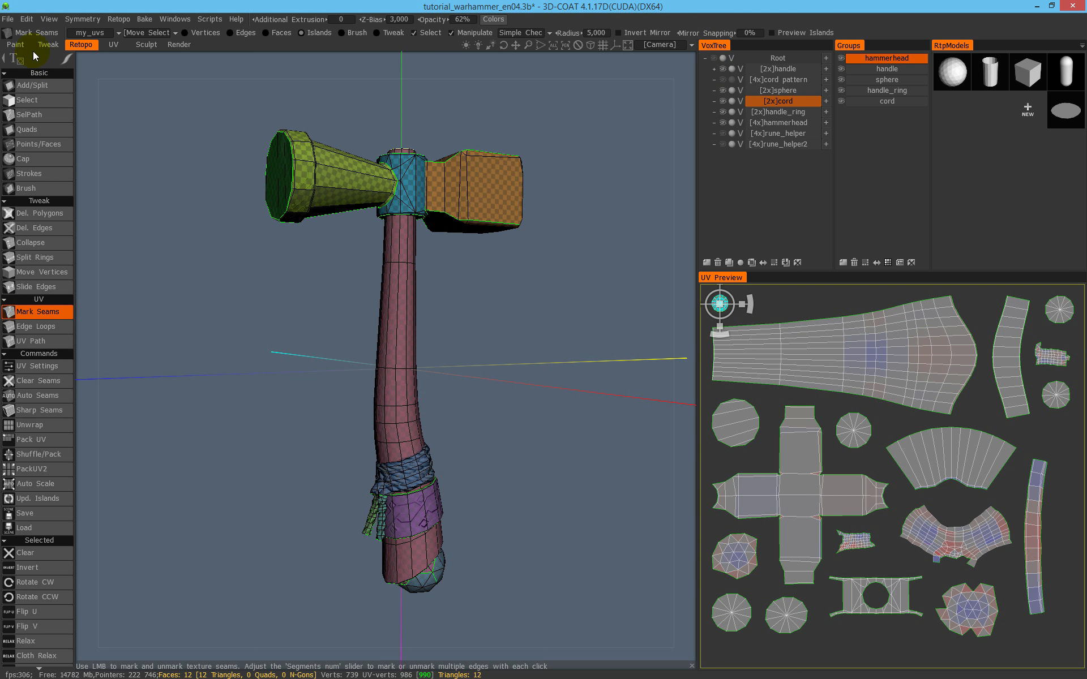
Switch to the Paint room and hide the cord and handle_ring sub-objects to inspect the newly baked handle surface beneath them
left_click(15, 44)
left_click_drag(523, 268, 498, 214)
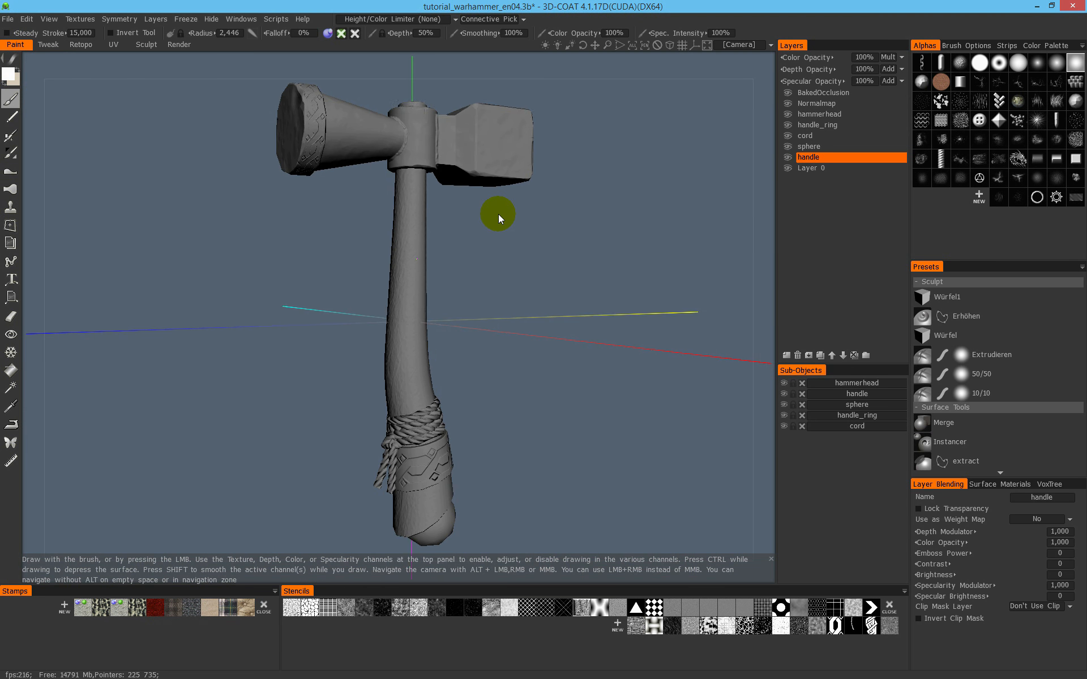
scroll(418, 299, "down", 5)
left_click_drag(482, 360, 425, 334)
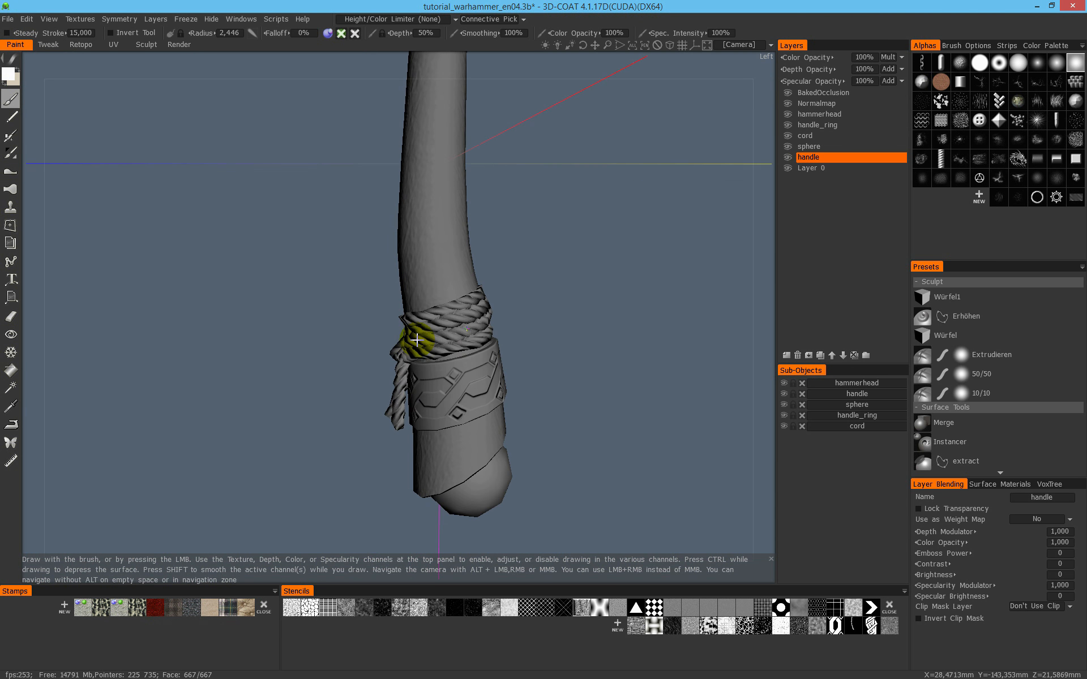
left_click(785, 426)
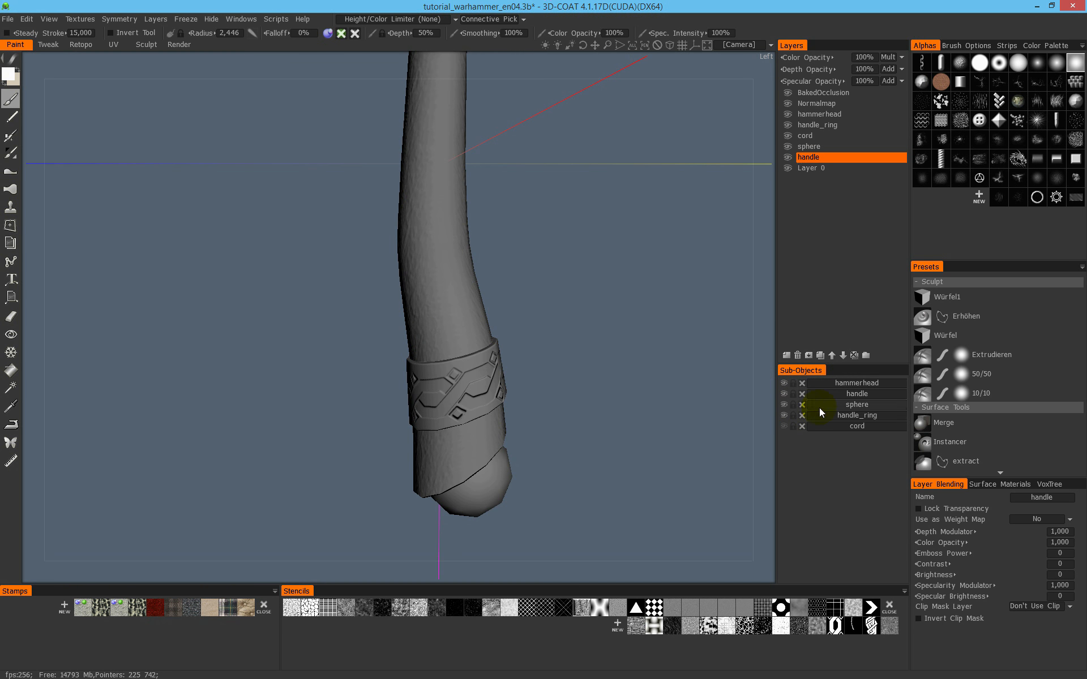
left_click(784, 415)
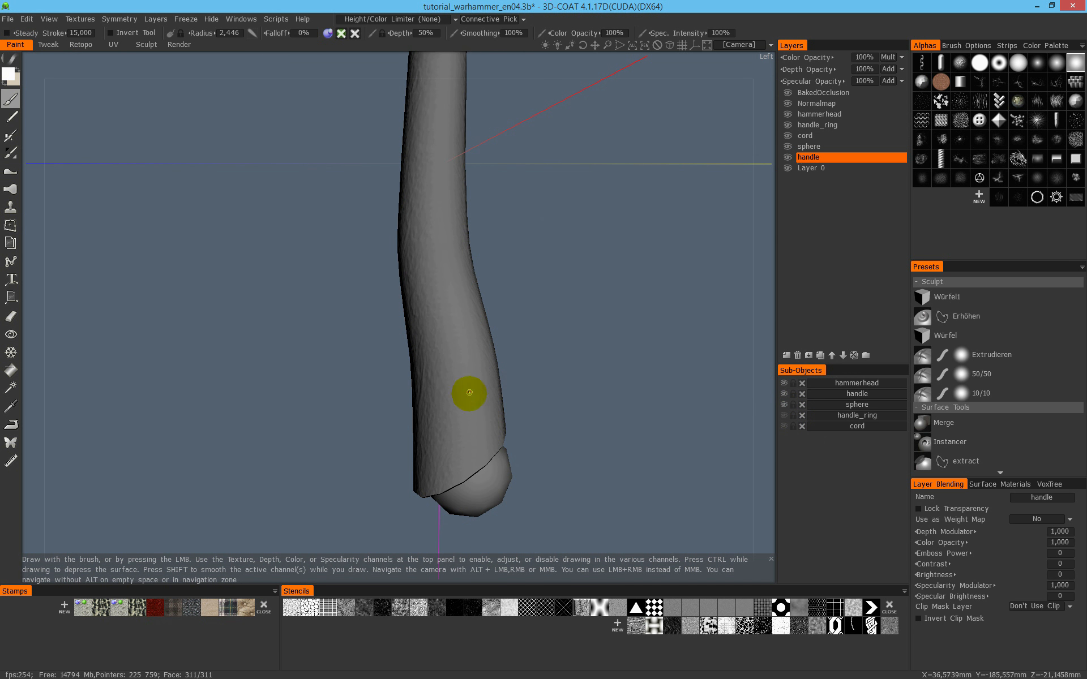
Hide the sphere and hammerhead sub-objects and examine the bake at both ends of the handle
left_click(784, 404)
left_click_drag(473, 420, 533, 502)
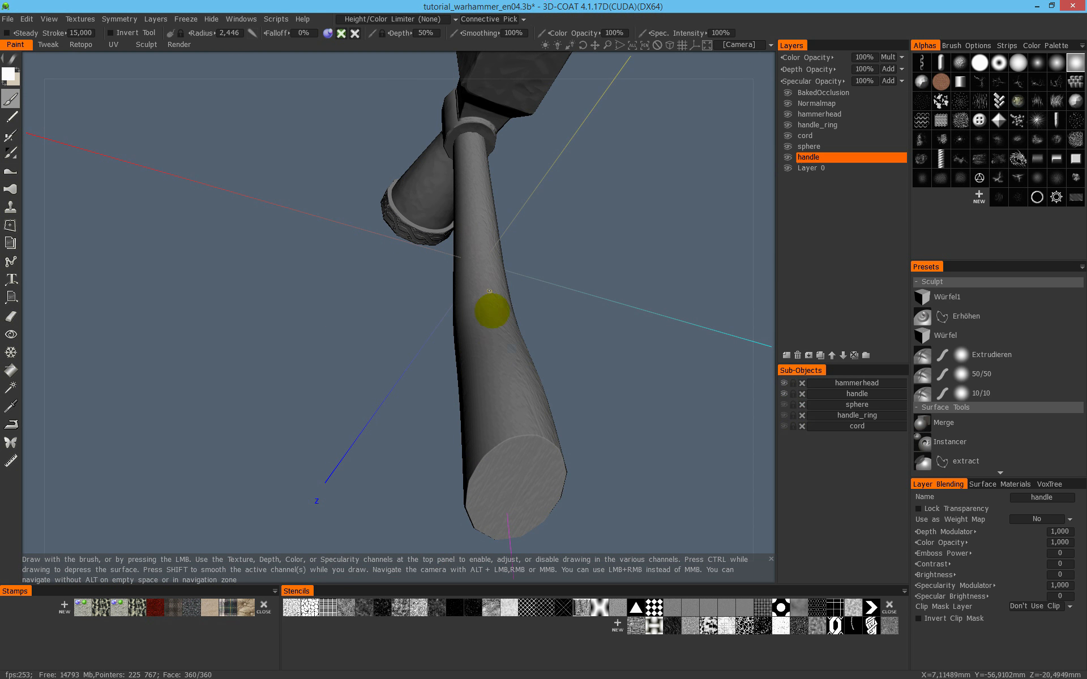
scroll(464, 239, "down", 5)
left_click_drag(487, 289, 657, 368)
left_click(784, 383)
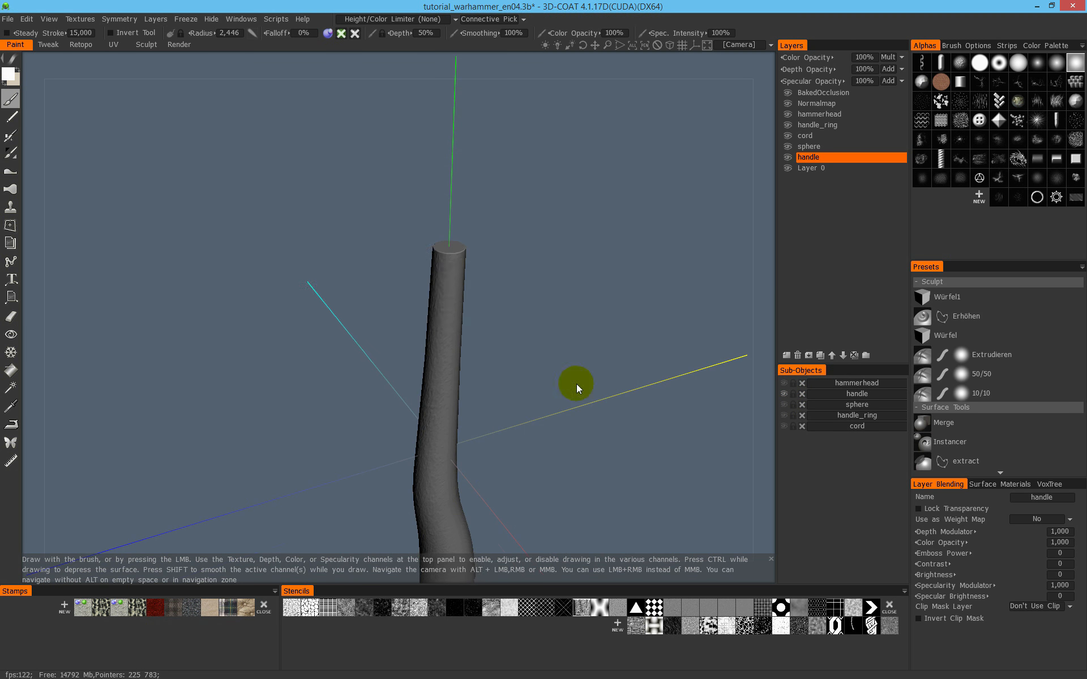
left_click_drag(576, 384, 521, 280)
scroll(518, 270, "down", 3)
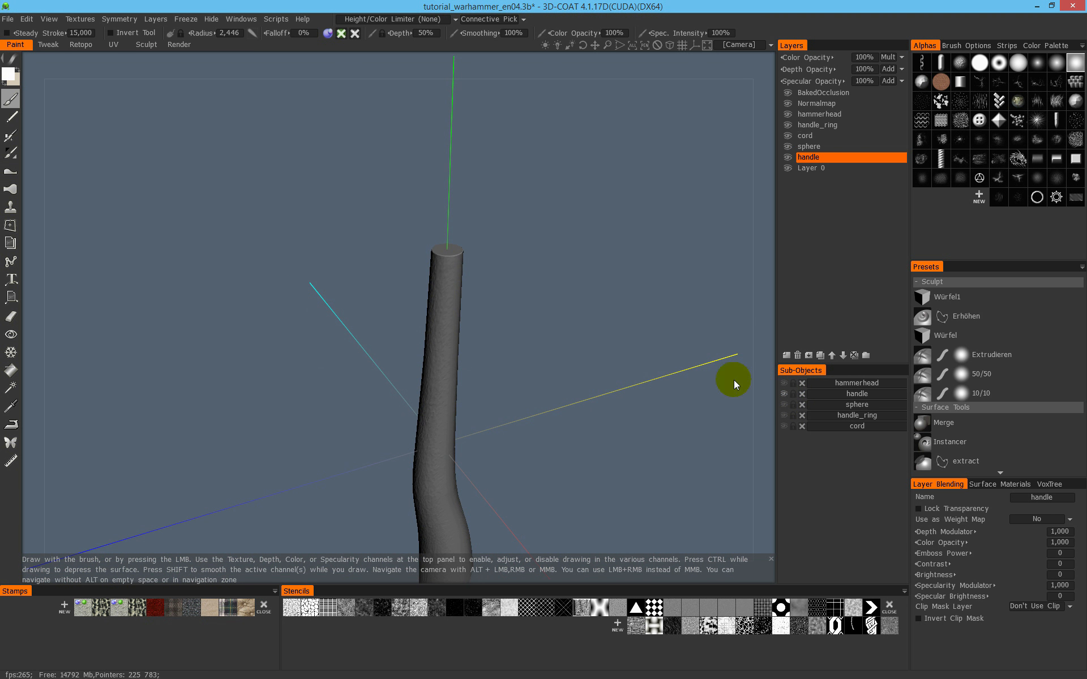
Show the hammerhead sub-object, hide the handle, and examine the hammerhead's bake from above and below
left_click(784, 383)
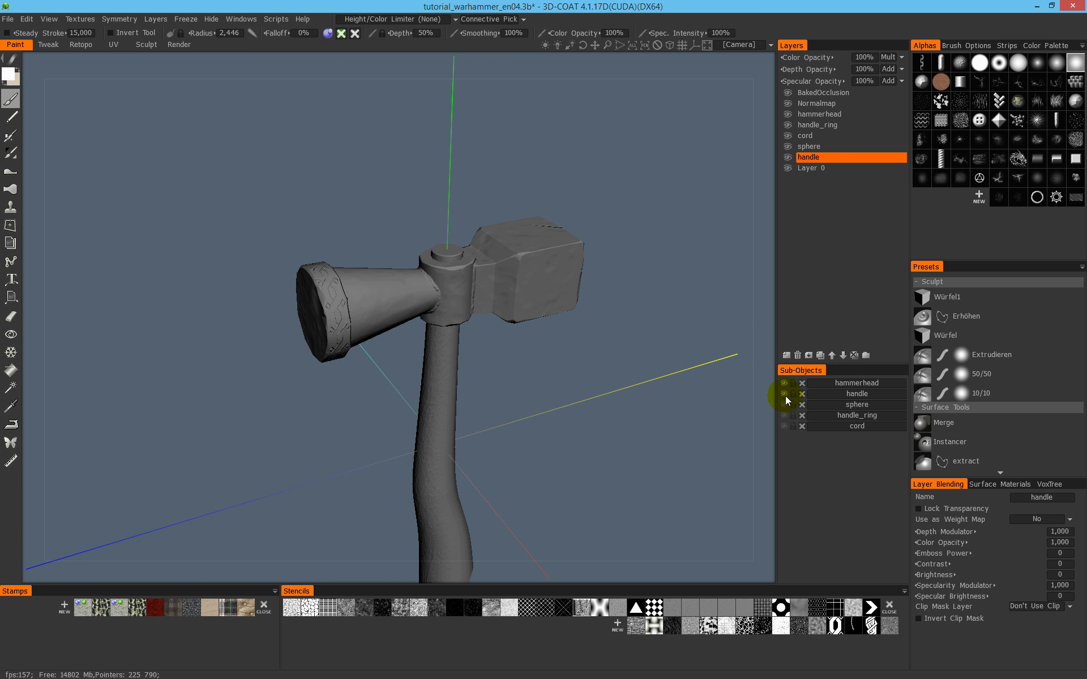
left_click(783, 394)
left_click_drag(510, 262, 449, 252, "alt")
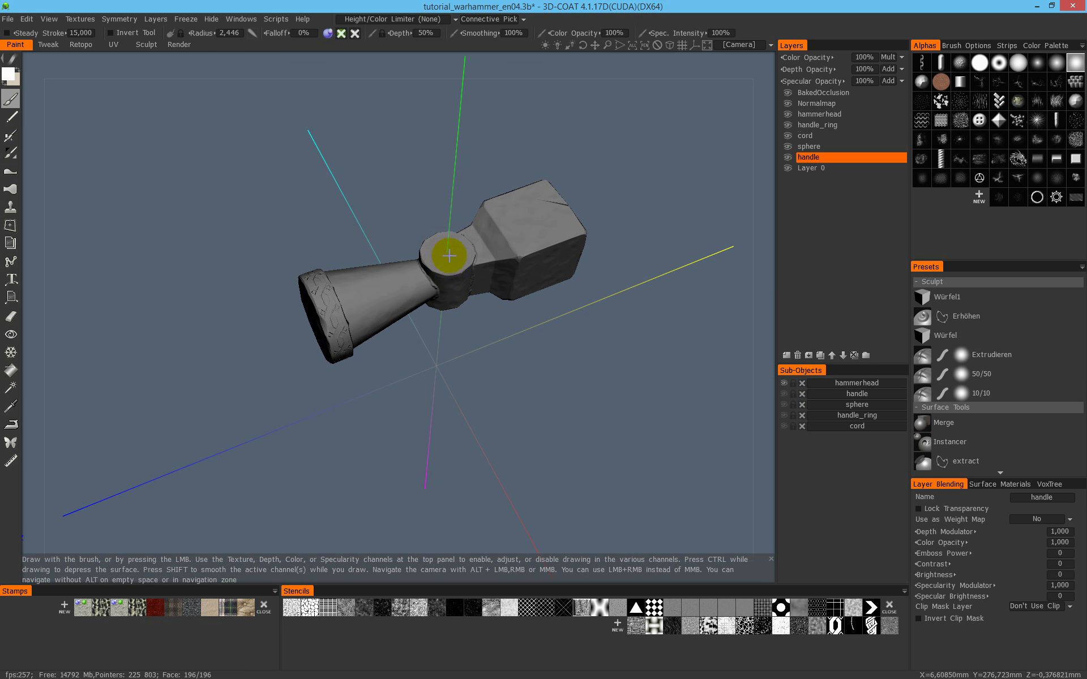
mouse_move(487, 311)
left_mouse_down("alt")
mouse_move(451, 109)
mouse_move(498, 292)
left_mouse_up("alt")
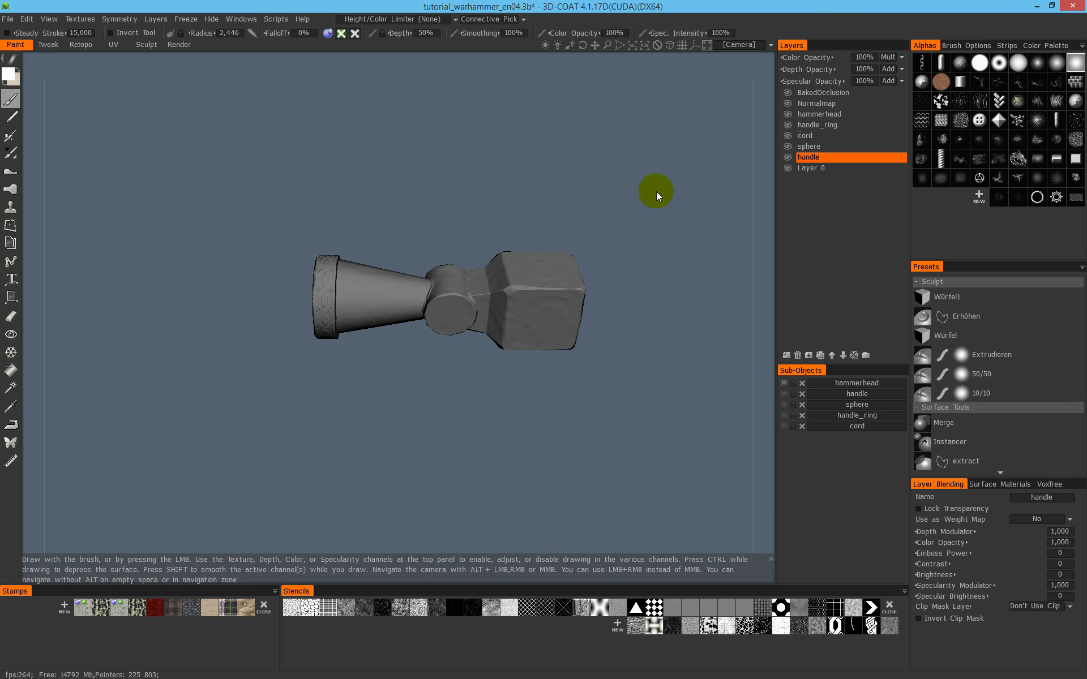
left_click_drag(583, 283, 622, 379, "alt")
Show the handle, sphere, handle_ring and cord sub-objects again and view the complete hammer
left_click_drag(783, 394, 784, 426)
scroll(528, 355, "up", 2)
left_click_drag(528, 355, 450, 281, "alt")
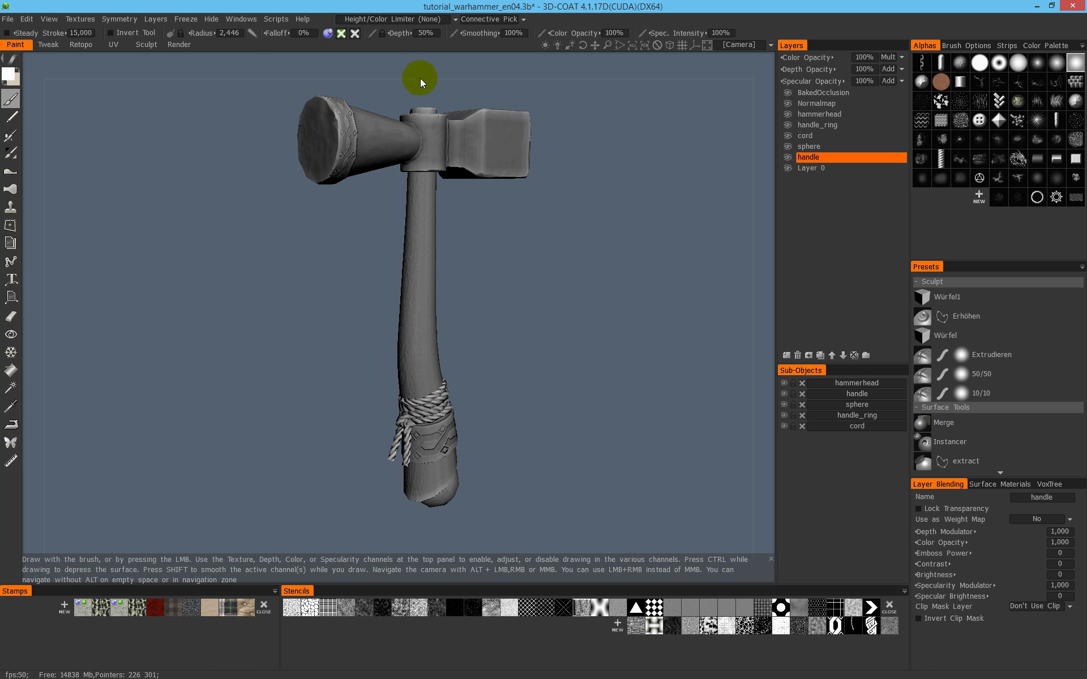
left_click_drag(482, 171, 531, 232, "alt")
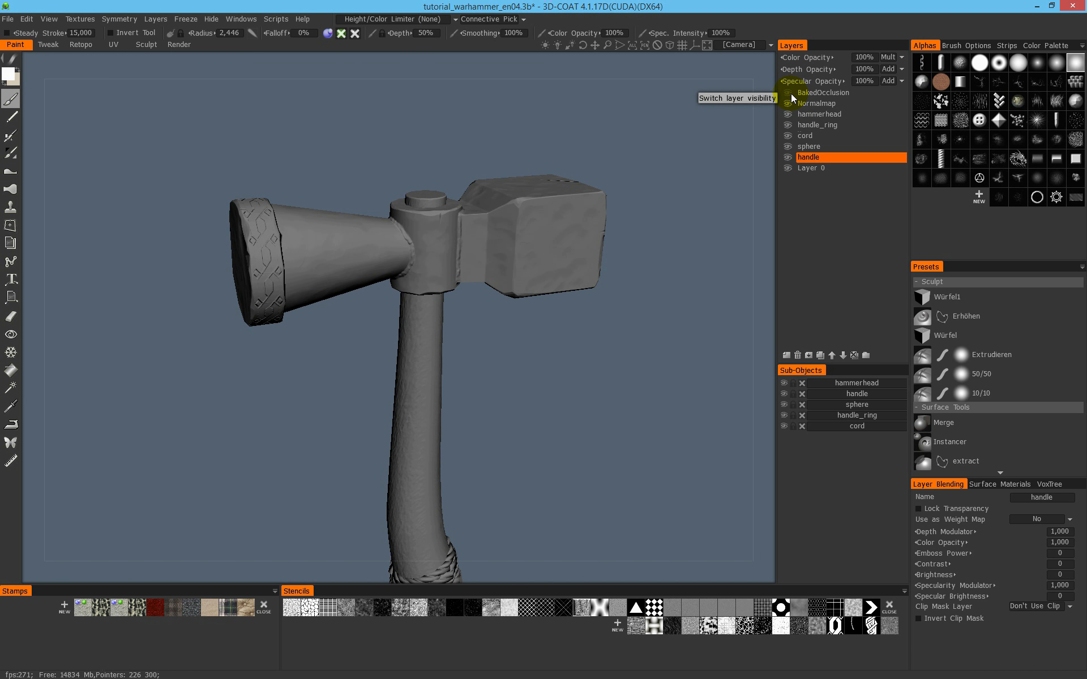
left_click_drag(543, 221, 533, 263, "alt")
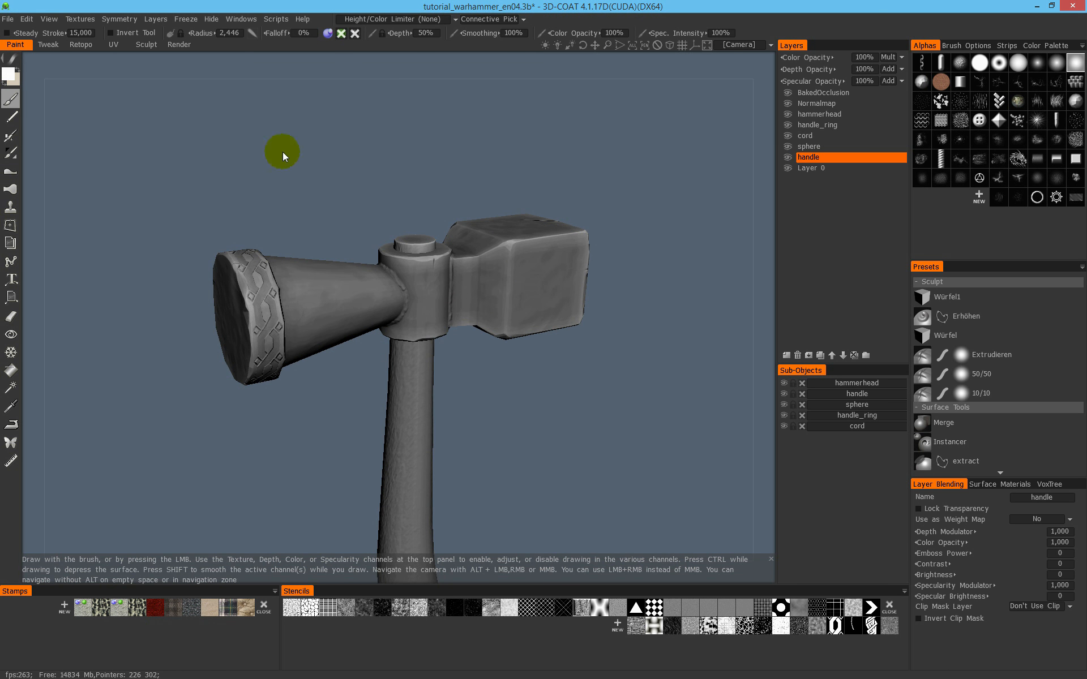
Switch the viewport to flat, unlit shading and examine the baked occlusion on the hammerhead
left_click(49, 19)
left_click(66, 48)
left_click_drag(534, 279, 417, 304, "alt")
scroll(527, 270, "up", 5)
left_click_drag(338, 273, 323, 224, "alt")
left_click_drag(366, 265, 598, 237, "alt")
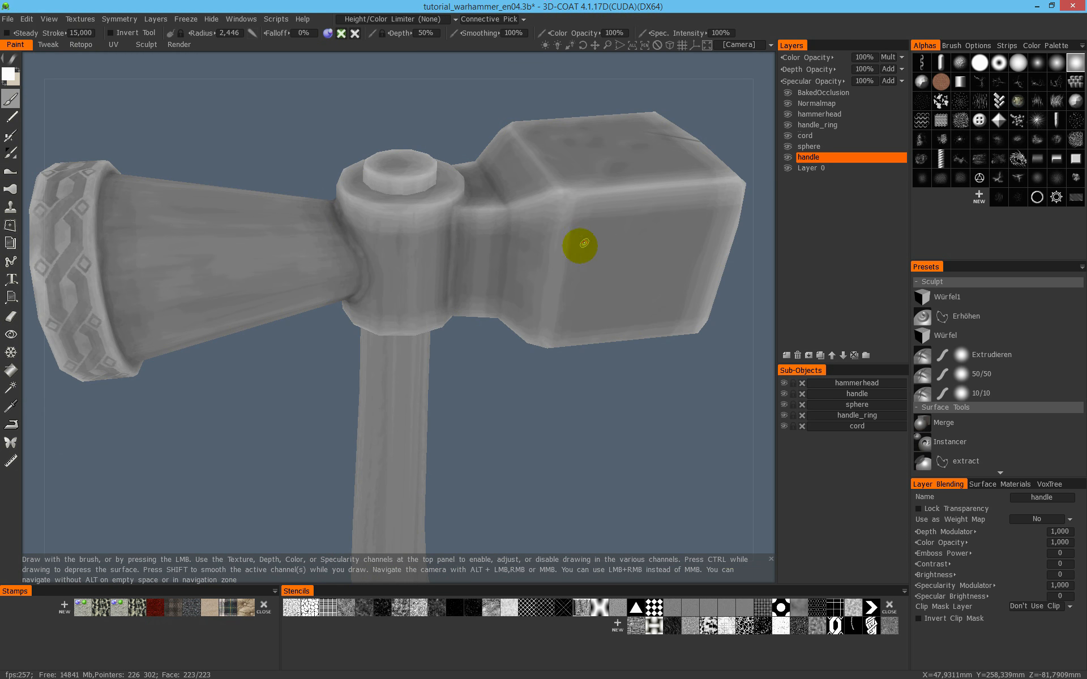
scroll(474, 249, "down", 5)
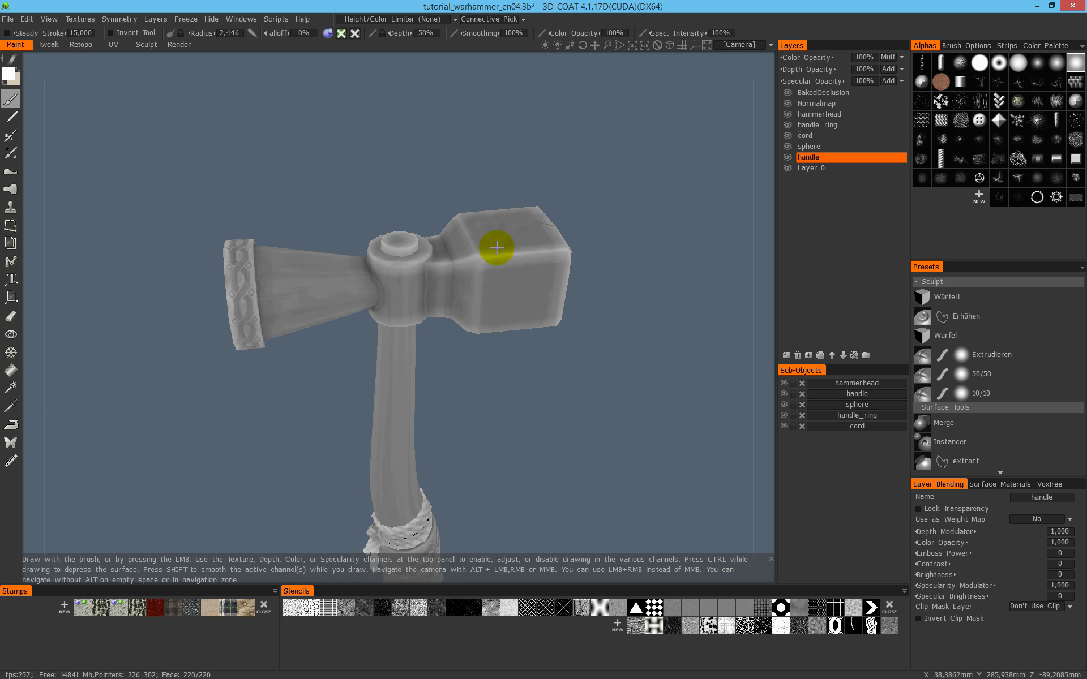
left_click_drag(497, 243, 478, 194, "alt")
Examine the baked occlusion on the cord wrapping and the ring around the lower handle for artifacts
mouse_move(413, 418)
left_mouse_down("alt")
mouse_move(421, 317)
mouse_move(413, 351)
left_mouse_up("alt")
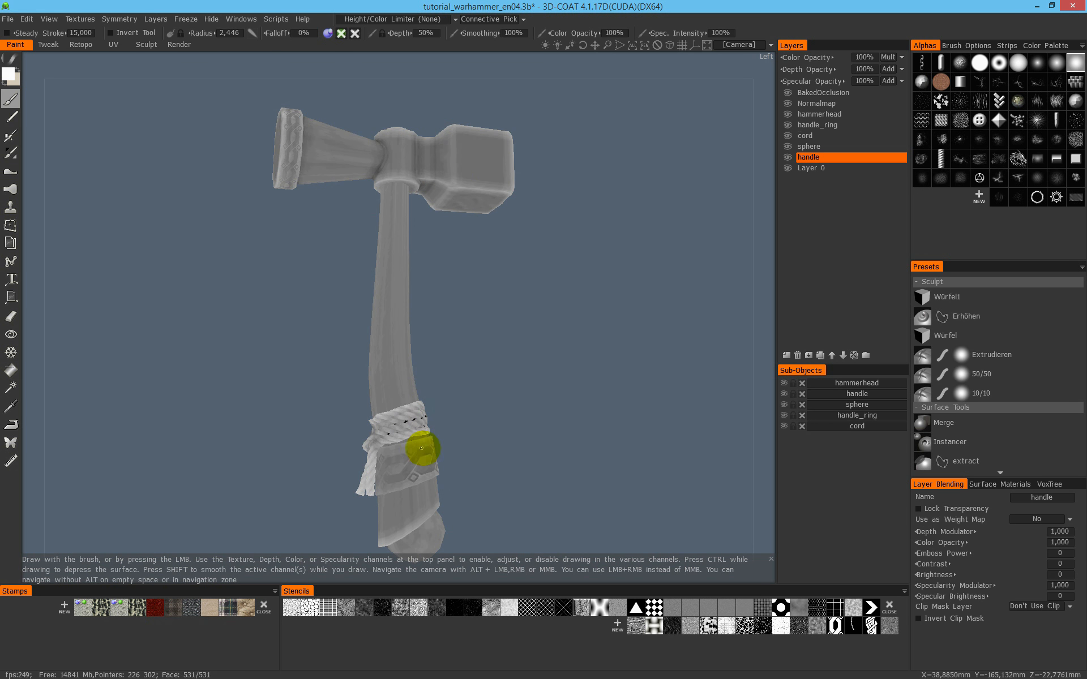
scroll(375, 393, "up", 6)
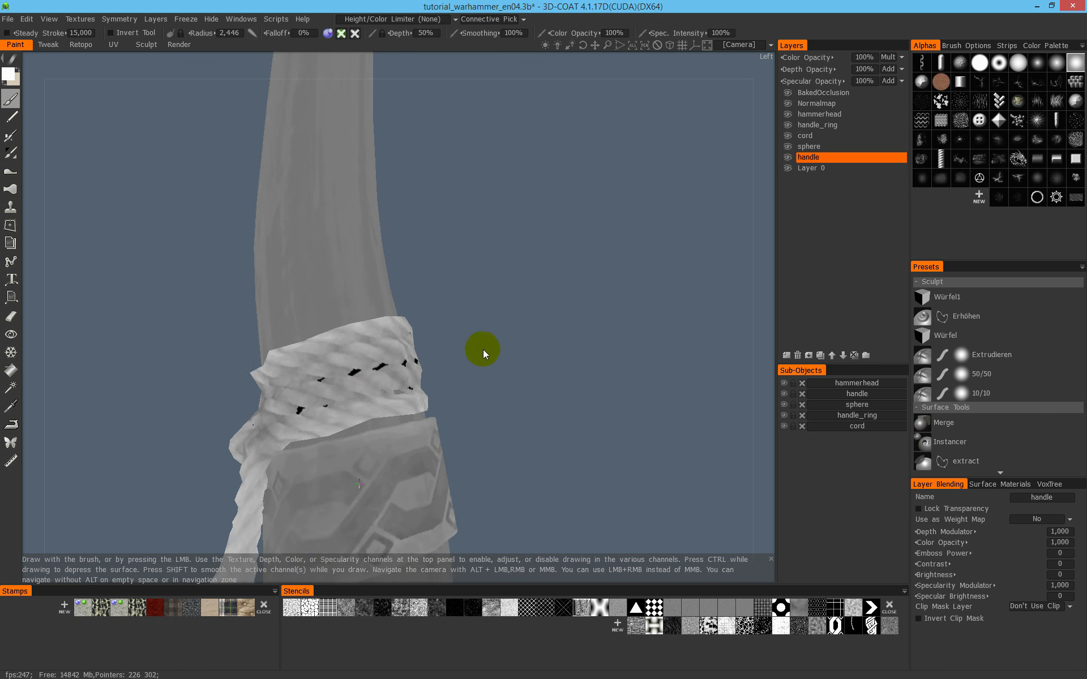
mouse_move(396, 317)
left_mouse_down("alt")
mouse_move(495, 362)
mouse_move(340, 335)
mouse_move(264, 422)
mouse_move(379, 366)
mouse_move(342, 342)
left_mouse_up("alt")
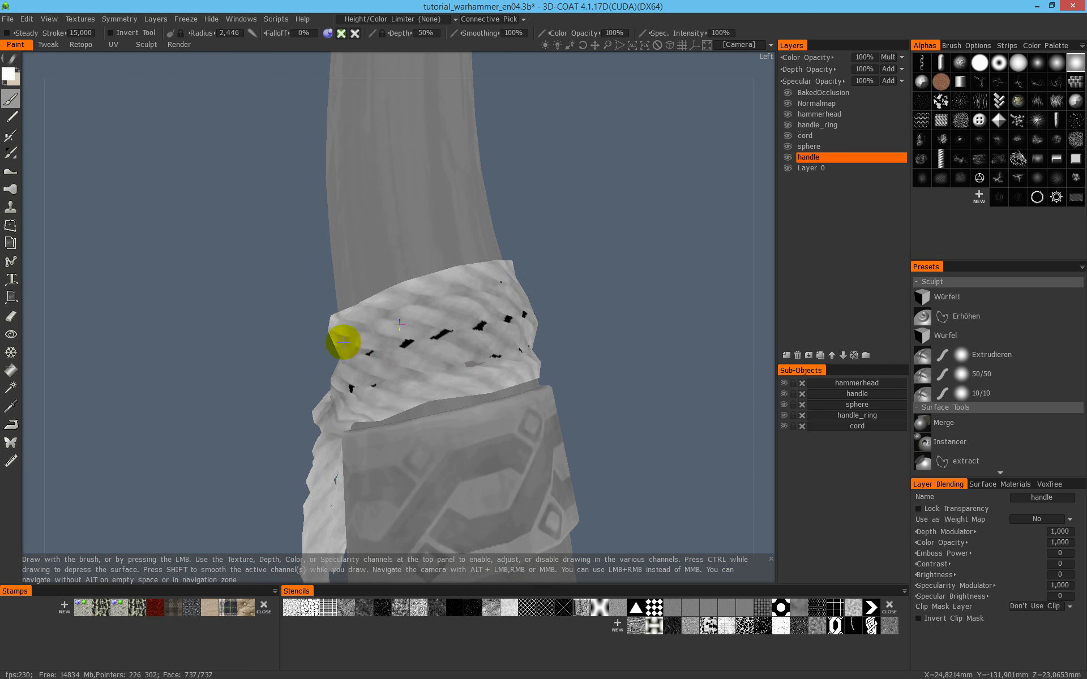
mouse_move(468, 337)
left_mouse_down("alt")
mouse_move(474, 317)
mouse_move(451, 344)
left_mouse_up("alt")
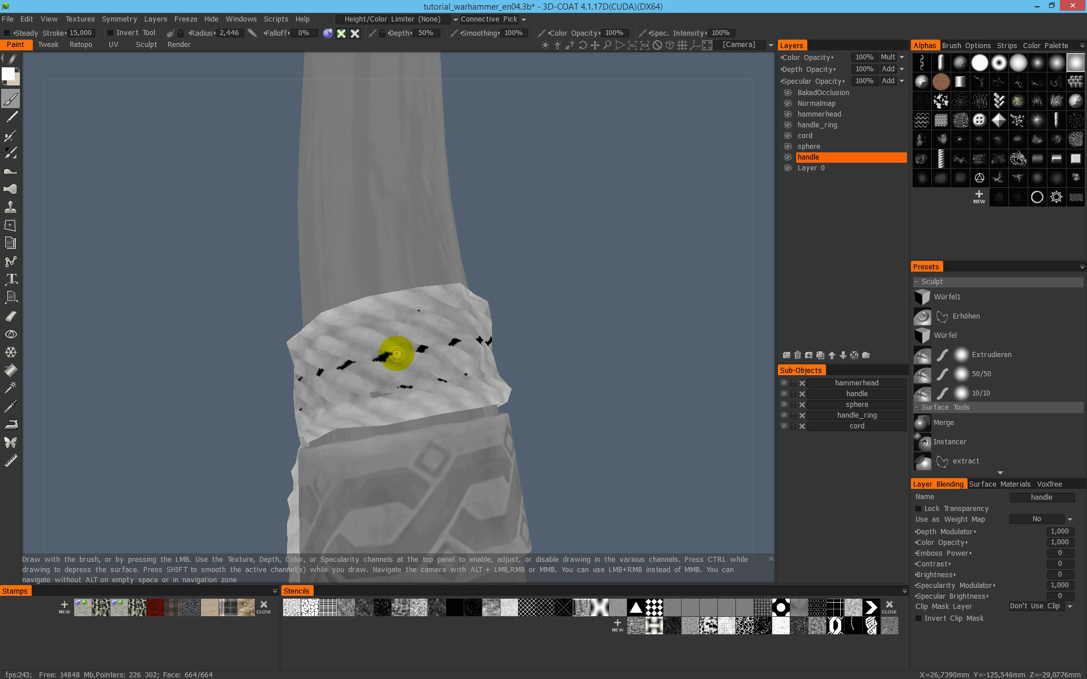
mouse_move(396, 354)
left_mouse_down("alt")
mouse_move(461, 355)
mouse_move(418, 360)
left_mouse_up("alt")
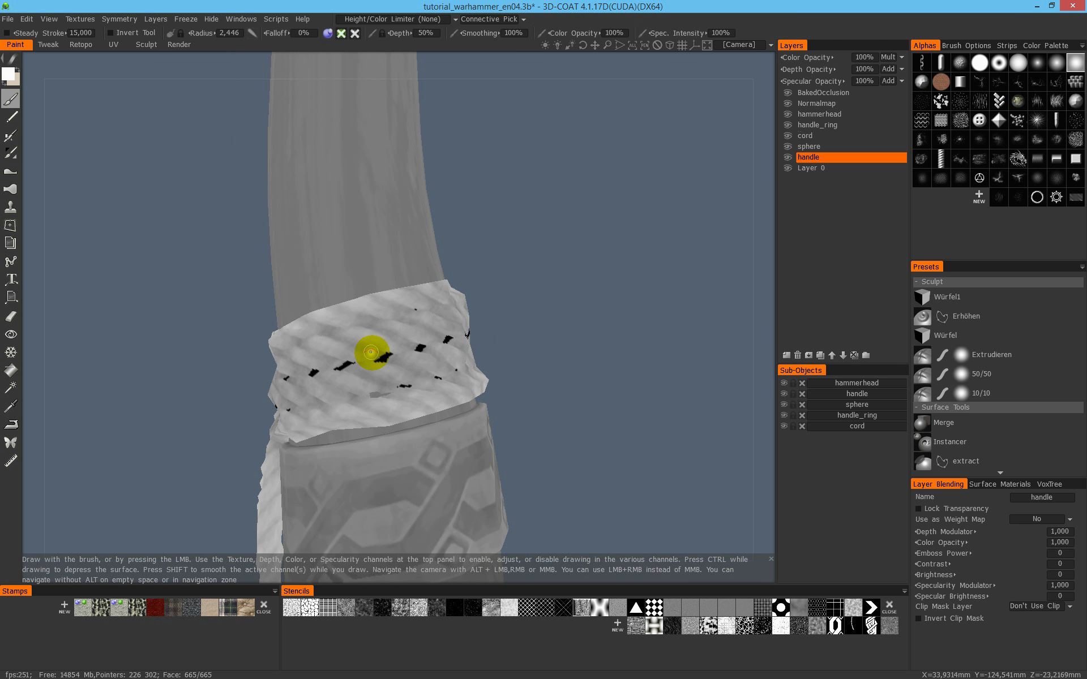
scroll(390, 363, "down", 3)
mouse_move(376, 364)
left_mouse_down("alt")
mouse_move(400, 328)
mouse_move(417, 369)
mouse_move(456, 345)
mouse_move(413, 202)
left_mouse_up("alt")
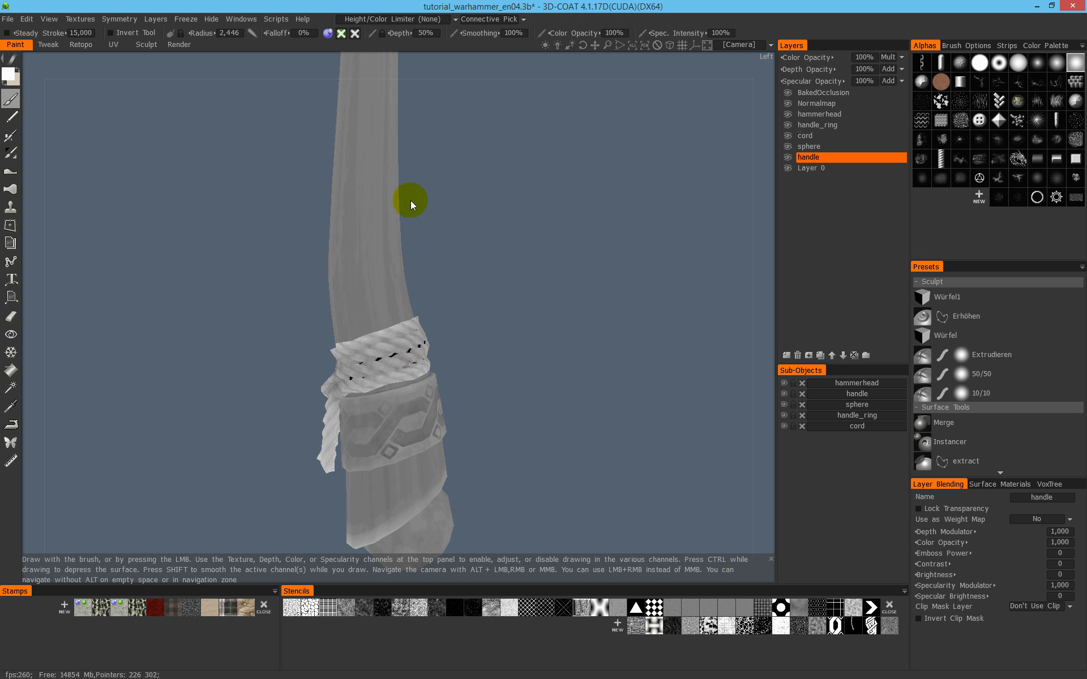
scroll(400, 311, "down", 3)
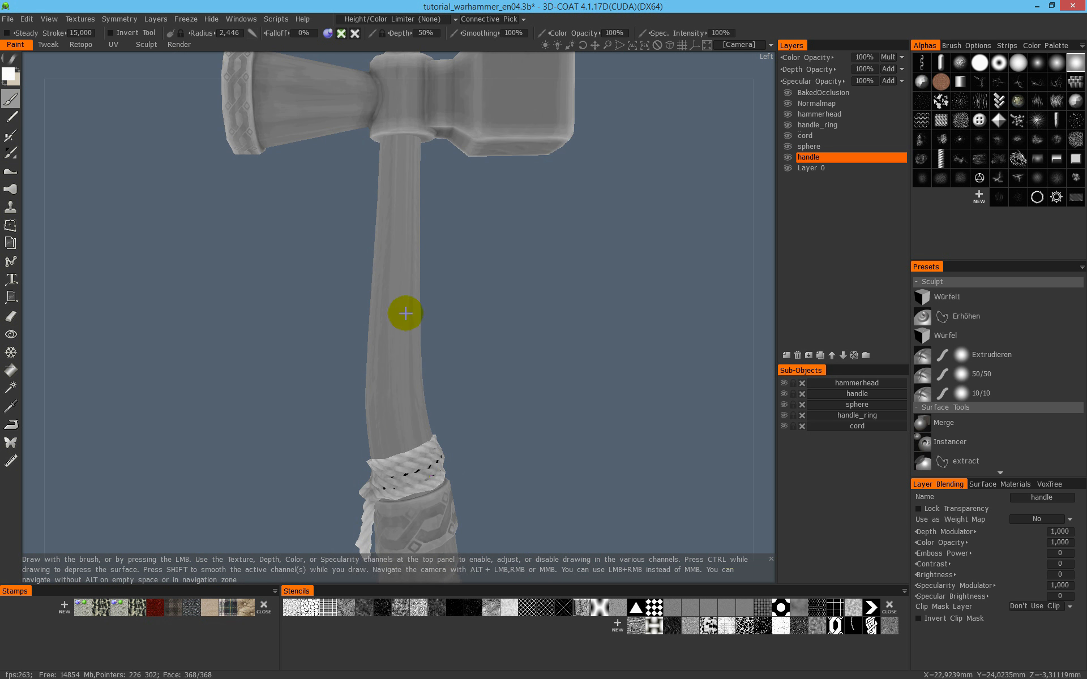
Return the viewport to lit shading and delete the BakedOcclusion layer
left_click_drag(582, 219, 510, 238, "alt")
mouse_move(736, 158)
left_mouse_down()
mouse_move(485, 175)
mouse_move(444, 225)
mouse_move(515, 162)
mouse_move(511, 209)
mouse_move(493, 172)
left_mouse_up()
left_click(804, 93)
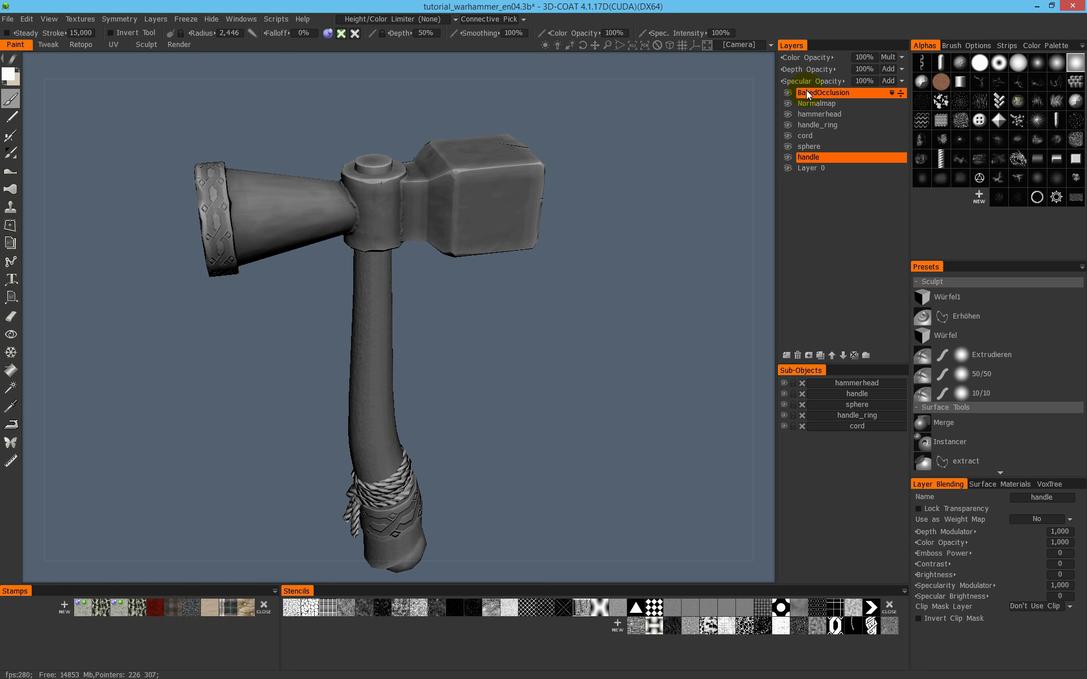
left_click(797, 355)
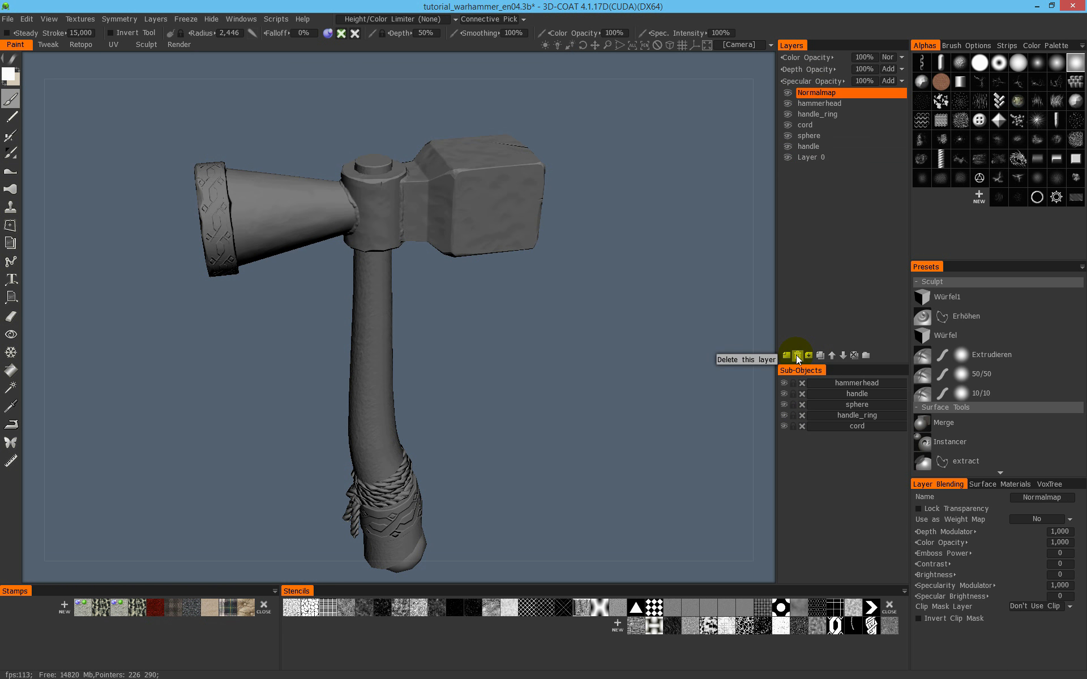
Delete the hammerhead, handle_ring, cord, sphere and handle layers, keeping only Normalmap and Layer 0
left_click(820, 105)
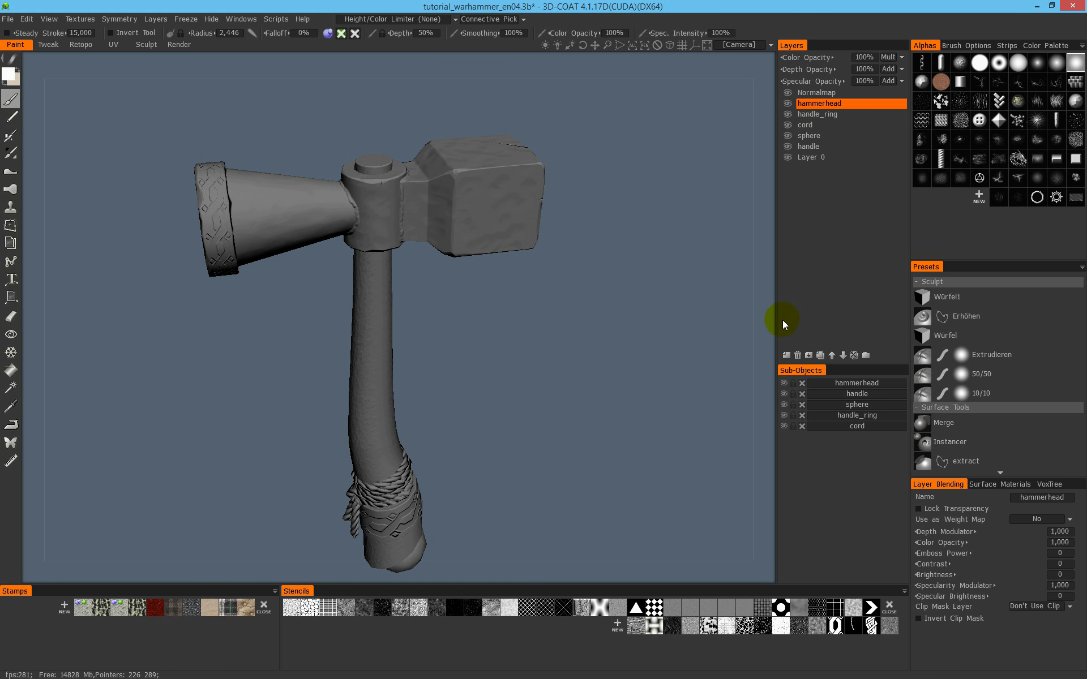
left_click(798, 357)
left_click(797, 355)
left_click(798, 355)
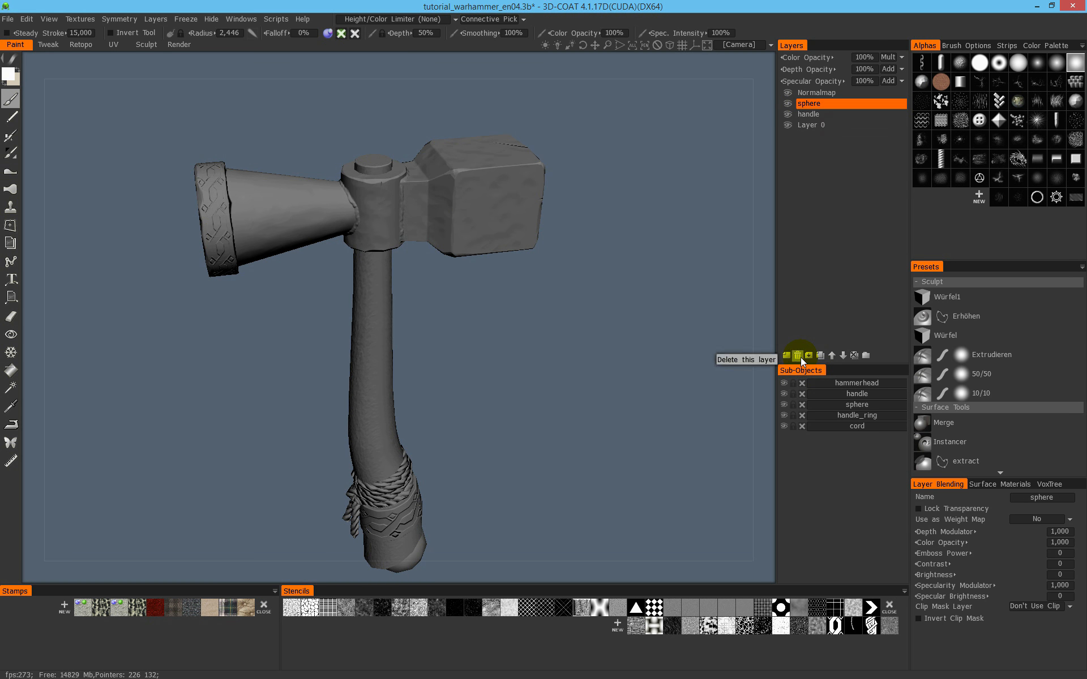
left_click(790, 94)
left_click(790, 94)
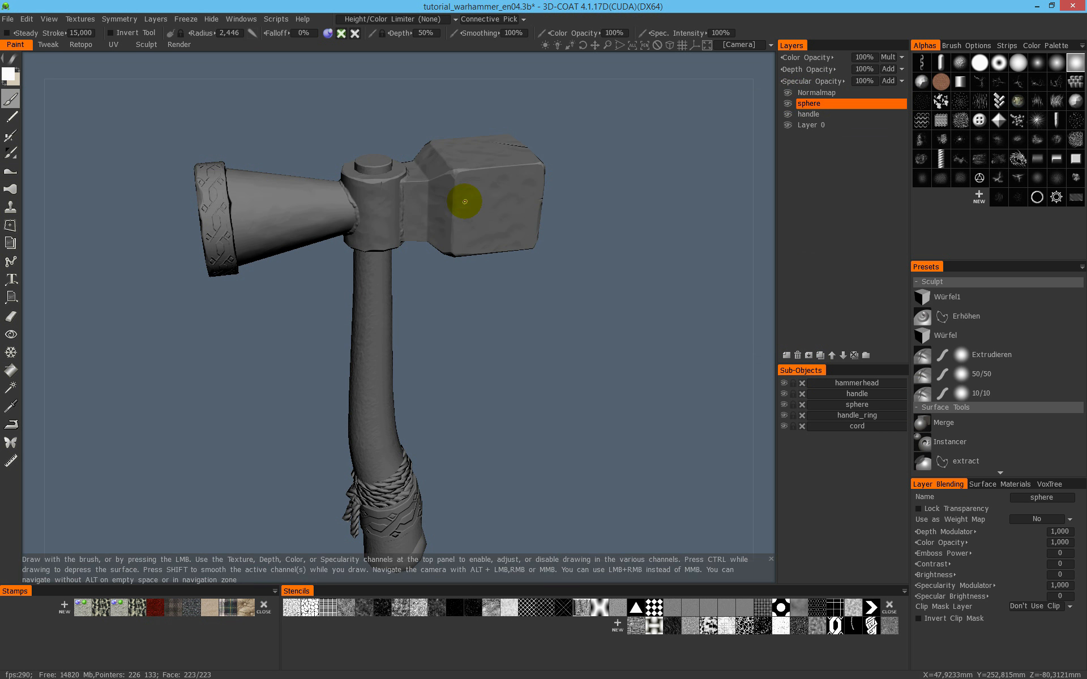
left_click(798, 356)
left_click_drag(623, 317, 517, 311)
left_click_drag(424, 351, 423, 320, "alt")
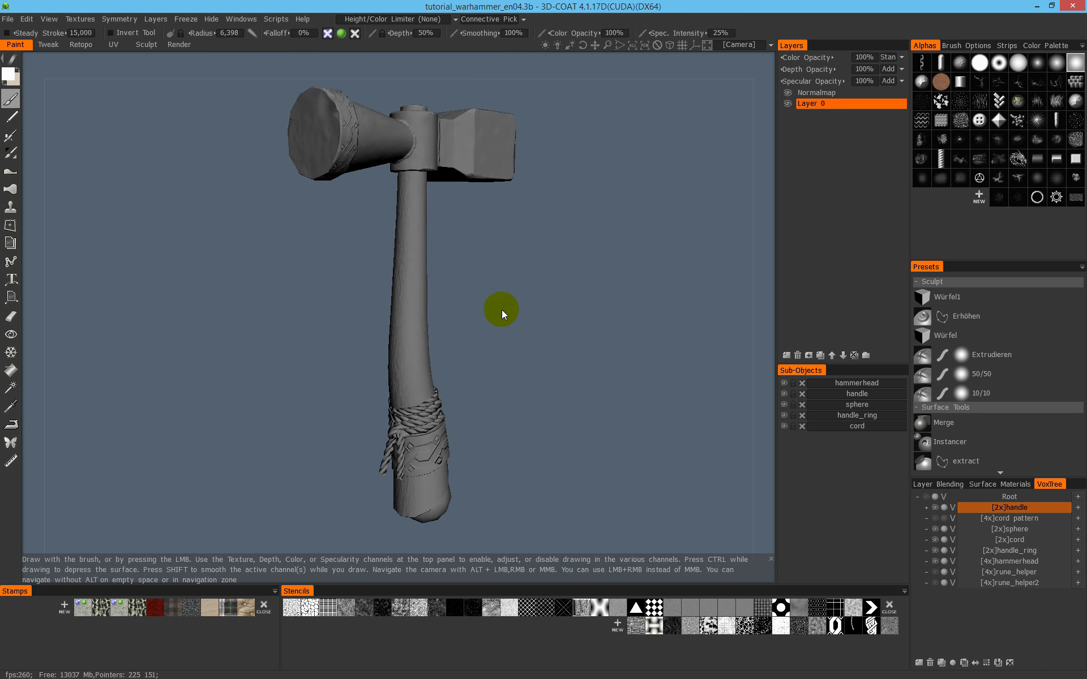
left_click_drag(501, 310, 519, 355)
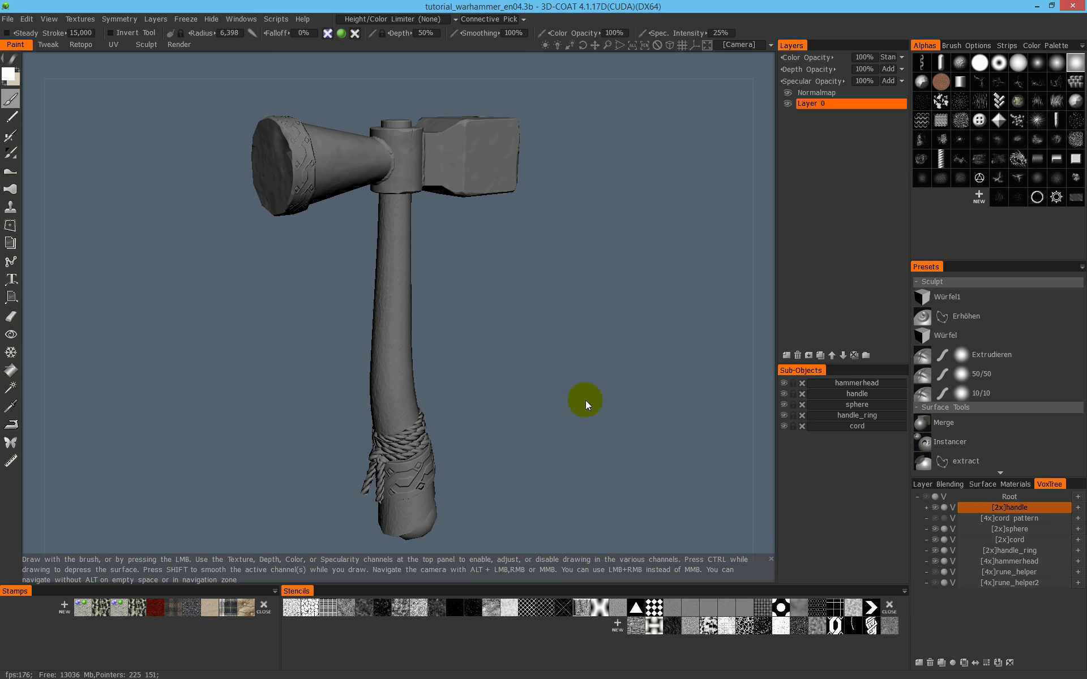
mouse_move(544, 295)
left_mouse_down()
mouse_move(546, 274)
mouse_move(517, 294)
mouse_move(530, 301)
left_mouse_up()
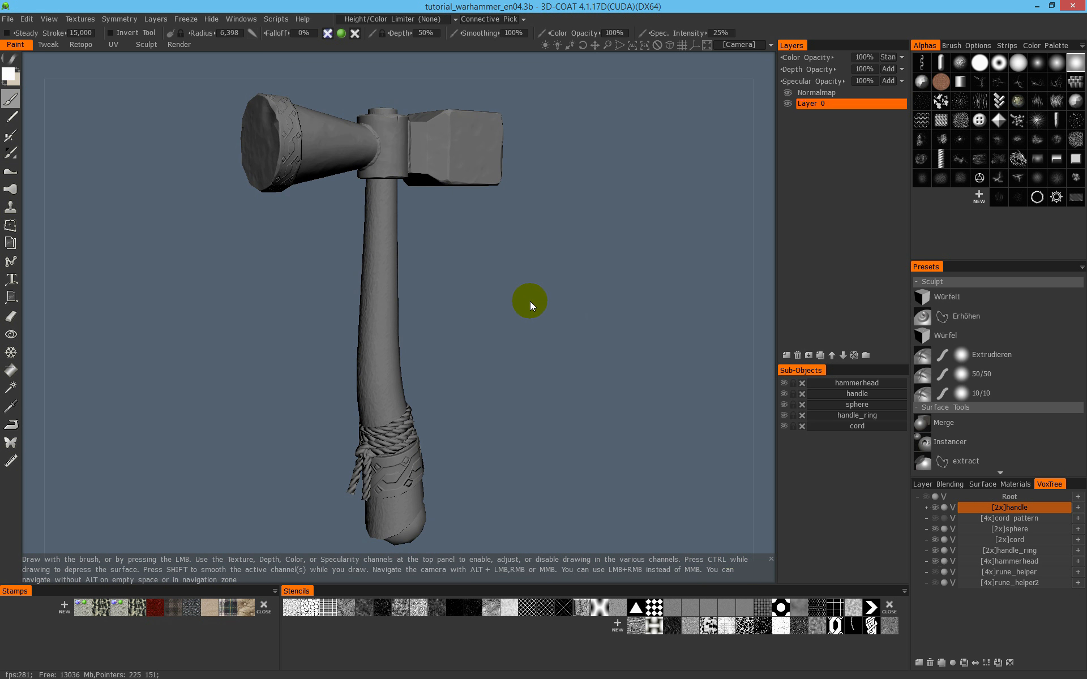